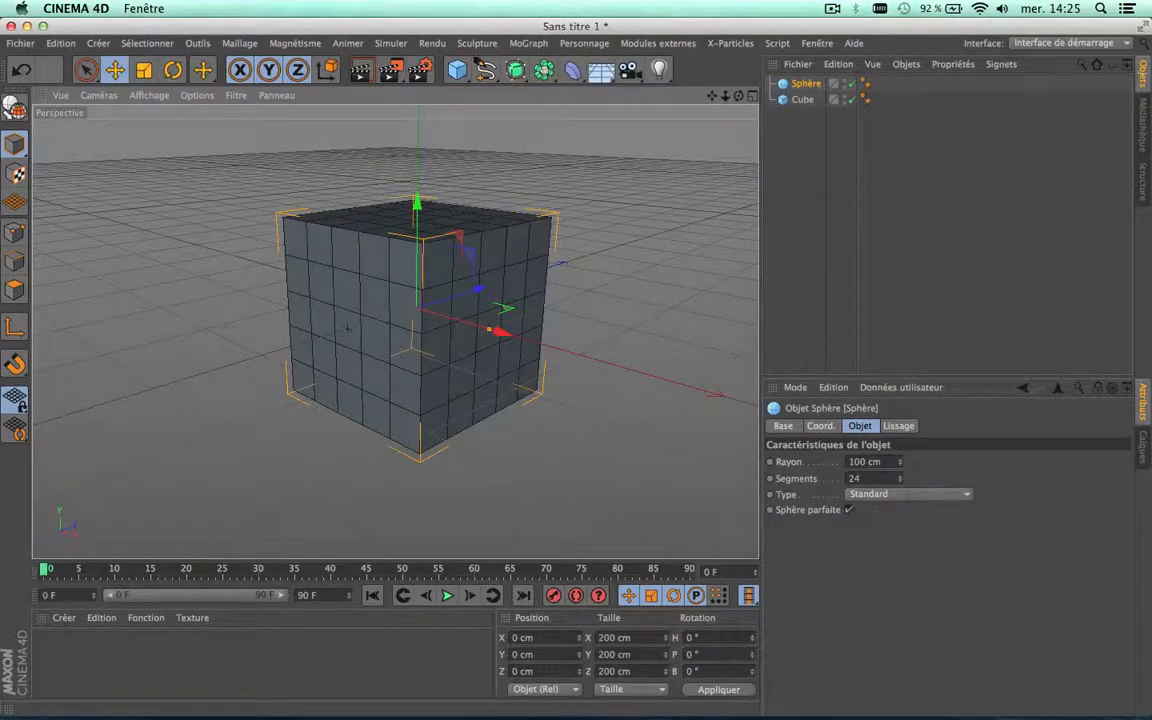
# Set the sphere's segments to 30 and toggle the cube's display off and on to compare both shapes
pyautogui.click(884, 479)
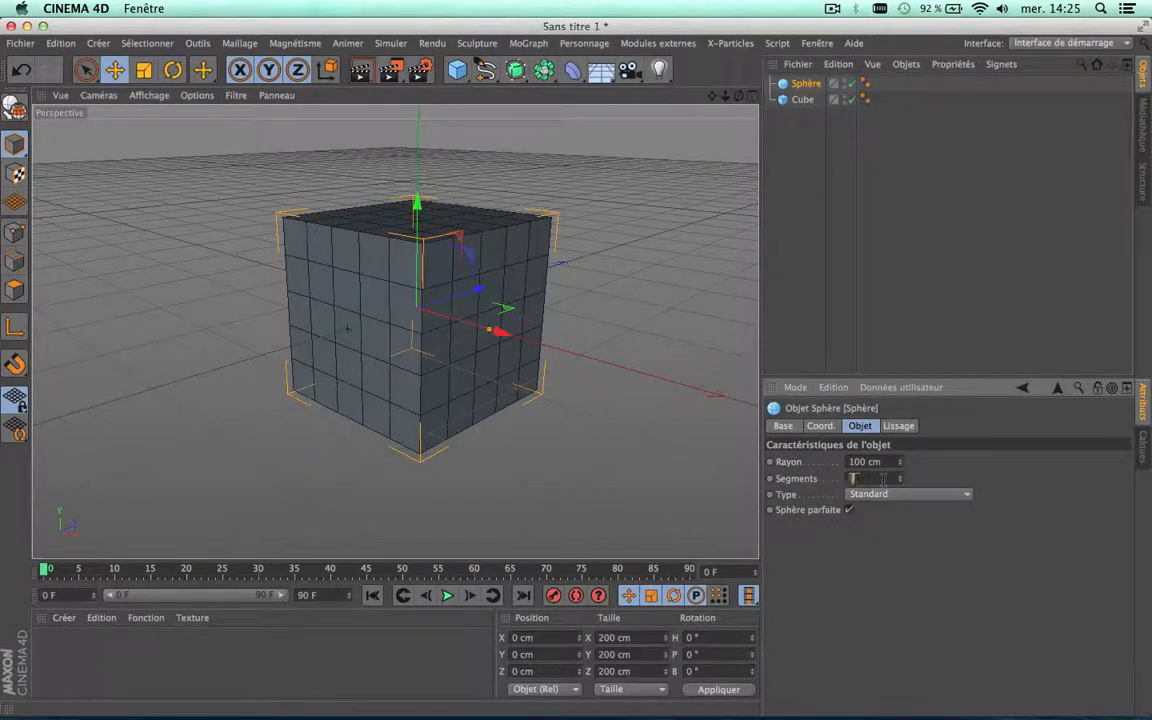
pyautogui.doubleClick(851, 99)
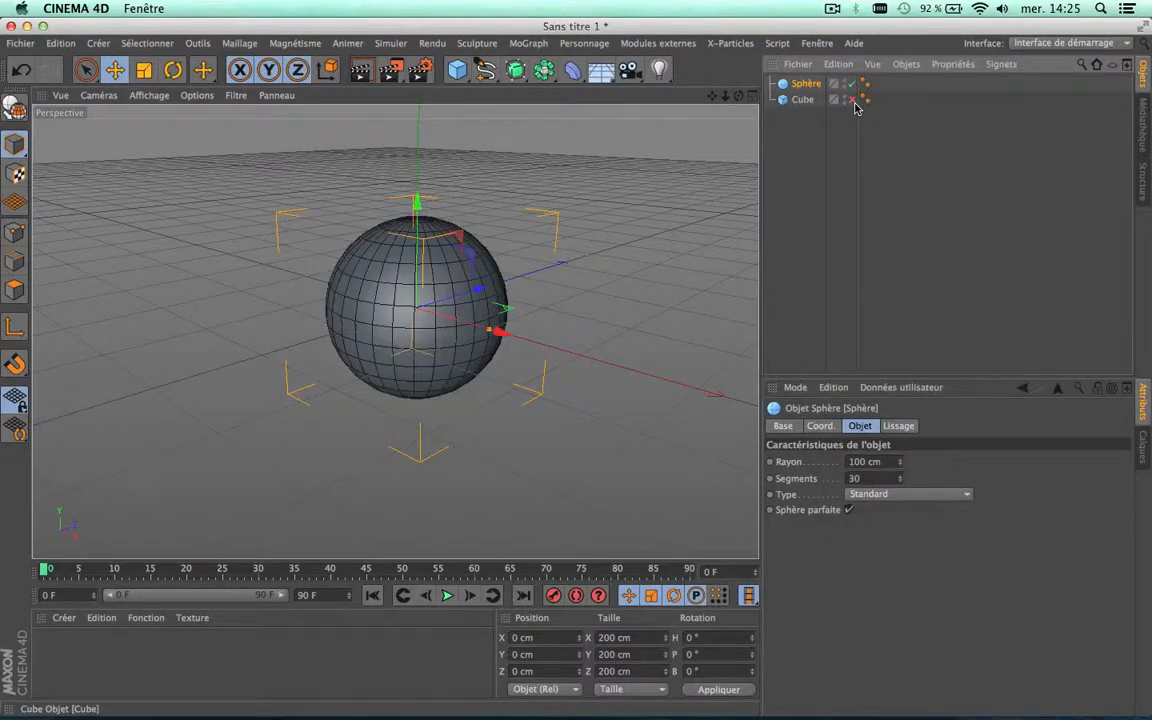
pyautogui.doubleClick(851, 100)
pyautogui.doubleClick(851, 100)
pyautogui.doubleClick(851, 100)
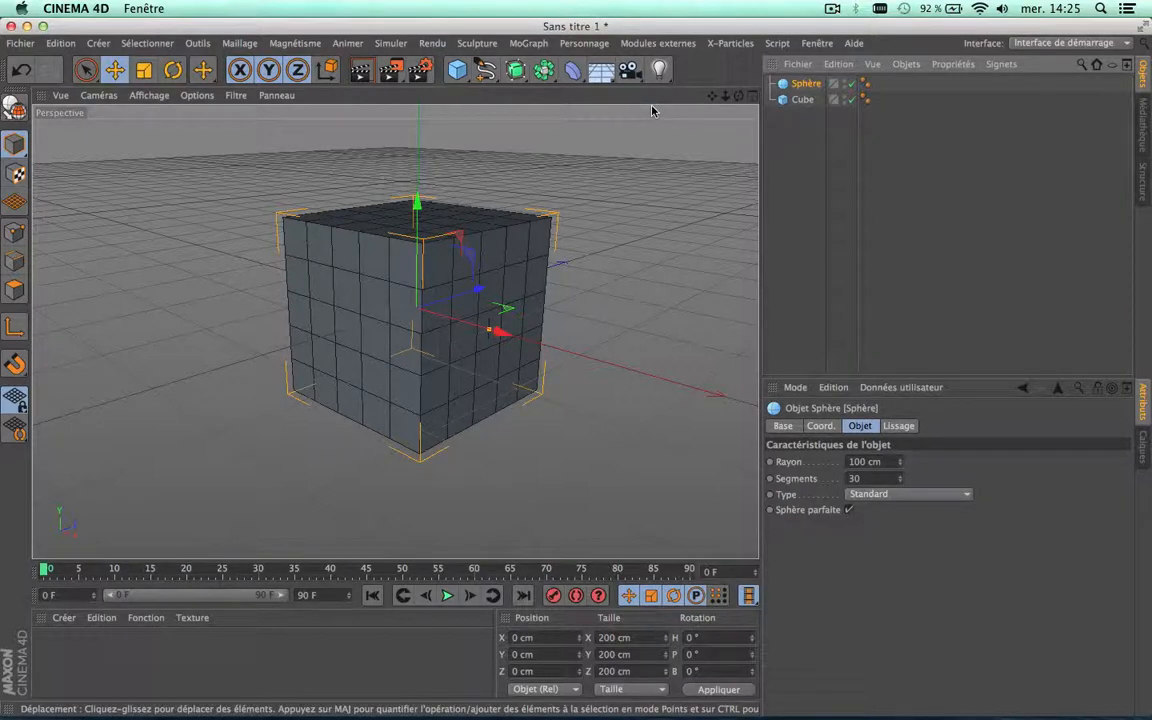
# Add a Transform plugin object to the scene and duplicate it
pyautogui.click(663, 45)
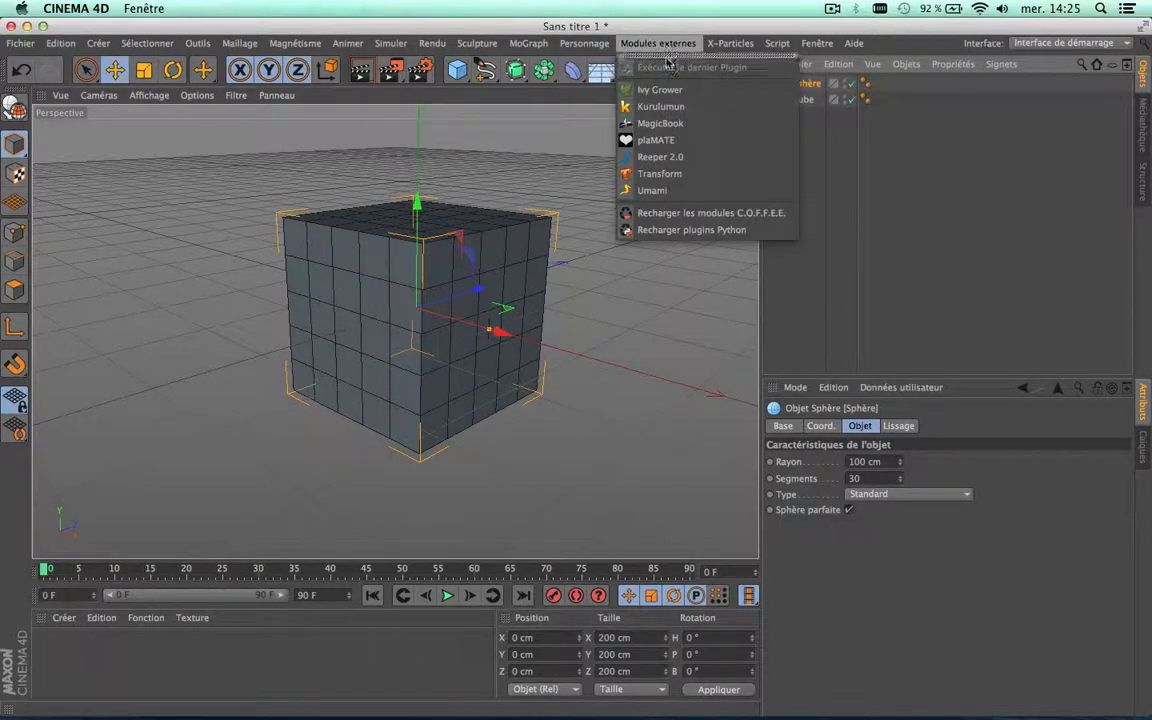
pyautogui.click(676, 176)
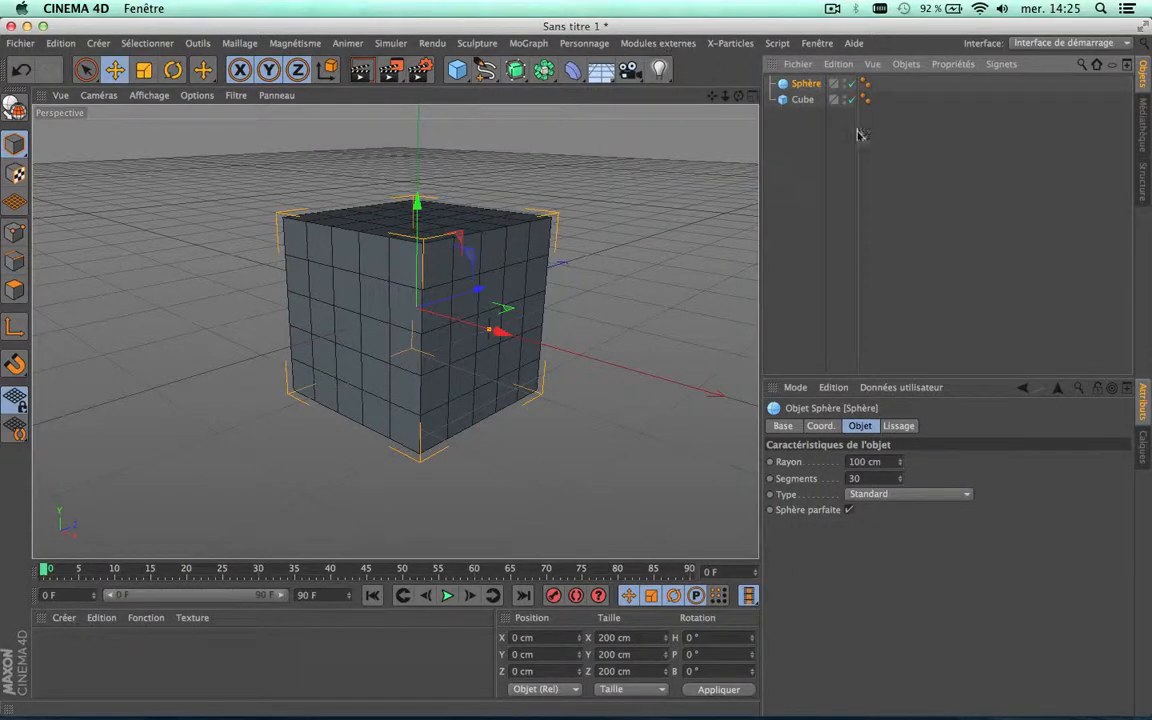
pyautogui.moveTo(795, 84); pyautogui.dragTo(805, 82)
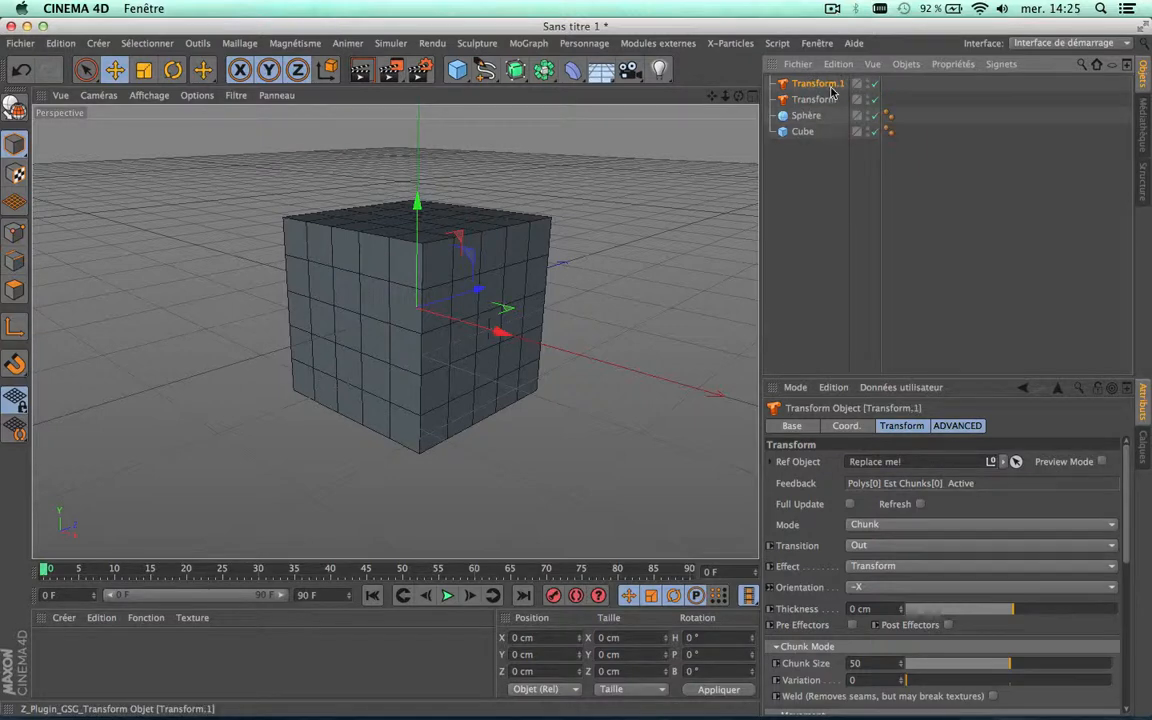
# Rename the duplicated Transform object "out" and the original one "in"
pyautogui.doubleClick(820, 84)
pyautogui.write('oc')
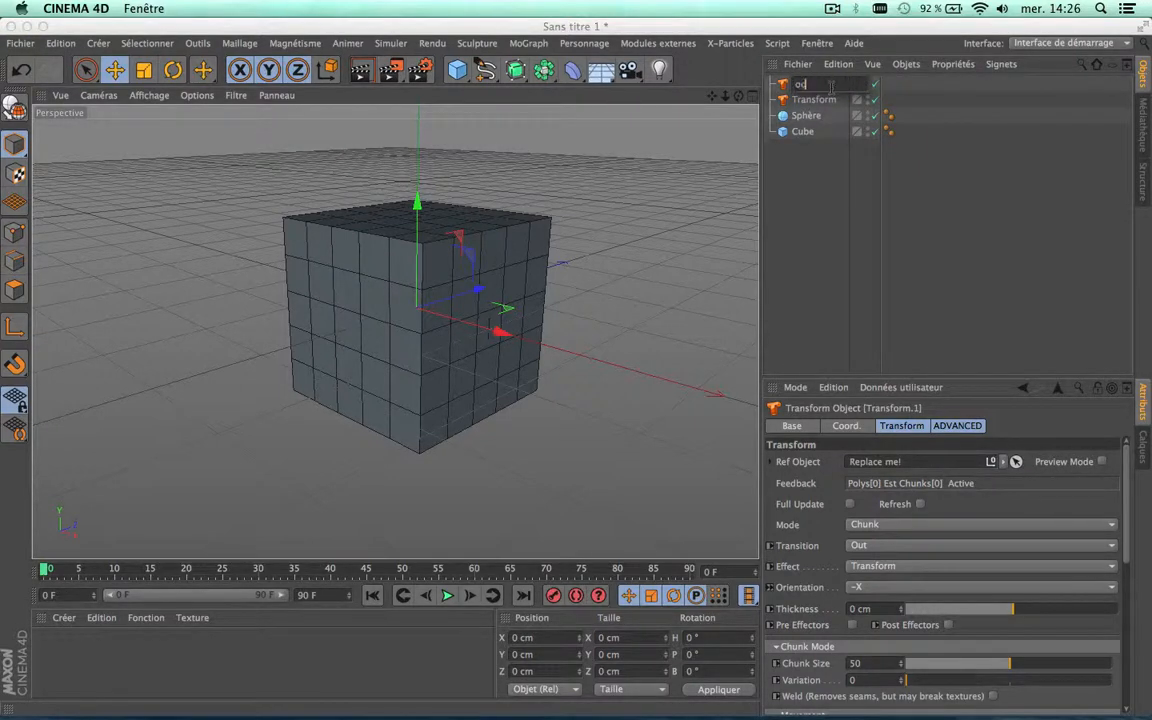
pyautogui.click(799, 168)
pyautogui.doubleClick(805, 100)
pyautogui.write('in')
pyautogui.click(777, 219)
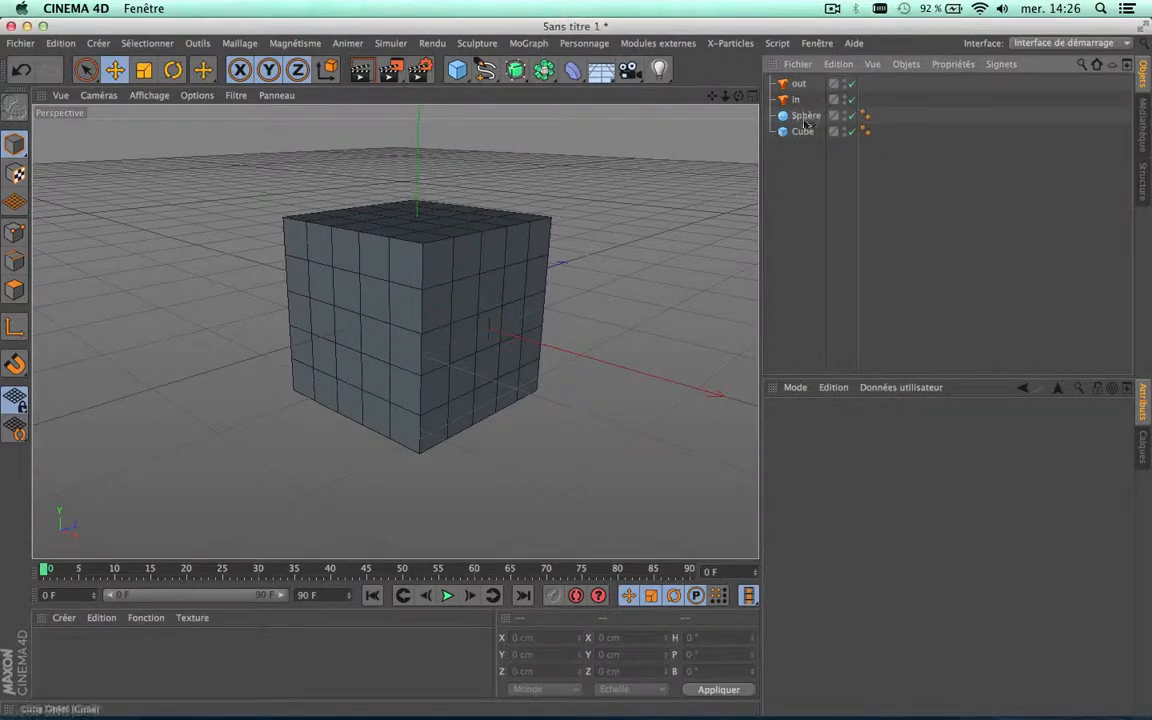
# Assign the cube as the reference object of "out" and the sphere as the reference object of "in"
pyautogui.click(797, 85)
pyautogui.moveTo(800, 134); pyautogui.dragTo(878, 463)
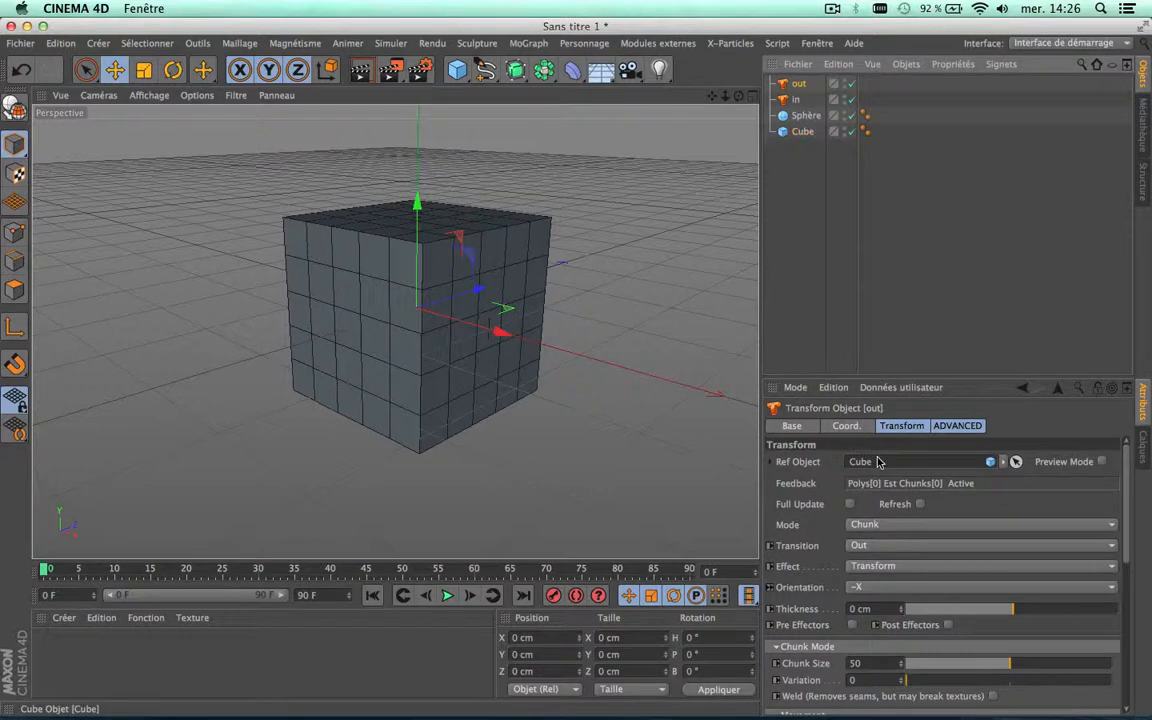
pyautogui.click(803, 99)
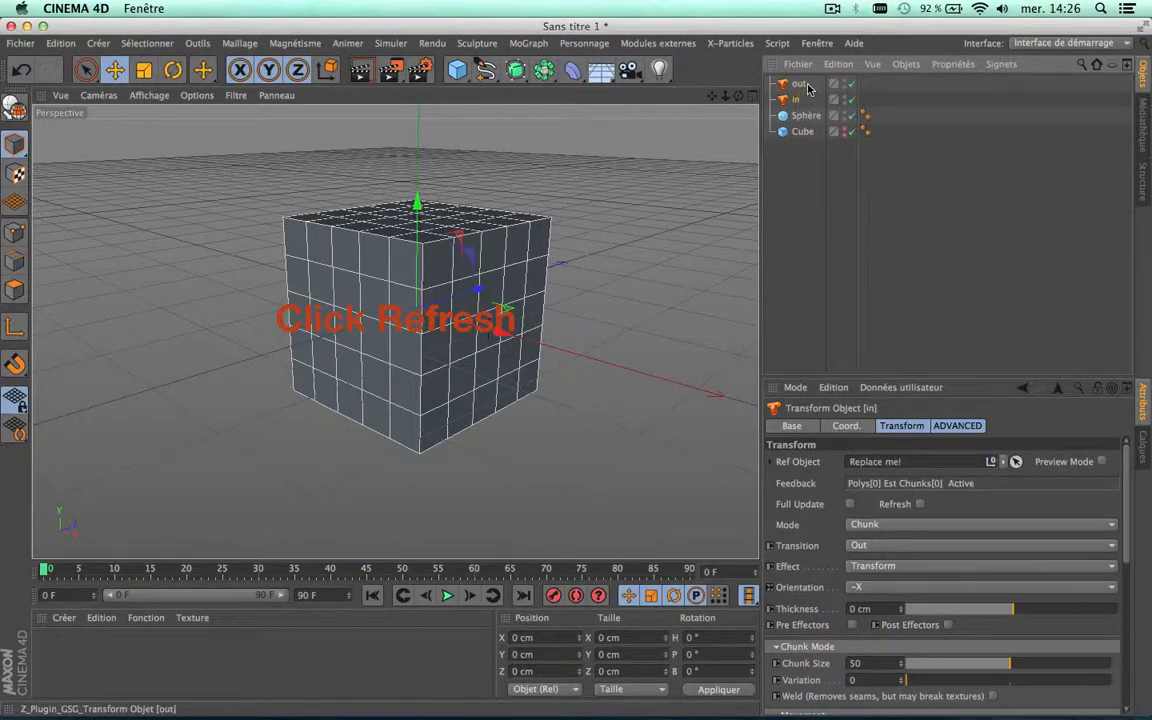
pyautogui.moveTo(800, 119); pyautogui.dragTo(905, 458)
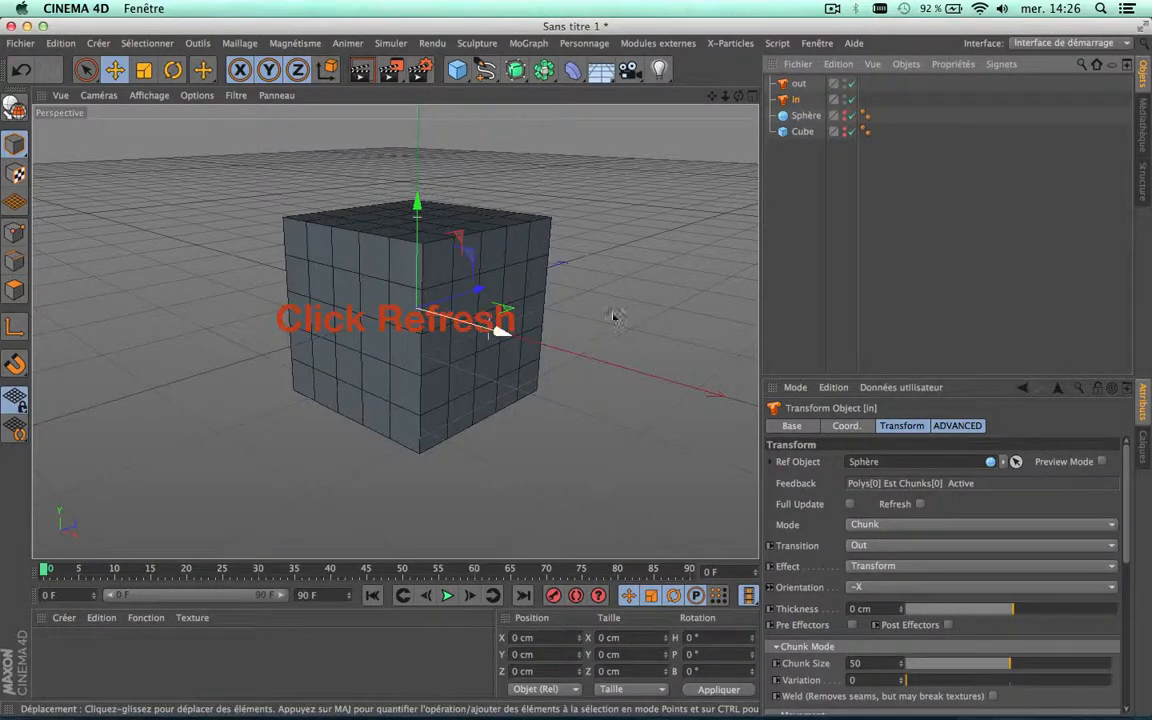
# Refresh the "out" and "in" Transform objects together and play the animation to preview the effect
pyautogui.click(798, 84)
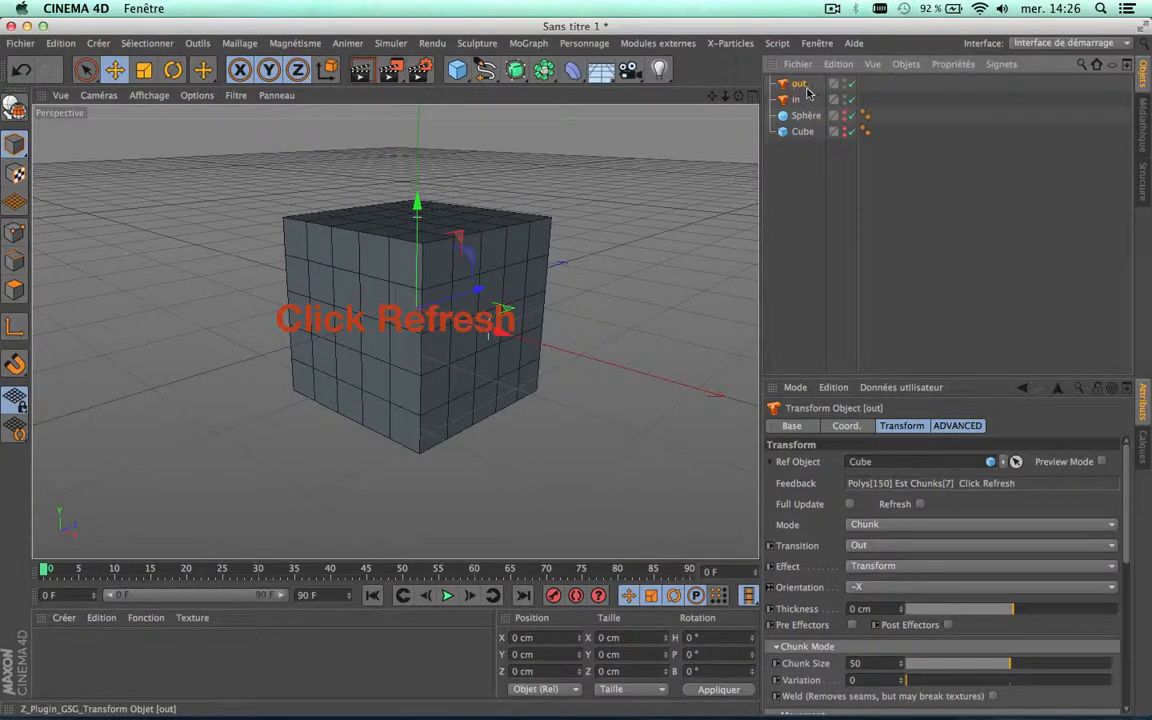
pyautogui.keyDown('shift'); pyautogui.click(800, 100); pyautogui.keyUp('shift')
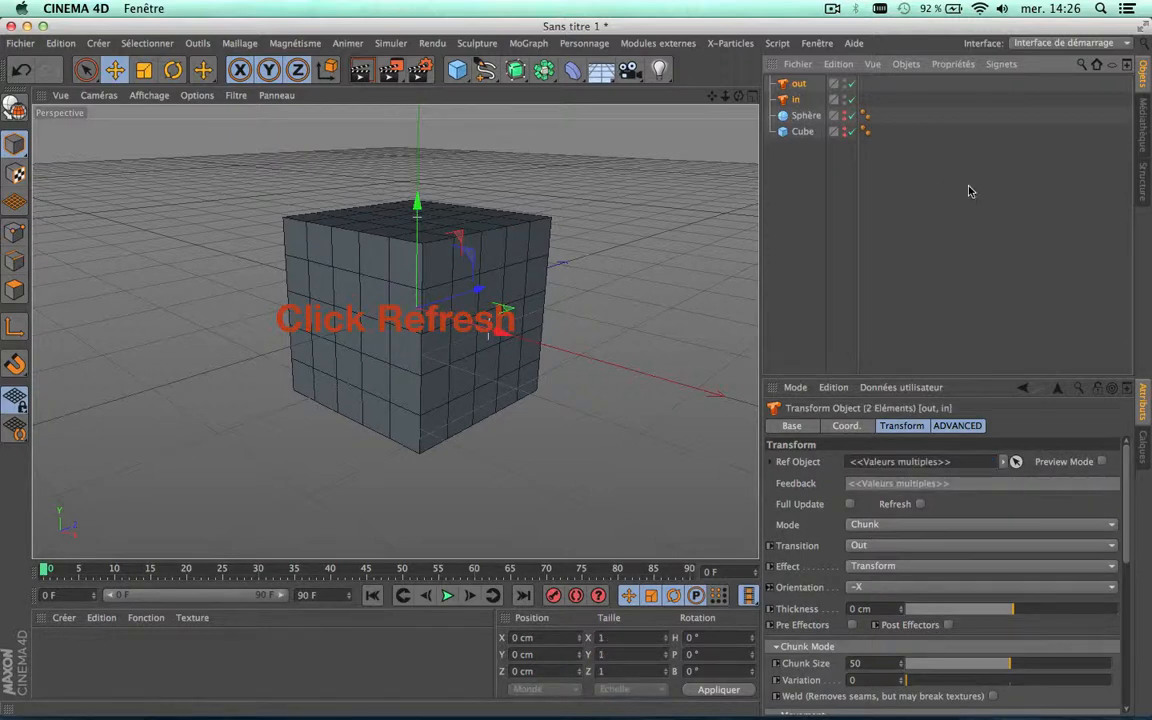
pyautogui.click(920, 505)
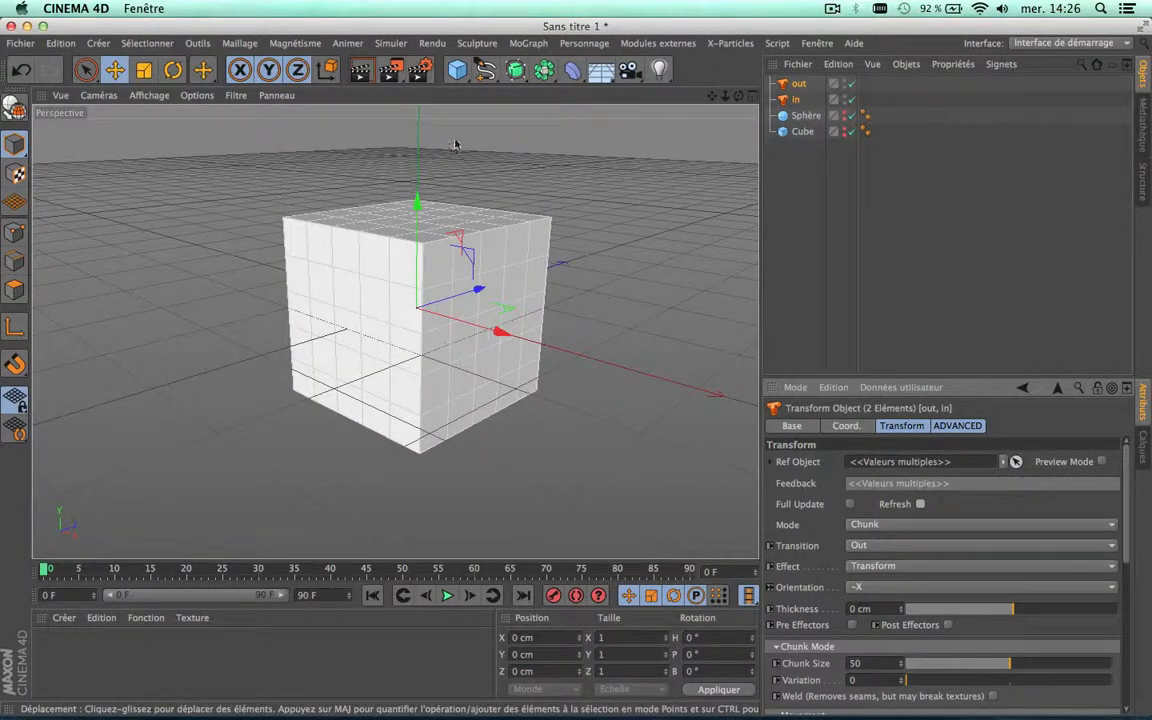
pyautogui.click(449, 596)
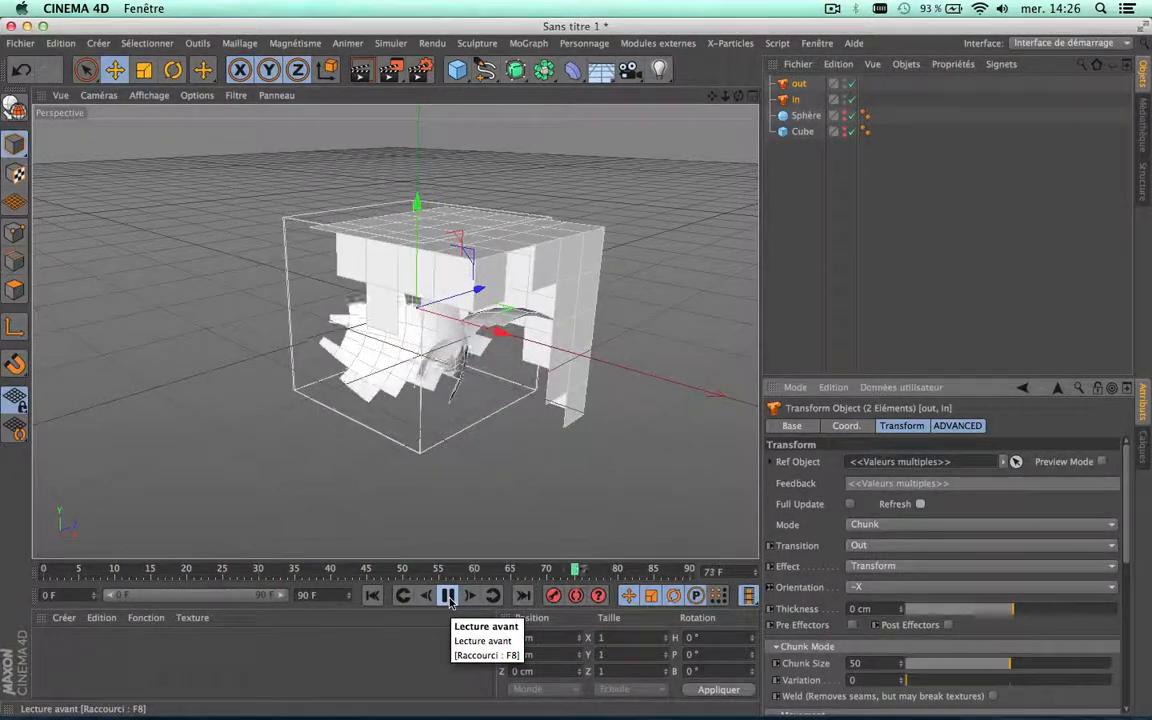
pyautogui.click(448, 596)
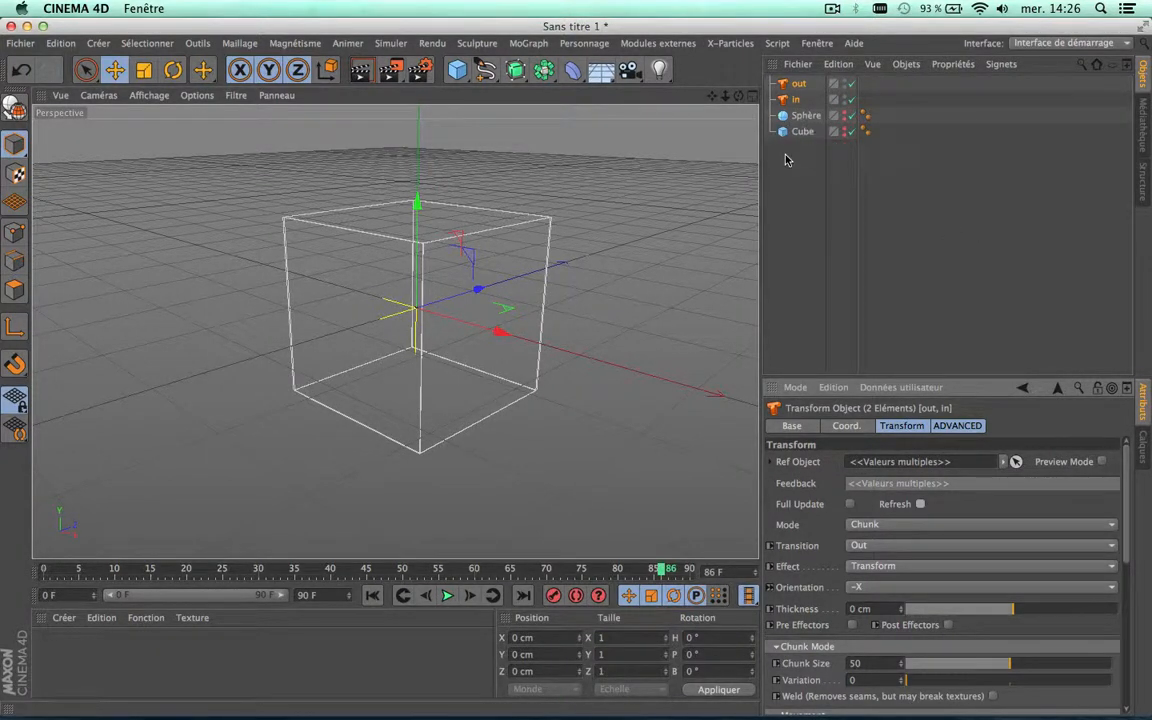
# Set the transition of the "in" Transform object to In (Reverse)
pyautogui.click(798, 84)
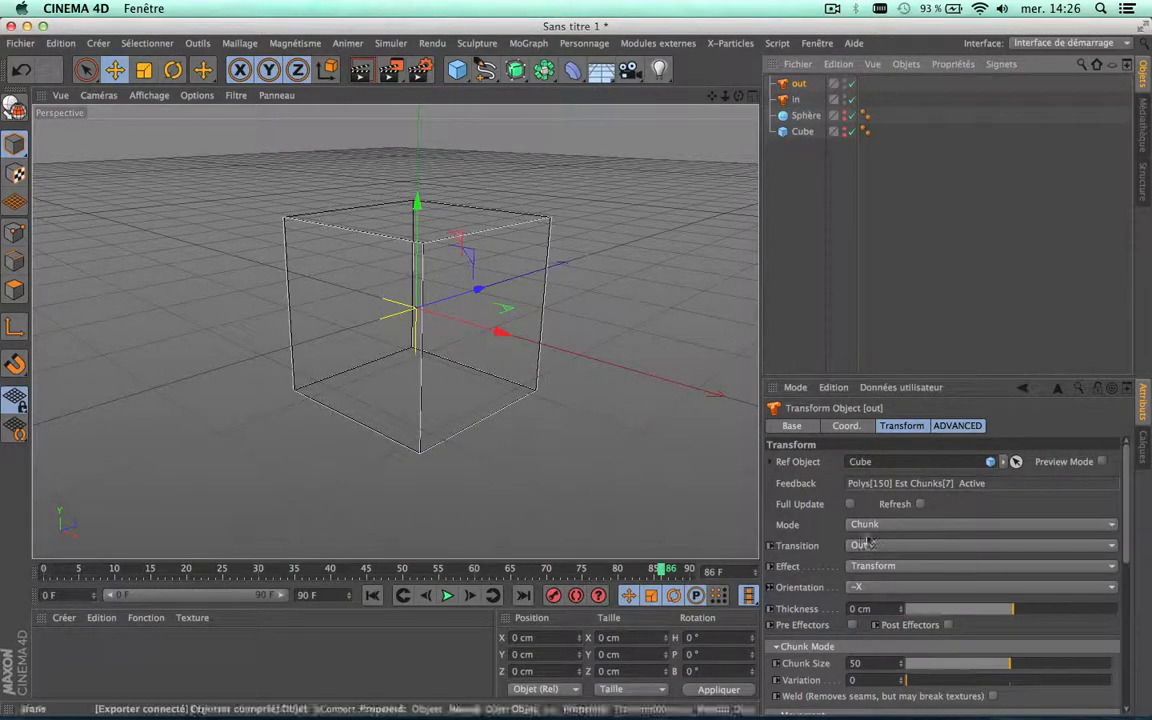
pyautogui.click(798, 100)
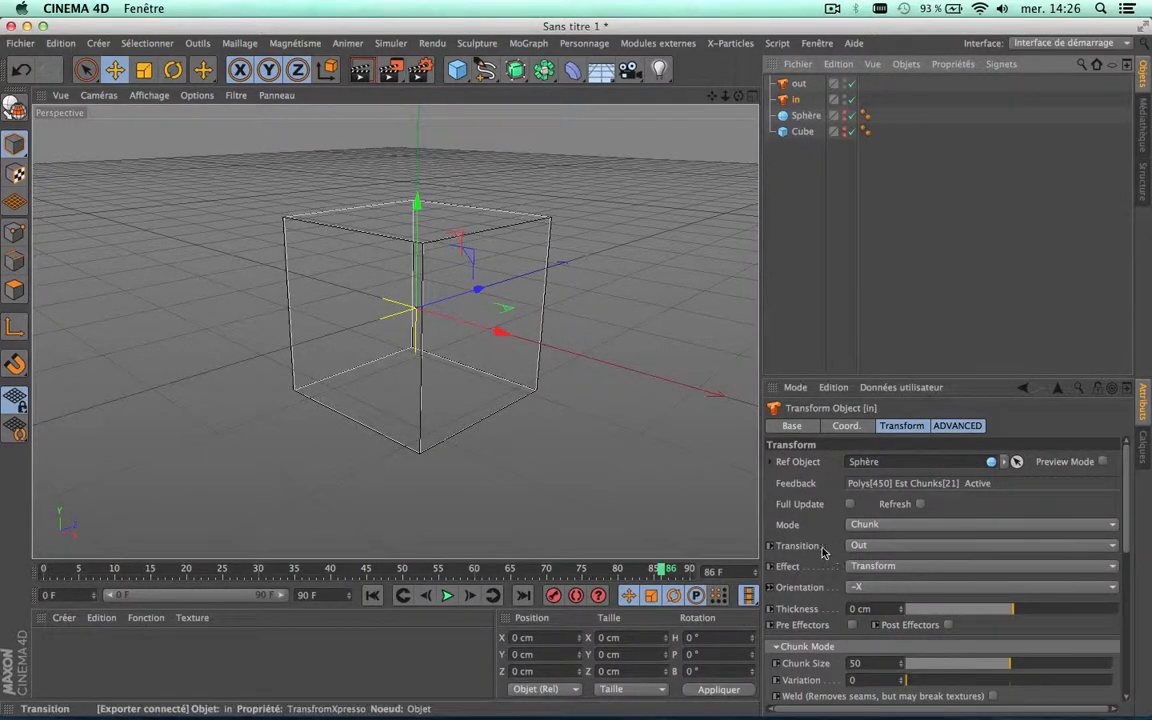
pyautogui.click(888, 545)
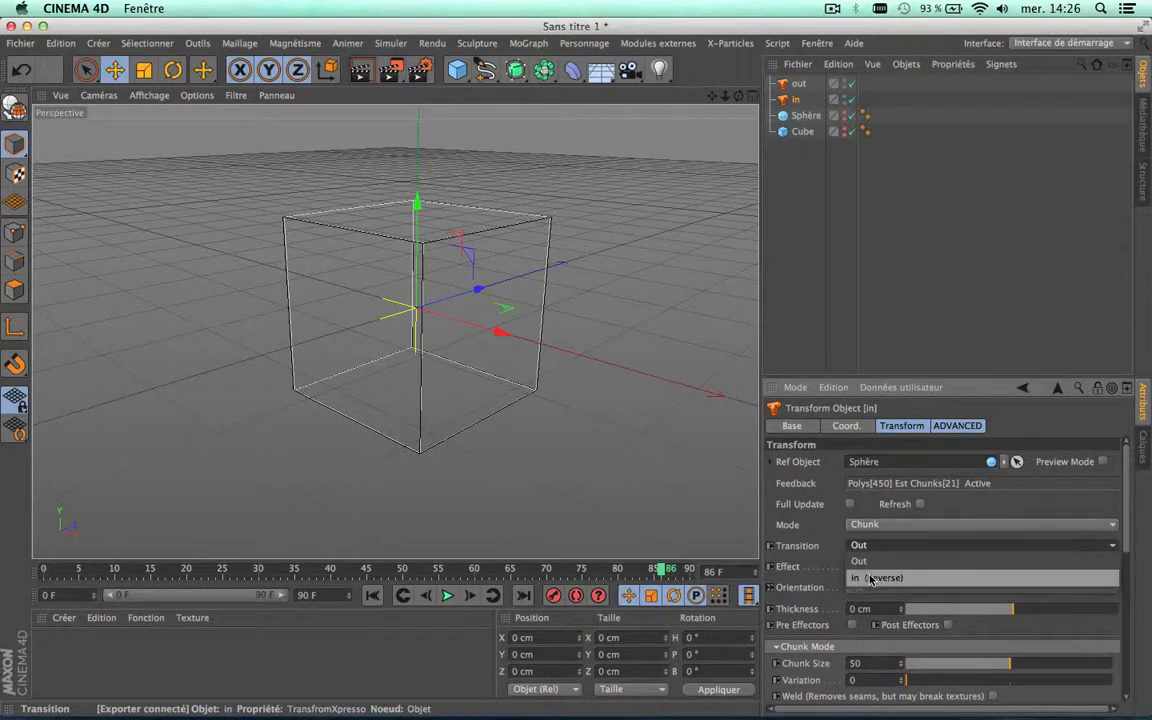
pyautogui.click(870, 578)
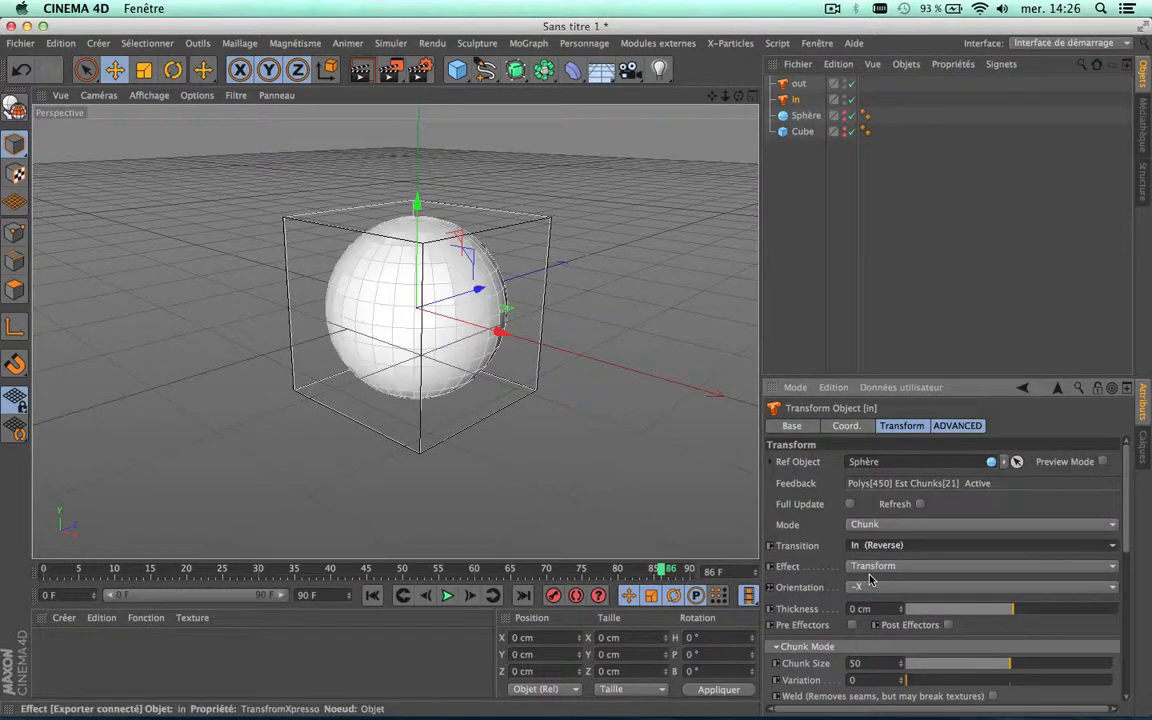
# Play the cube-to-sphere animation from the start to preview it and return to frame 0
pyautogui.click(372, 595)
pyautogui.click(448, 598)
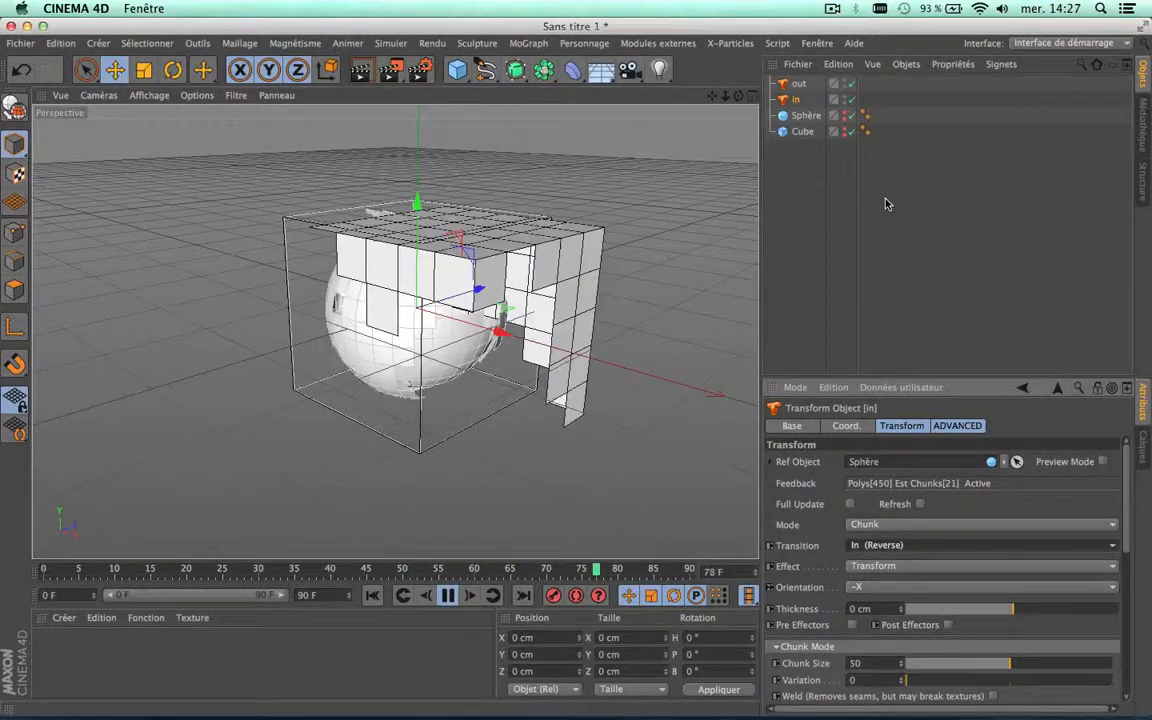
pyautogui.click(448, 594)
pyautogui.click(372, 595)
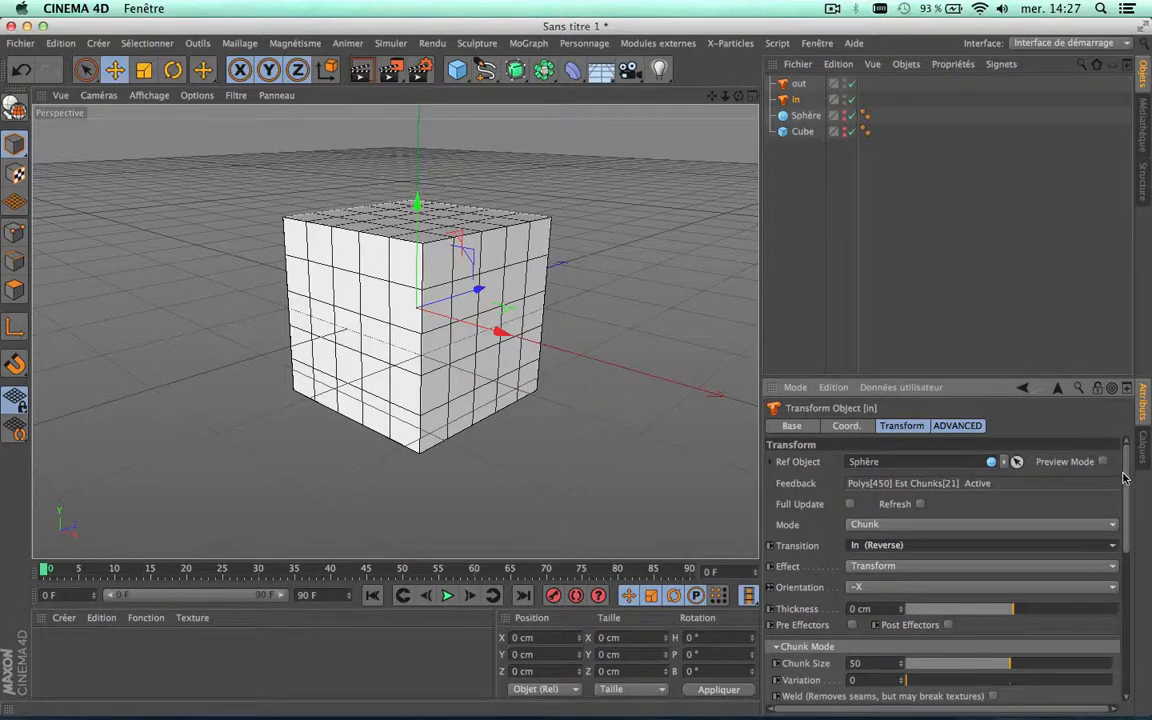
# Set the mode of both the "out" and "in" Transform objects to Model
pyautogui.scroll(-3, 1069, 512)
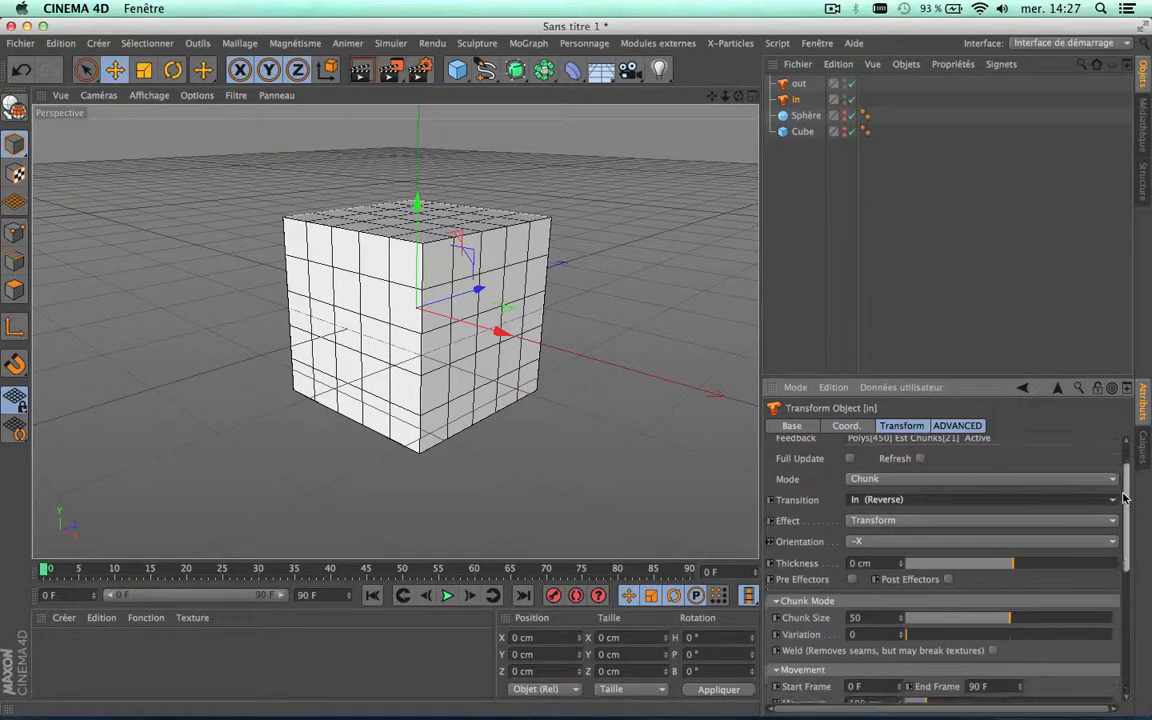
pyautogui.moveTo(1127, 484); pyautogui.dragTo(1127, 445)
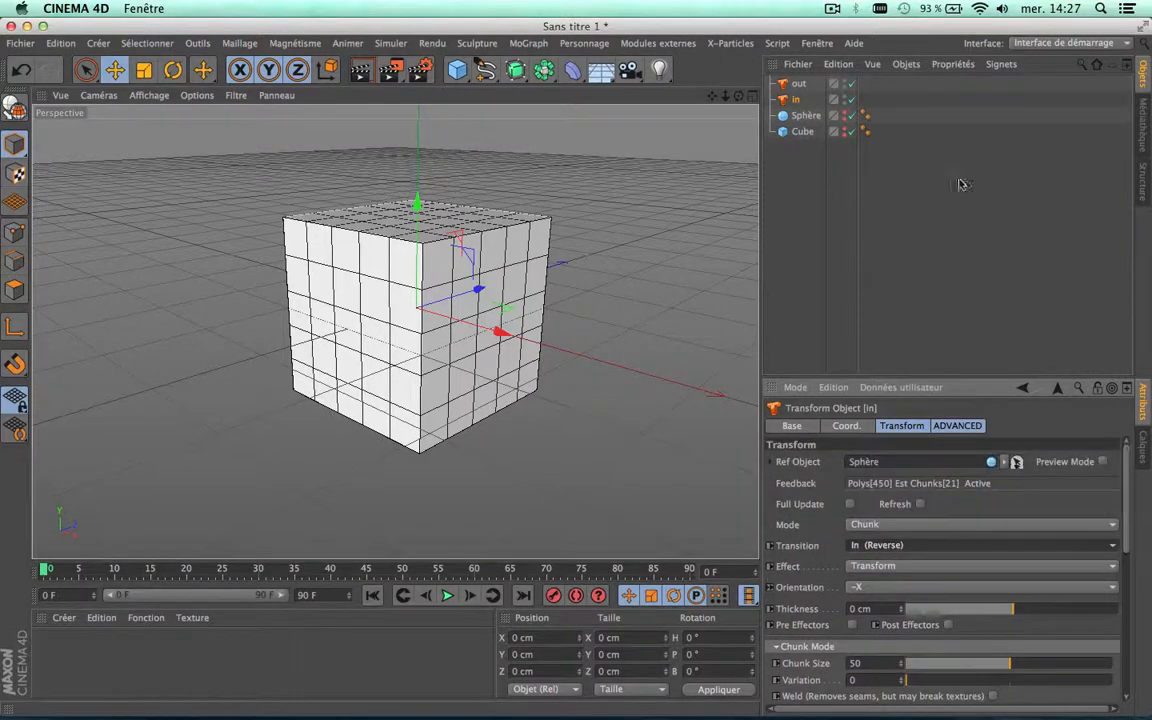
pyautogui.click(800, 85)
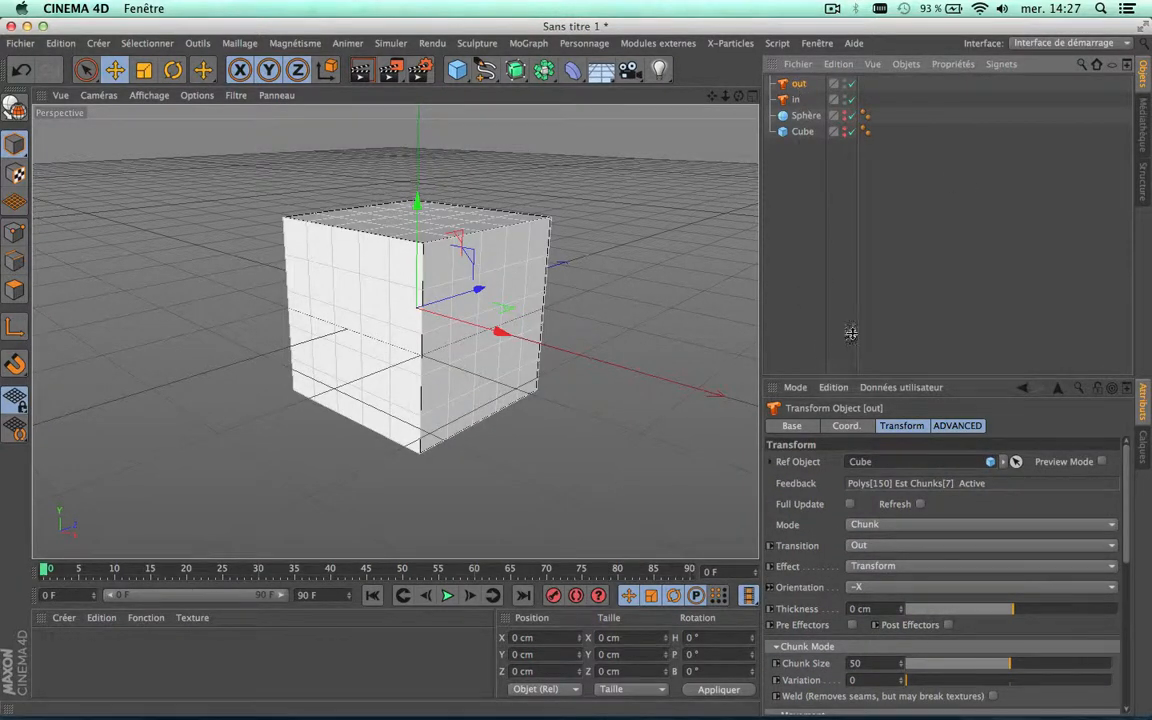
pyautogui.keyDown('shift'); pyautogui.click(797, 100); pyautogui.keyUp('shift')
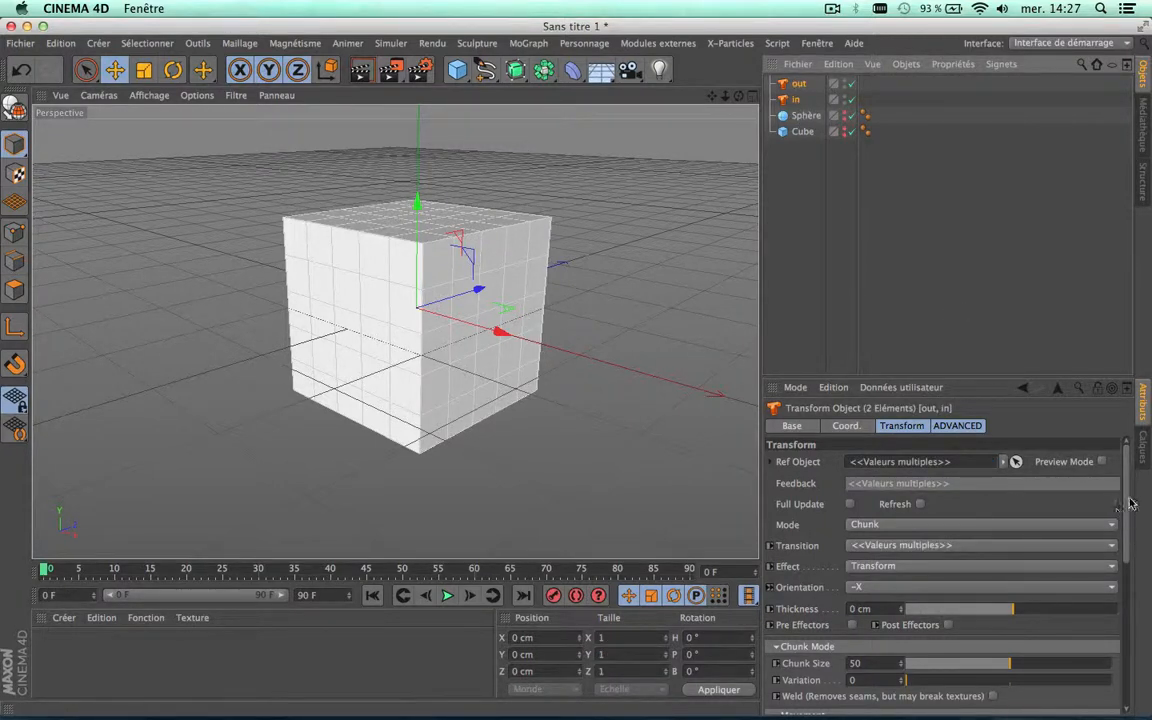
pyautogui.moveTo(1125, 500)
pyautogui.mouseDown()
pyautogui.moveTo(1119, 520)
pyautogui.moveTo(1119, 498)
pyautogui.mouseUp()
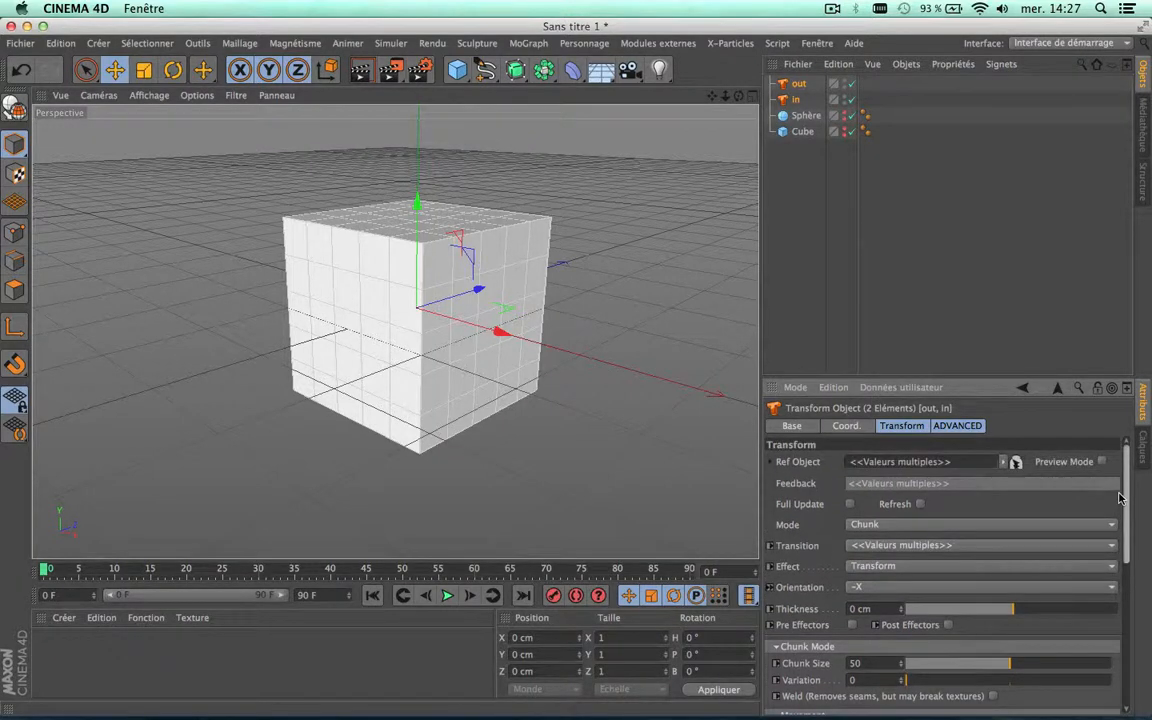
pyautogui.click(909, 534)
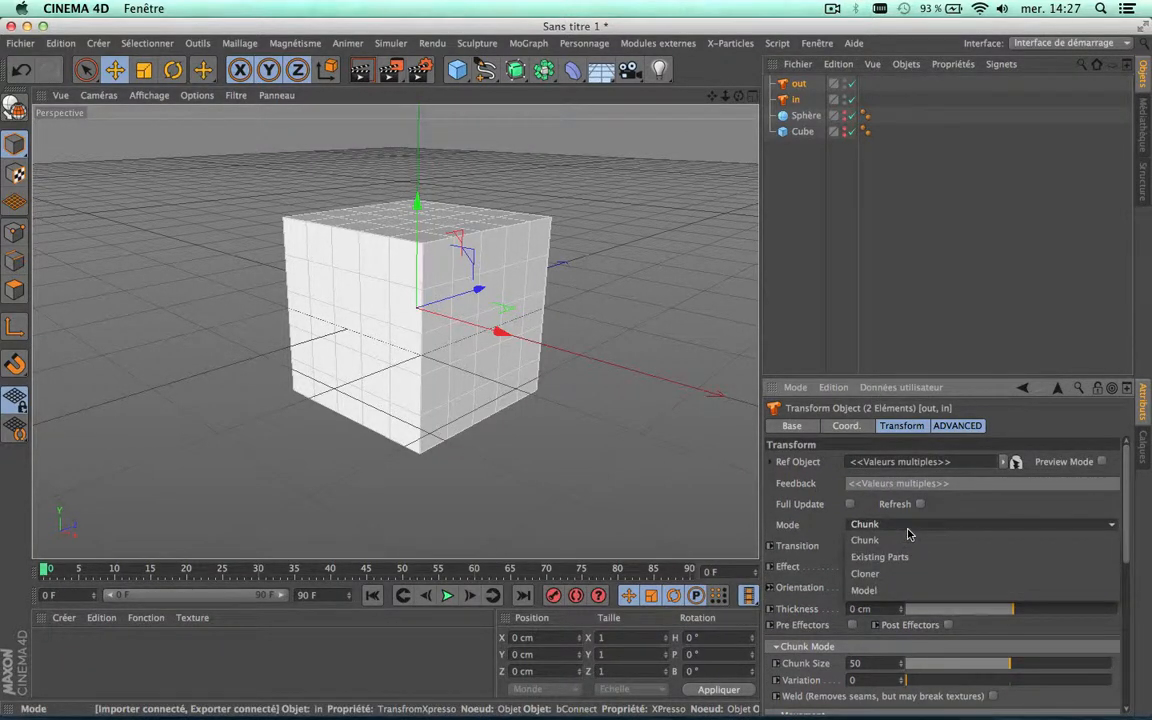
pyautogui.click(883, 592)
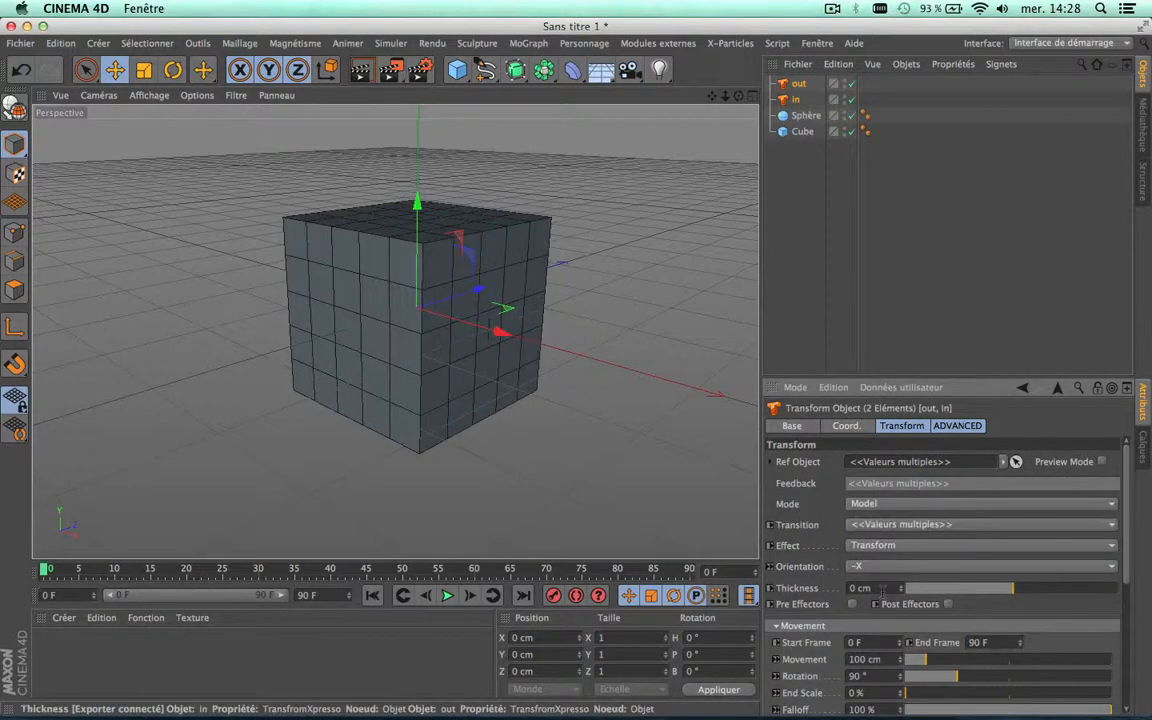
# Switch both Transform objects, "out" and "in", back to Chunk mode and refresh them
pyautogui.click(805, 116)
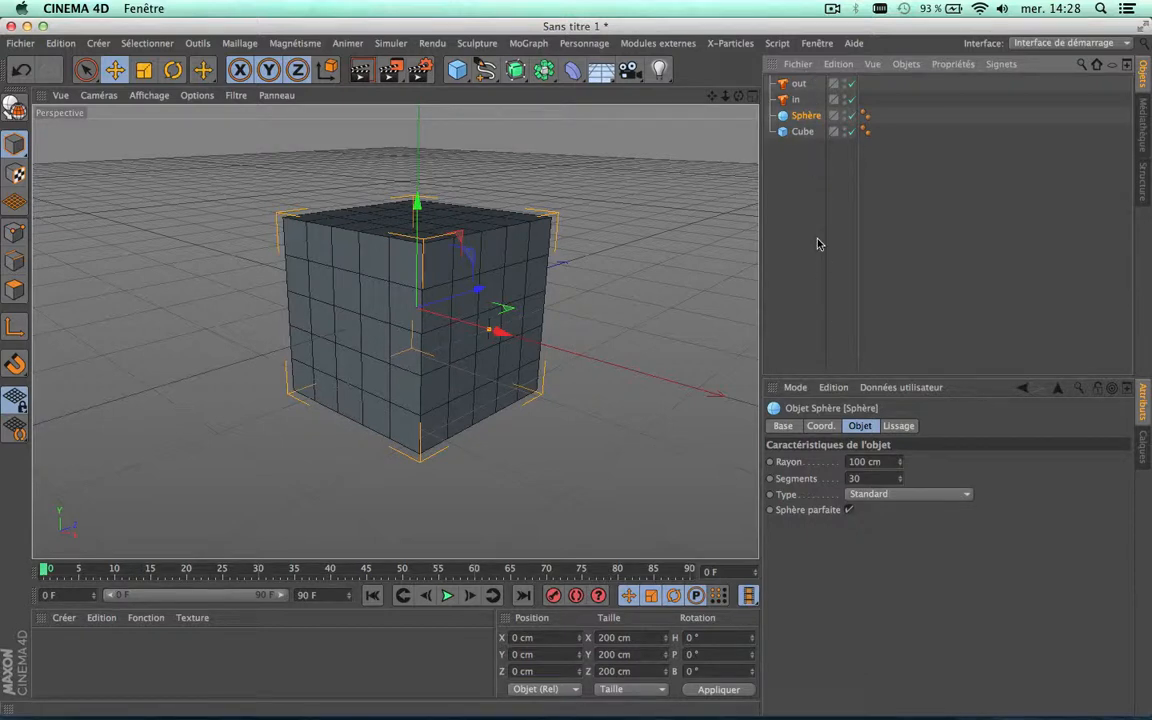
pyautogui.click(799, 84)
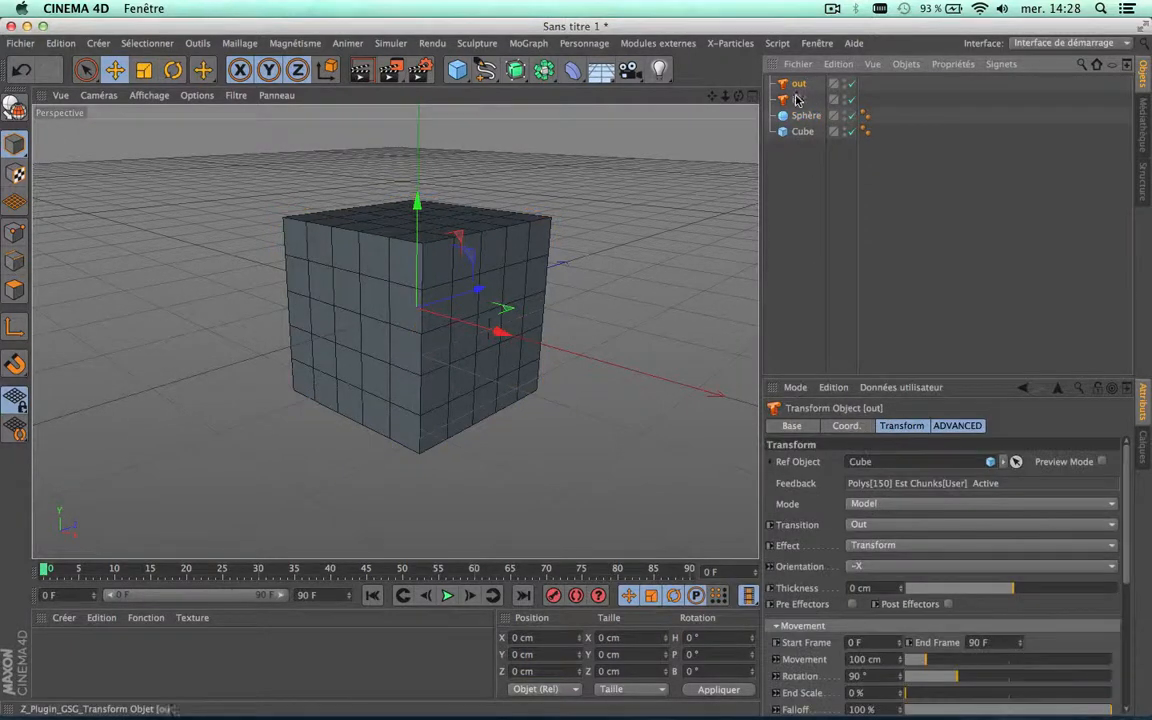
pyautogui.keyDown('shift'); pyautogui.click(796, 100); pyautogui.keyUp('shift')
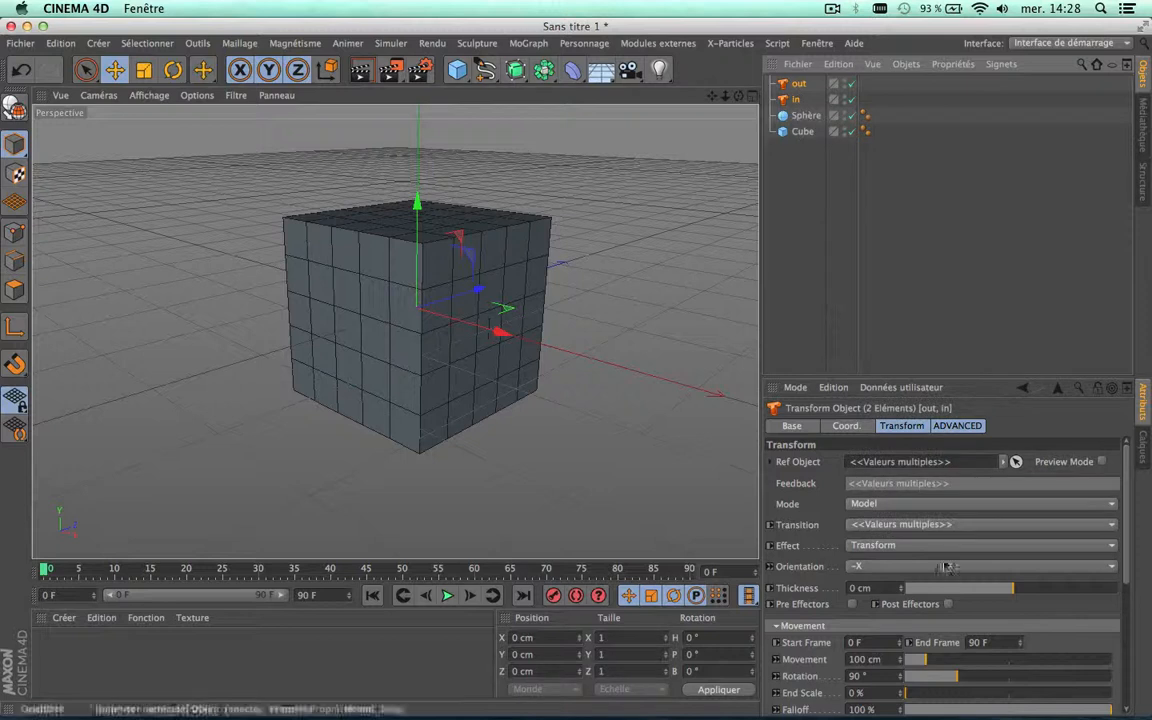
pyautogui.click(880, 503)
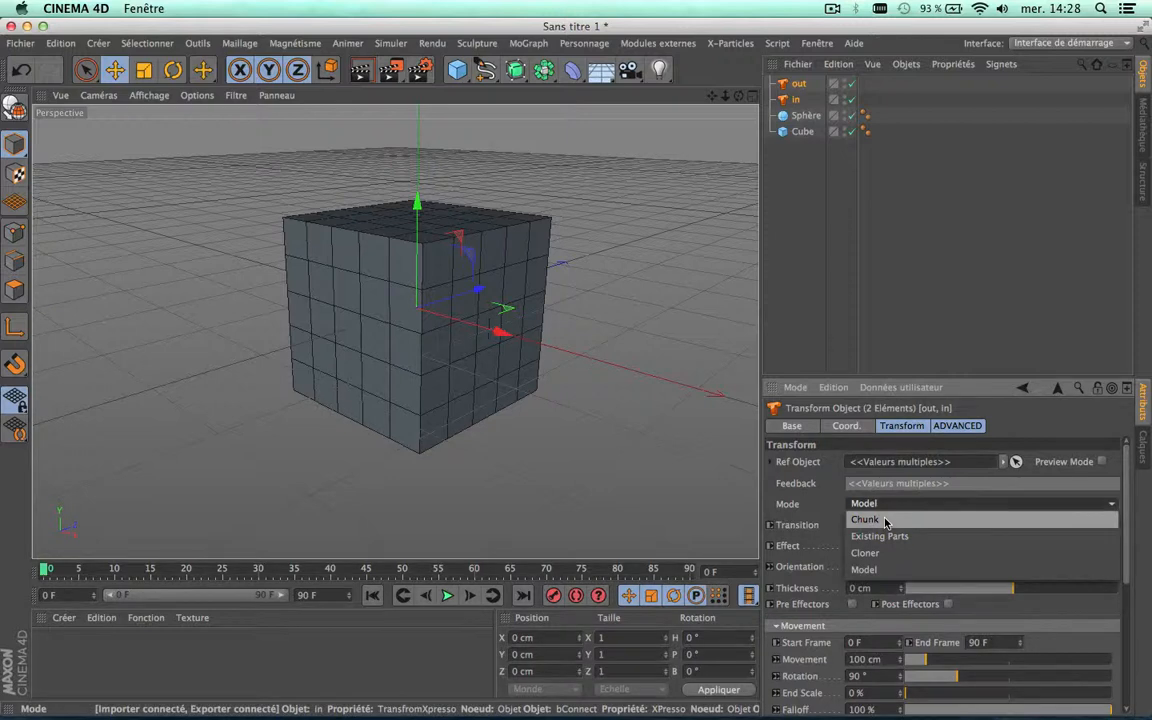
pyautogui.click(880, 520)
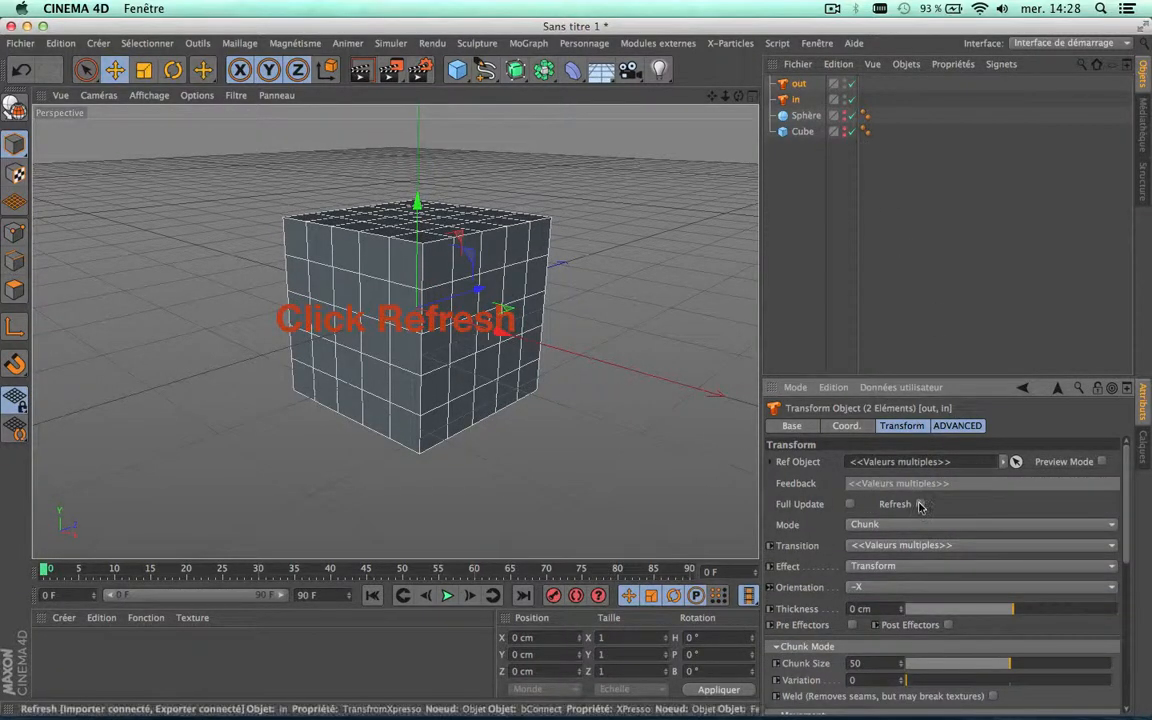
pyautogui.click(920, 505)
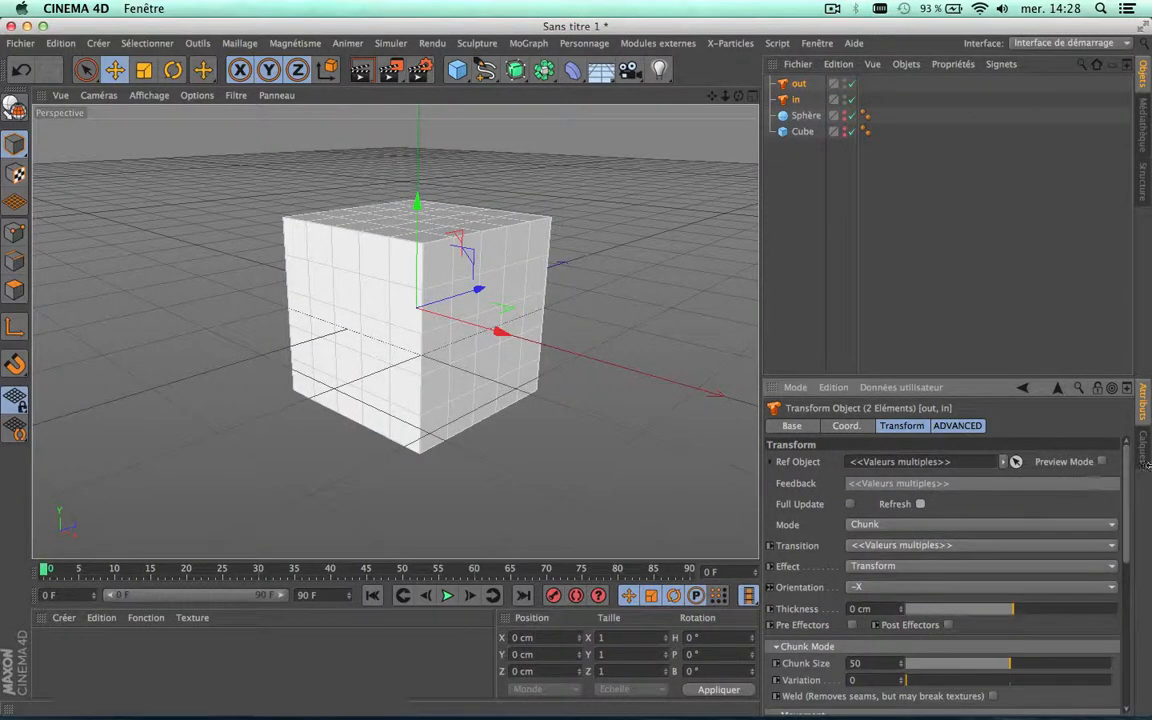
pyautogui.click(897, 566)
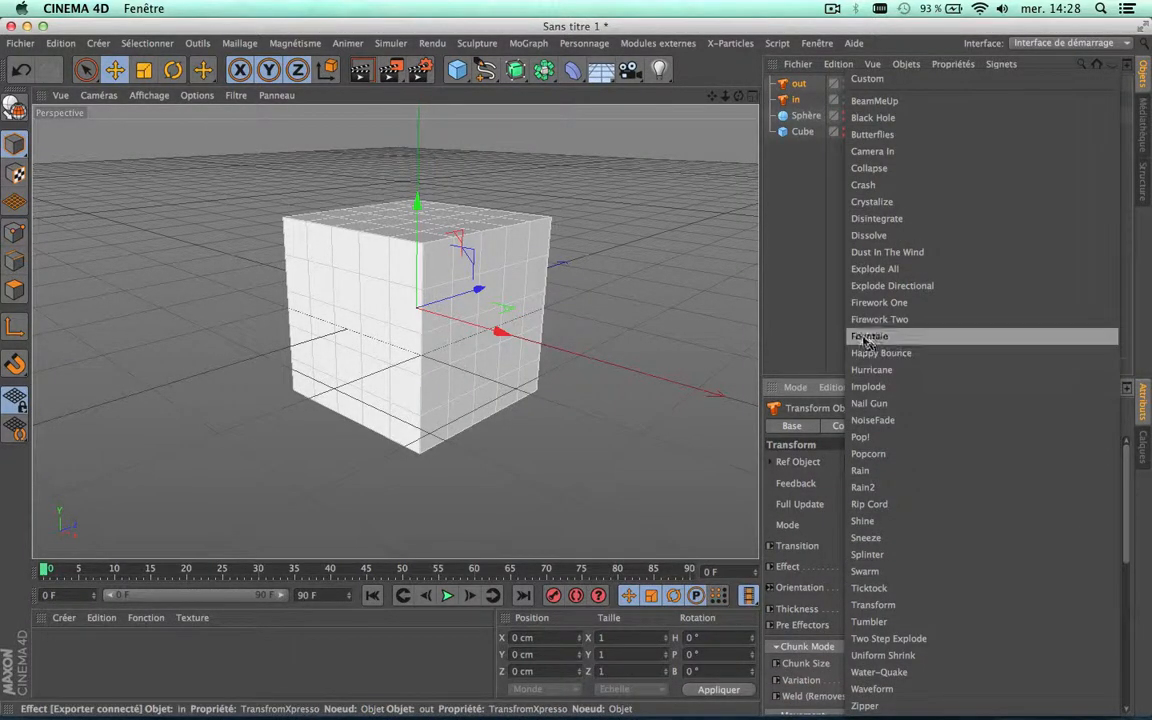
pyautogui.click(813, 332)
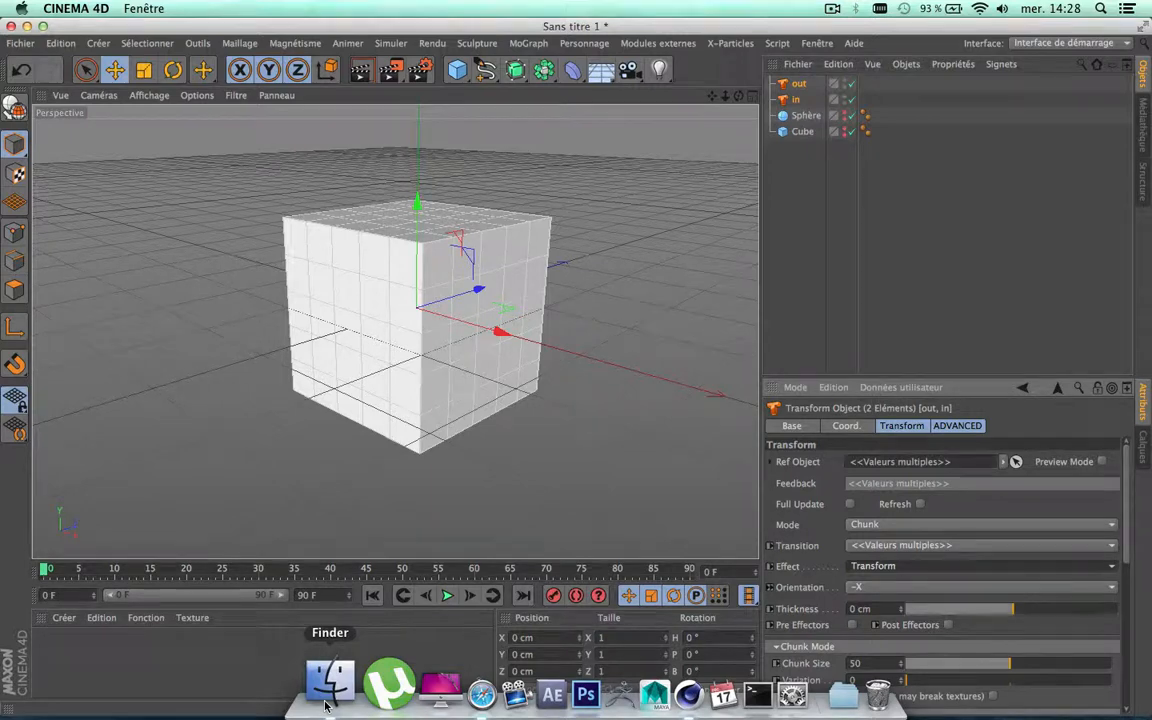
pyautogui.click(325, 703)
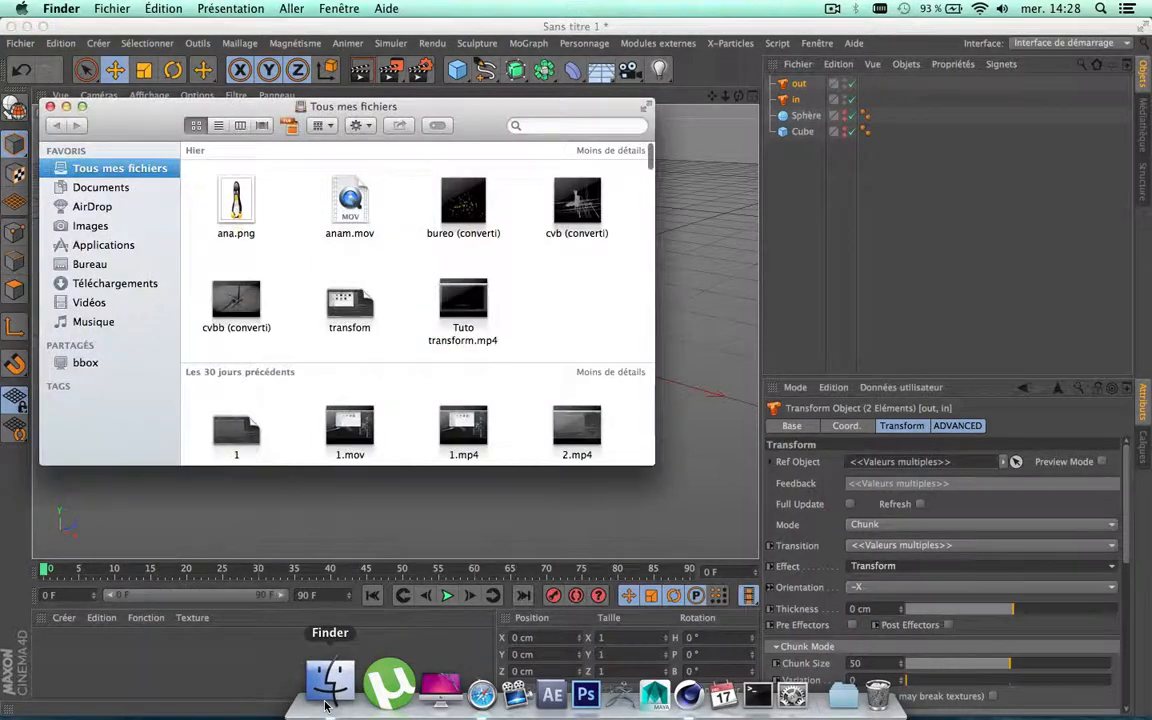
pyautogui.click(49, 106)
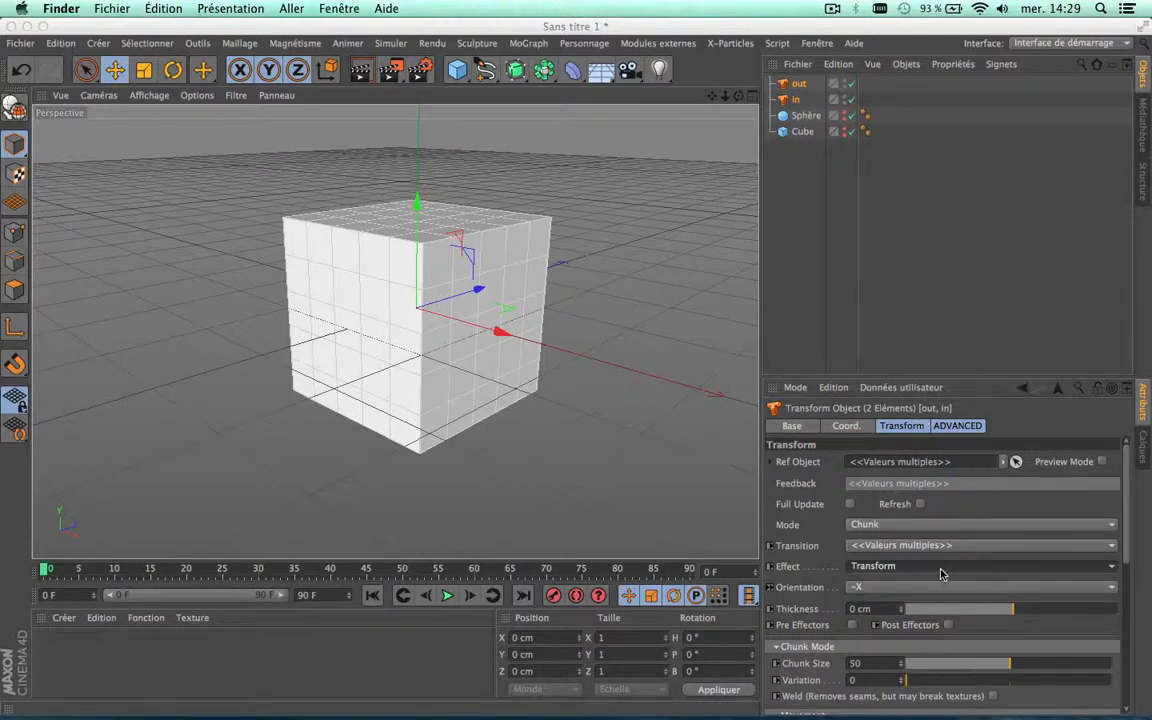
pyautogui.click(888, 566)
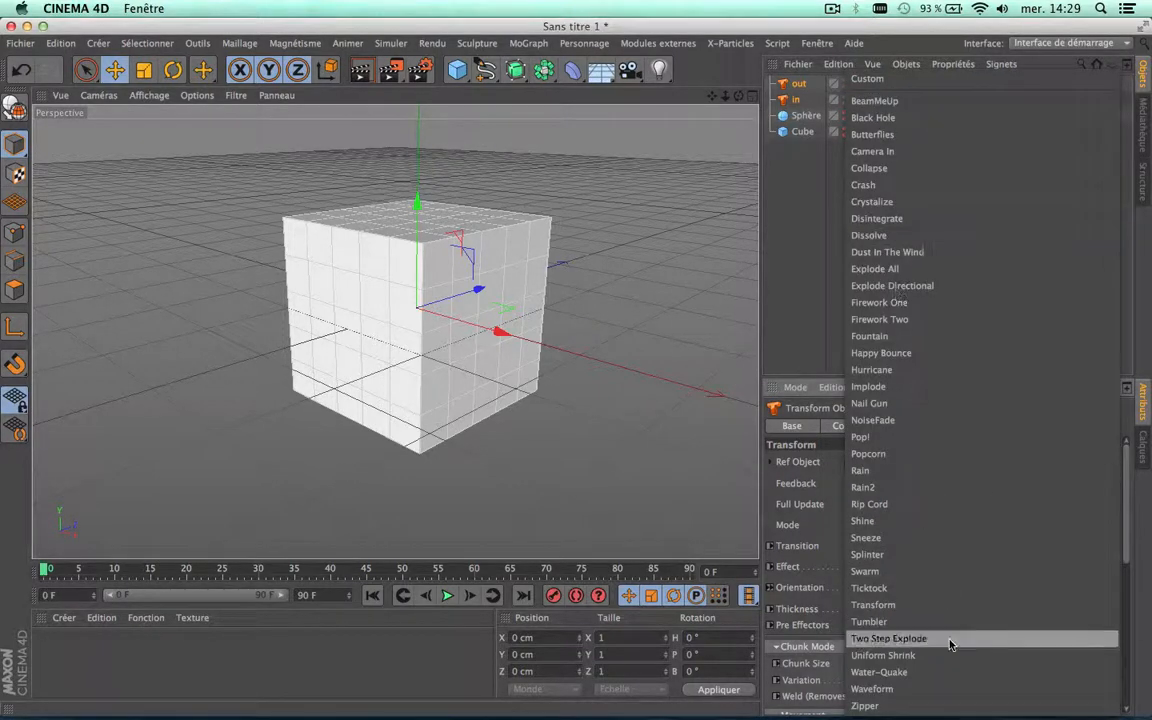
pyautogui.click(797, 341)
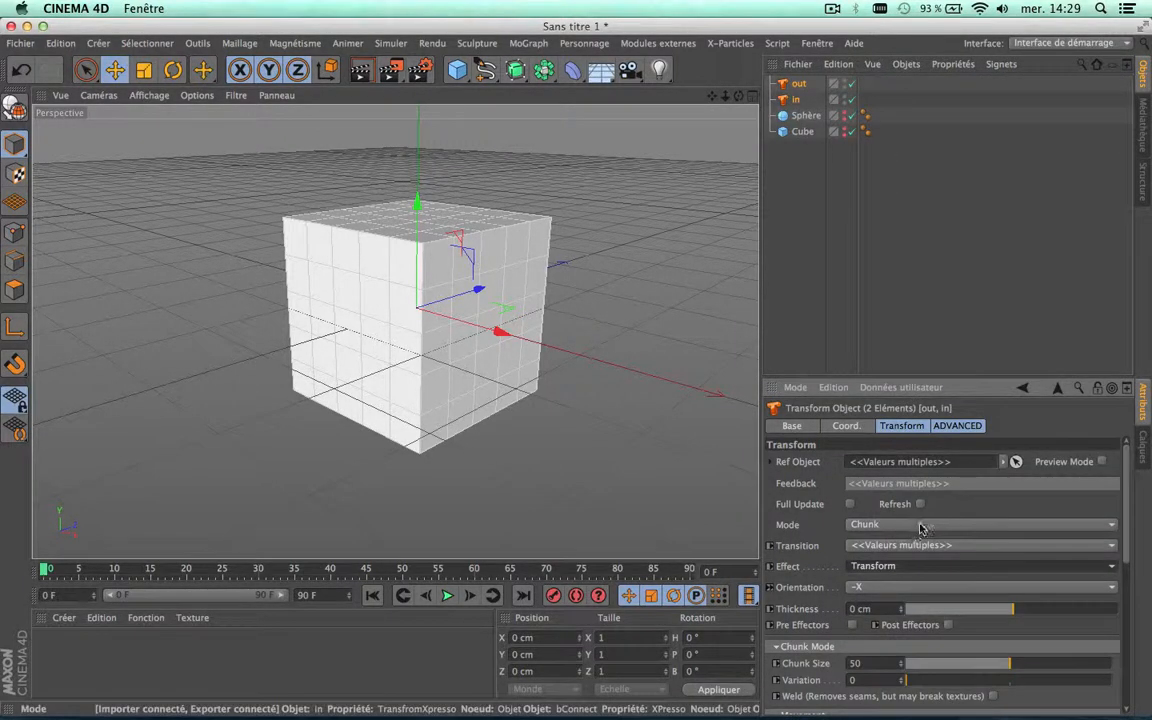
# Choose the Transform effect again for both Transform objects and play the cube-to-sphere animation in Chunk mode to preview it
pyautogui.click(888, 566)
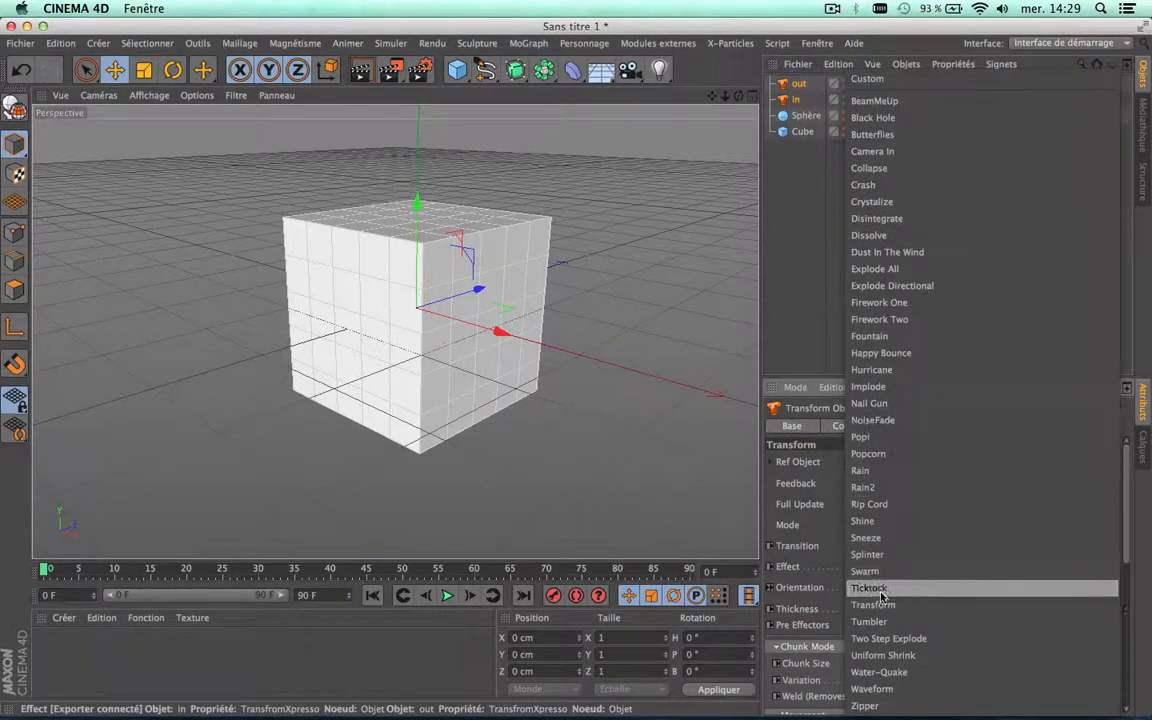
pyautogui.click(880, 605)
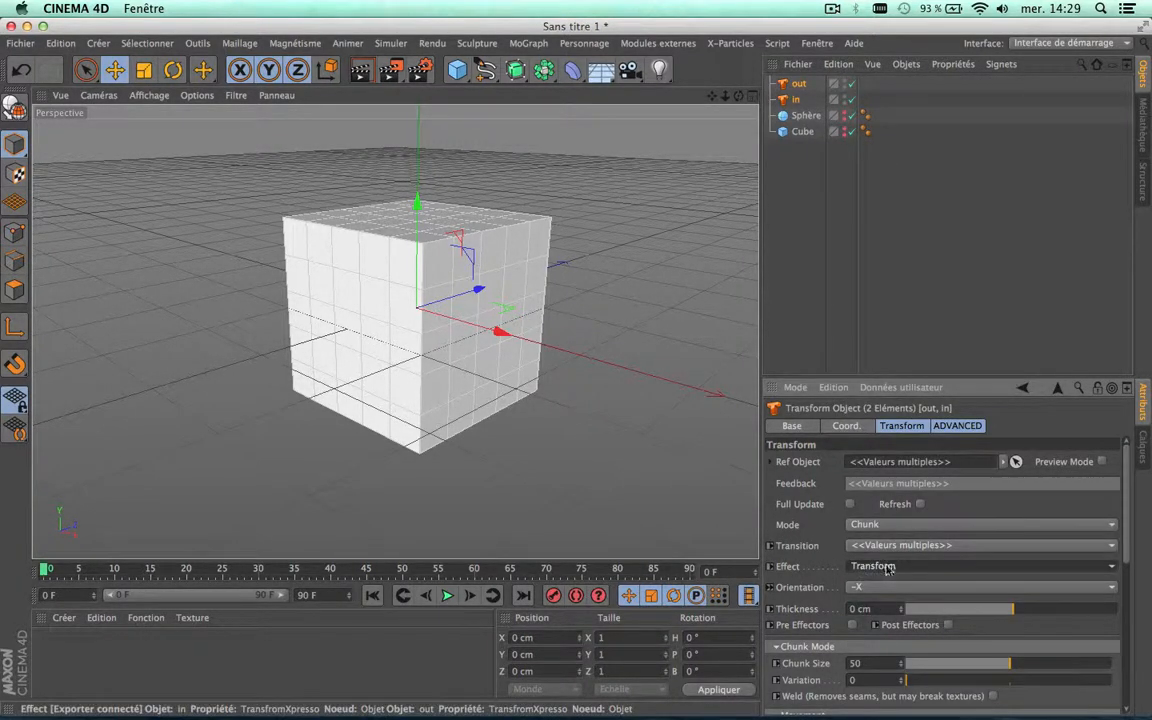
pyautogui.click(448, 595)
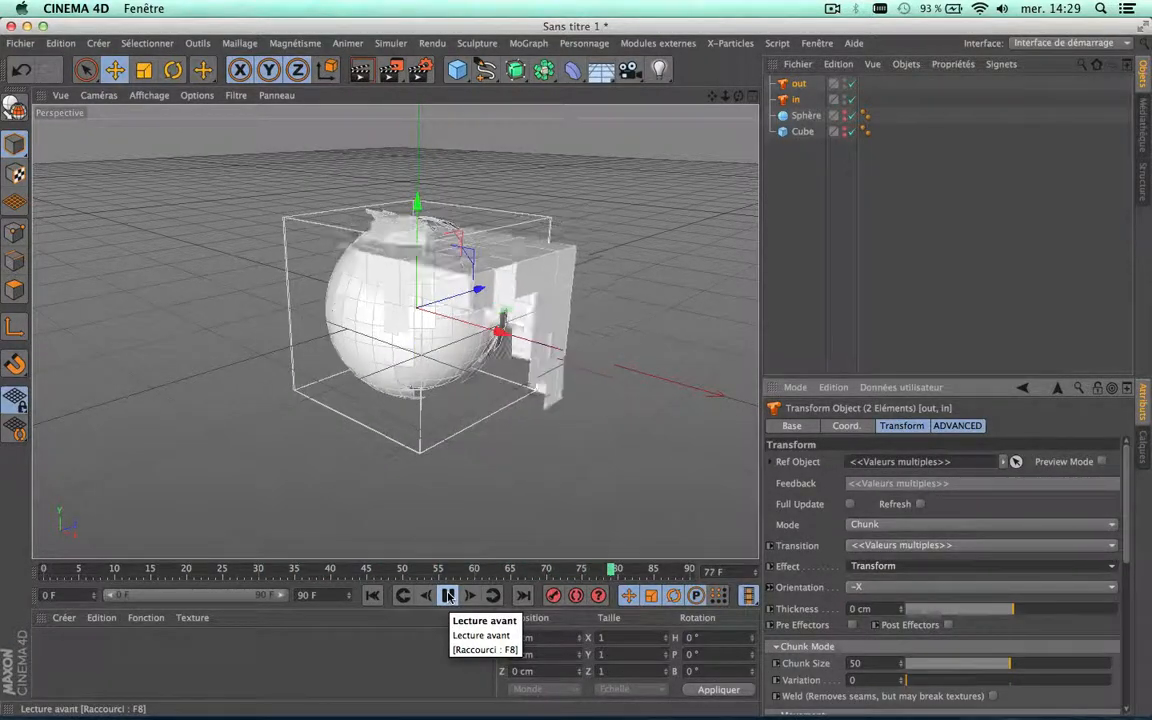
pyautogui.click(448, 596)
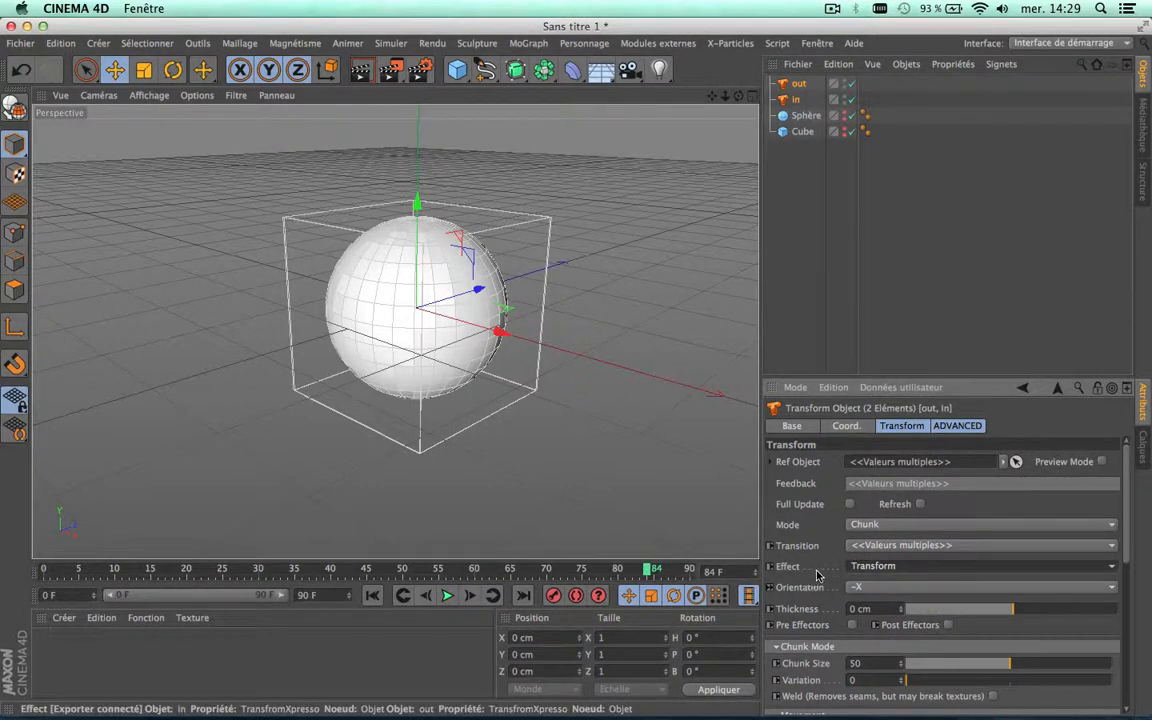
# Switch both Transform objects to Existing Parts mode with a refresh and play the animation to preview the change
pyautogui.click(928, 527)
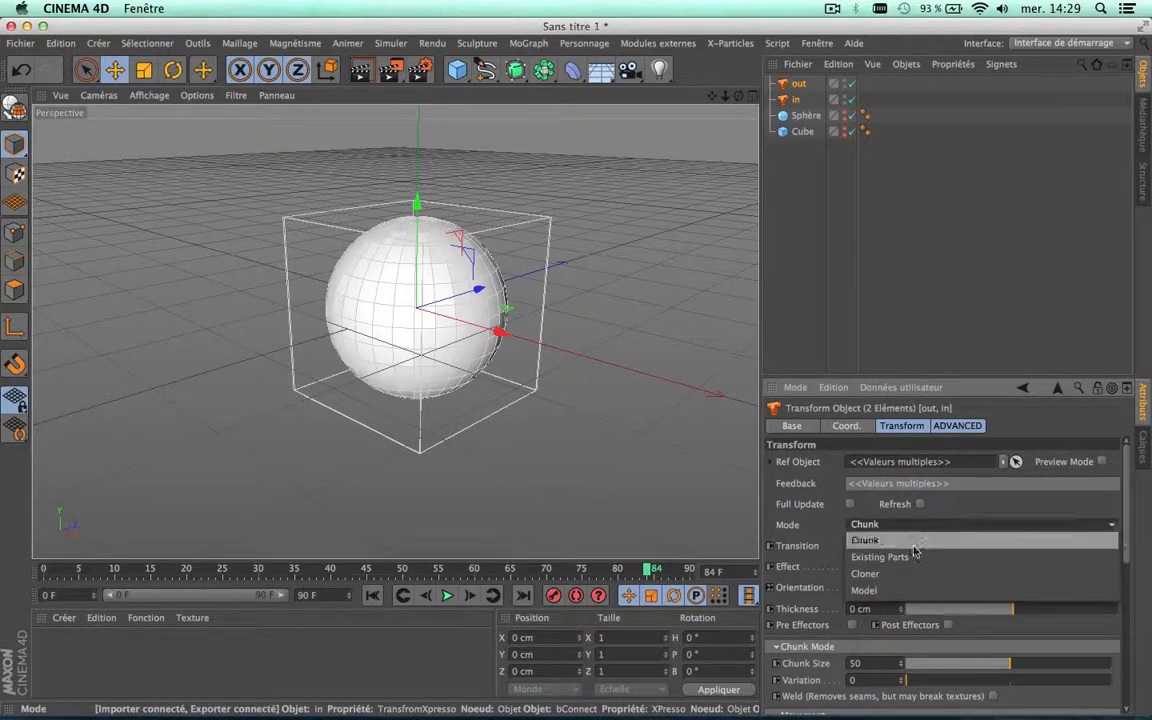
pyautogui.click(928, 558)
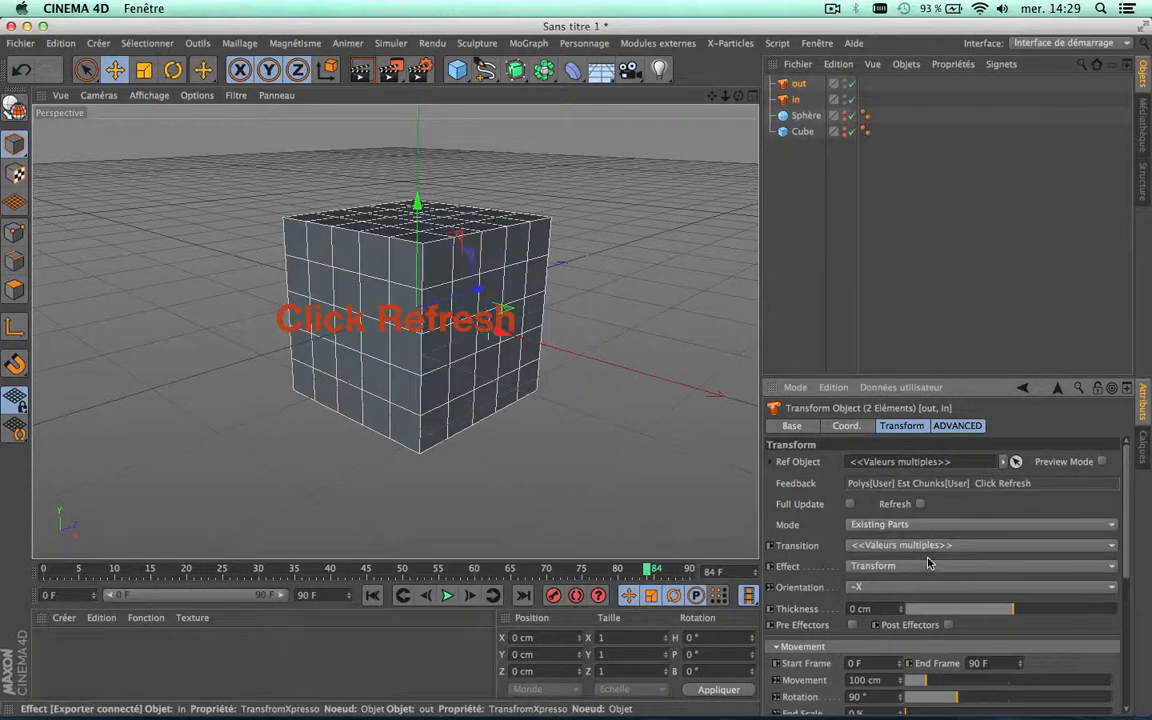
pyautogui.click(922, 503)
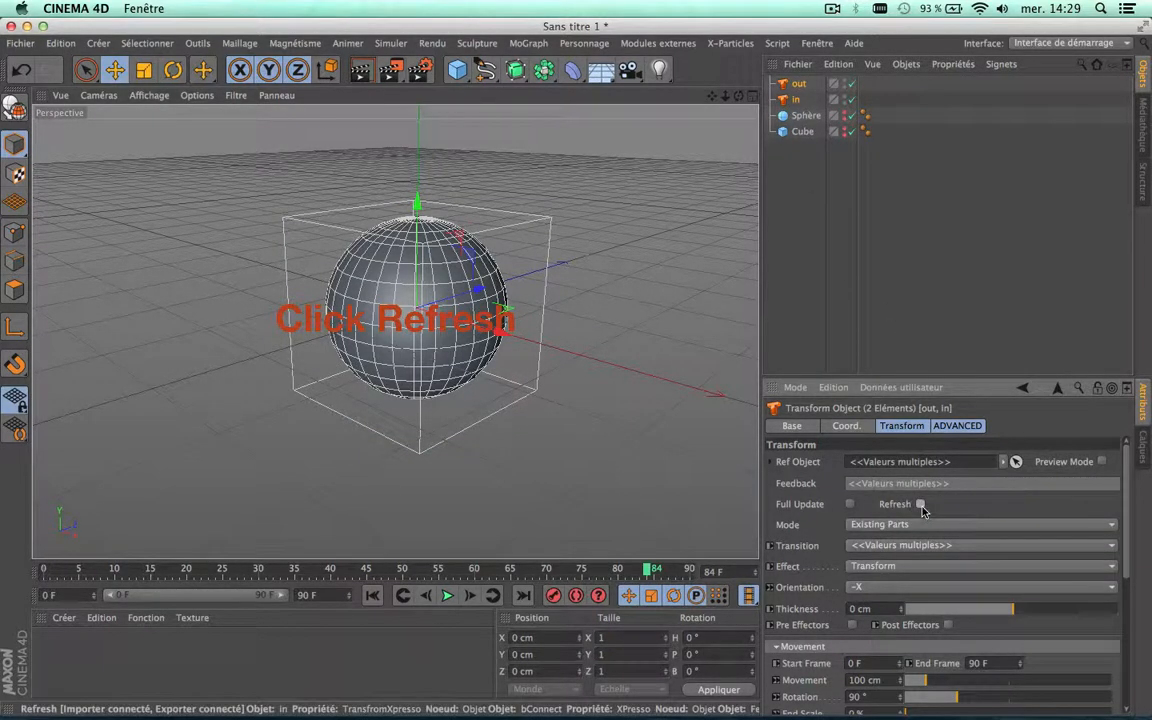
pyautogui.click(921, 504)
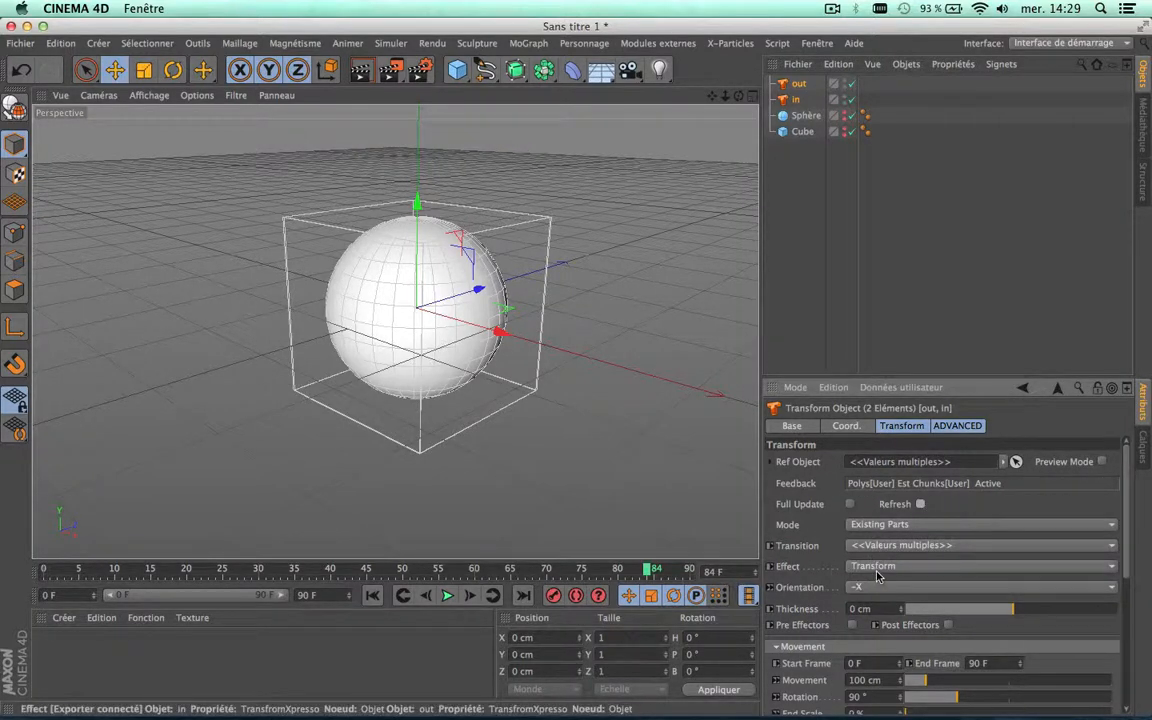
pyautogui.click(447, 595)
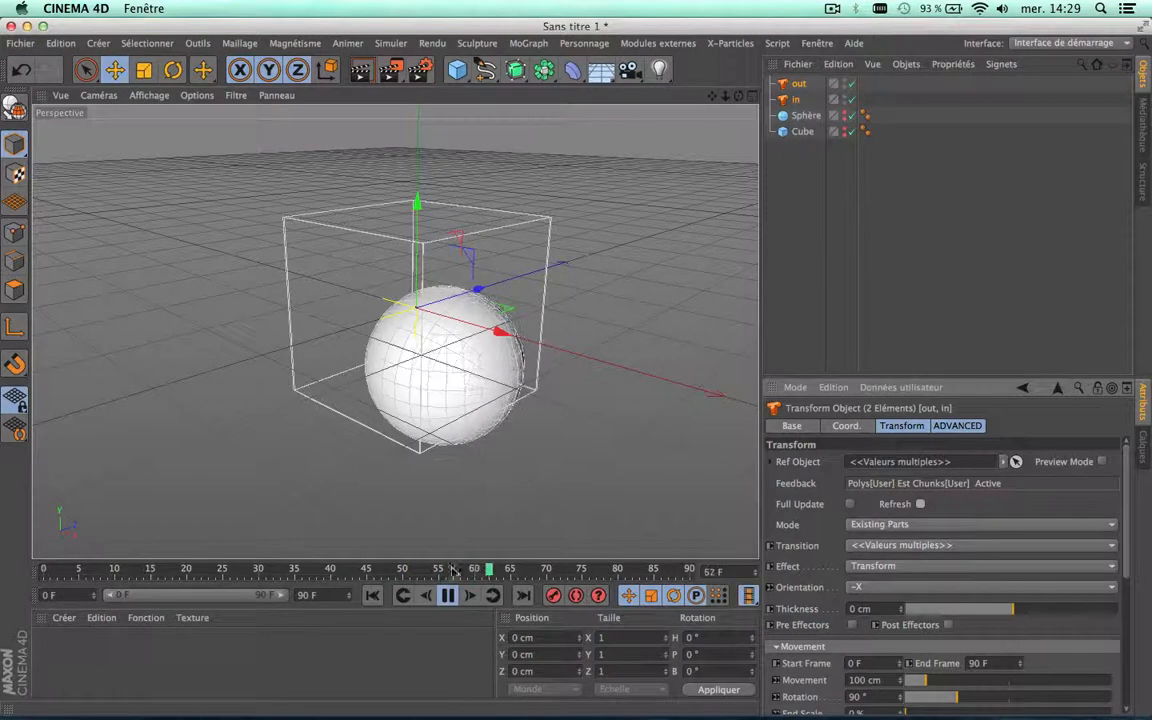
pyautogui.click(447, 595)
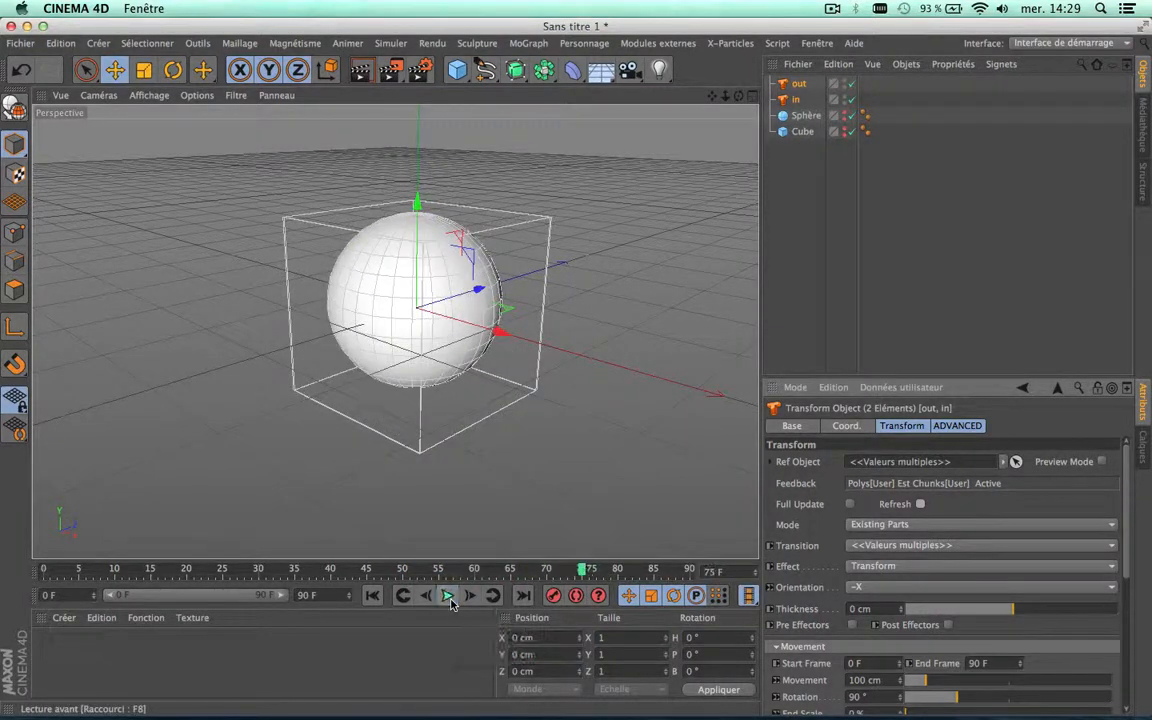
pyautogui.click(909, 525)
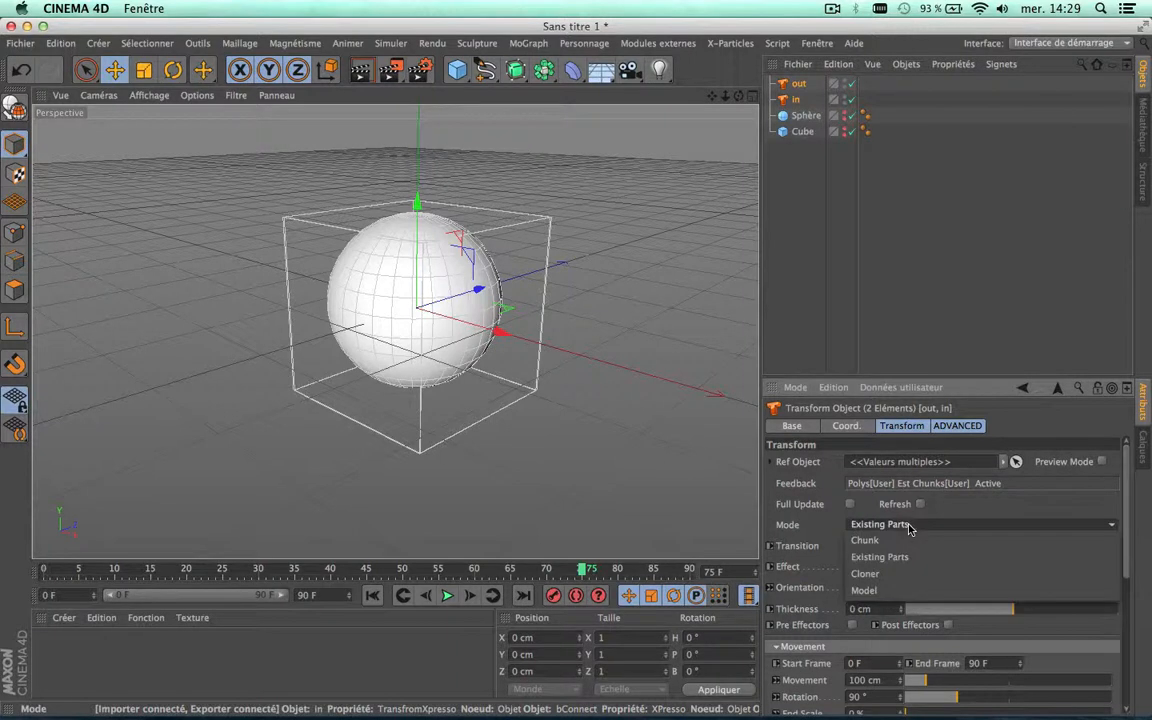
pyautogui.click(985, 498)
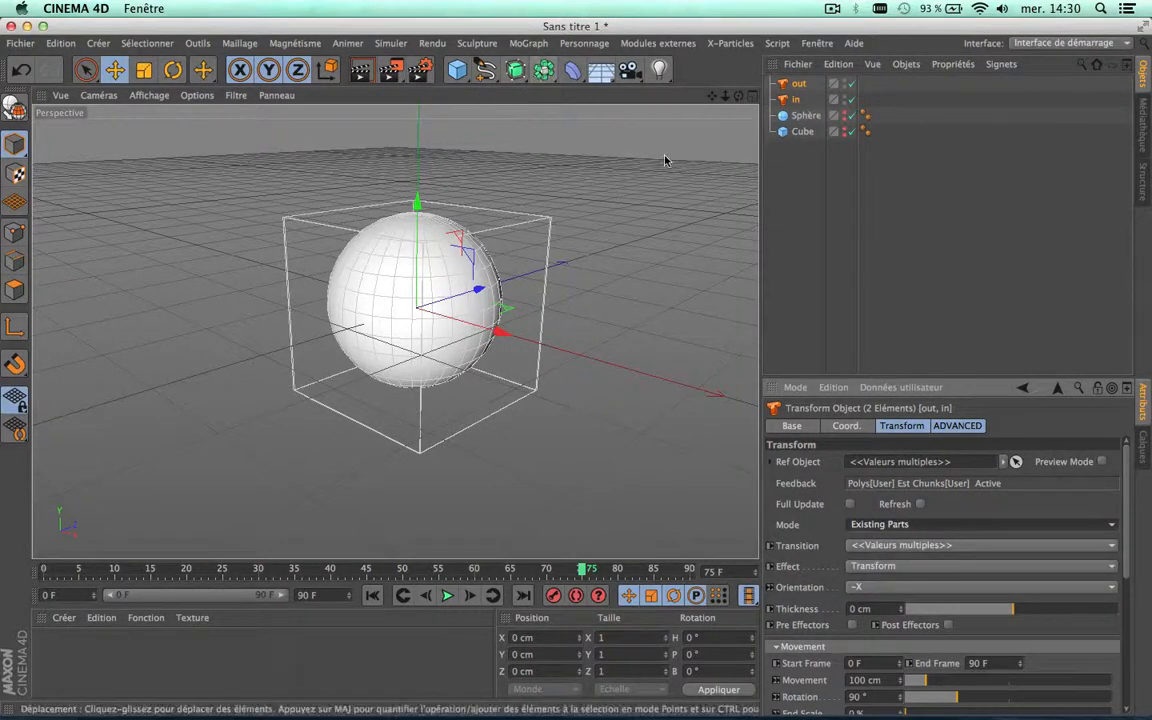
pyautogui.click(528, 43)
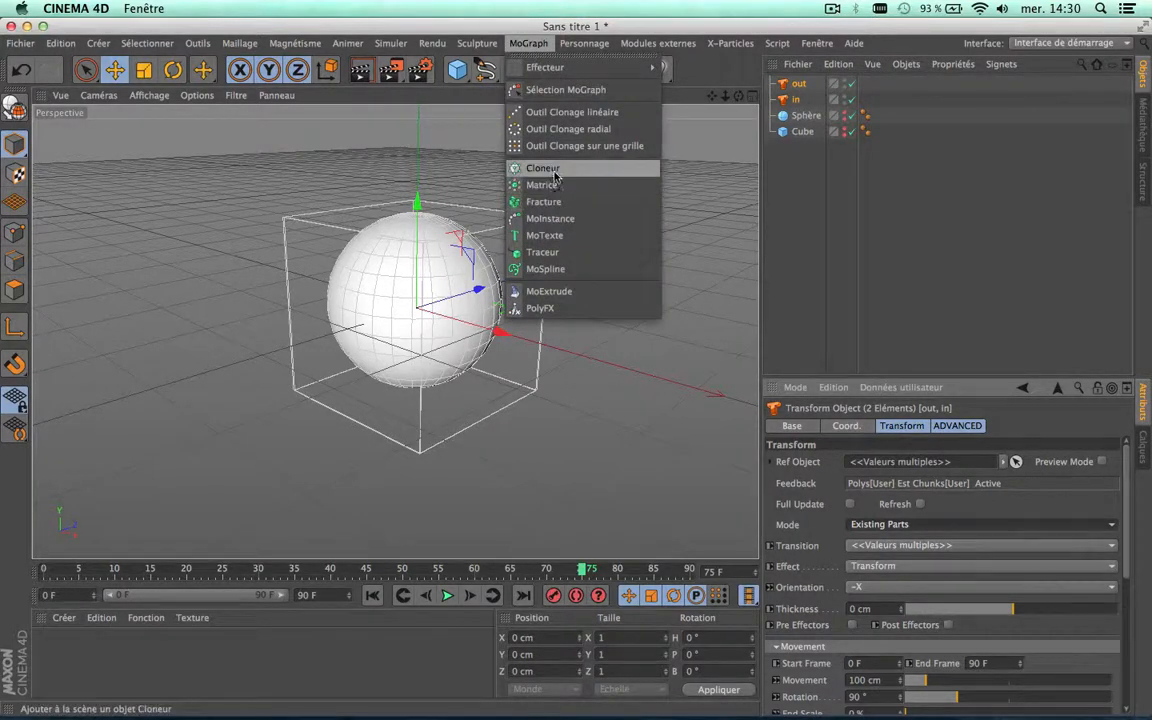
pyautogui.click(813, 230)
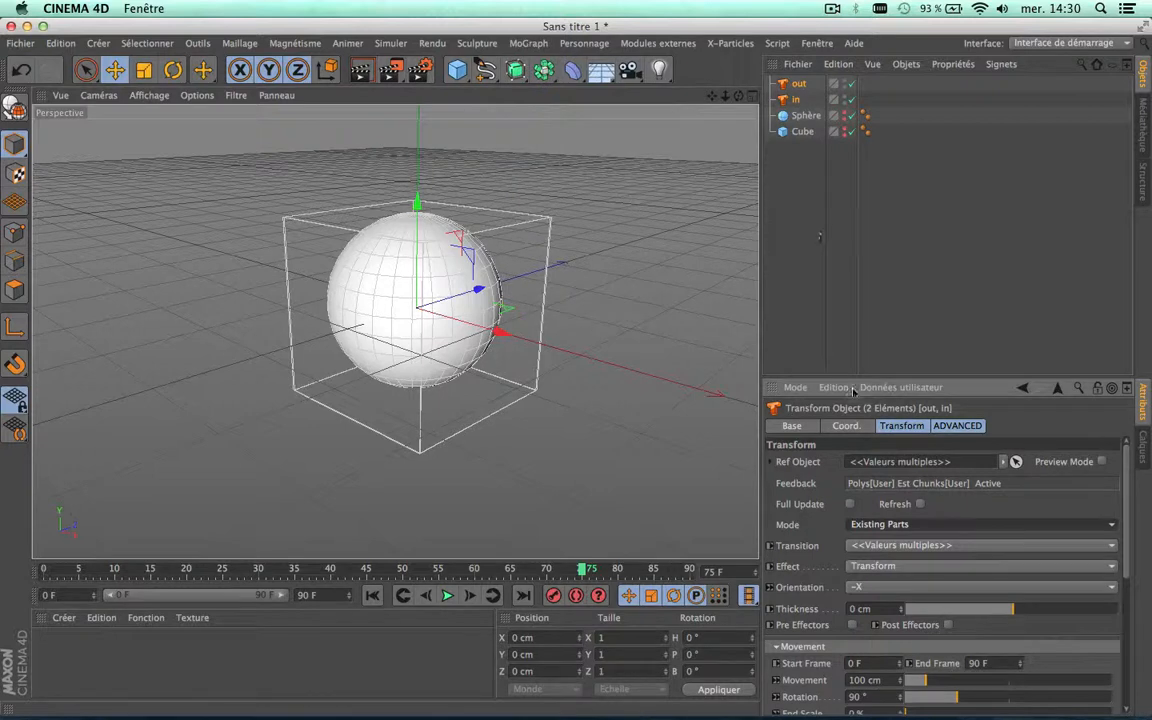
# Set the mode of both Transform objects back to Chunk and refresh them
pyautogui.click(942, 526)
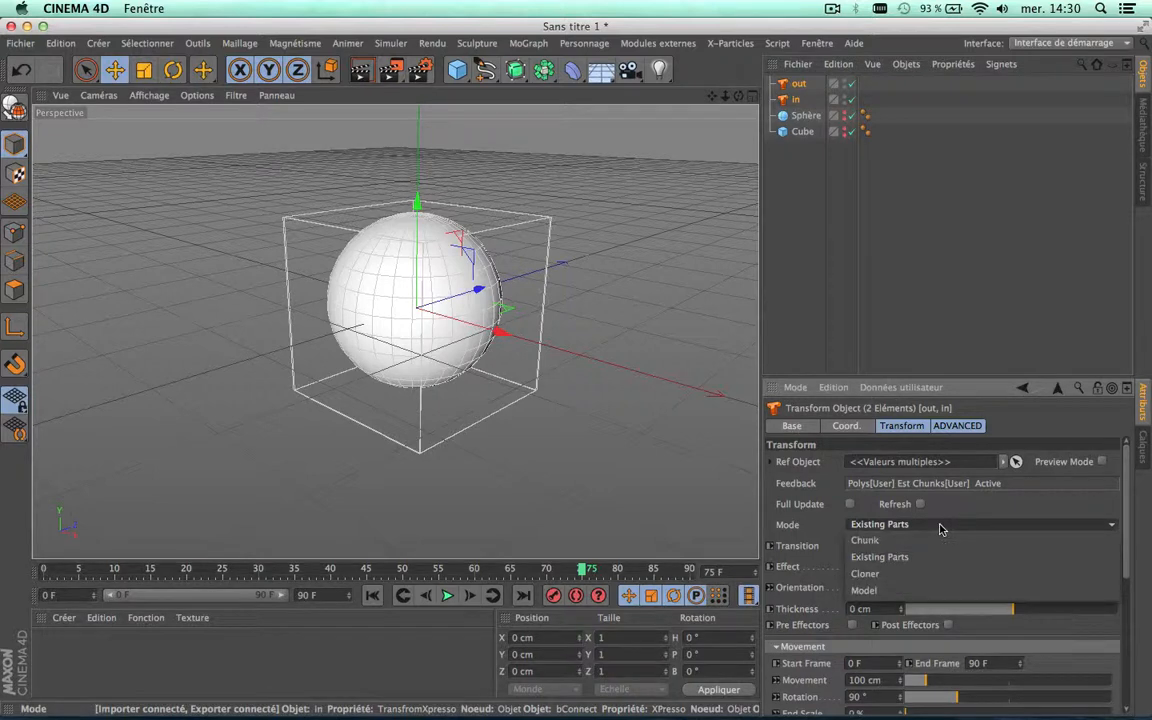
pyautogui.click(889, 542)
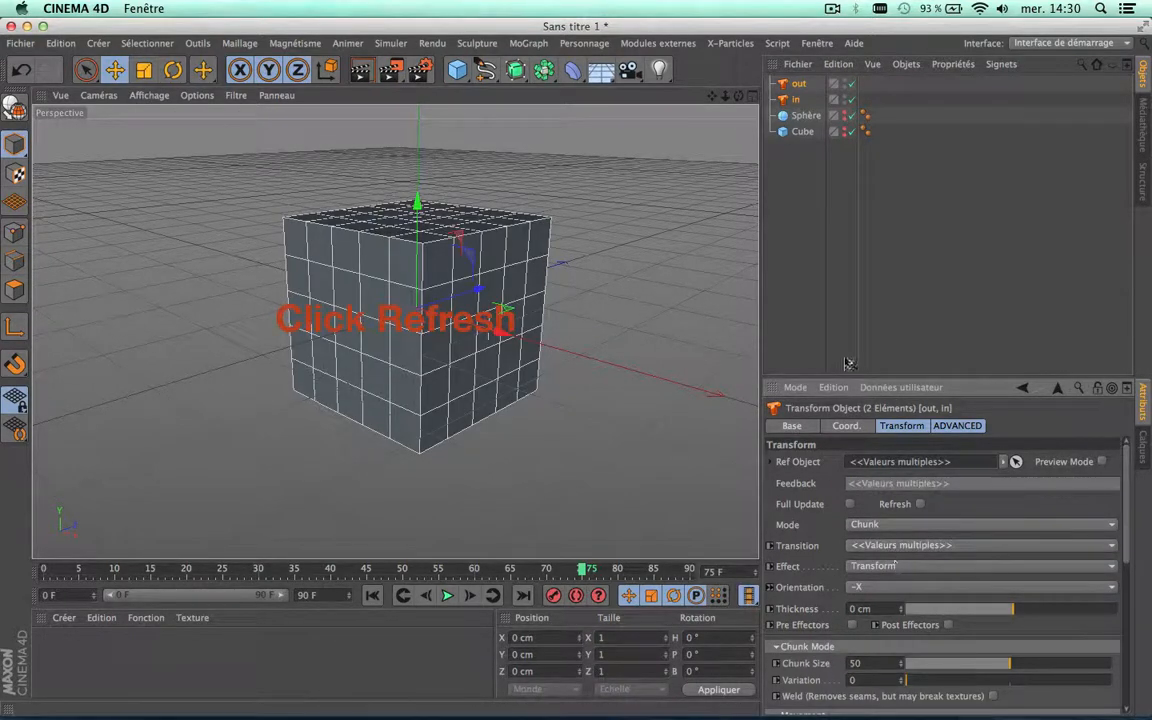
pyautogui.click(919, 504)
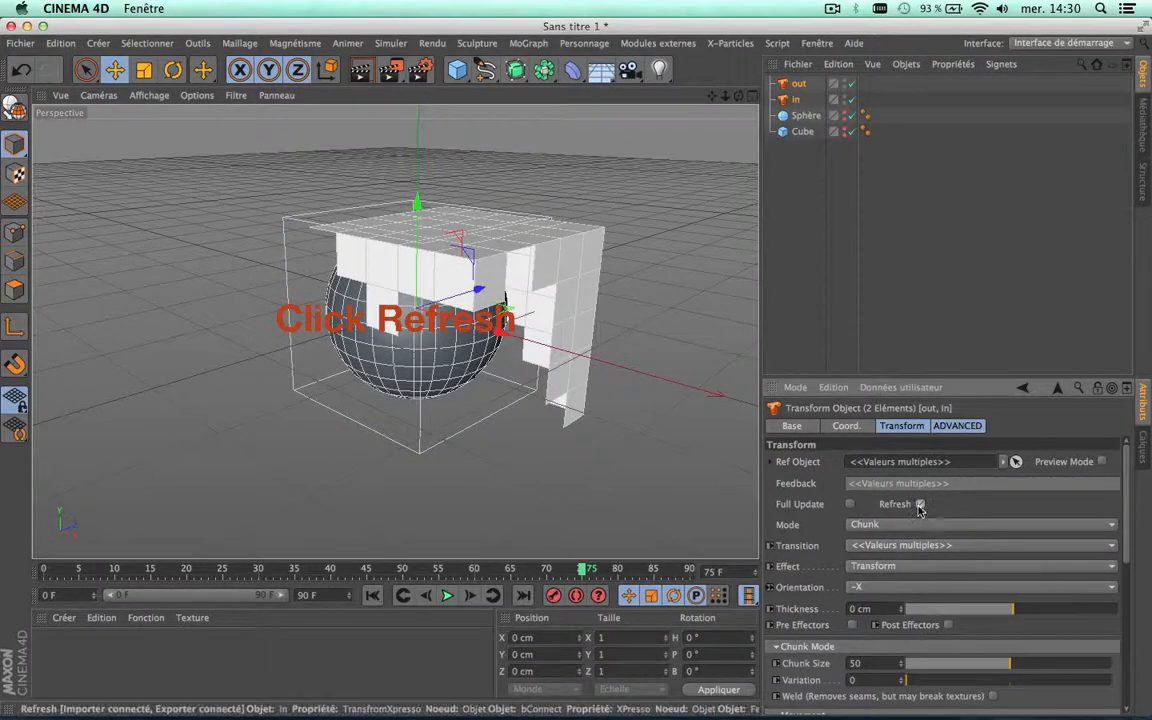
pyautogui.click(910, 567)
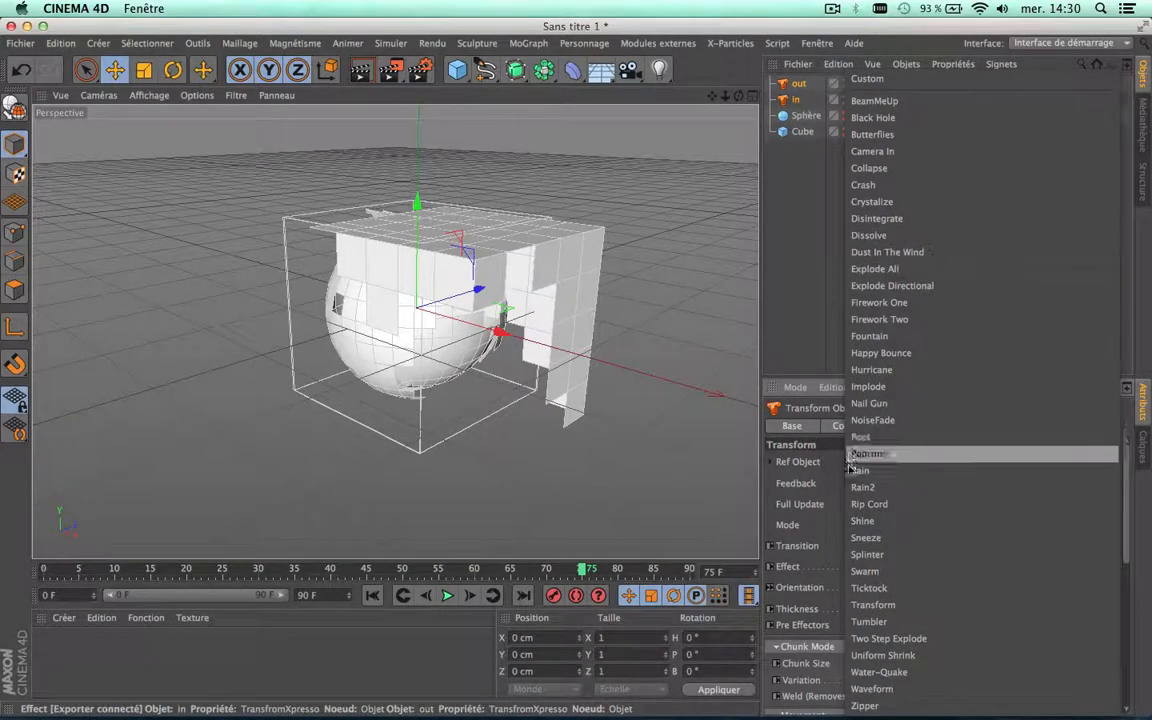
pyautogui.click(808, 353)
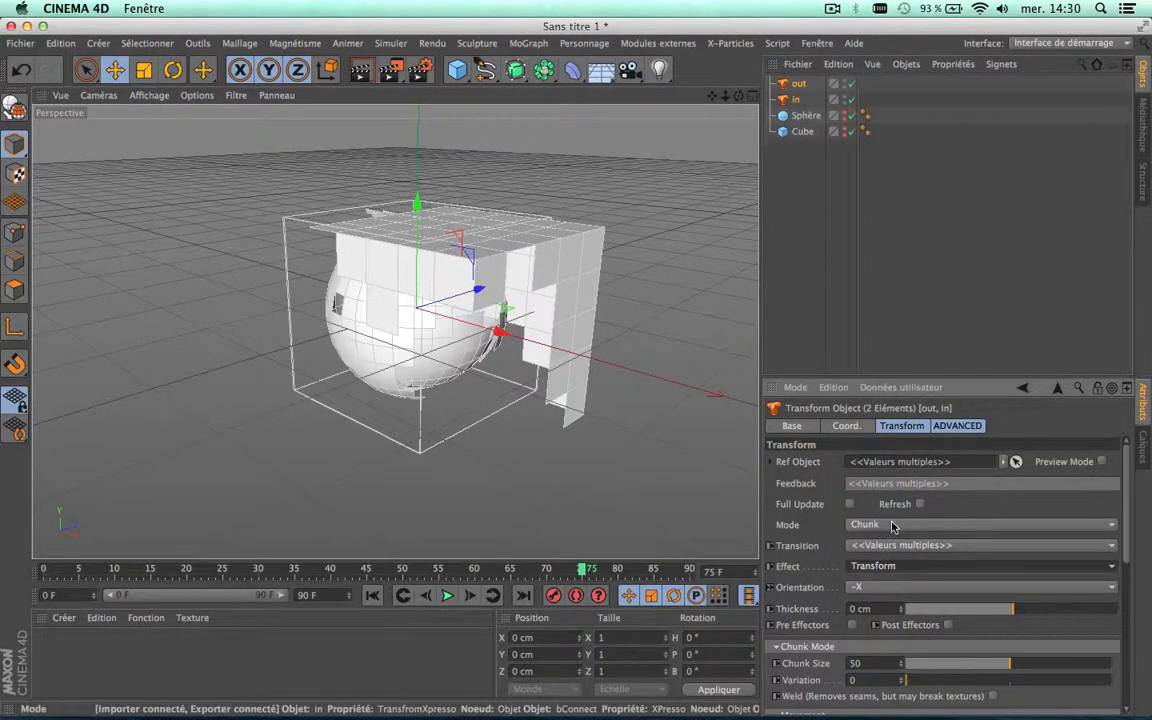
pyautogui.click(893, 526)
pyautogui.click(926, 283)
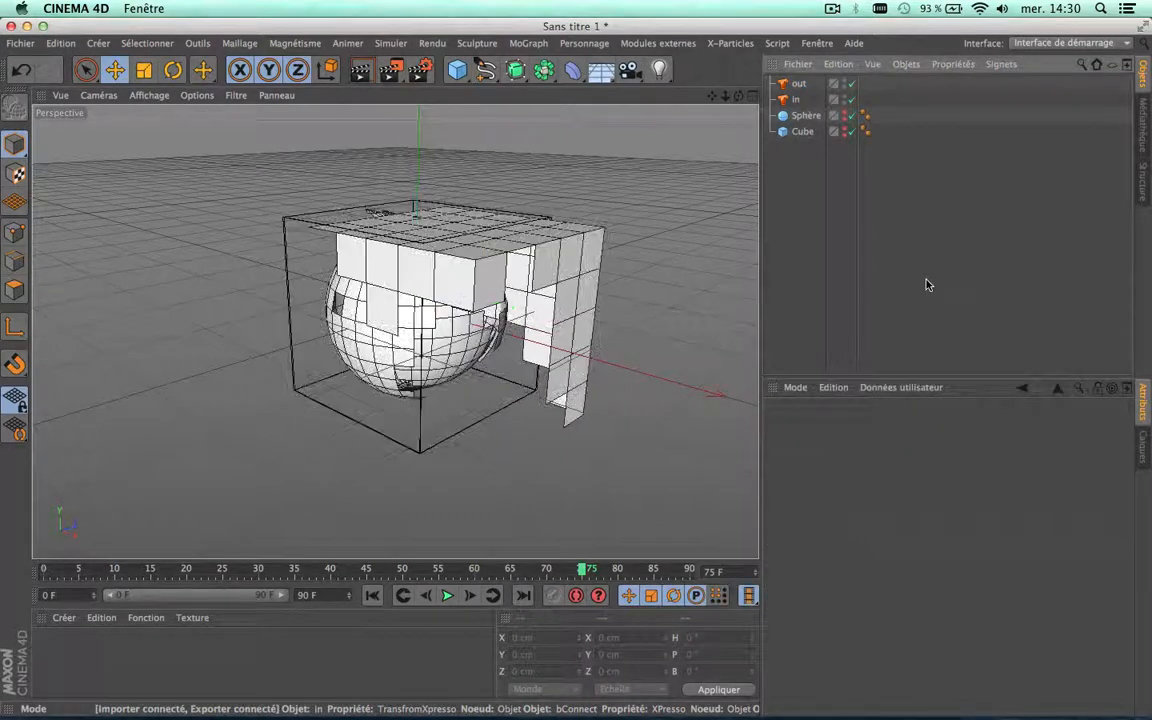
pyautogui.click(805, 116)
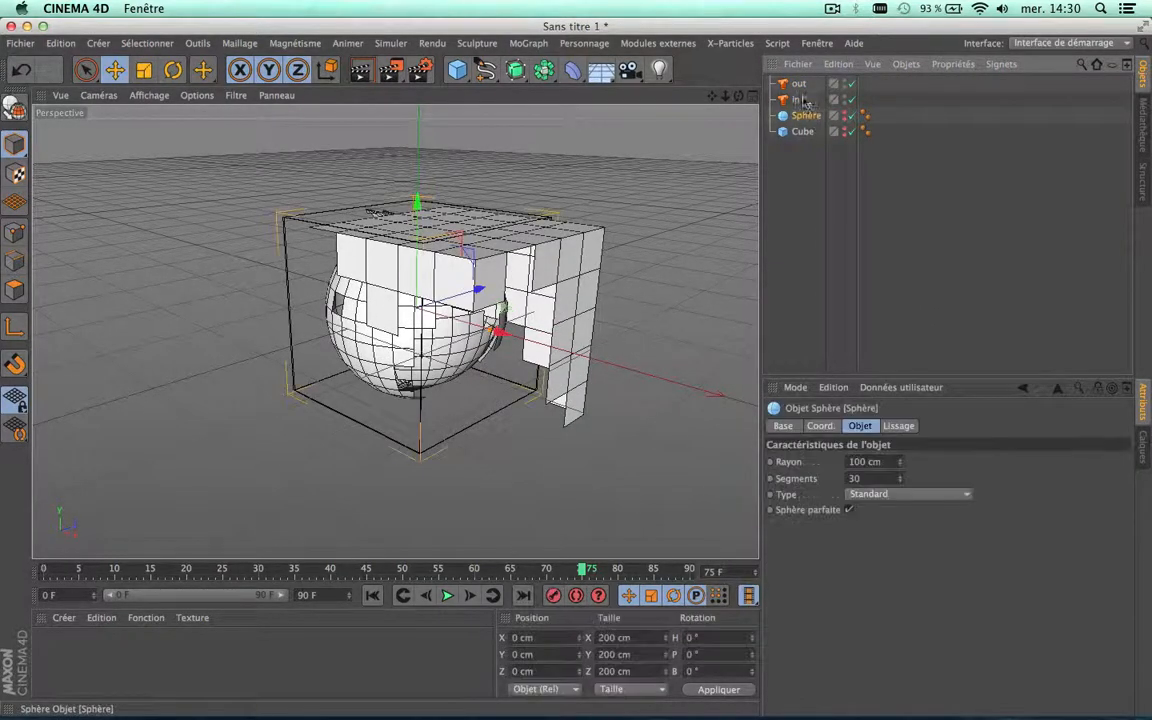
# Select the "out" and "in" Transform objects together and, in Chunk mode, set their effect to Fountain
pyautogui.click(798, 84)
pyautogui.keyDown('ctrl'); pyautogui.click(797, 101); pyautogui.keyUp('ctrl')
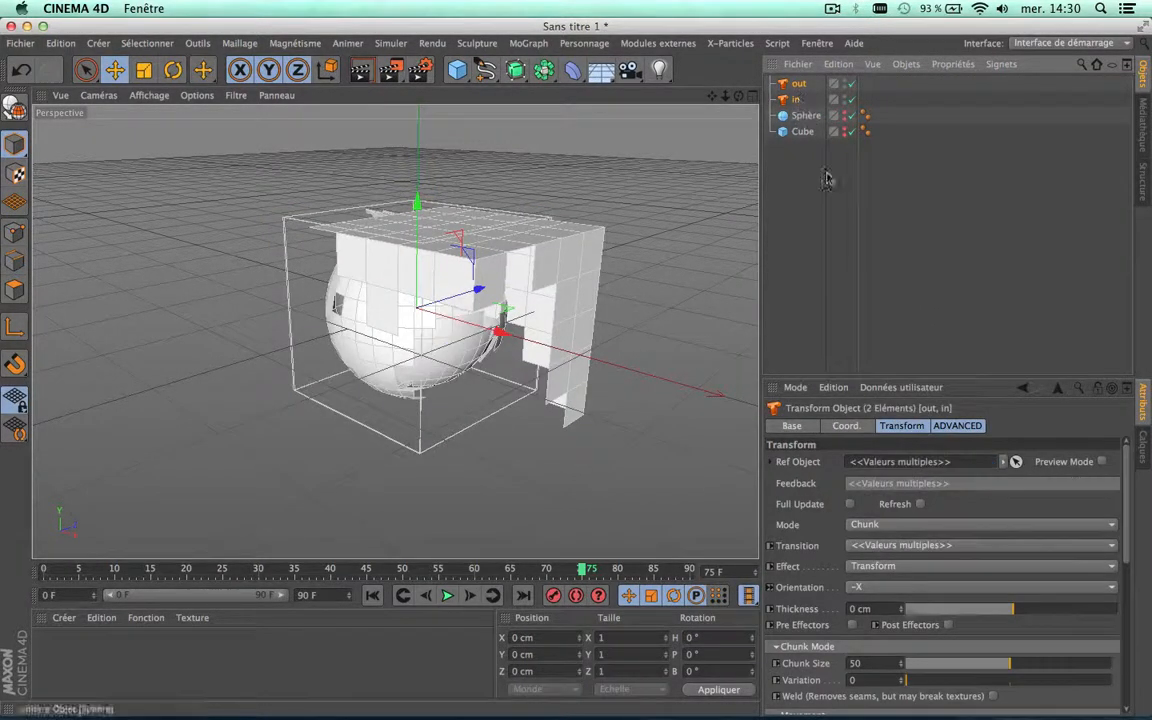
pyautogui.click(924, 525)
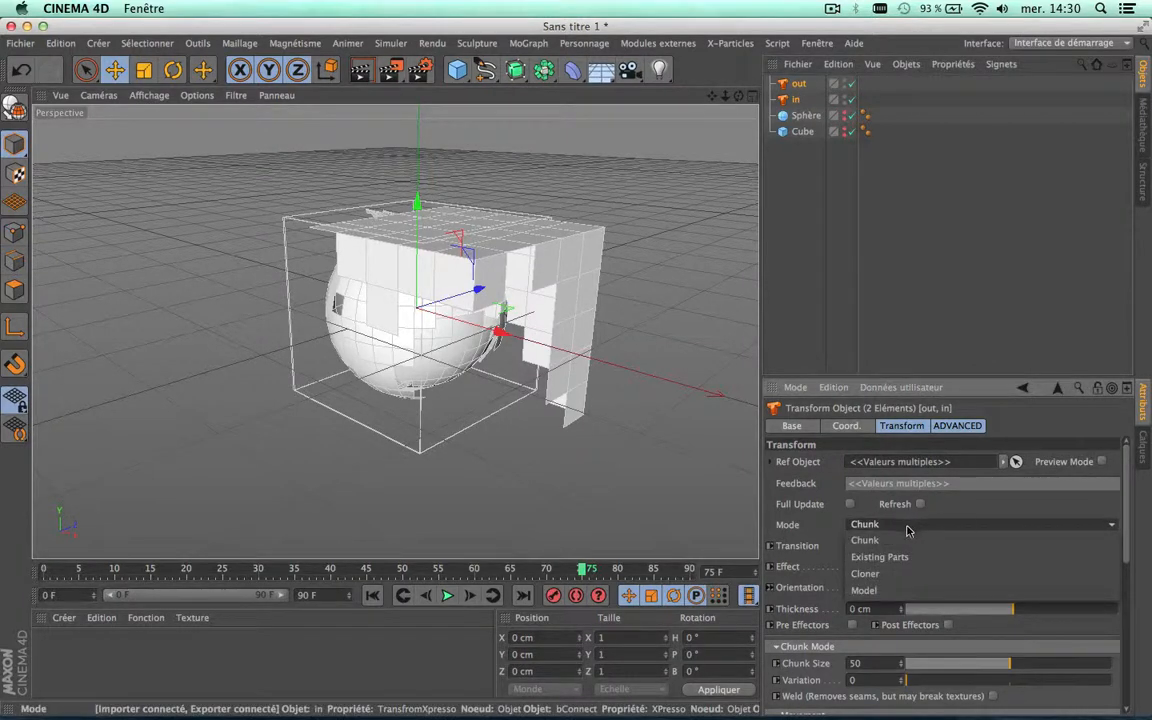
pyautogui.click(866, 540)
pyautogui.click(880, 567)
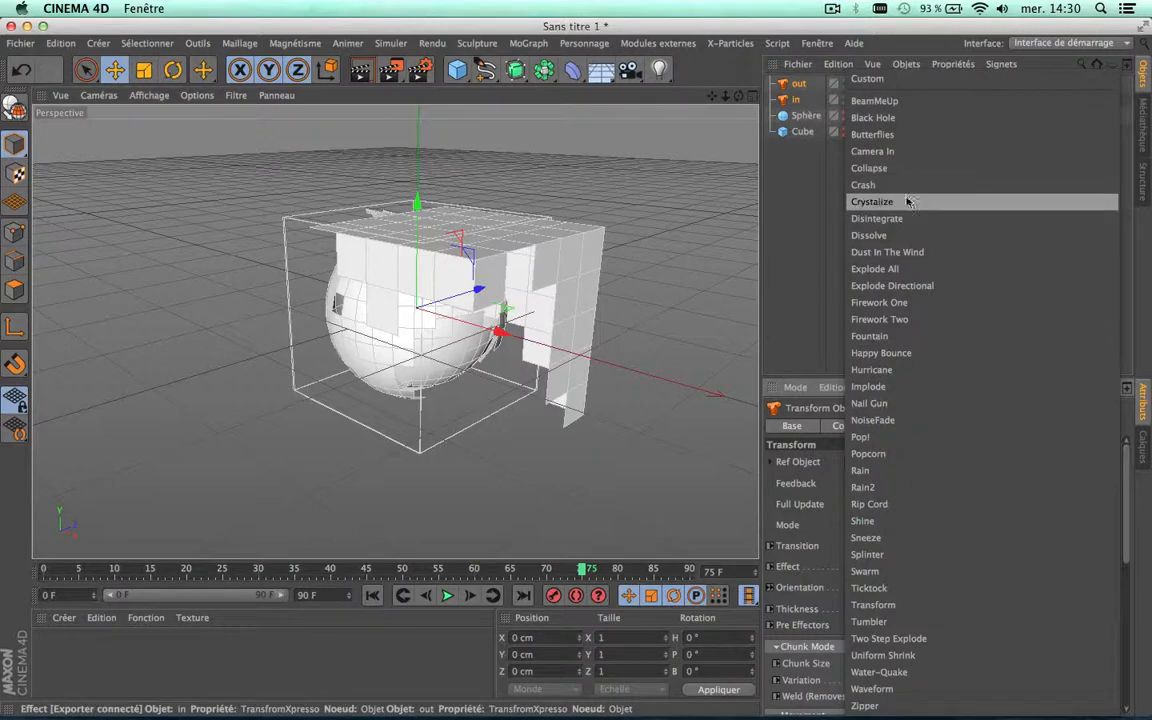
pyautogui.click(880, 337)
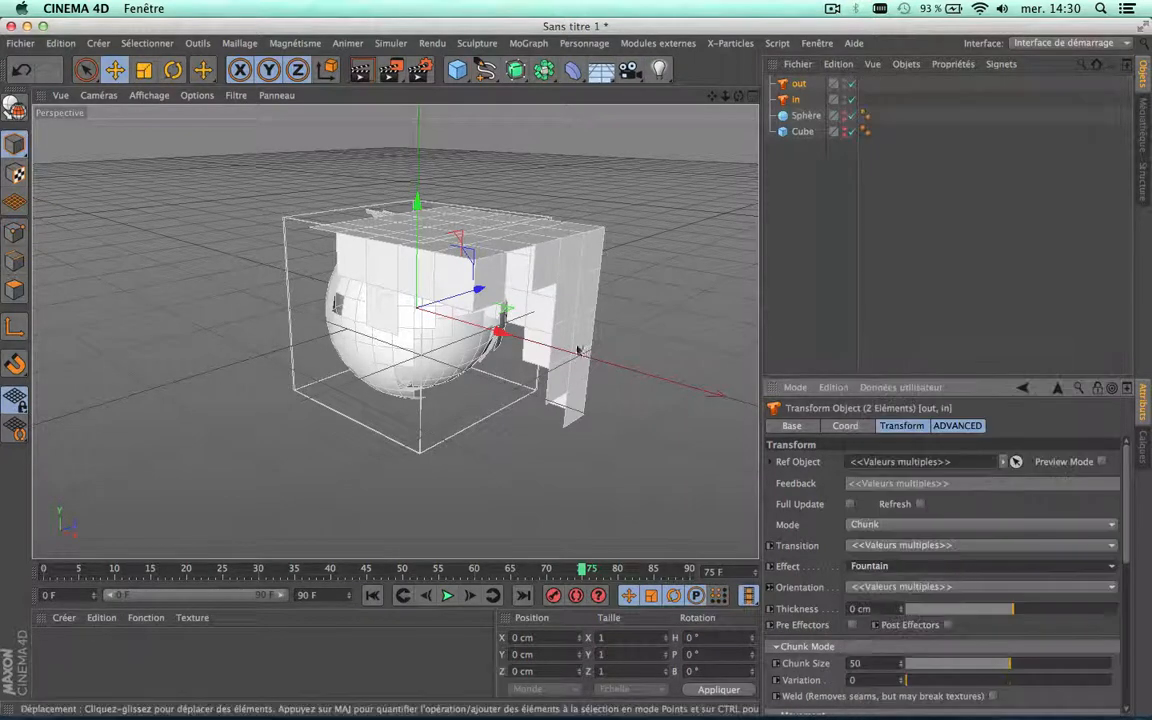
# Play the Fountain transition from the first frame to preview the whole cube-to-sphere effect
pyautogui.scroll(-5, 465, 465)
pyautogui.click(373, 596)
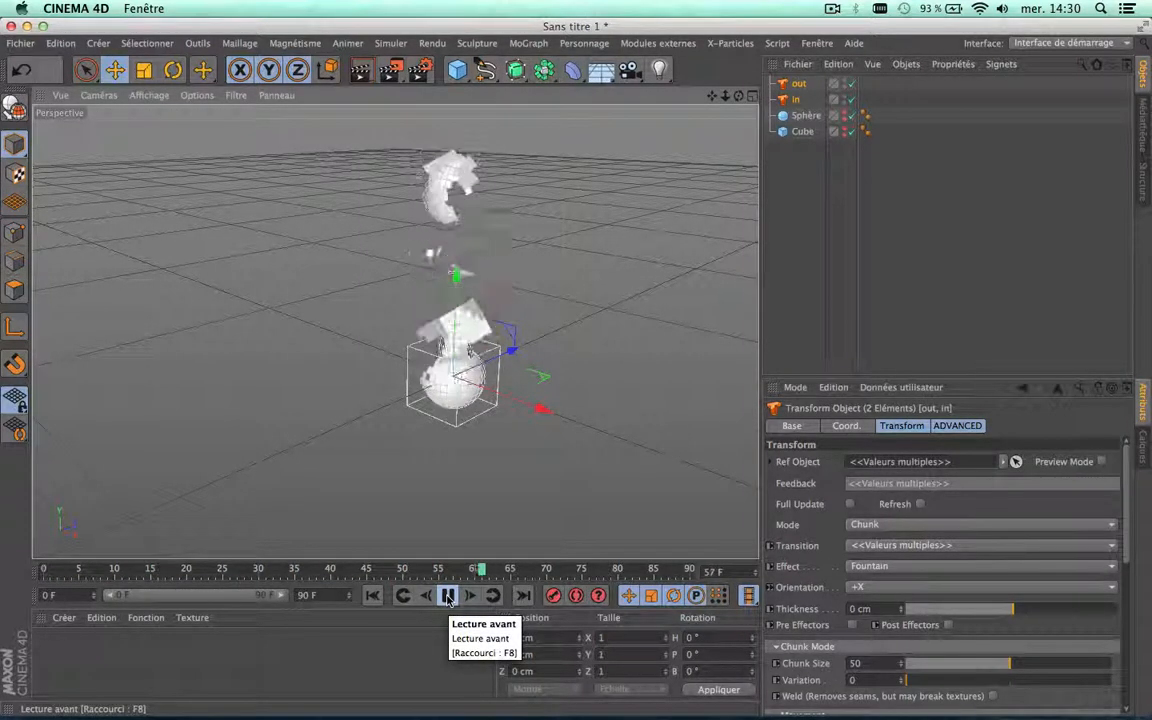
pyautogui.click(447, 596)
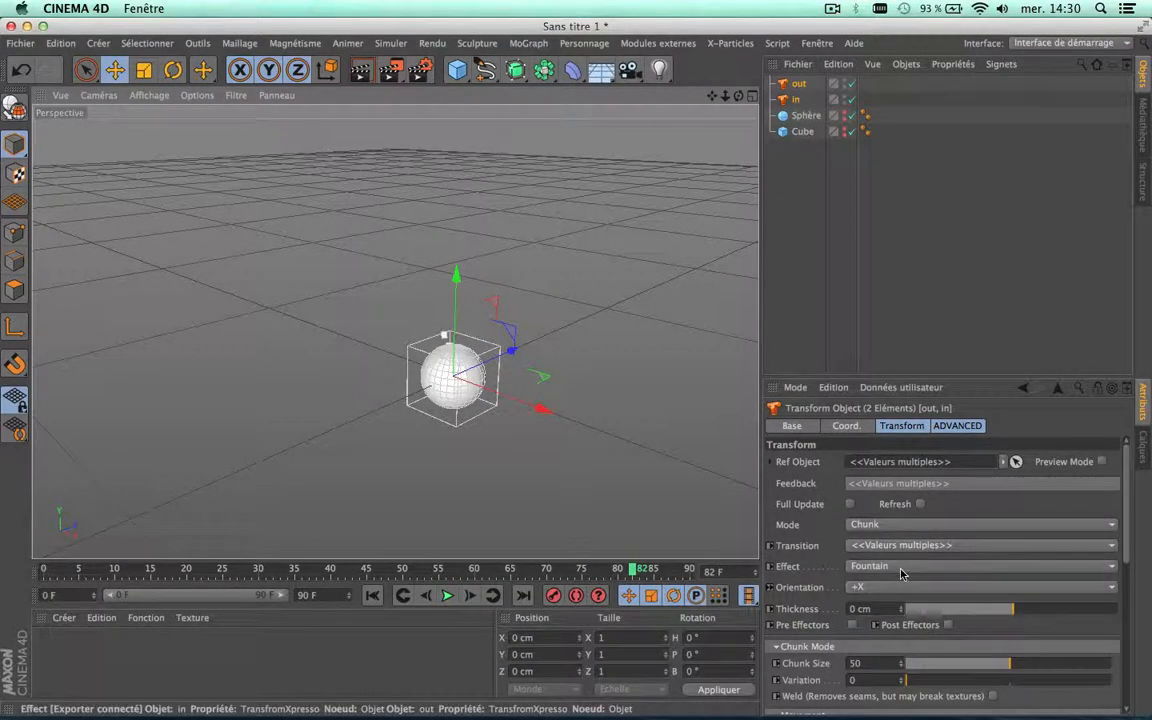
# Switch both Transform objects to Existing Parts mode, refresh them, and play the Fountain animation from the first frame
pyautogui.click(918, 524)
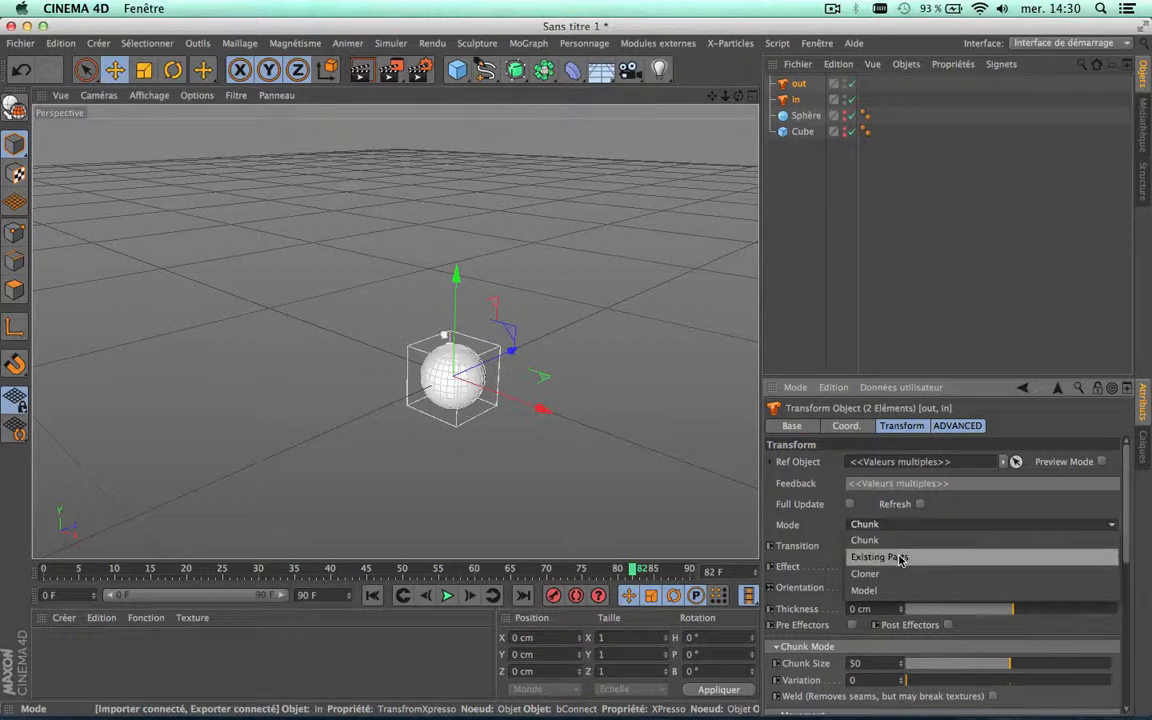
pyautogui.click(895, 556)
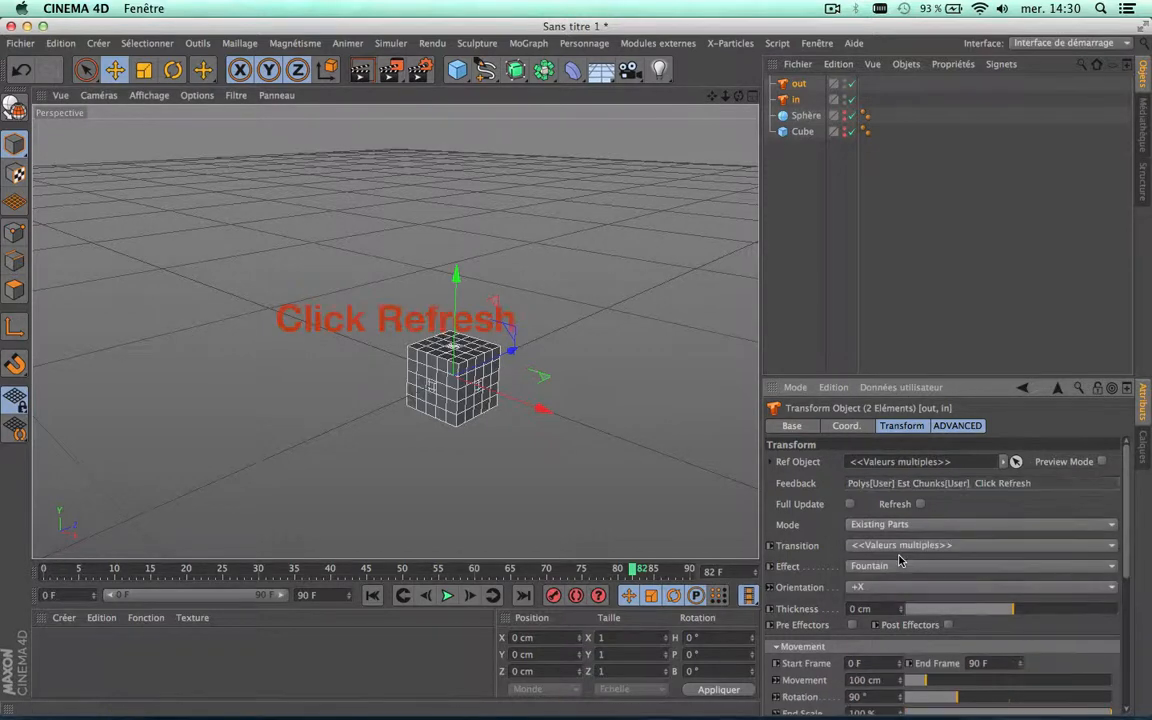
pyautogui.click(920, 504)
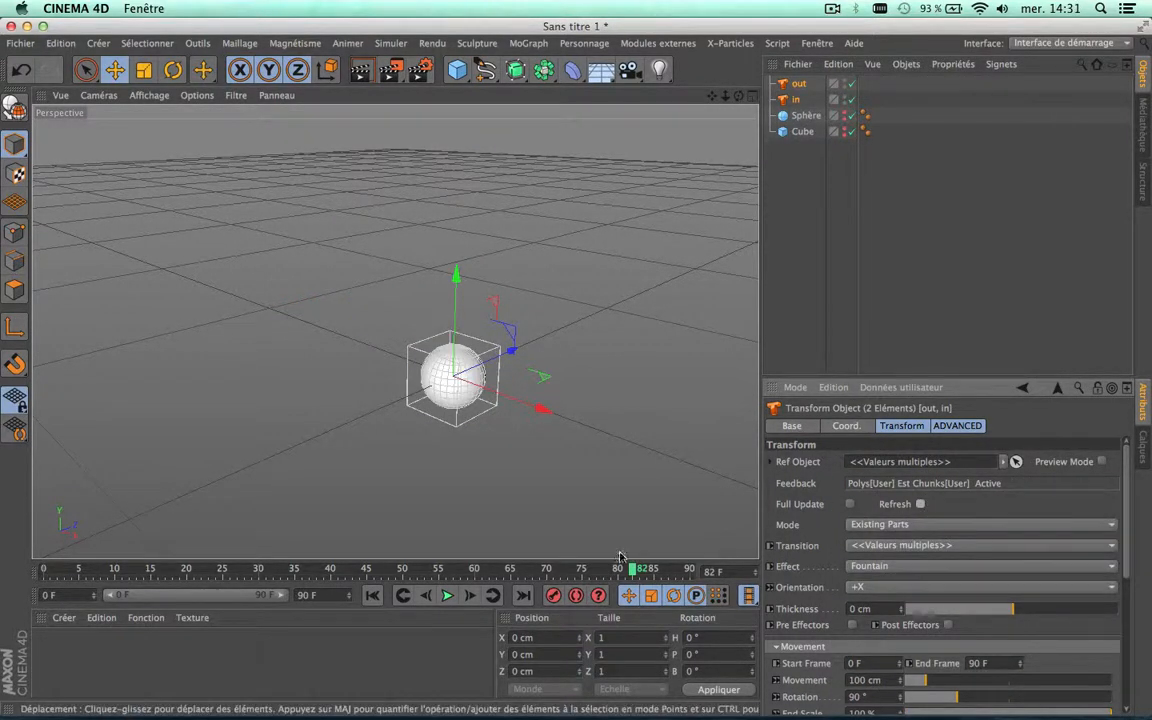
pyautogui.click(372, 595)
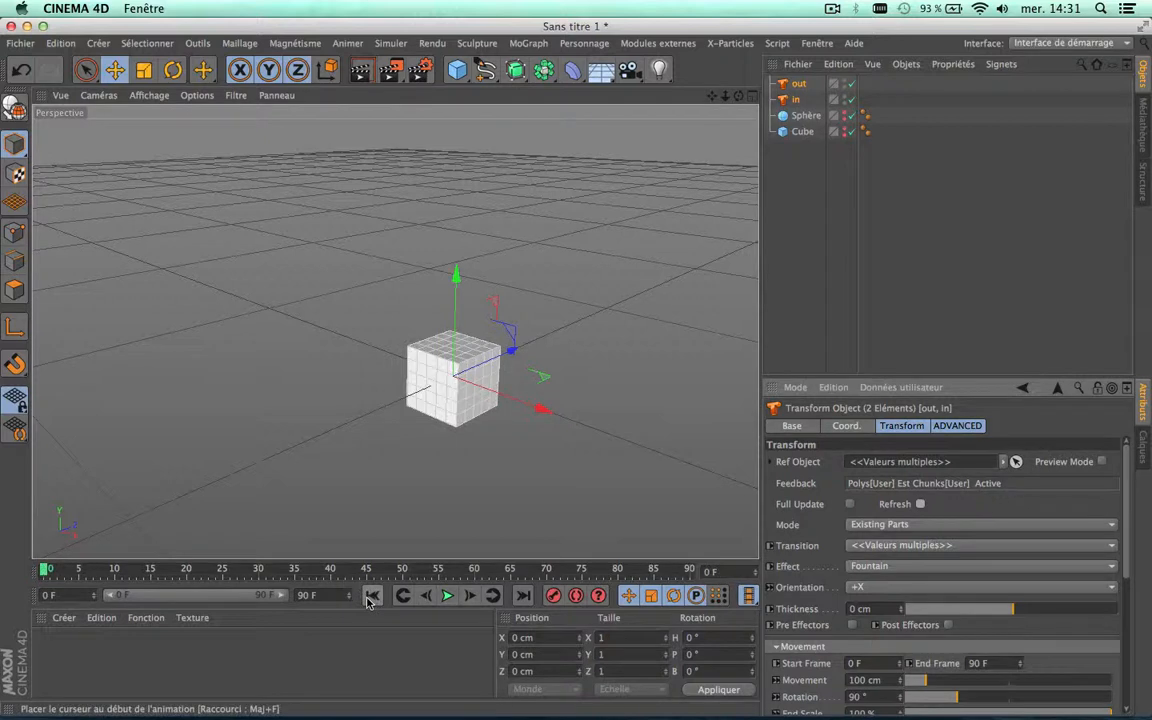
pyautogui.click(447, 596)
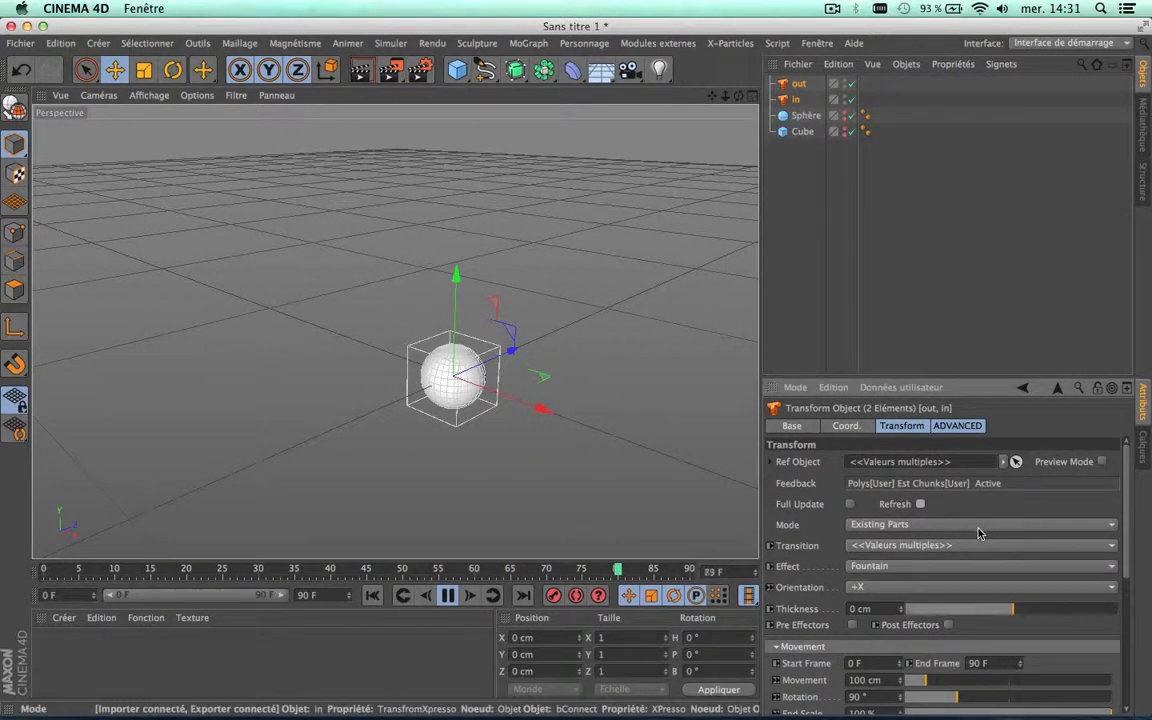
pyautogui.click(371, 596)
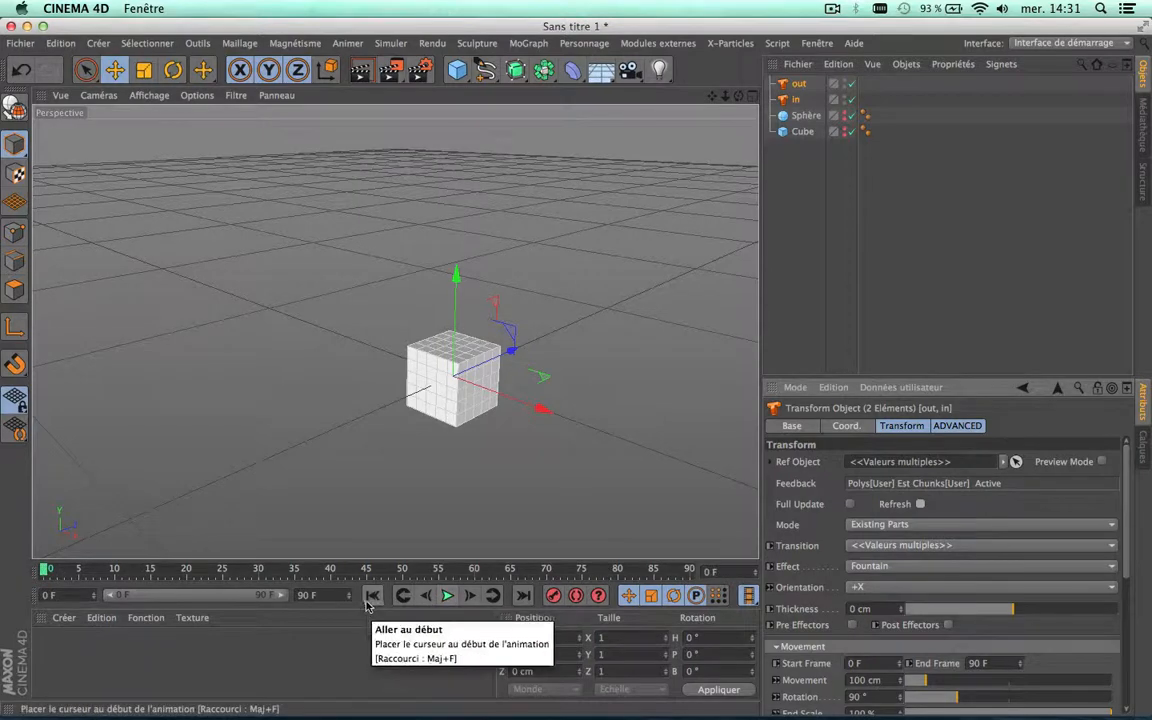
# Return the "out" and "in" Transform objects to Chunk mode and refresh them to compare the cube's breakup
pyautogui.scroll(5, 458, 391)
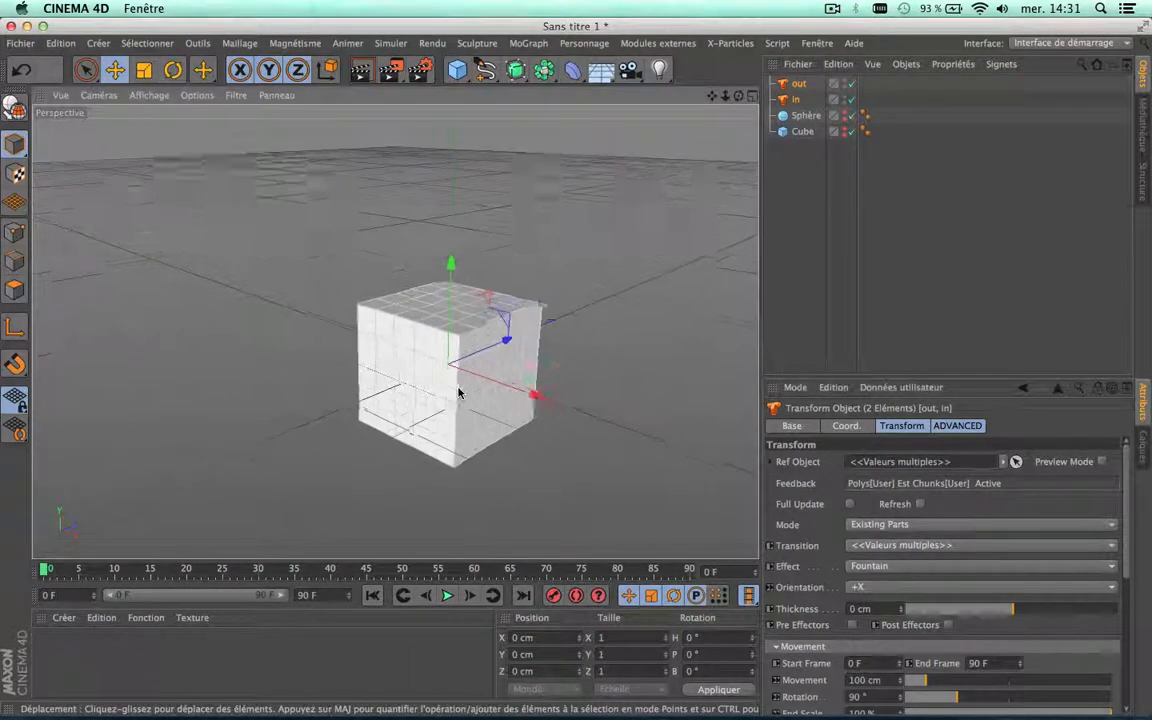
pyautogui.click(906, 525)
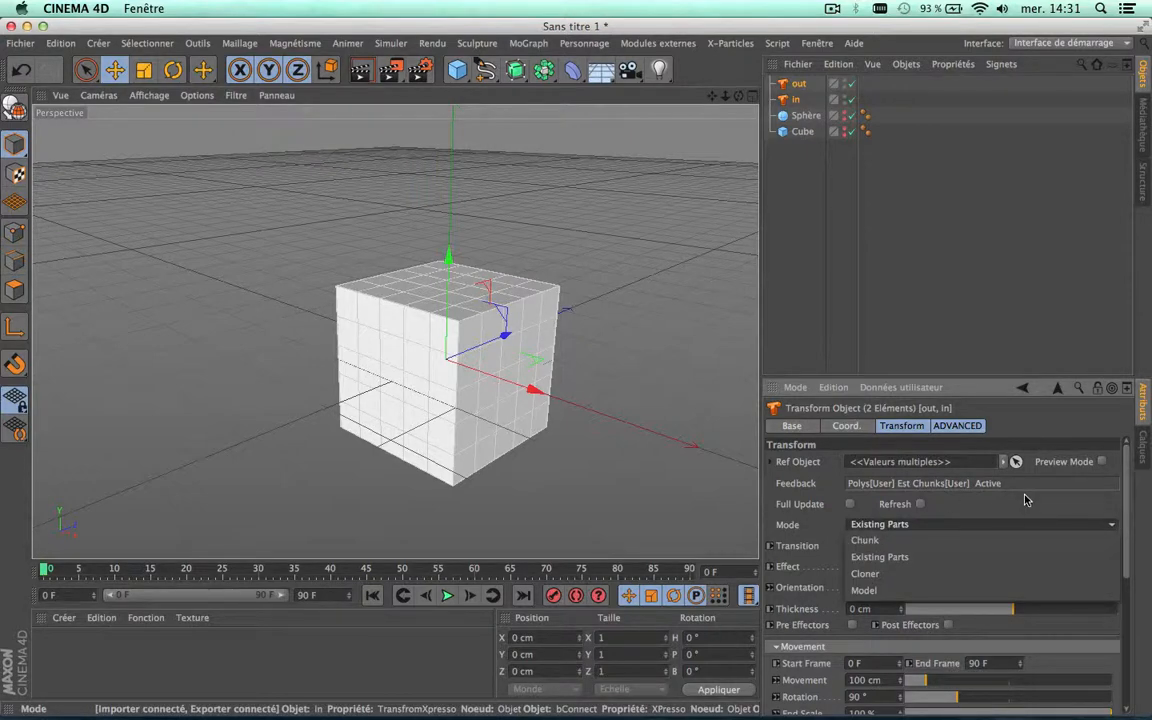
pyautogui.click(914, 541)
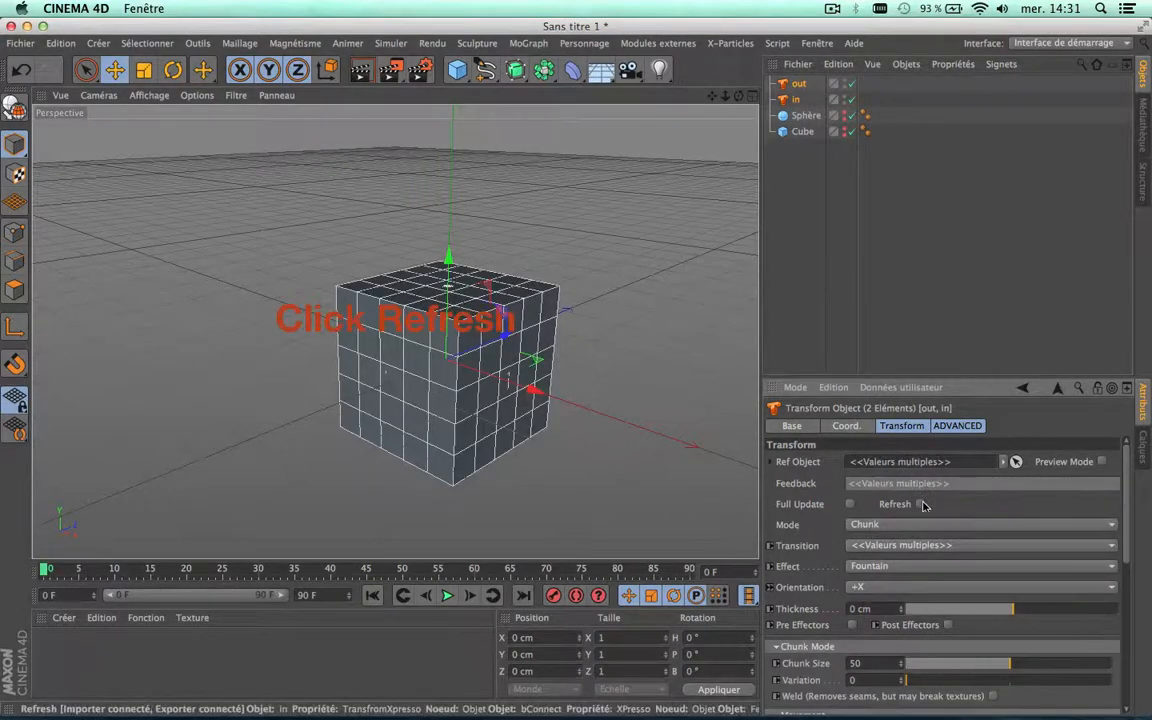
pyautogui.click(920, 504)
pyautogui.click(920, 504)
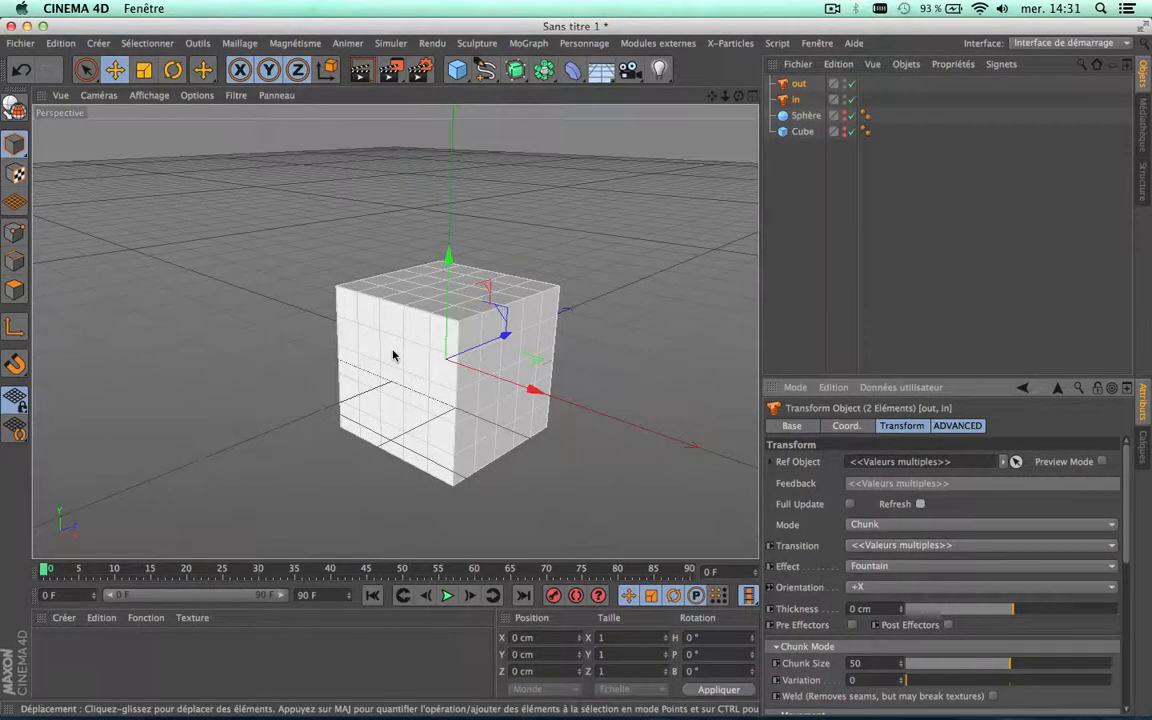
# Change the mode of both Transform objects to Existing Parts and refresh the cube
pyautogui.scroll(3, 442, 325)
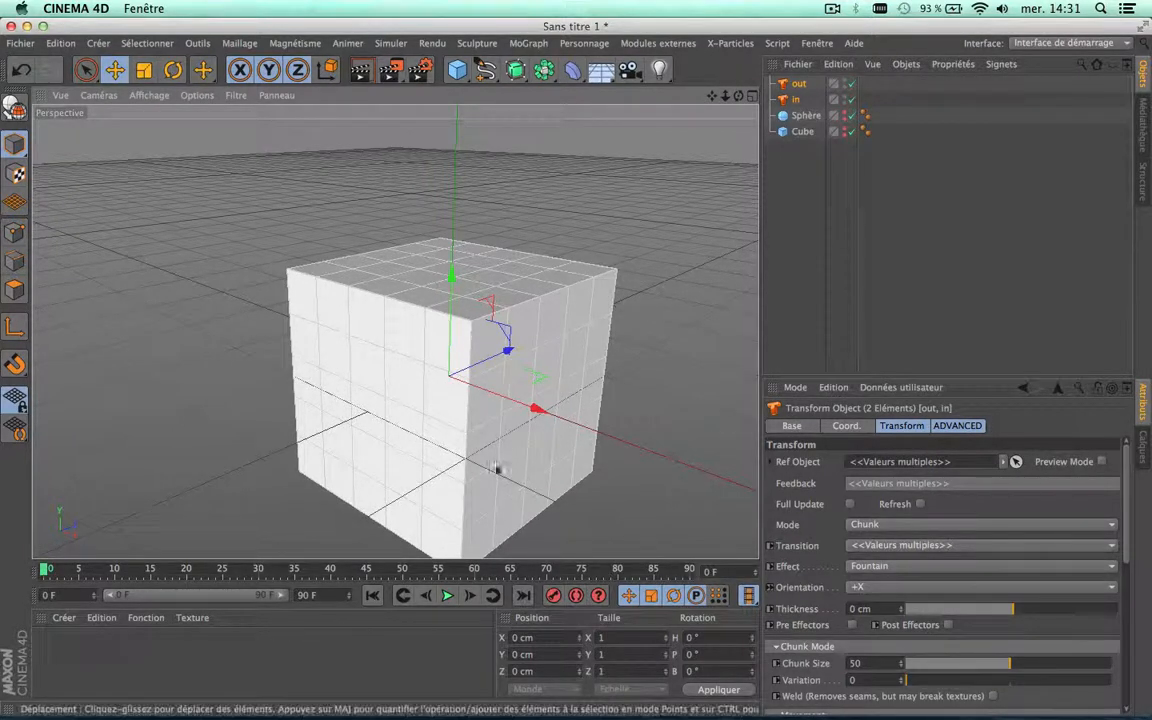
pyautogui.click(868, 524)
pyautogui.click(881, 557)
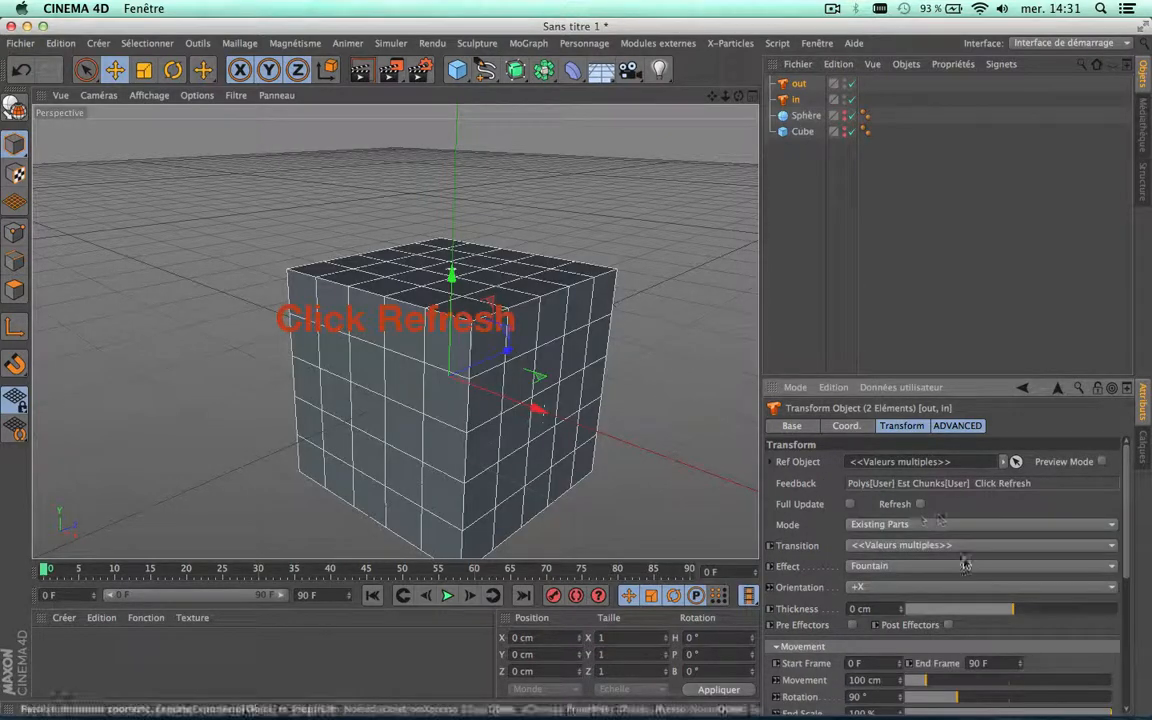
pyautogui.click(920, 505)
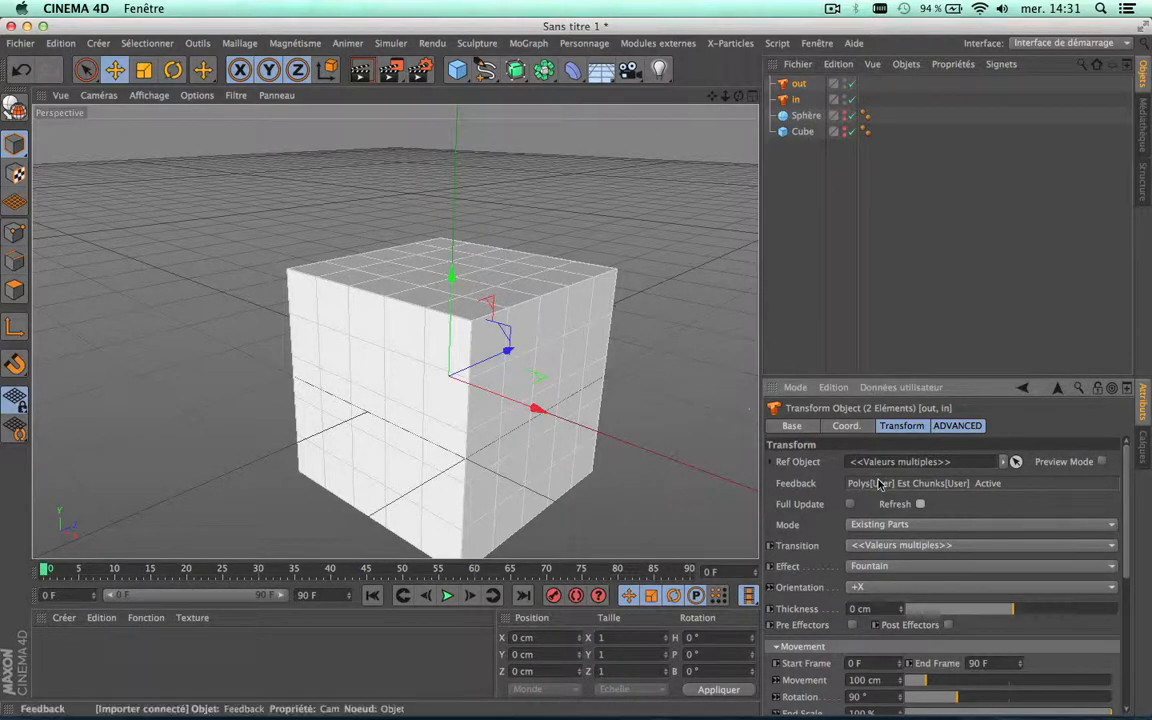
# Set the mode of both Transform objects back to Chunk and refresh them
pyautogui.click(904, 525)
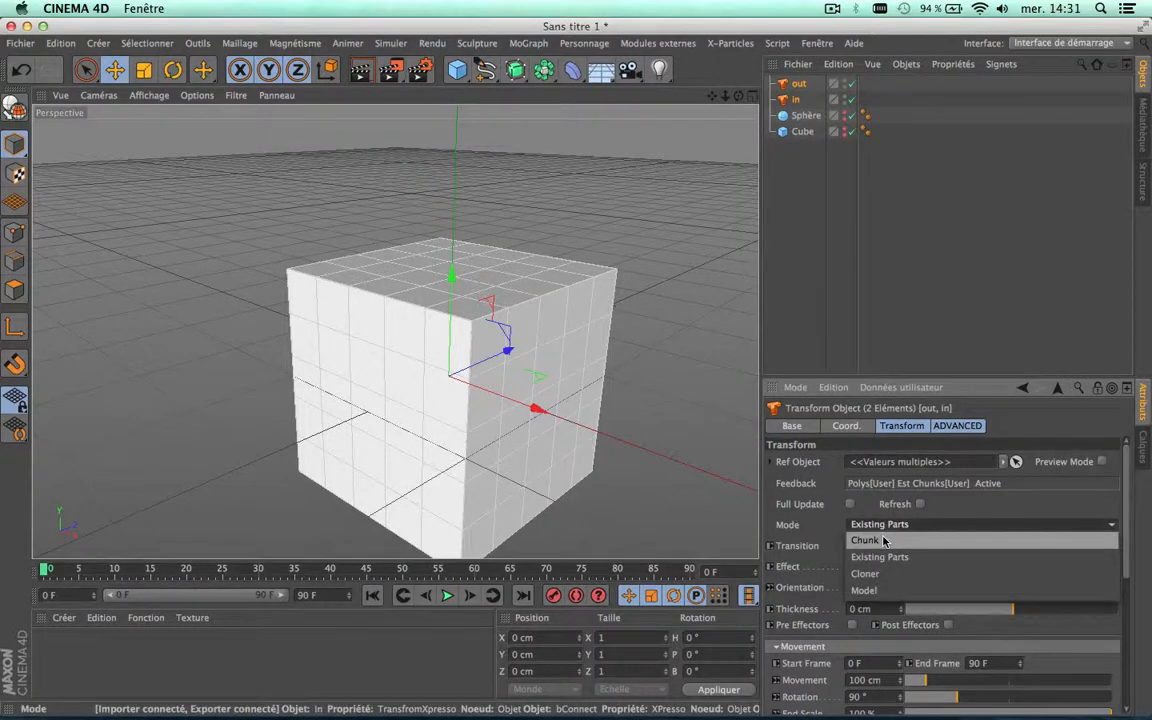
pyautogui.click(887, 540)
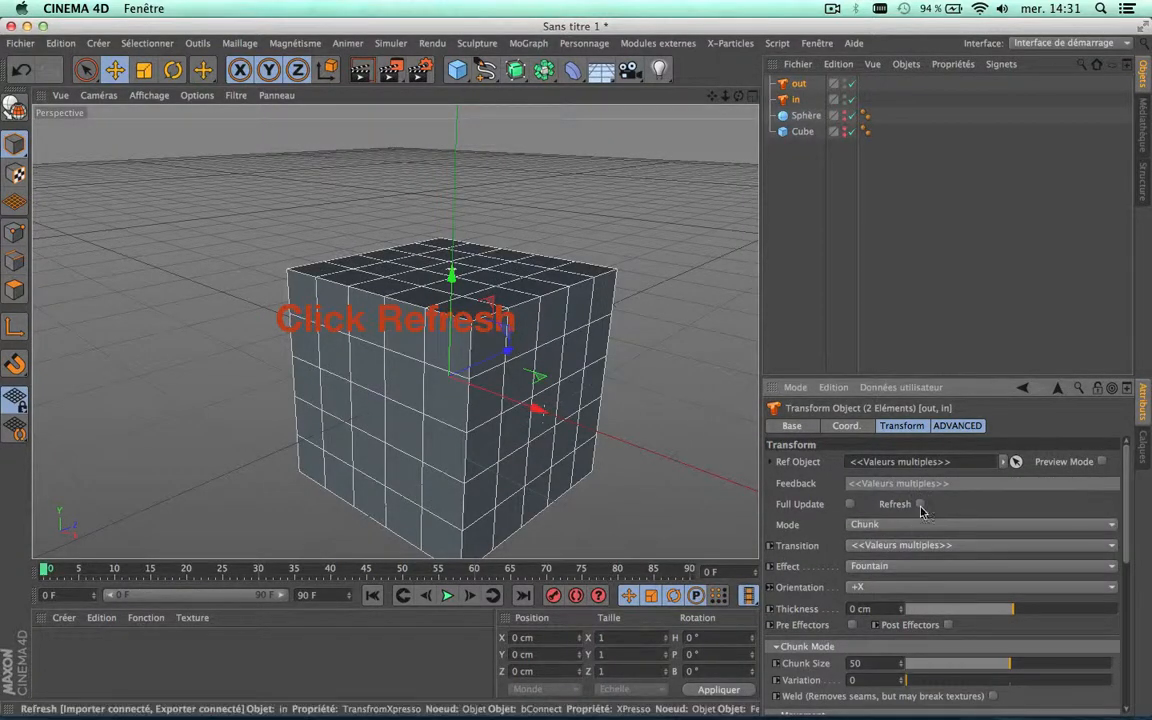
pyautogui.click(920, 505)
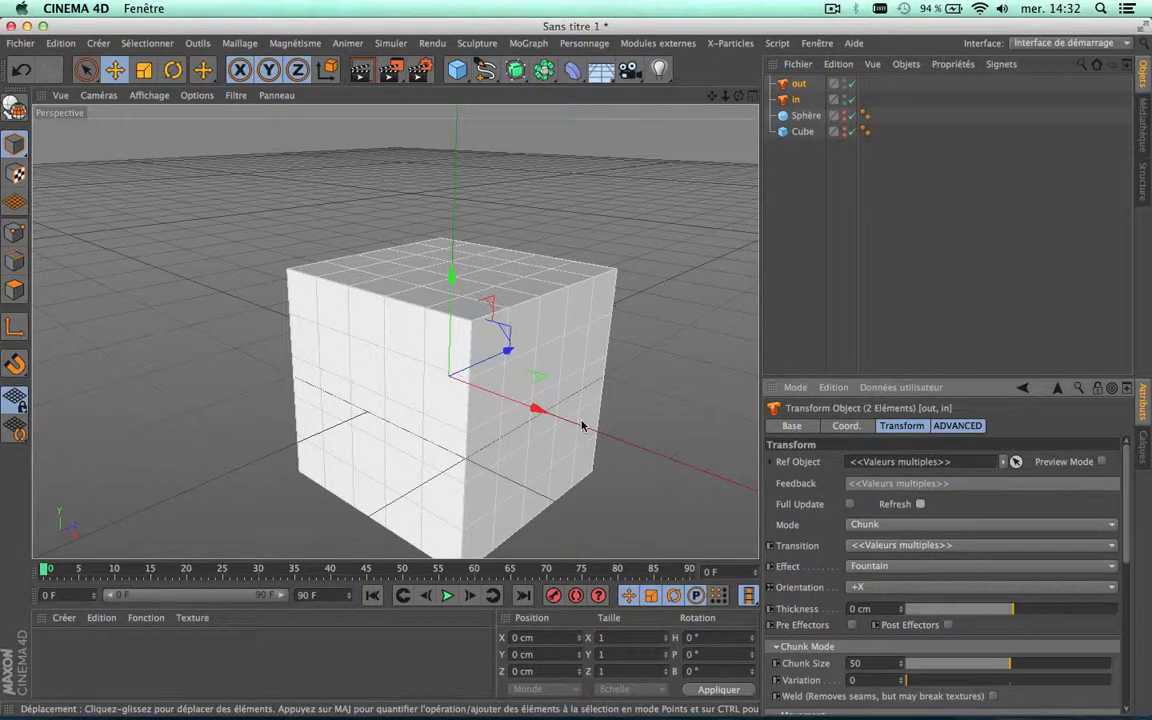
# Put the "out" and "in" objects in Existing Parts mode again and refresh the result
pyautogui.click(910, 526)
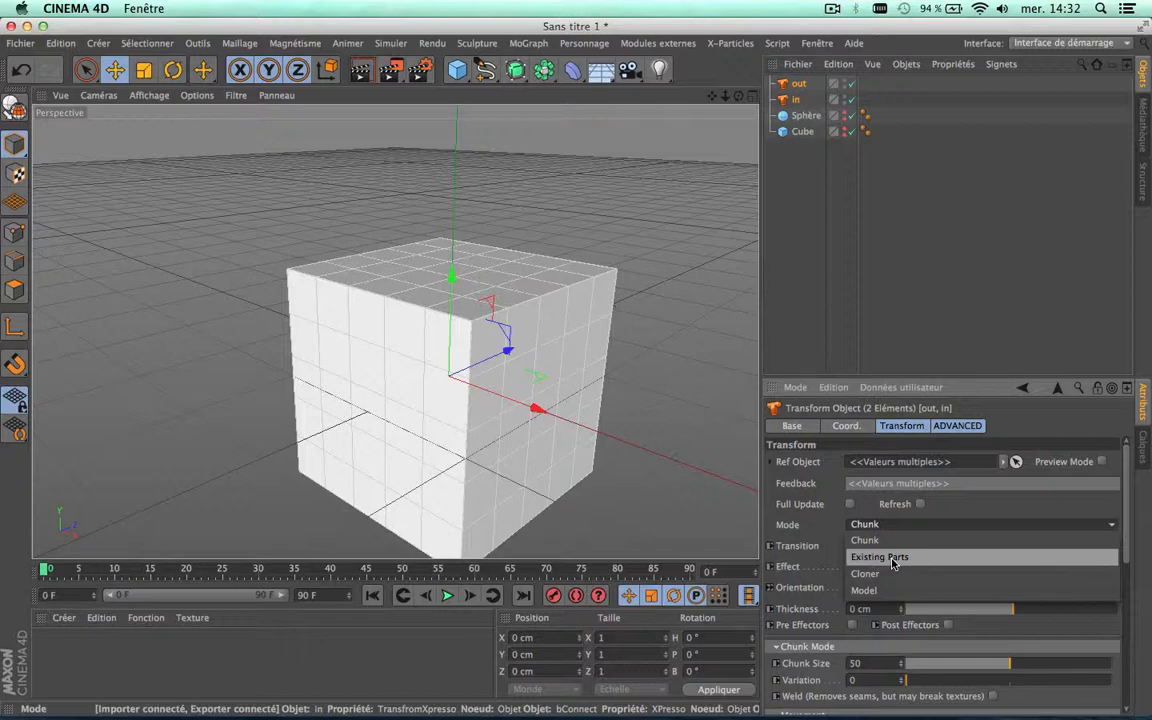
pyautogui.click(893, 562)
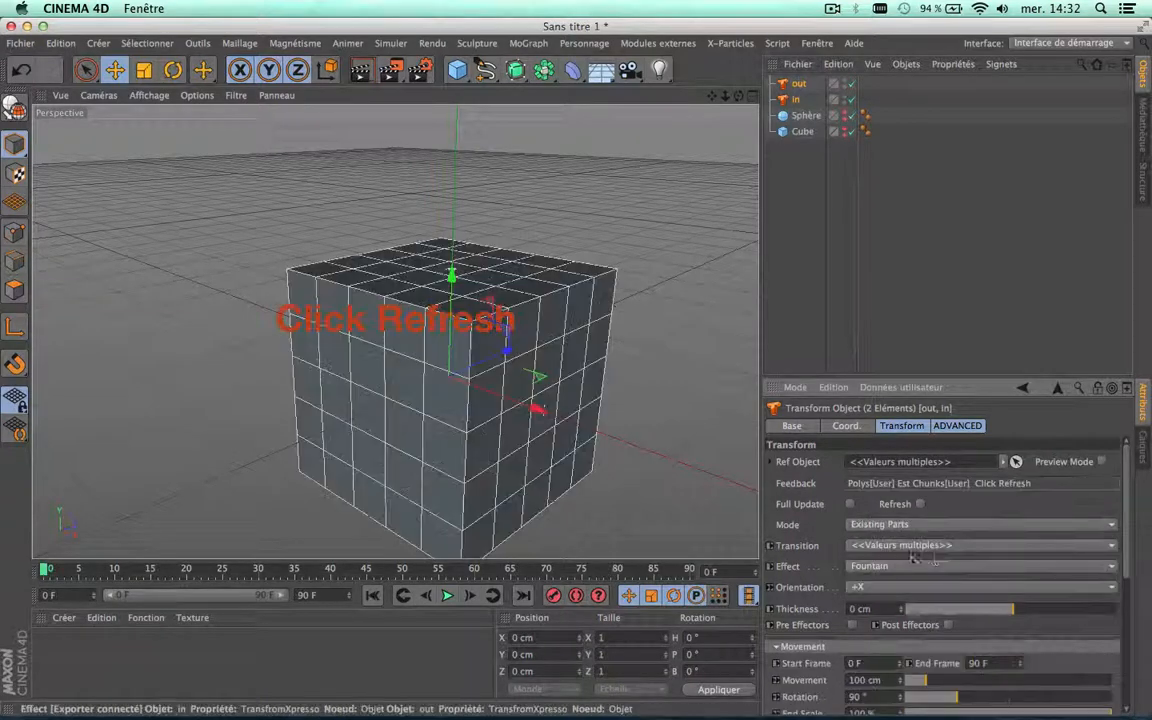
pyautogui.click(920, 504)
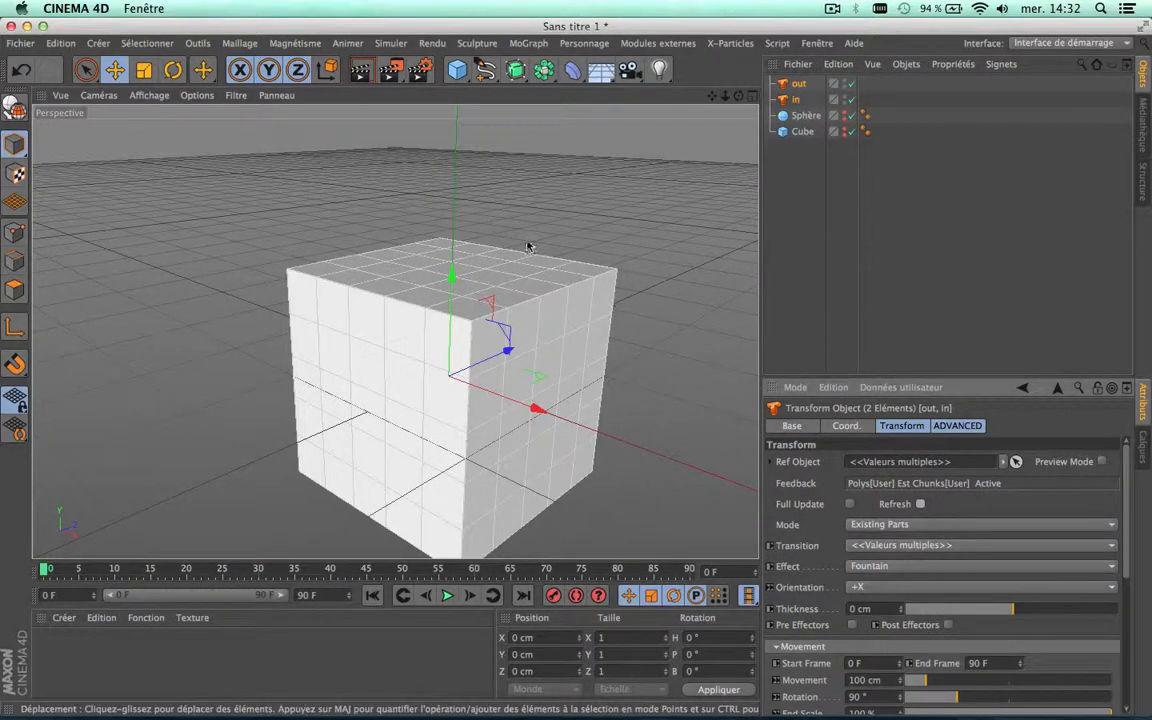
# Restore Chunk mode on the "out" and "in" Transform objects and refresh them
pyautogui.click(926, 524)
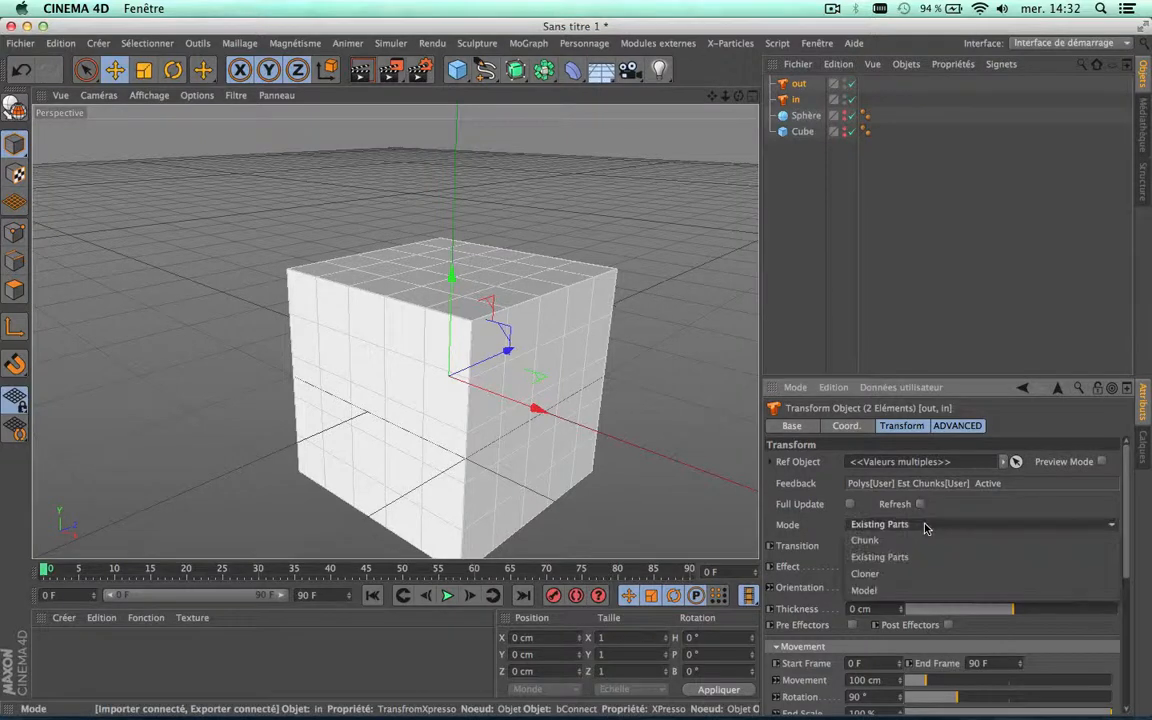
pyautogui.click(966, 515)
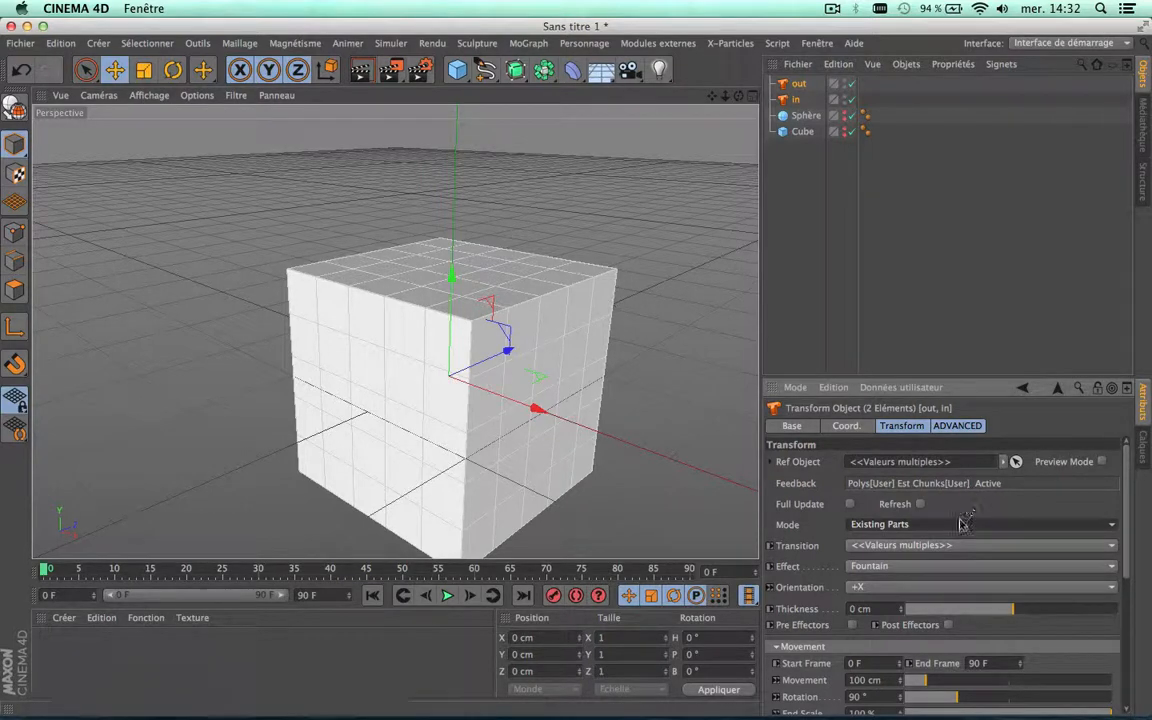
pyautogui.click(946, 525)
pyautogui.click(913, 541)
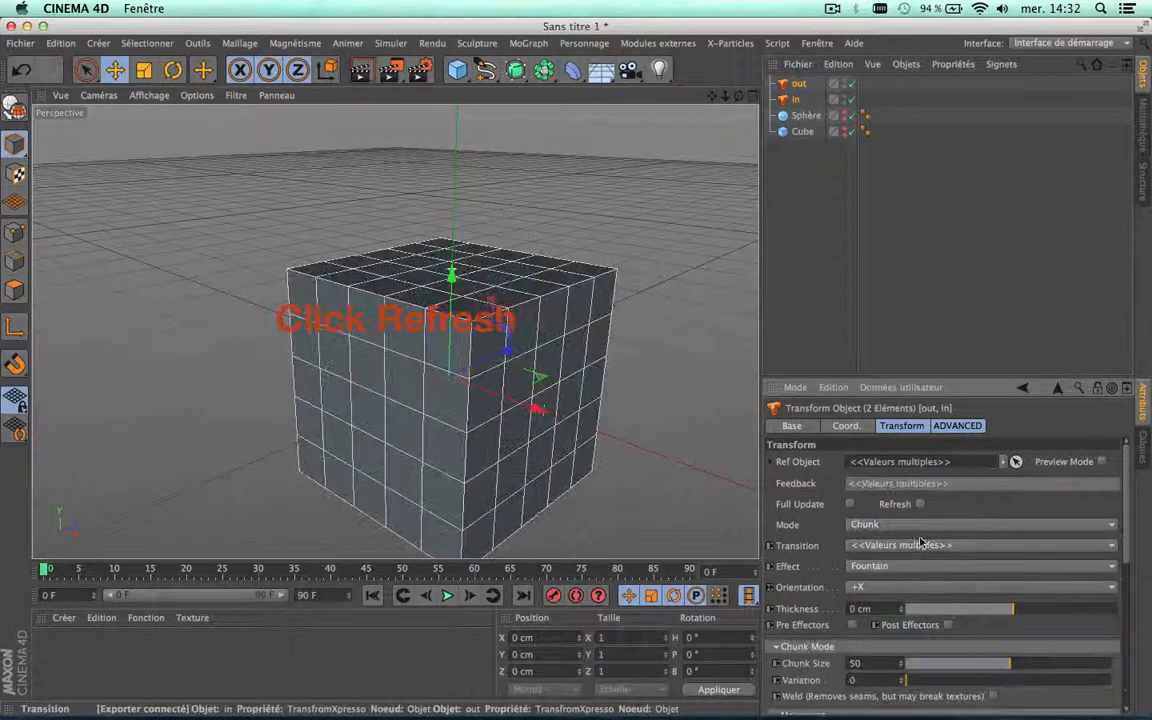
pyautogui.click(920, 505)
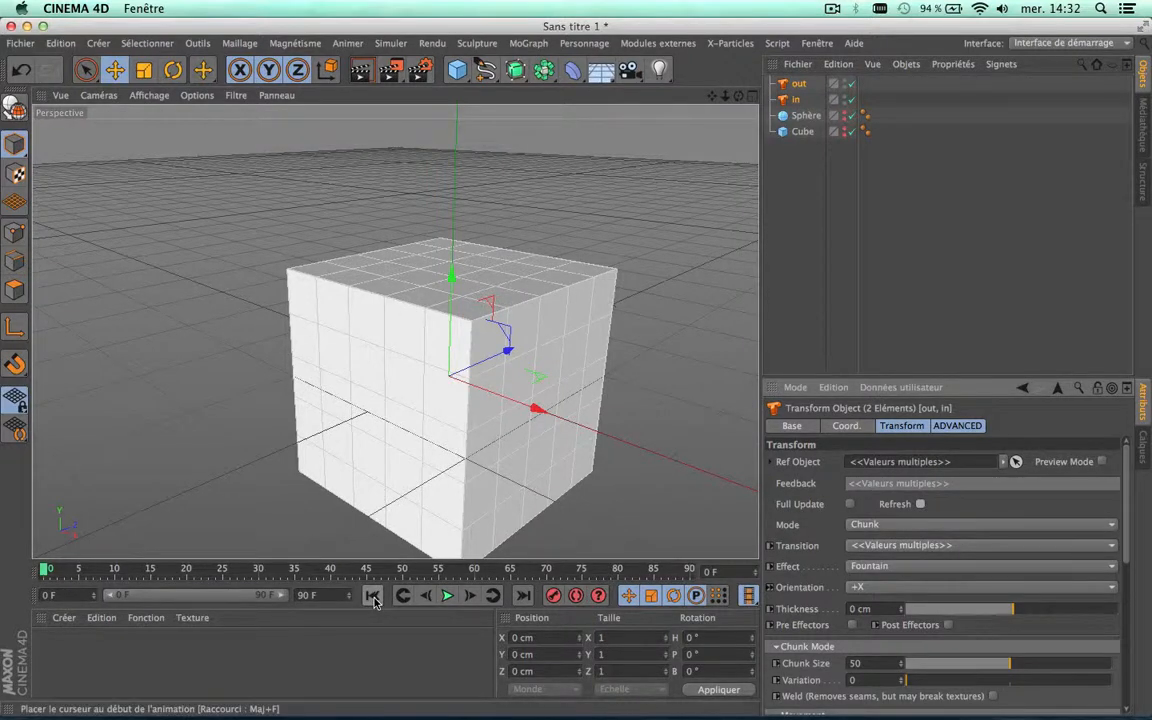
# Try a thickness of 15 cm and of -5 cm on both Transform objects, rendering the view to compare the cube
pyautogui.scroll(-3, 1128, 518)
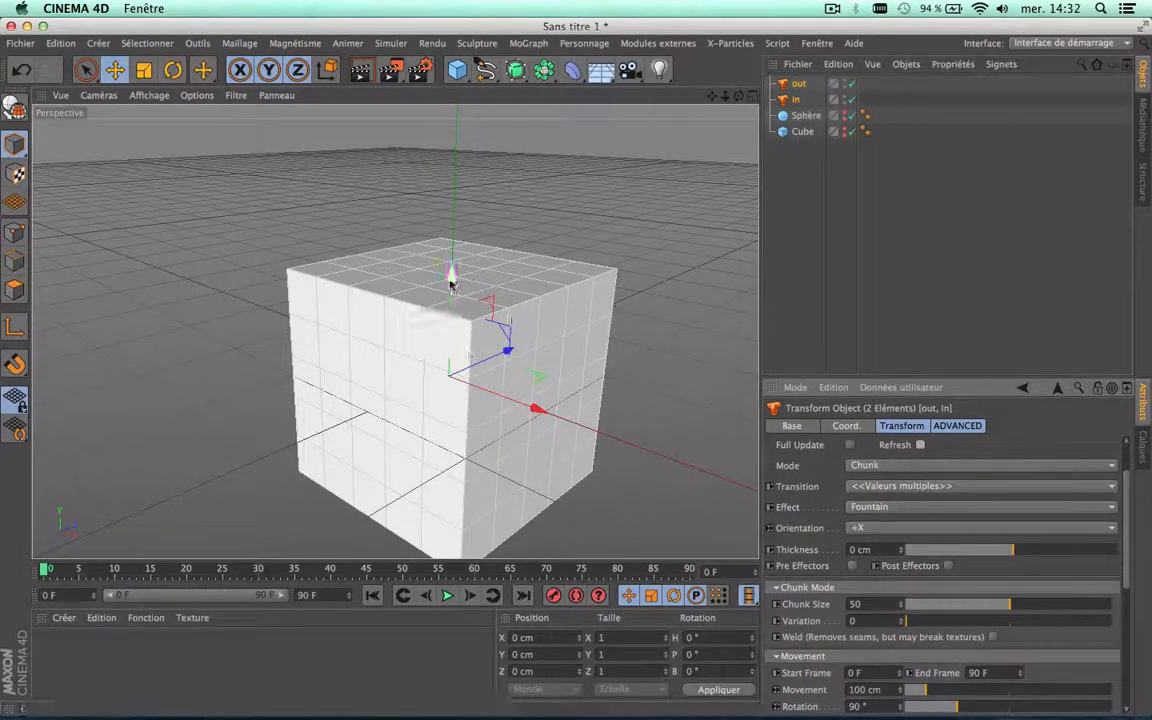
pyautogui.moveTo(1005, 552); pyautogui.dragTo(1077, 552)
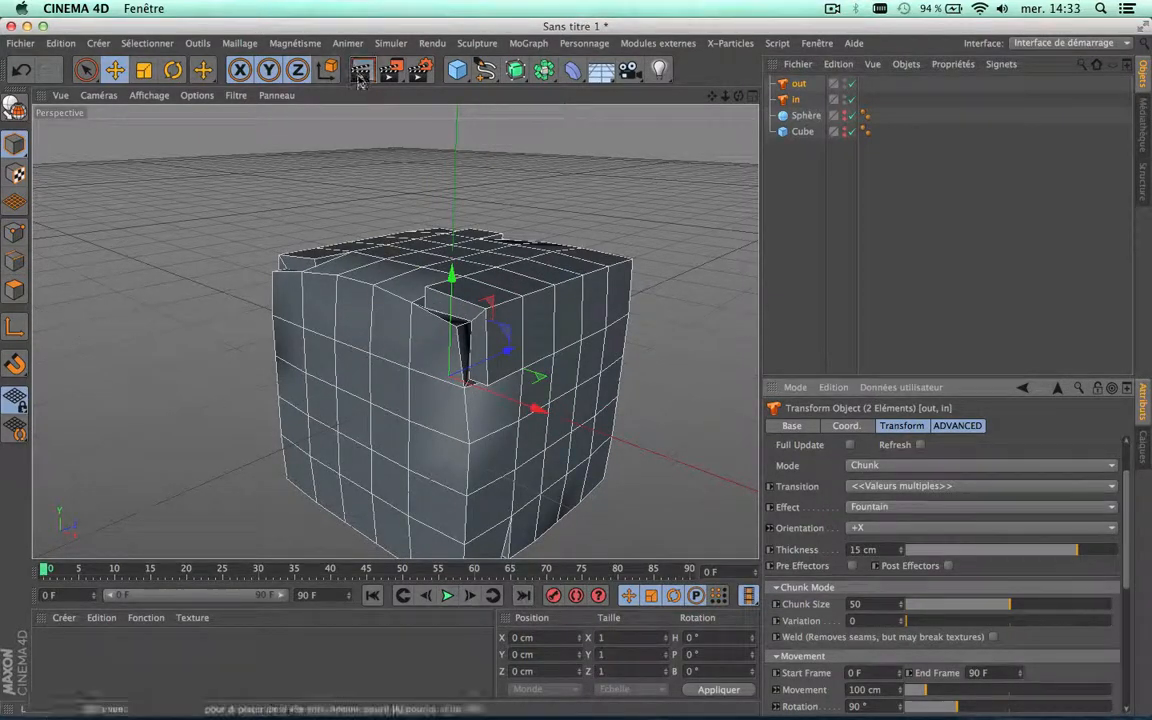
pyautogui.click(360, 72)
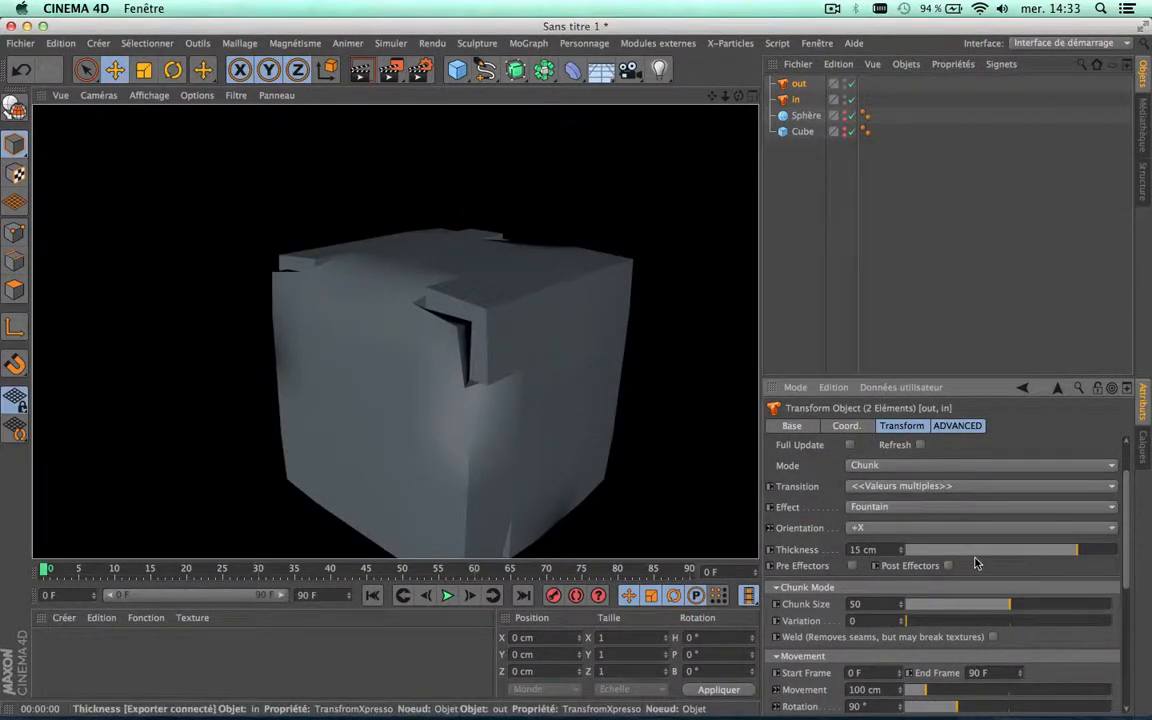
pyautogui.moveTo(1066, 556); pyautogui.dragTo(992, 556)
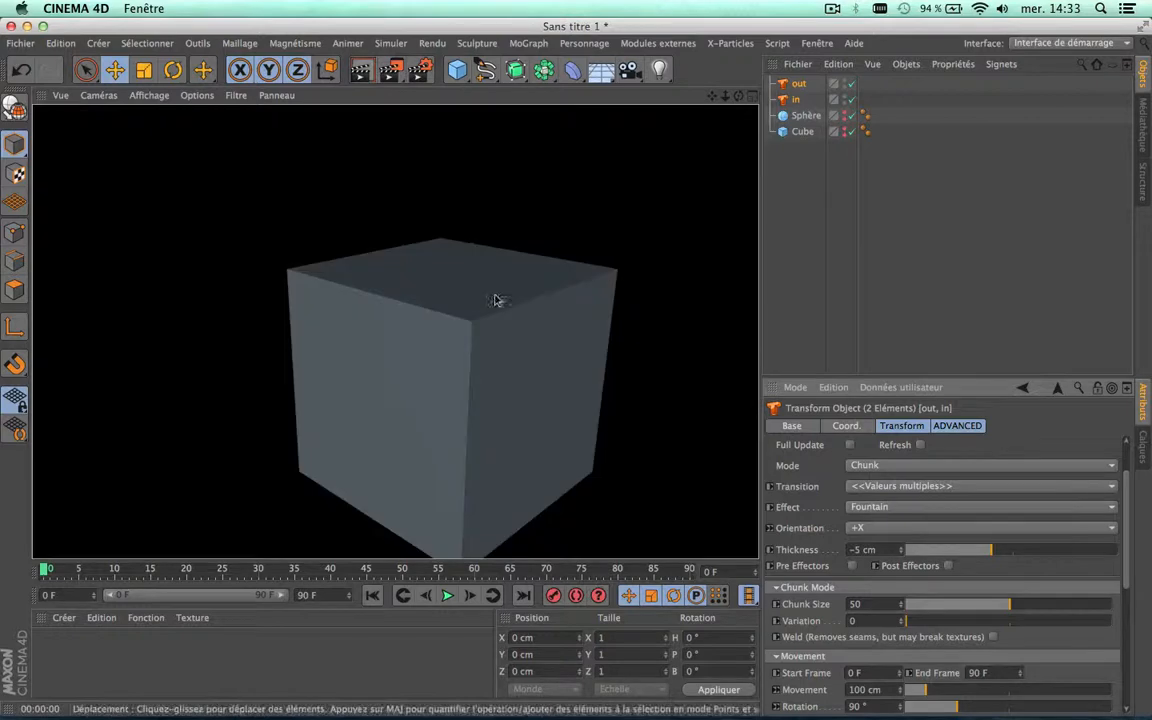
# Play the transition to frame 31 and render the separated chunks, both as they are and with the thickness at 0 cm
pyautogui.click(447, 596)
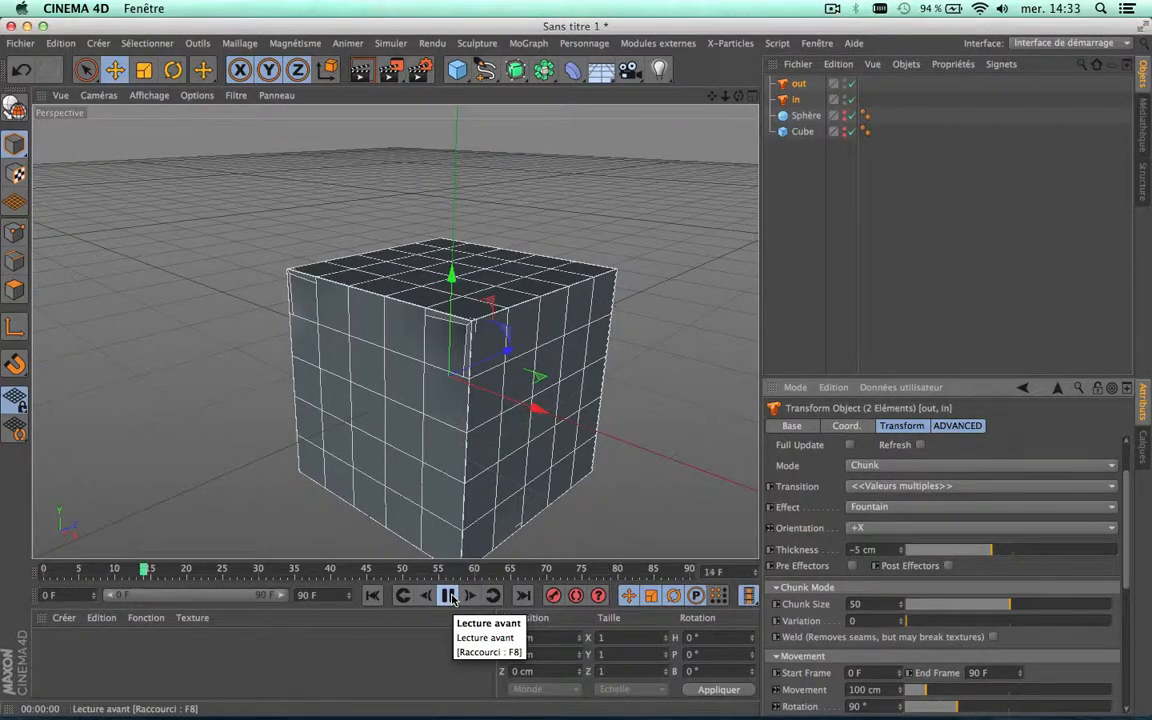
pyautogui.click(449, 596)
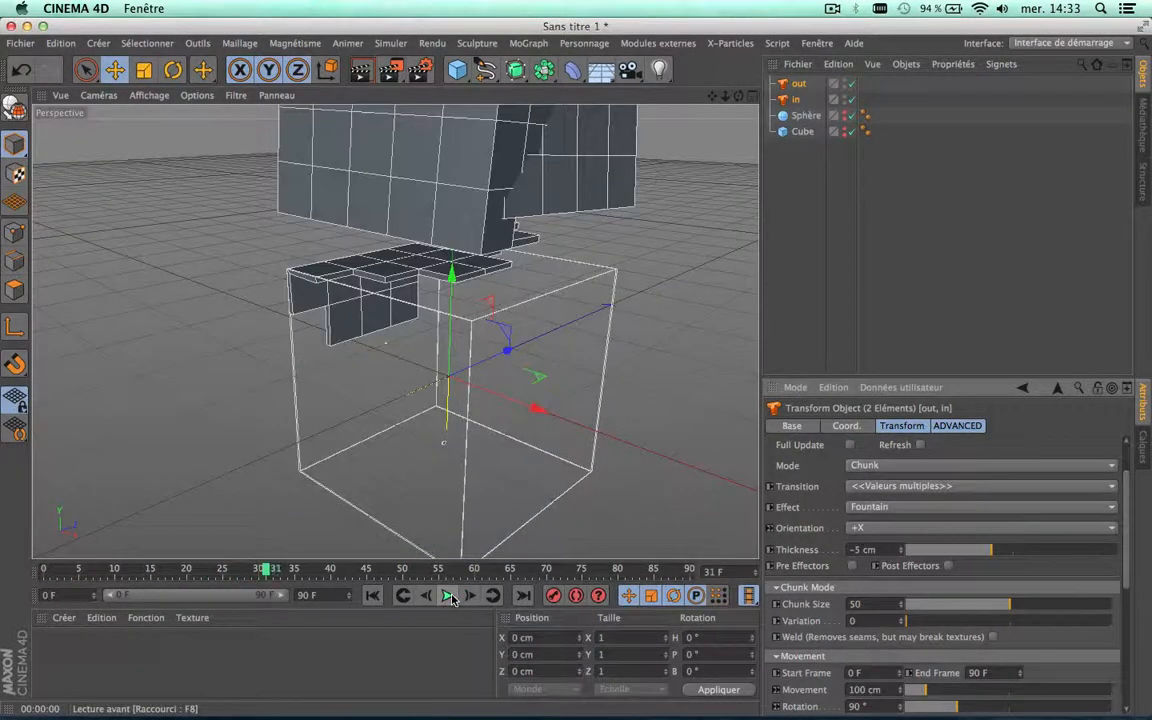
pyautogui.click(360, 69)
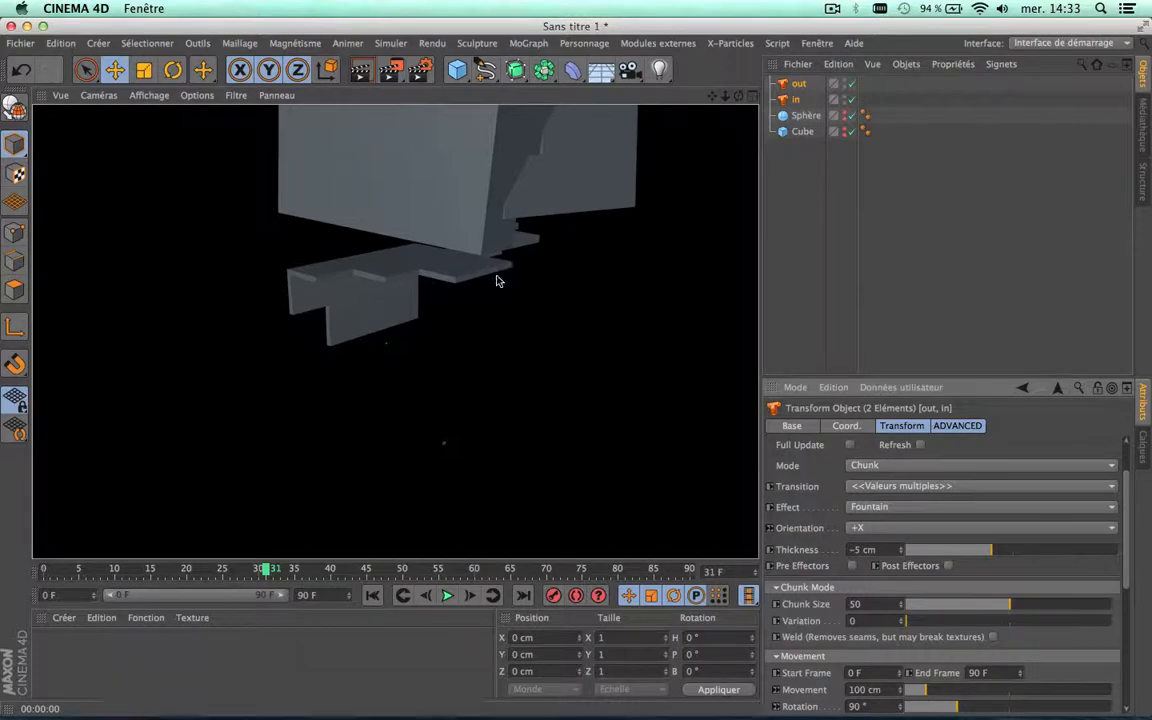
pyautogui.moveTo(1000, 554); pyautogui.dragTo(1010, 553)
pyautogui.click(364, 74)
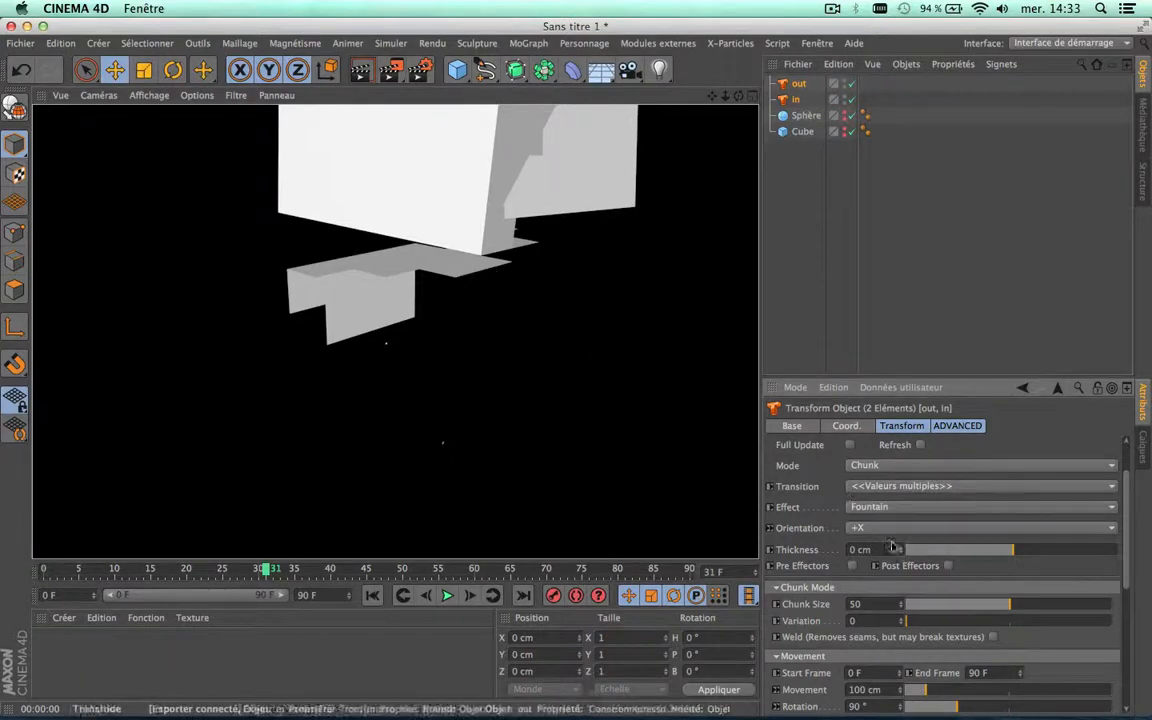
# Try a thickness of -18 cm on the separated chunks and settle on -6 cm
pyautogui.moveTo(990, 556)
pyautogui.mouseDown()
pyautogui.moveTo(962, 555)
pyautogui.moveTo(995, 556)
pyautogui.moveTo(935, 573)
pyautogui.mouseUp()
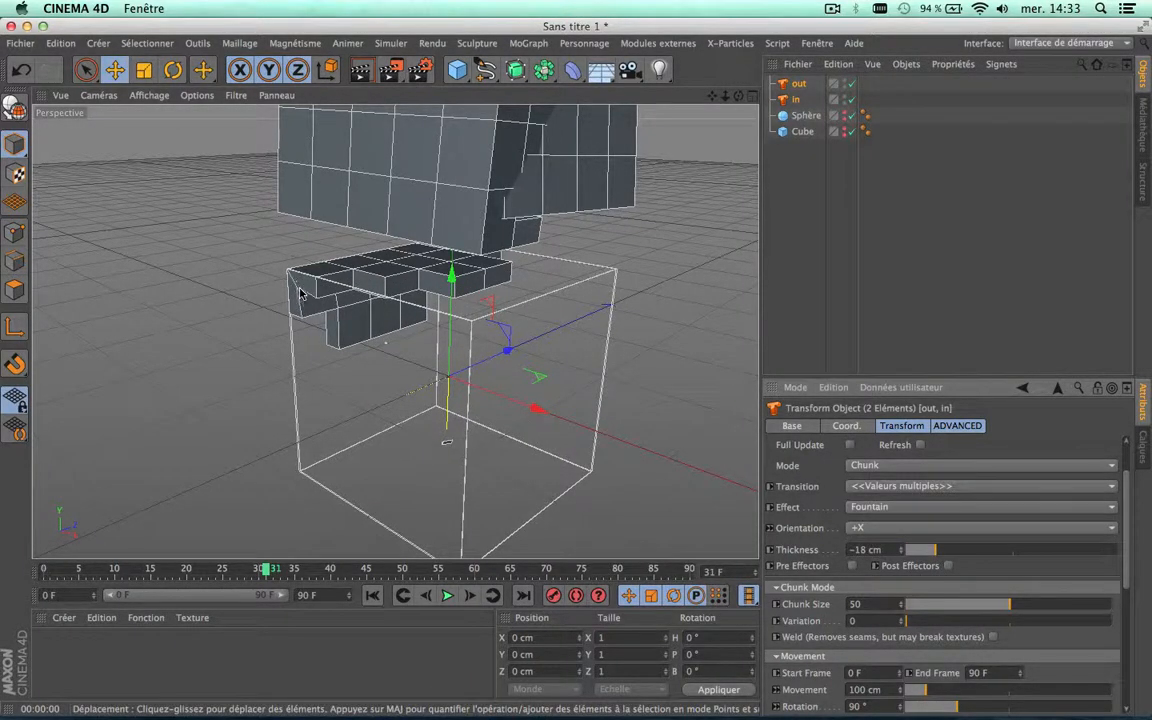
pyautogui.scroll(5, 295, 288)
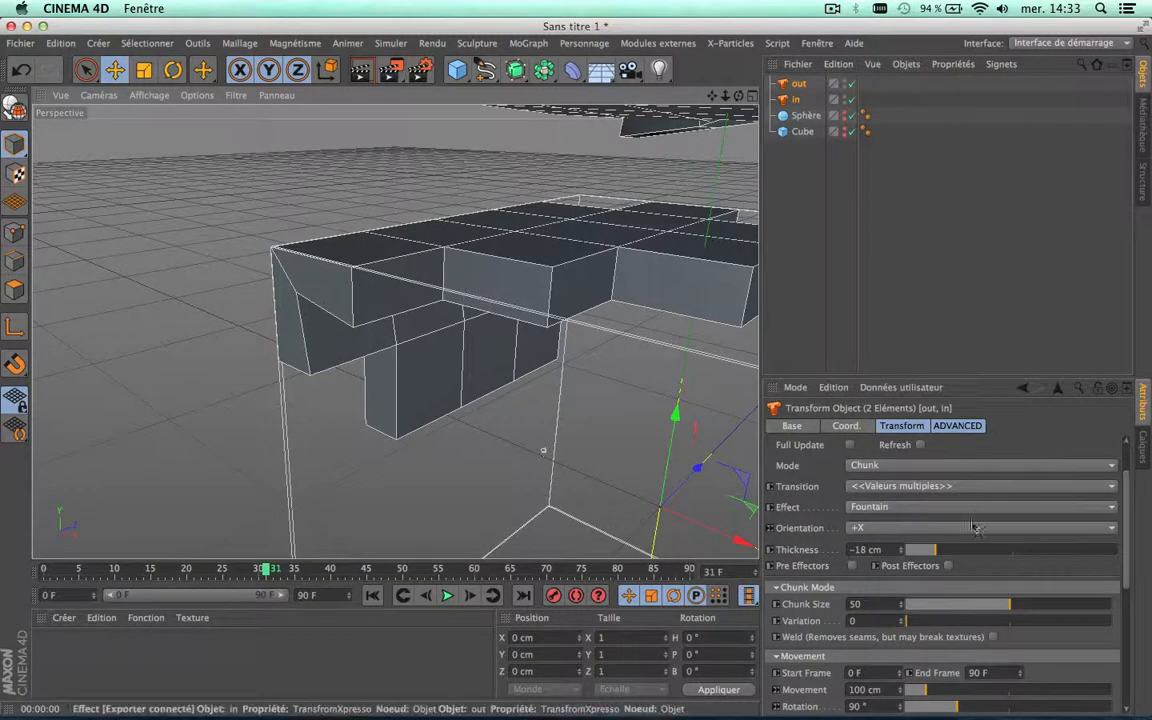
pyautogui.moveTo(950, 550); pyautogui.dragTo(990, 553)
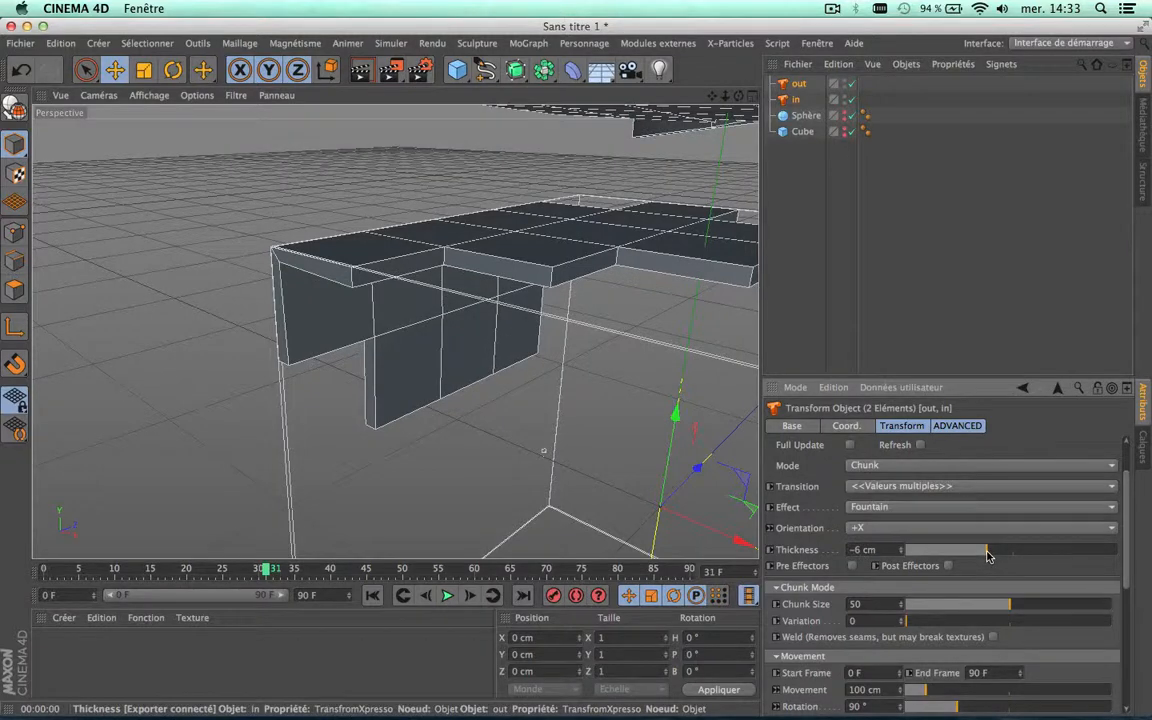
pyautogui.moveTo(1127, 528); pyautogui.dragTo(1127, 563)
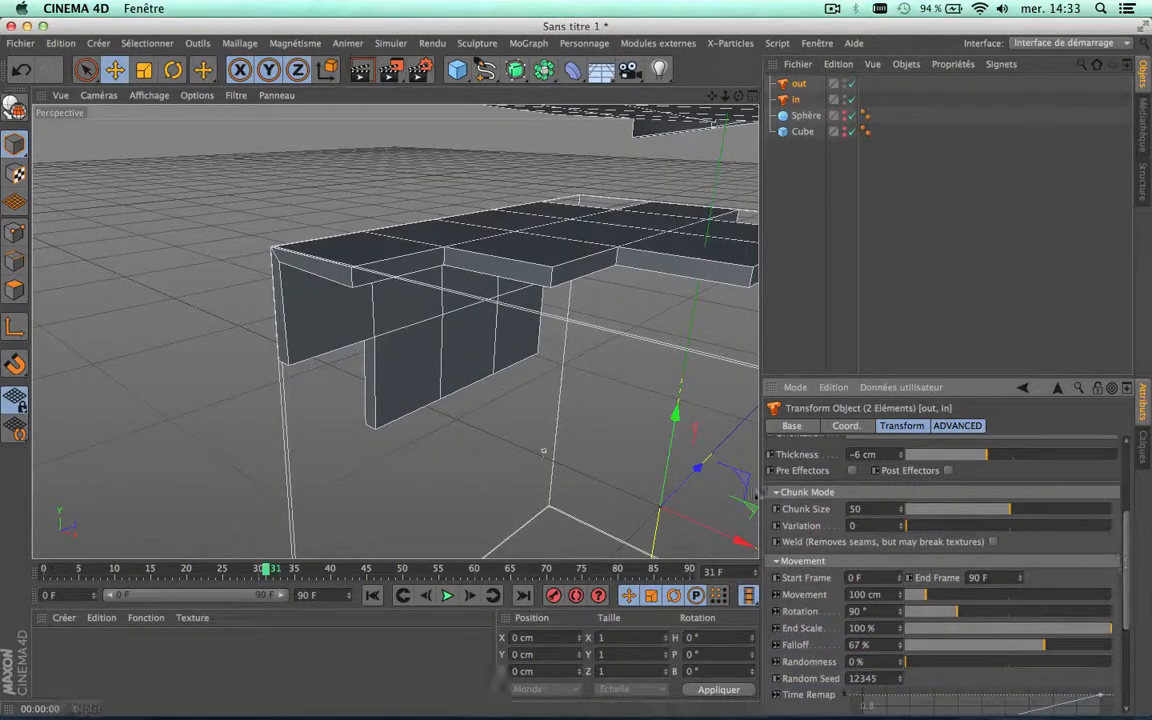
# Return to frame 0, try a chunk size of 79 on both Transform objects and refresh them
pyautogui.scroll(-5, 485, 430)
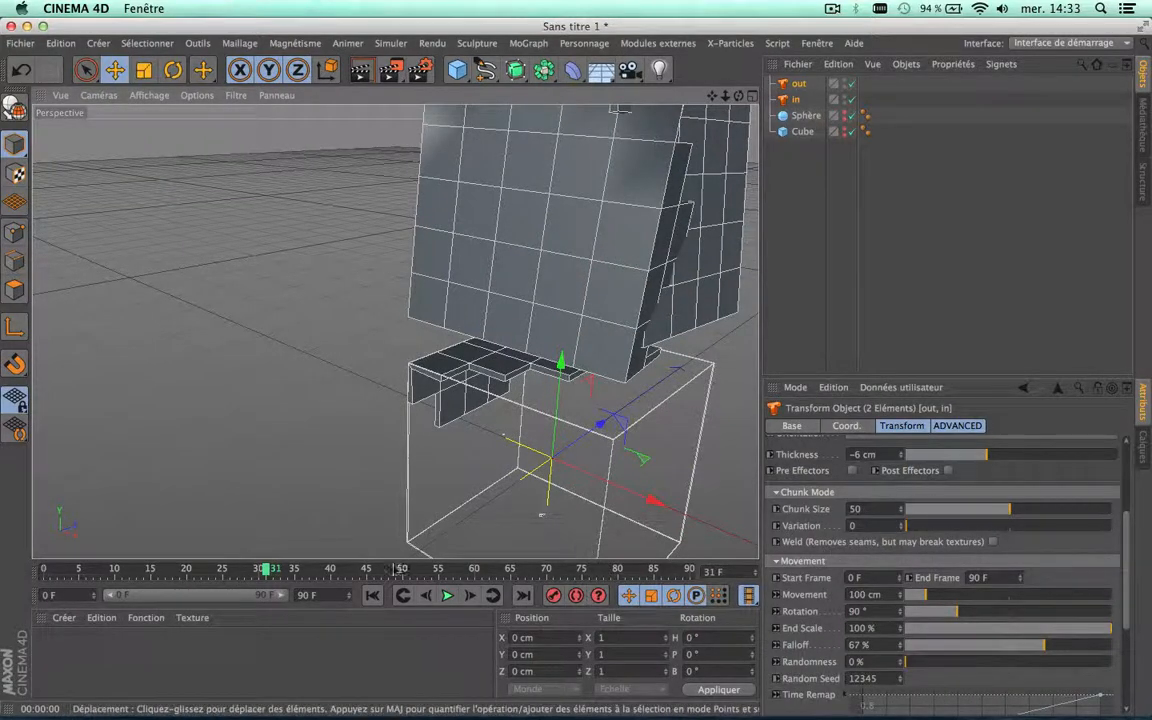
pyautogui.click(372, 595)
pyautogui.moveTo(712, 96); pyautogui.dragTo(554, 57)
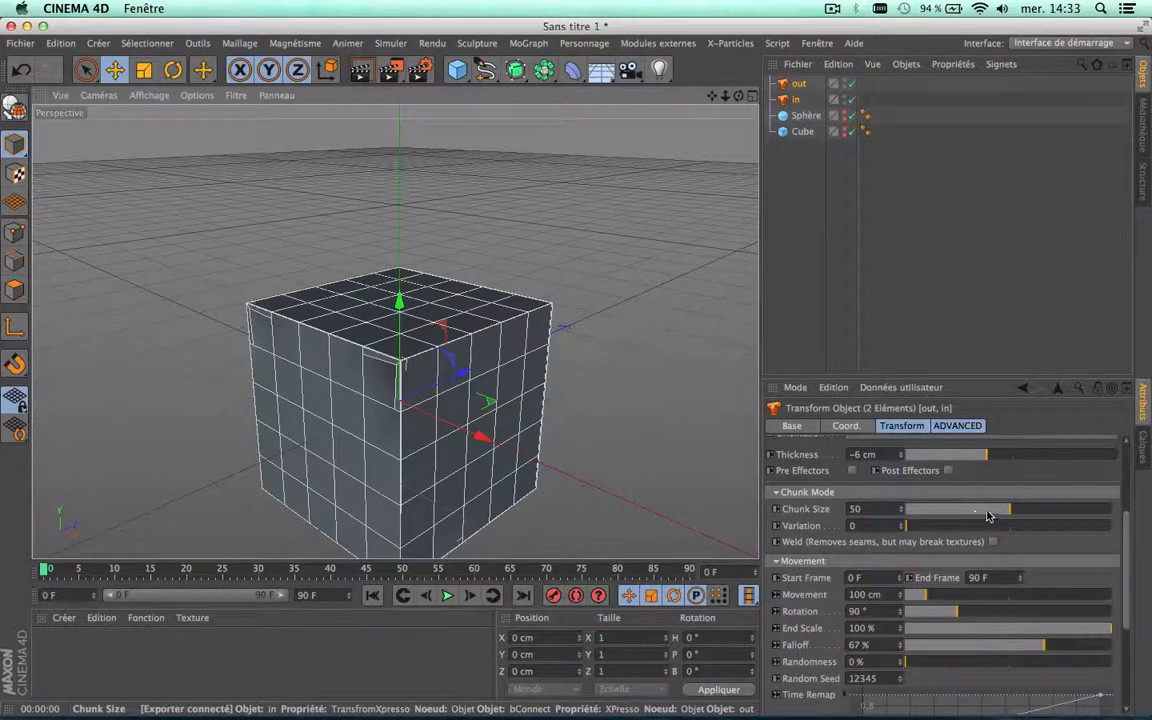
pyautogui.moveTo(1046, 506); pyautogui.dragTo(1070, 515)
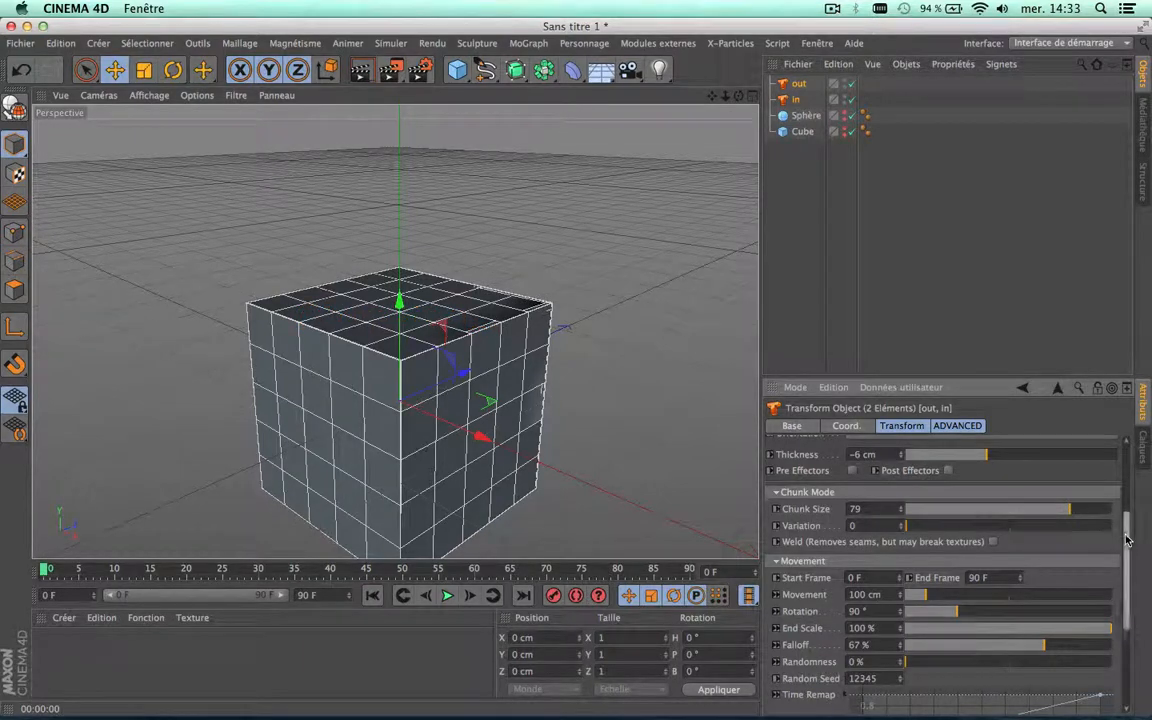
pyautogui.scroll(5, 1124, 465)
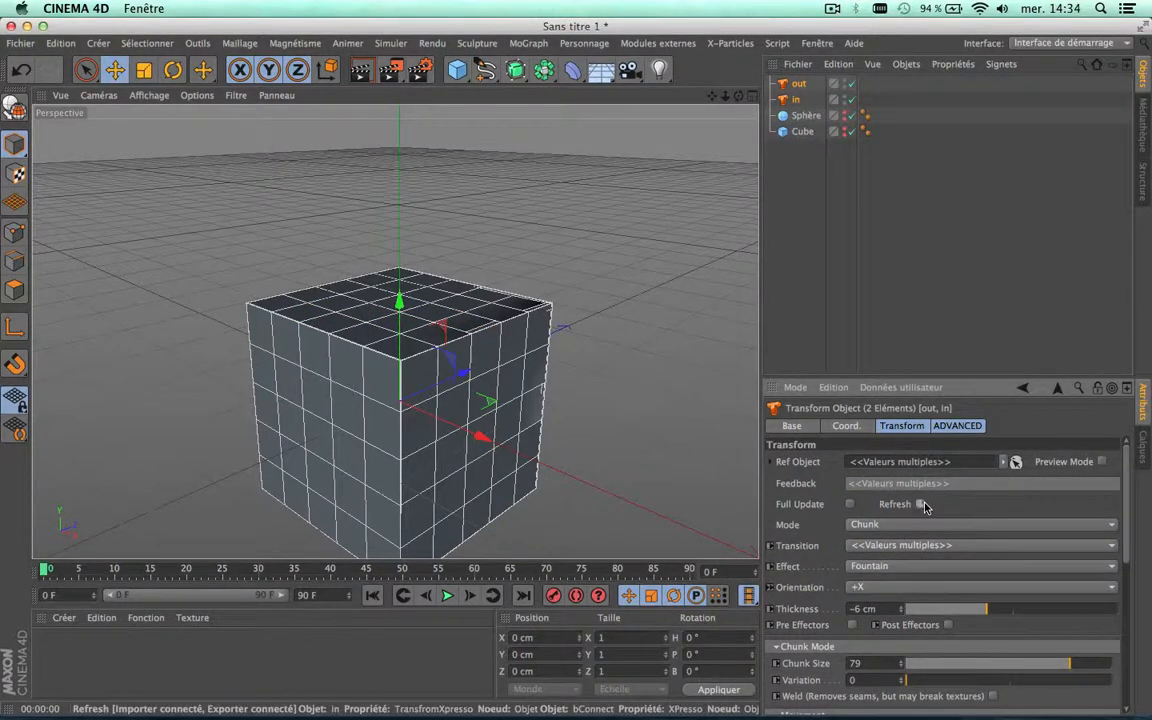
pyautogui.click(923, 504)
# Play the transition with the larger chunks and stop at frame 83
pyautogui.scroll(-3, 452, 449)
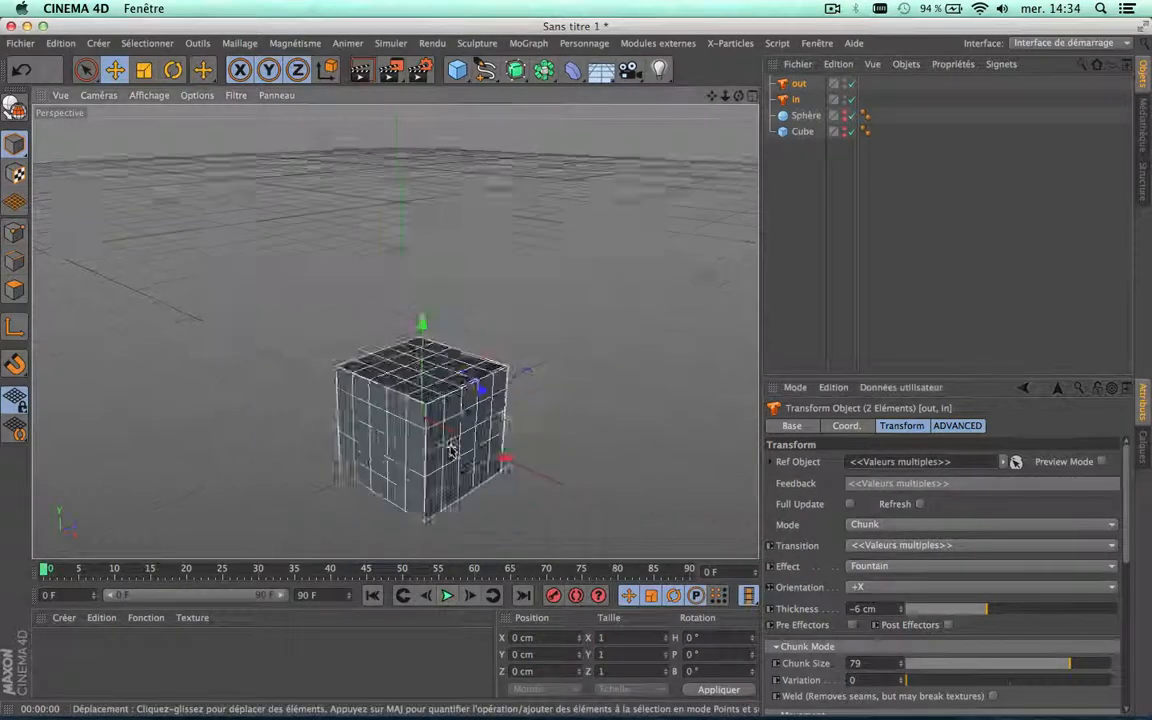
pyautogui.scroll(-3, 452, 449)
pyautogui.click(447, 595)
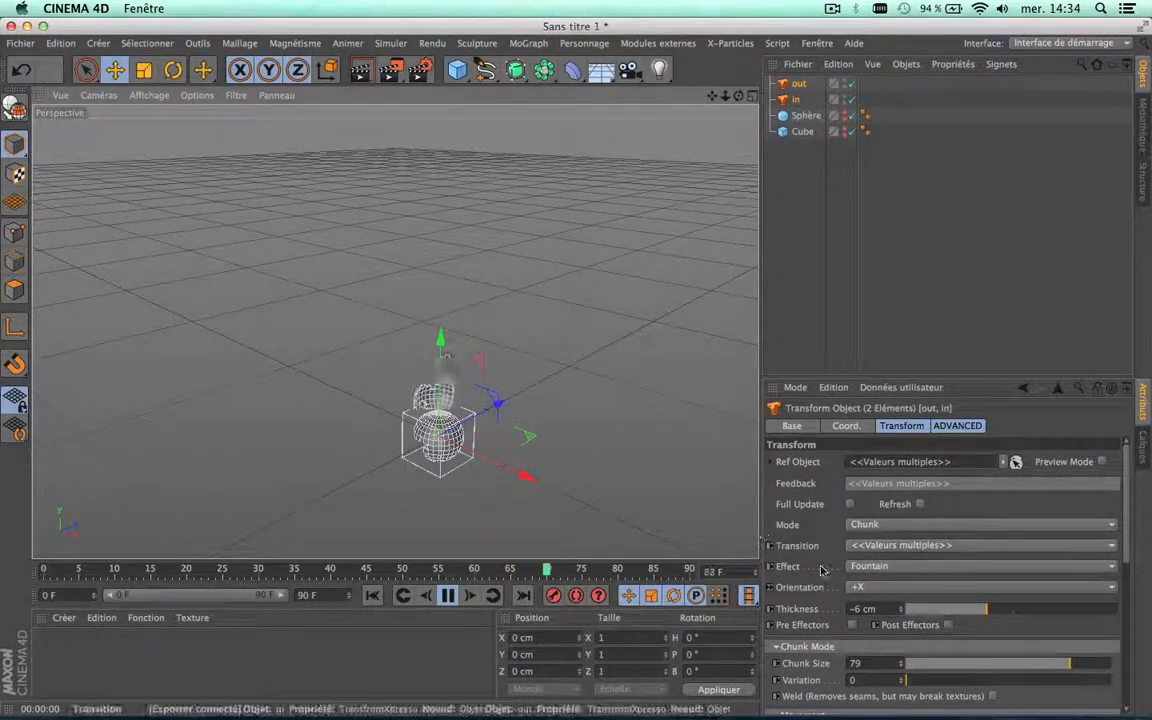
pyautogui.click(447, 595)
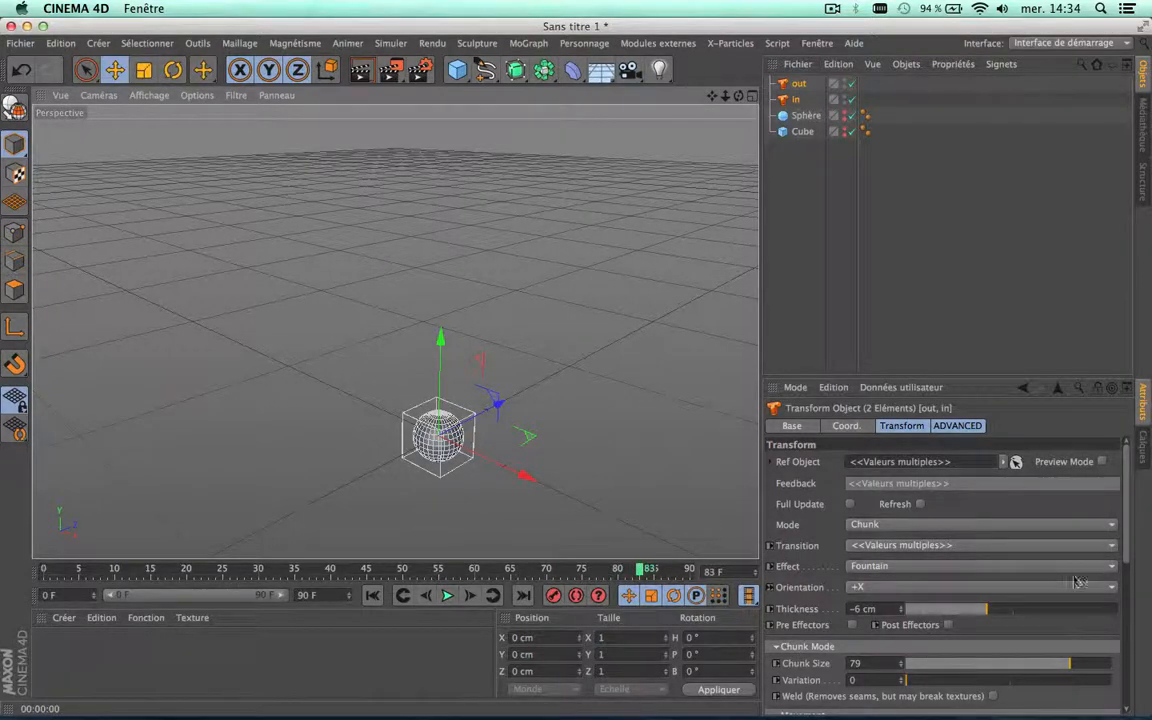
# Set the chunk size to 27 on both Transform objects and play the transition, stopping at frame 76
pyautogui.moveTo(1065, 668); pyautogui.dragTo(975, 667)
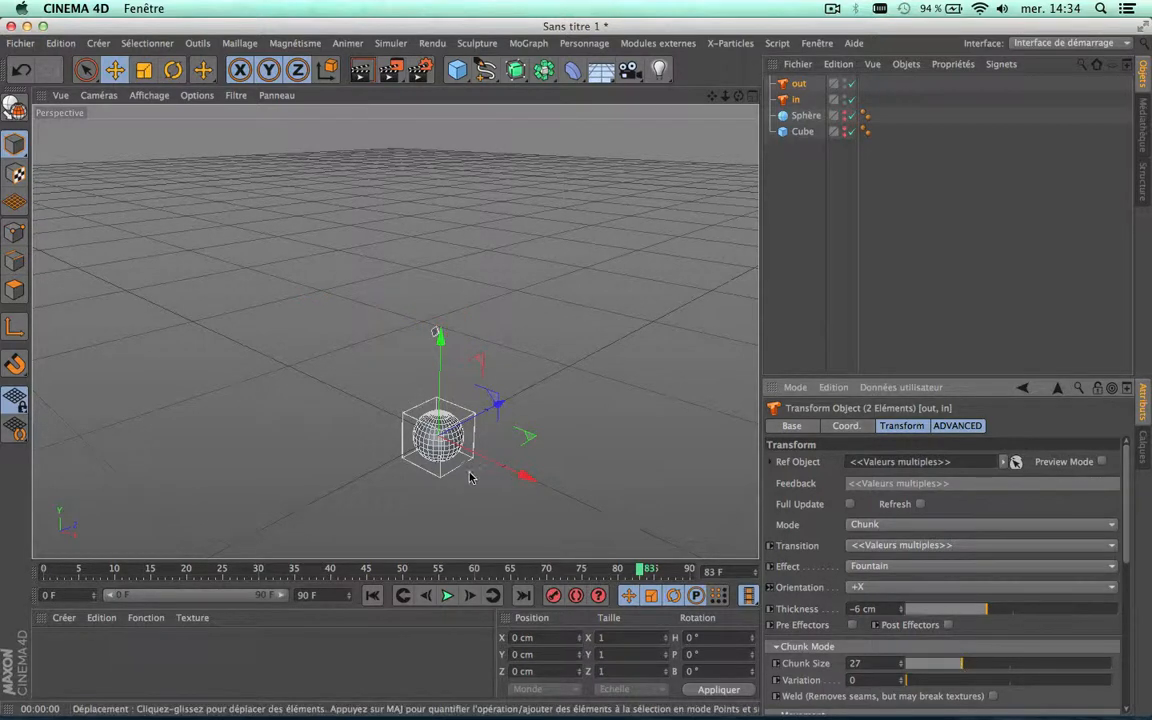
pyautogui.click(447, 596)
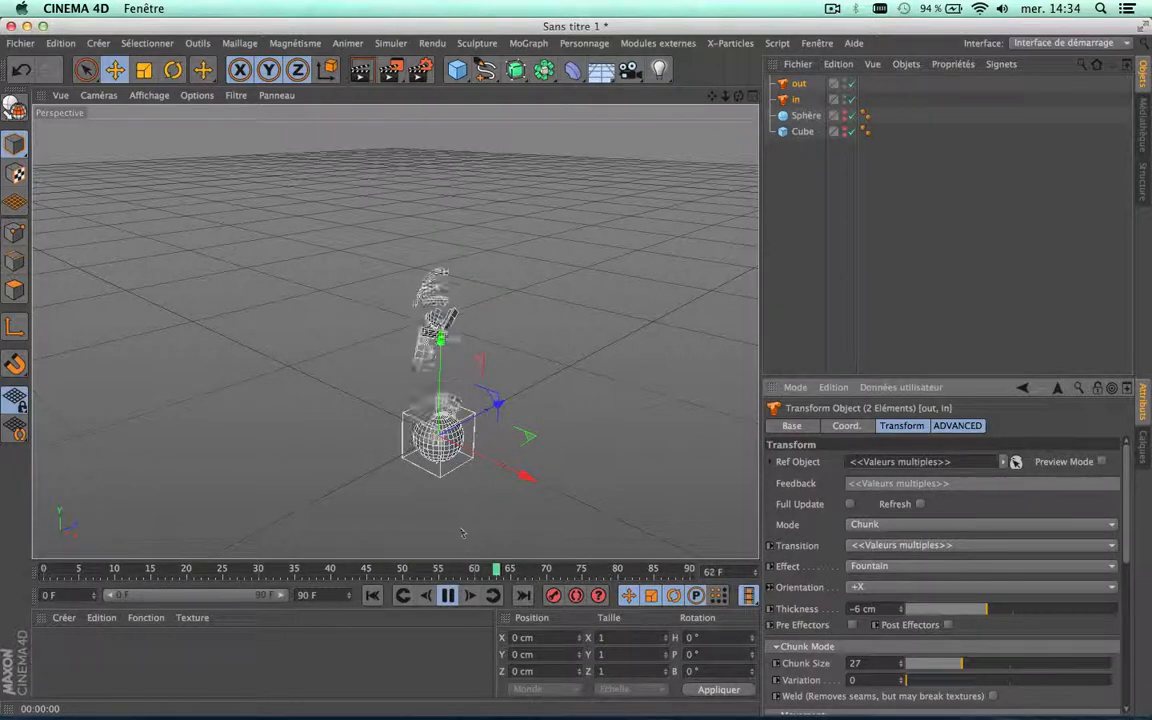
pyautogui.click(448, 596)
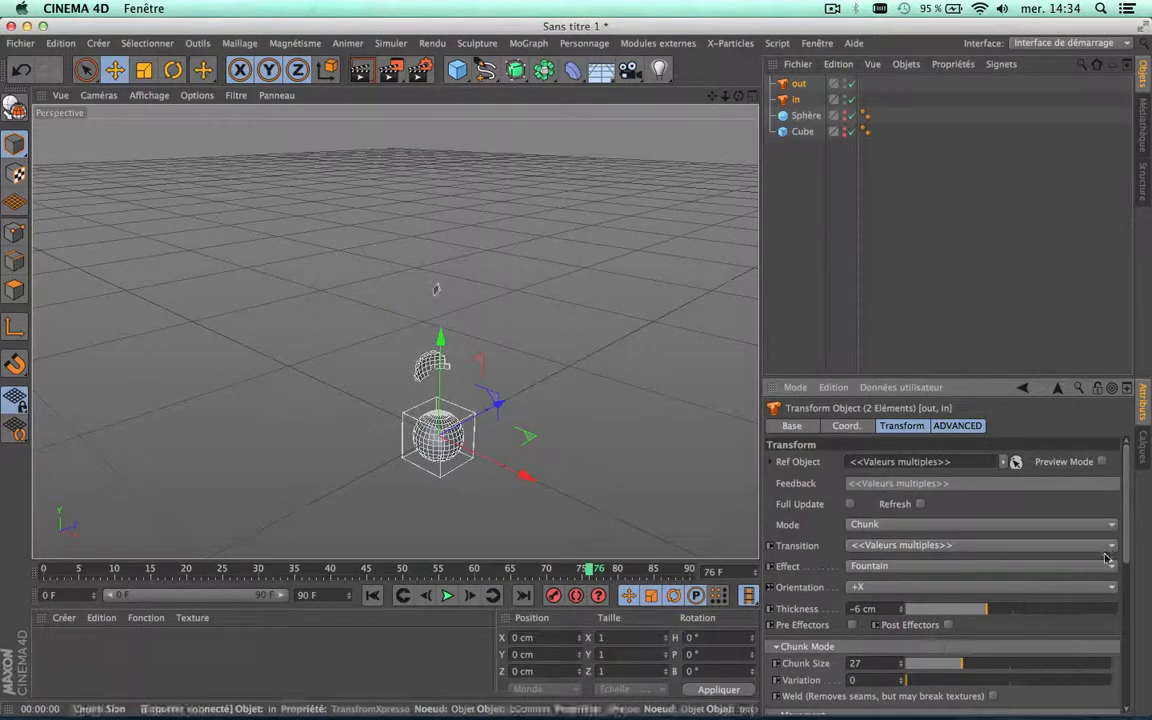
# Return to frame 0 and set the movement of both Transform objects to start at frame 10 and end at frame 80
pyautogui.moveTo(1124, 525); pyautogui.dragTo(1118, 612)
pyautogui.click(628, 494)
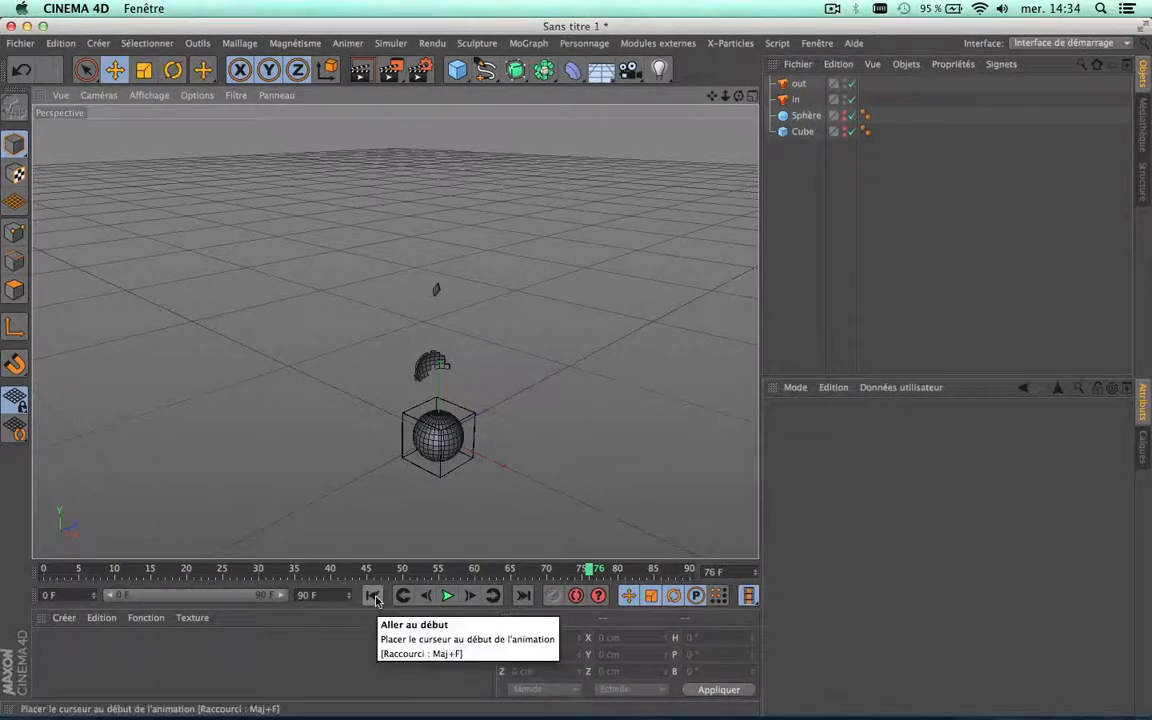
pyautogui.click(373, 596)
pyautogui.click(798, 85)
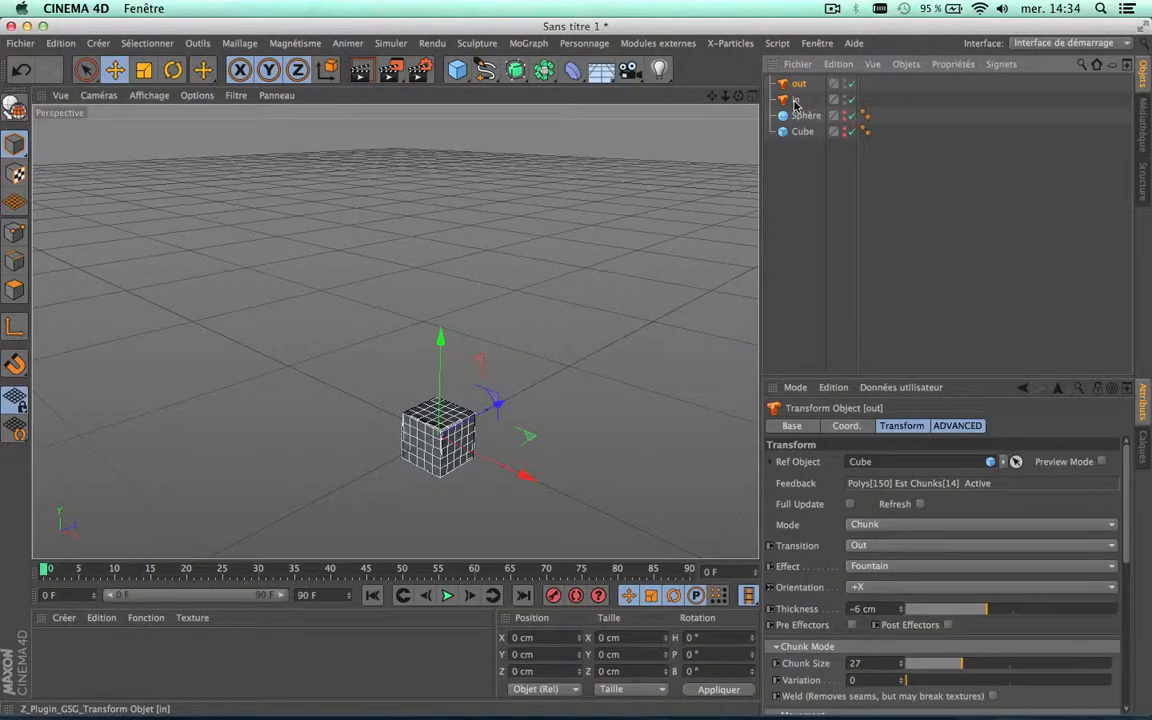
pyautogui.keyDown('shift'); pyautogui.click(796, 100); pyautogui.keyUp('shift')
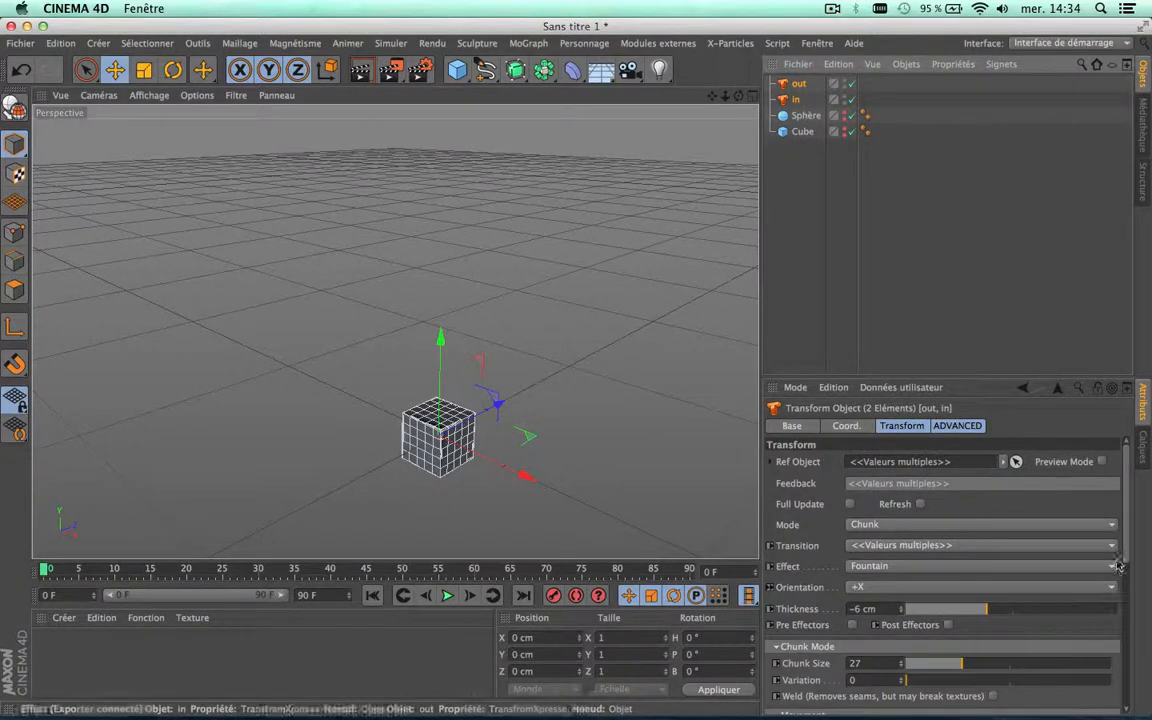
pyautogui.scroll(-5, 1112, 570)
pyautogui.press('h')
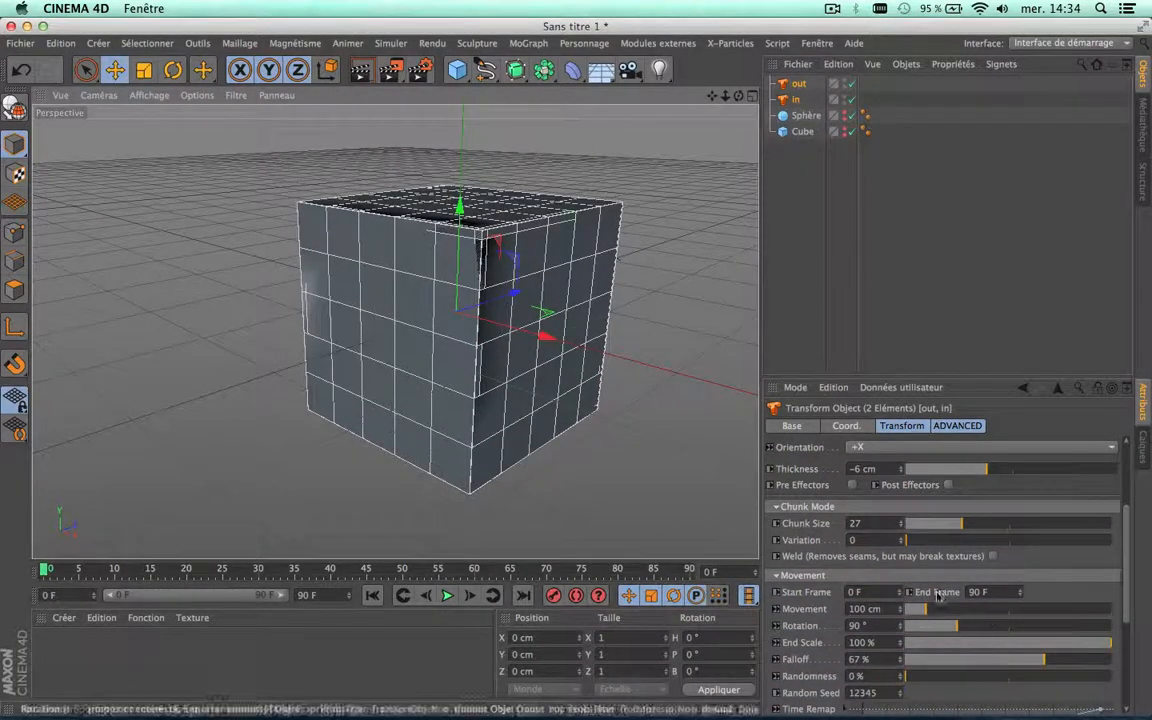
pyautogui.click(874, 596)
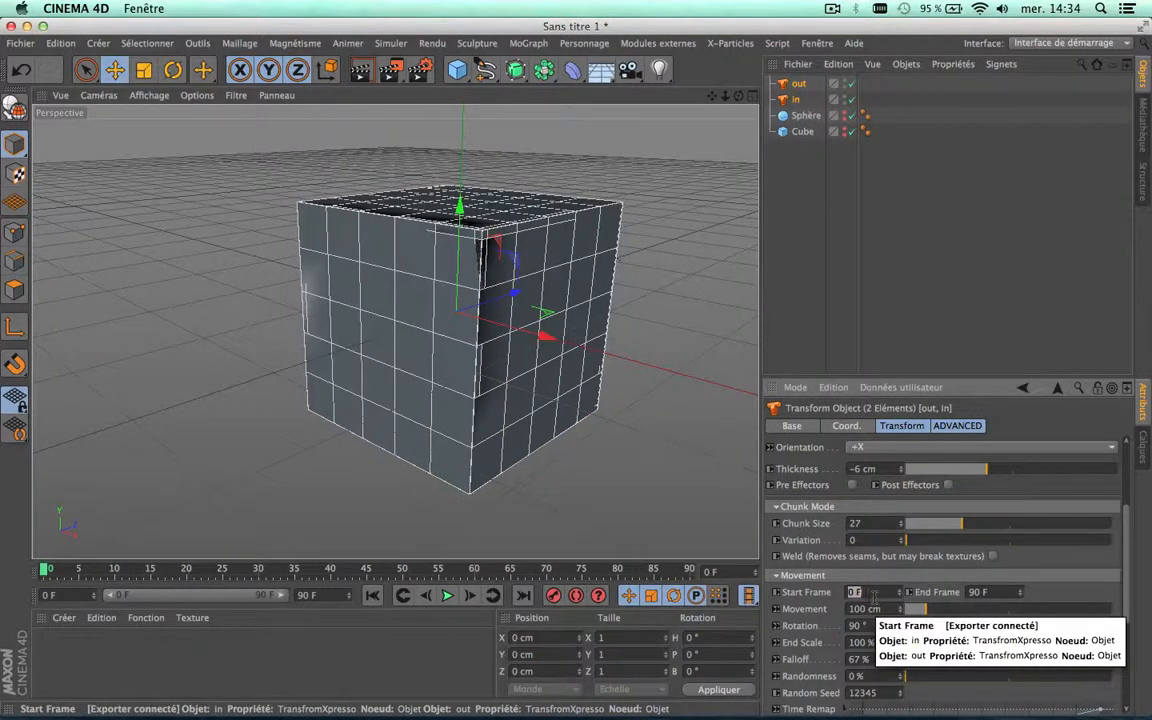
pyautogui.write('10')
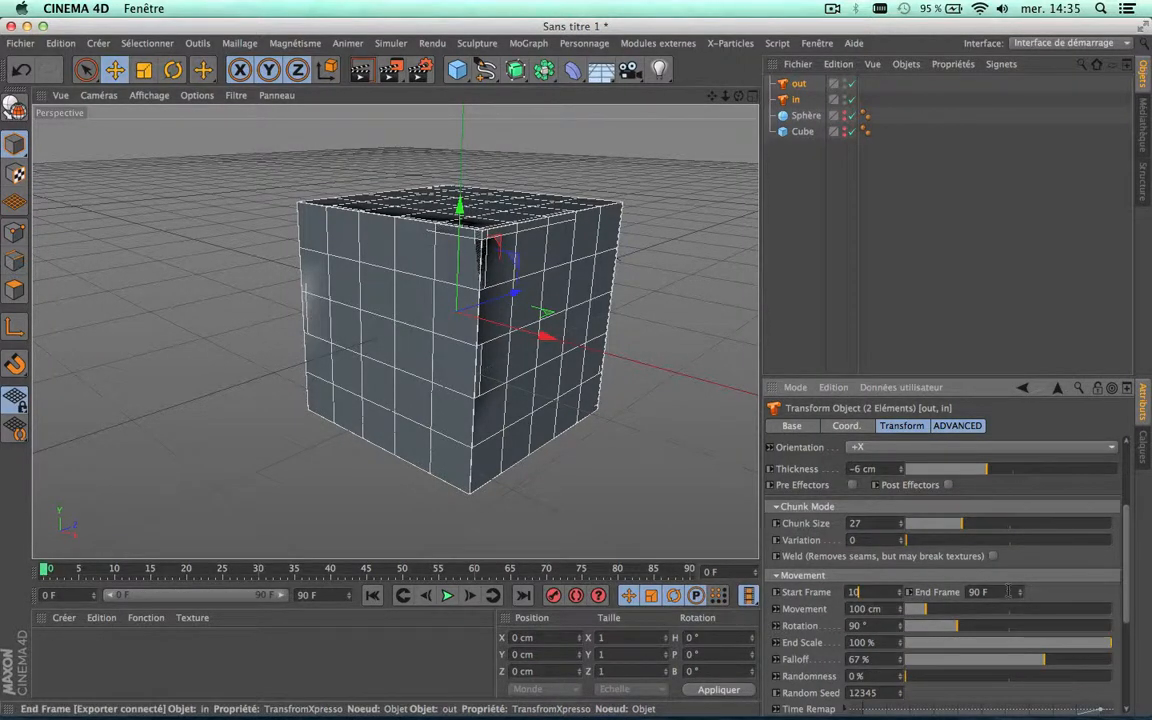
pyautogui.click(975, 591)
pyautogui.press('Return')
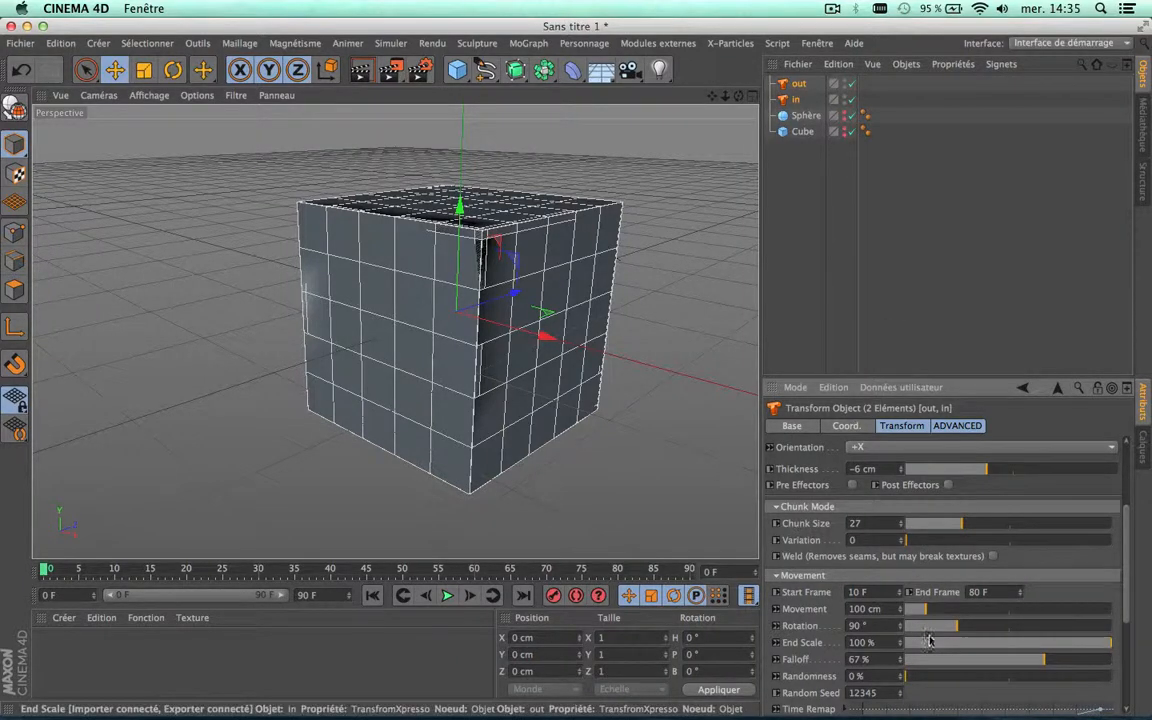
# Set the "in" Transform object's movement to start at frame 20 and end at frame 90
pyautogui.click(798, 100)
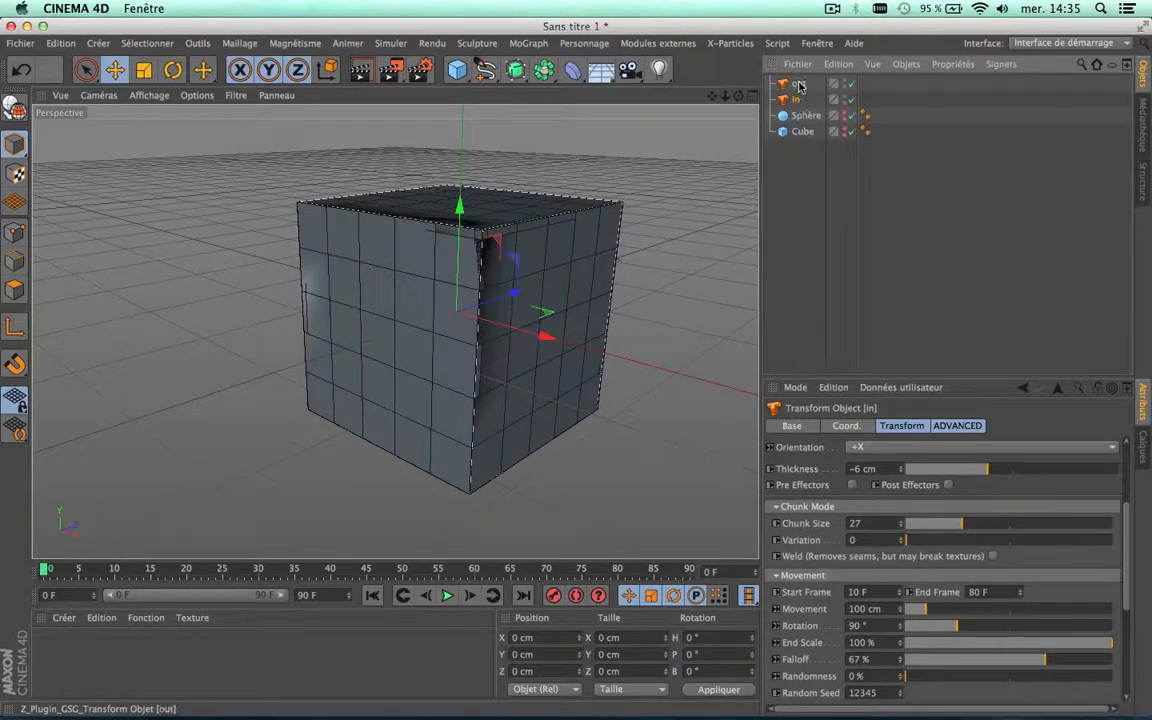
pyautogui.click(799, 85)
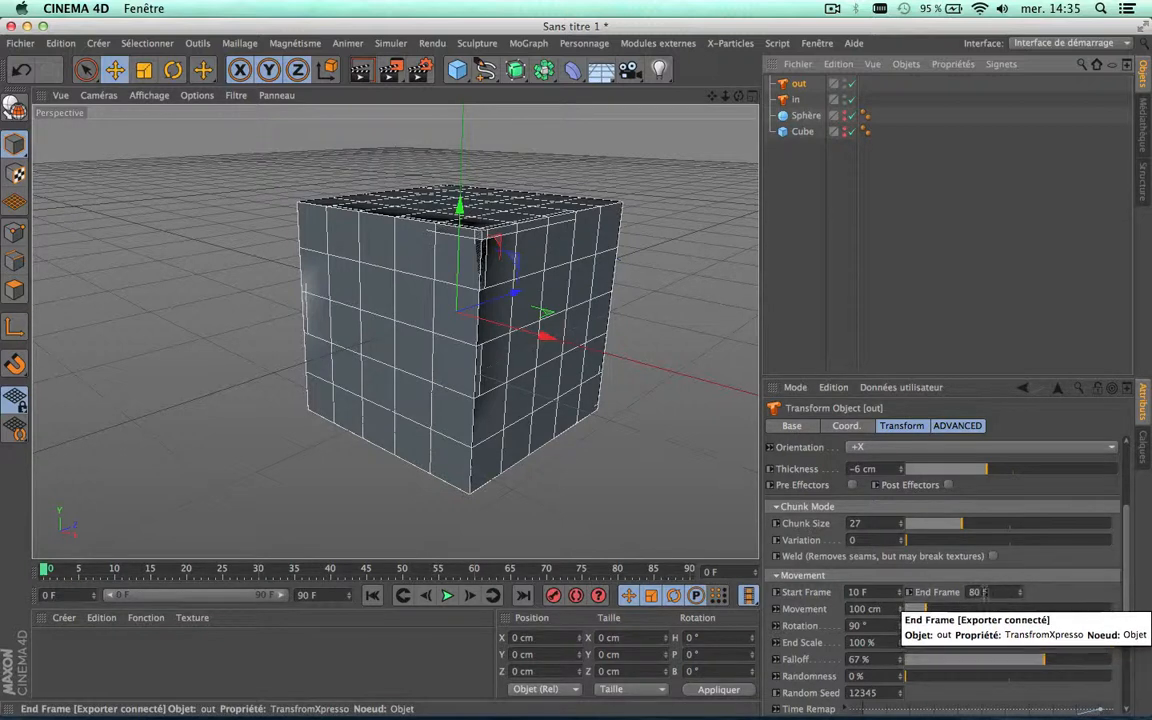
pyautogui.click(798, 100)
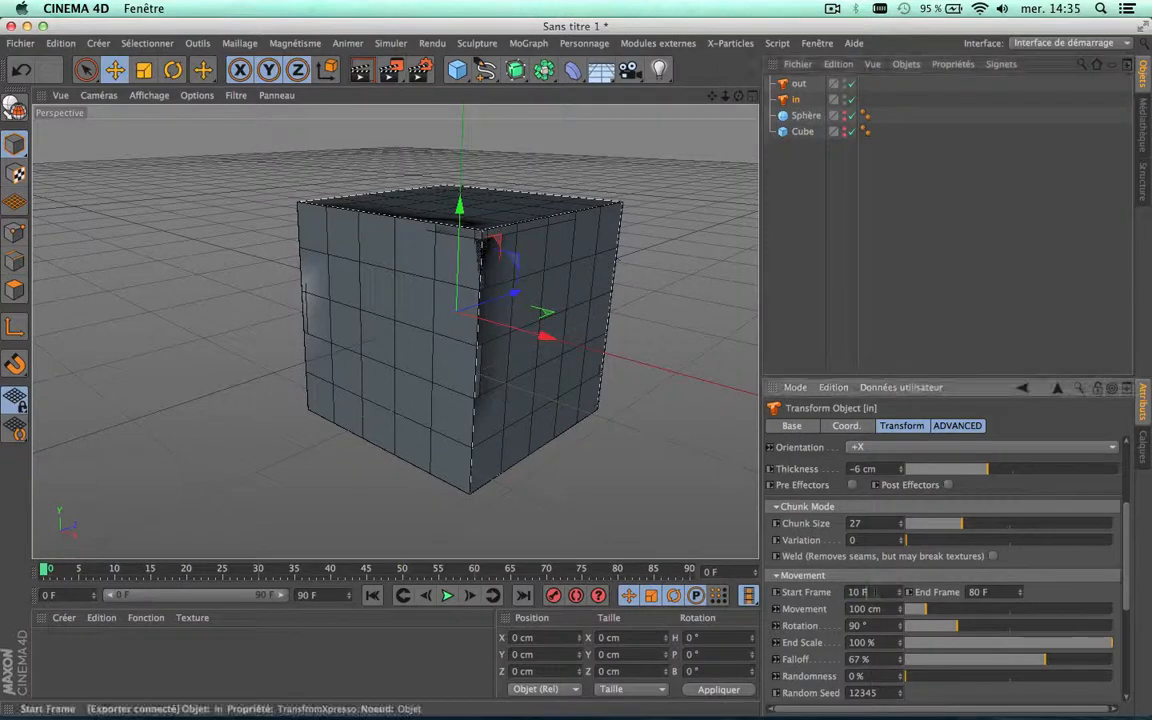
pyautogui.write('2')
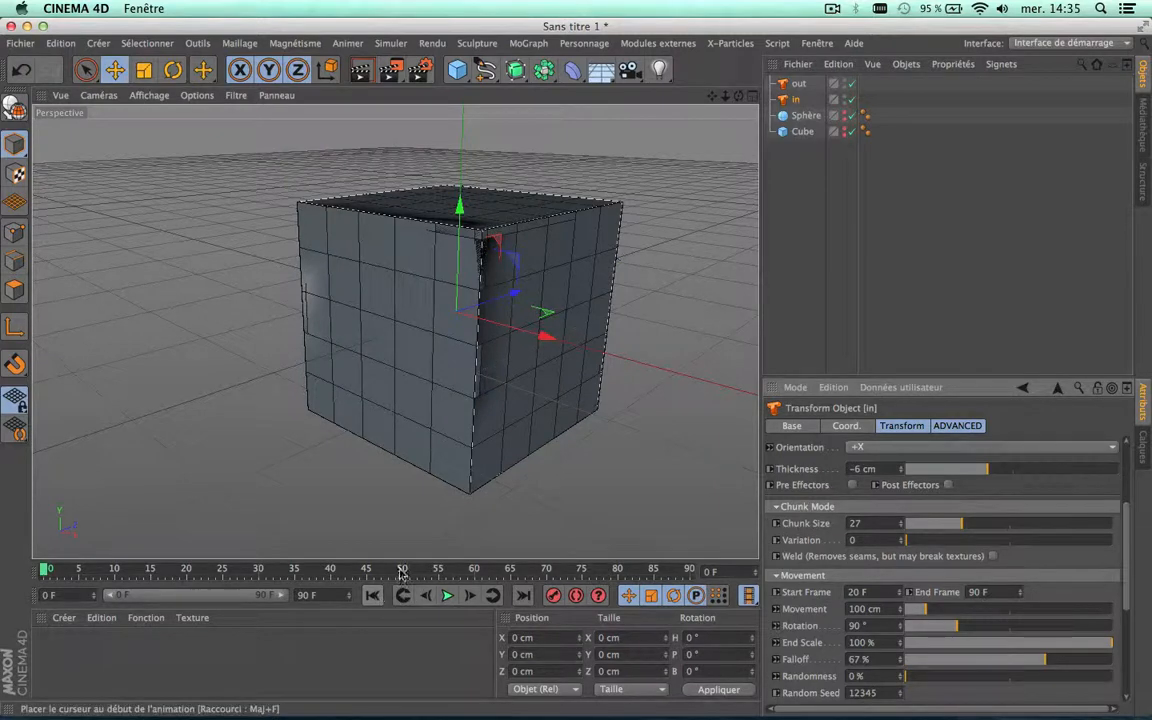
# Play the offset transition with pauses, stopping at frame 87, to check how the cube and sphere chunks overlap
pyautogui.scroll(-5, 522, 437)
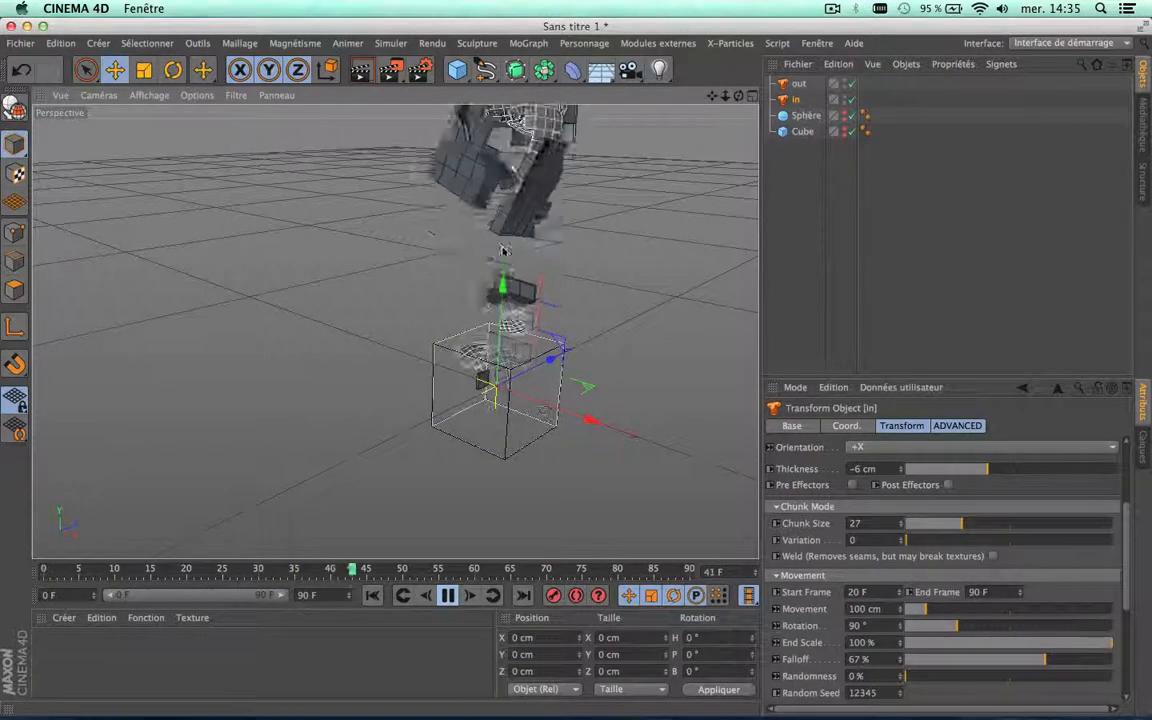
pyautogui.click(447, 595)
pyautogui.click(447, 595)
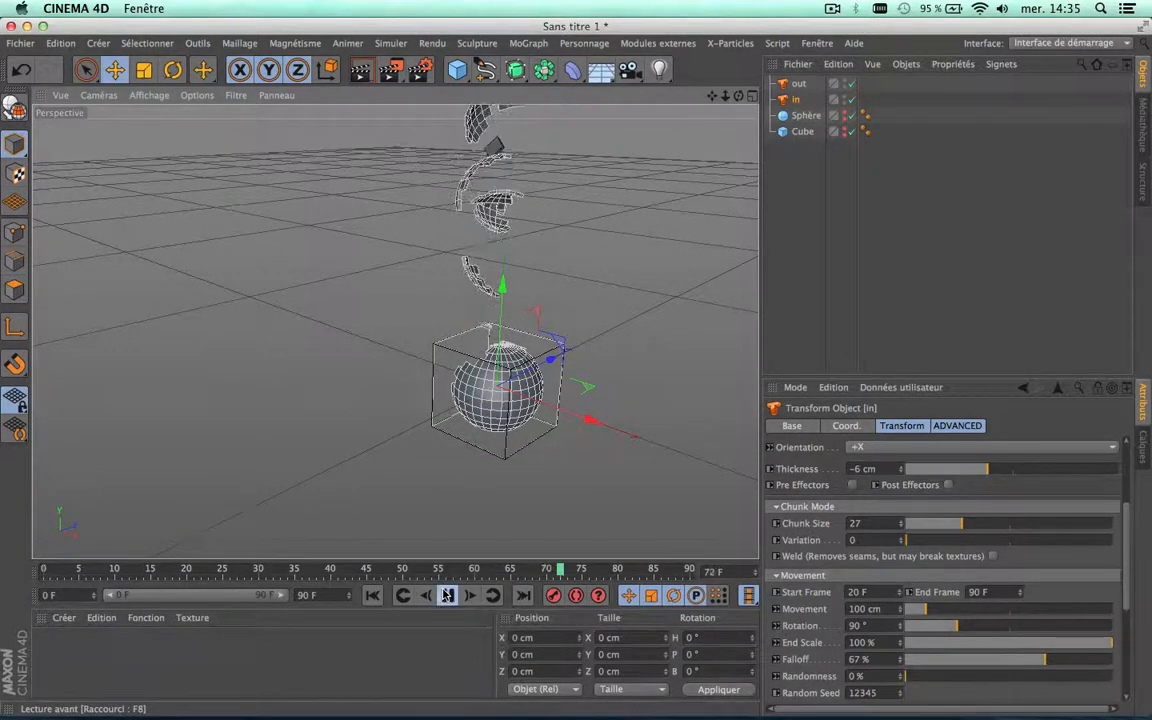
pyautogui.click(447, 595)
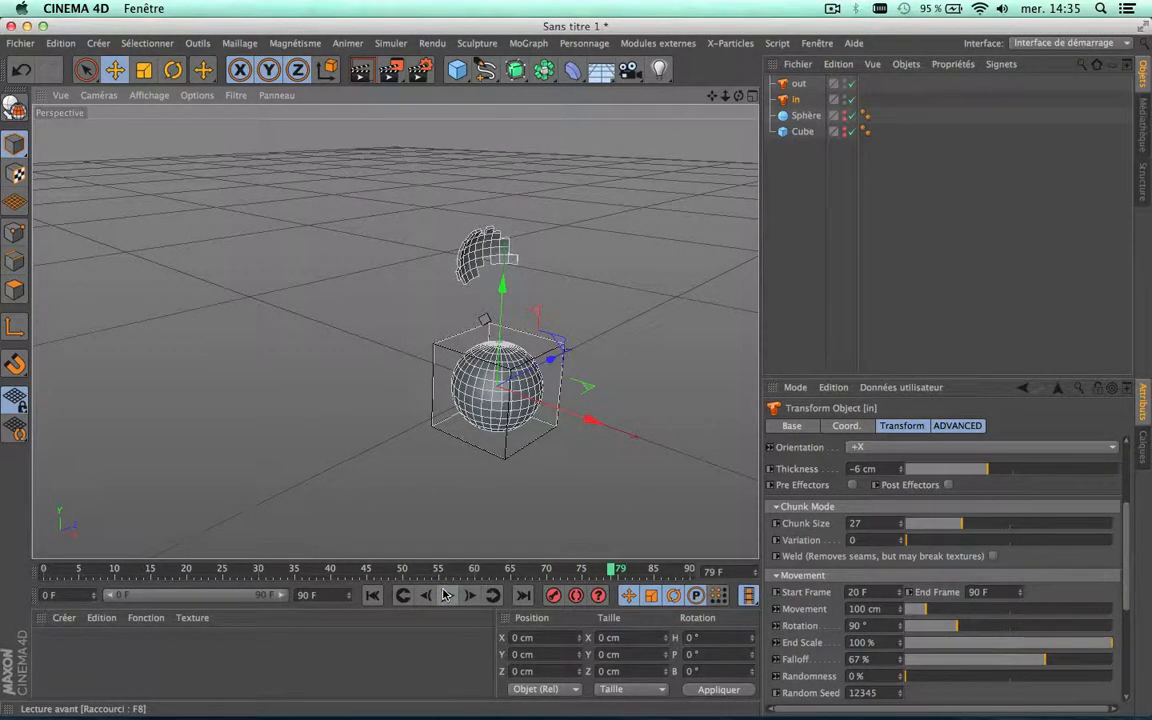
pyautogui.click(447, 595)
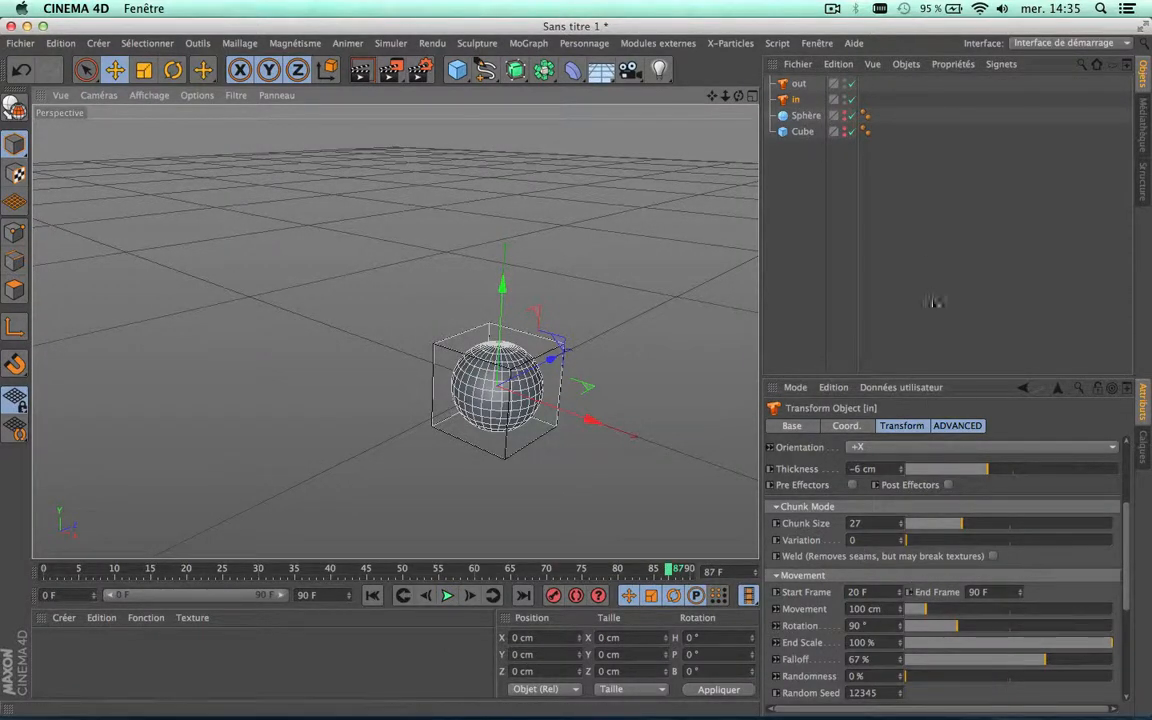
# Set the end frame of the "out" Transform object's movement to 30
pyautogui.click(799, 85)
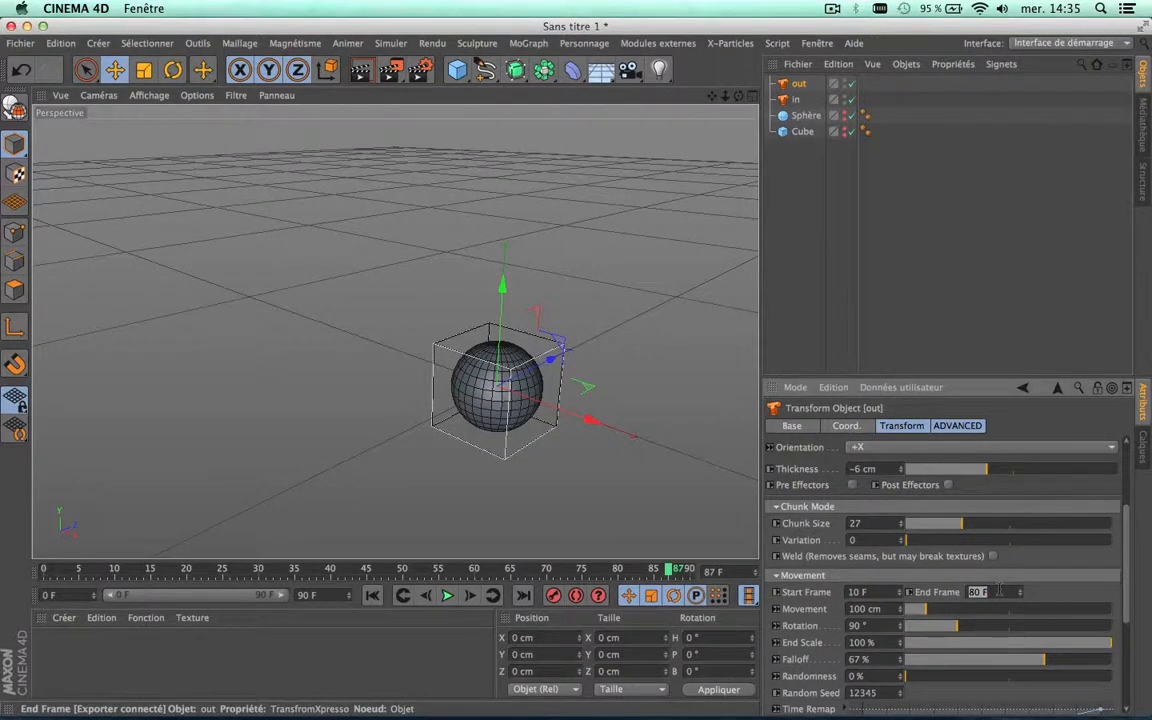
pyautogui.write('30')
pyautogui.press('Return')
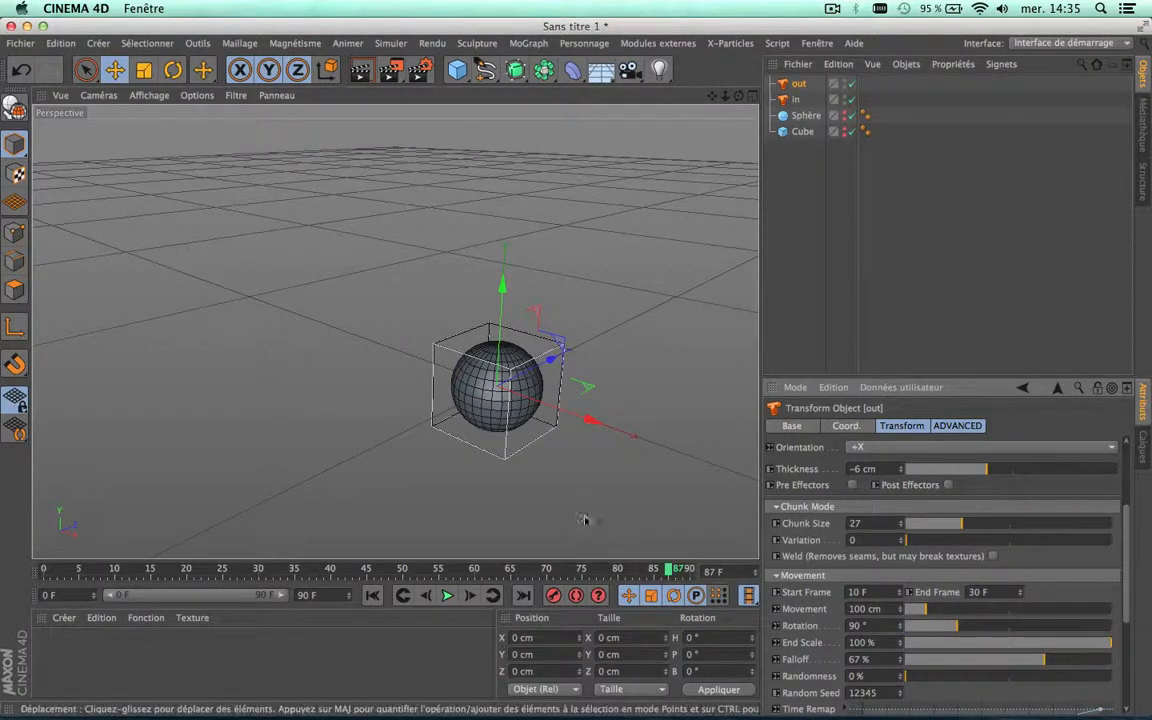
# Play the transition from the beginning and stop at frame 39 to examine the faster cube break-up
pyautogui.click(372, 595)
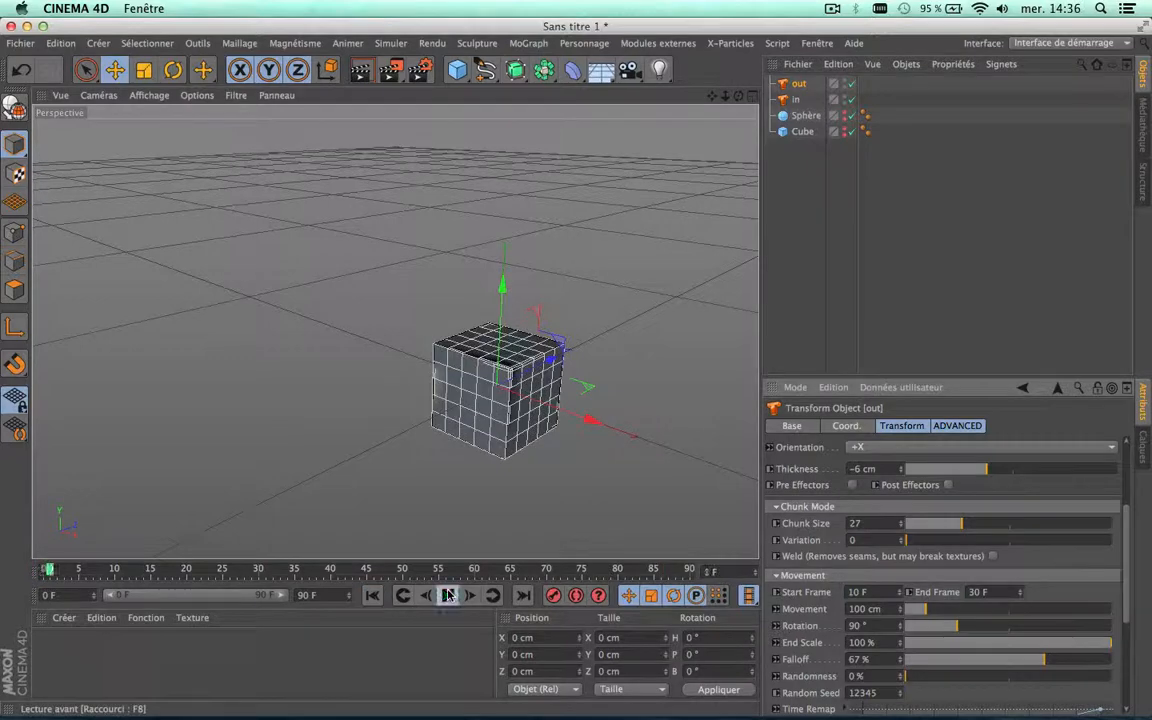
pyautogui.click(448, 595)
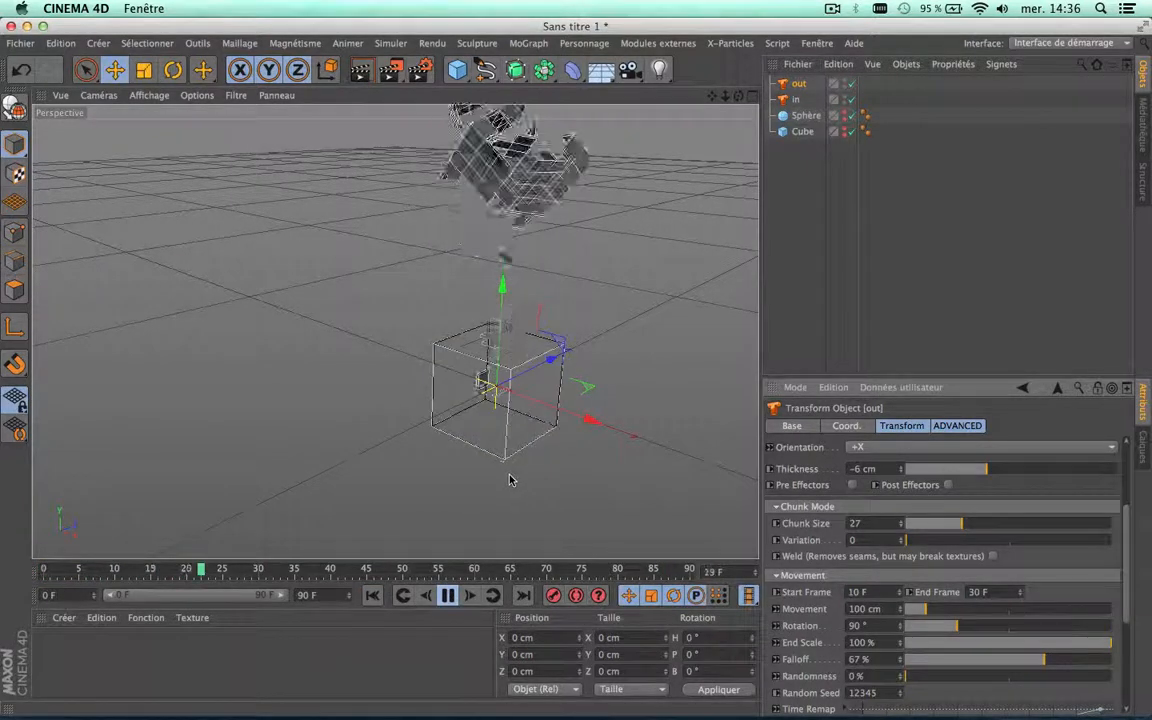
pyautogui.click(452, 595)
pyautogui.scroll(-3, 478, 301)
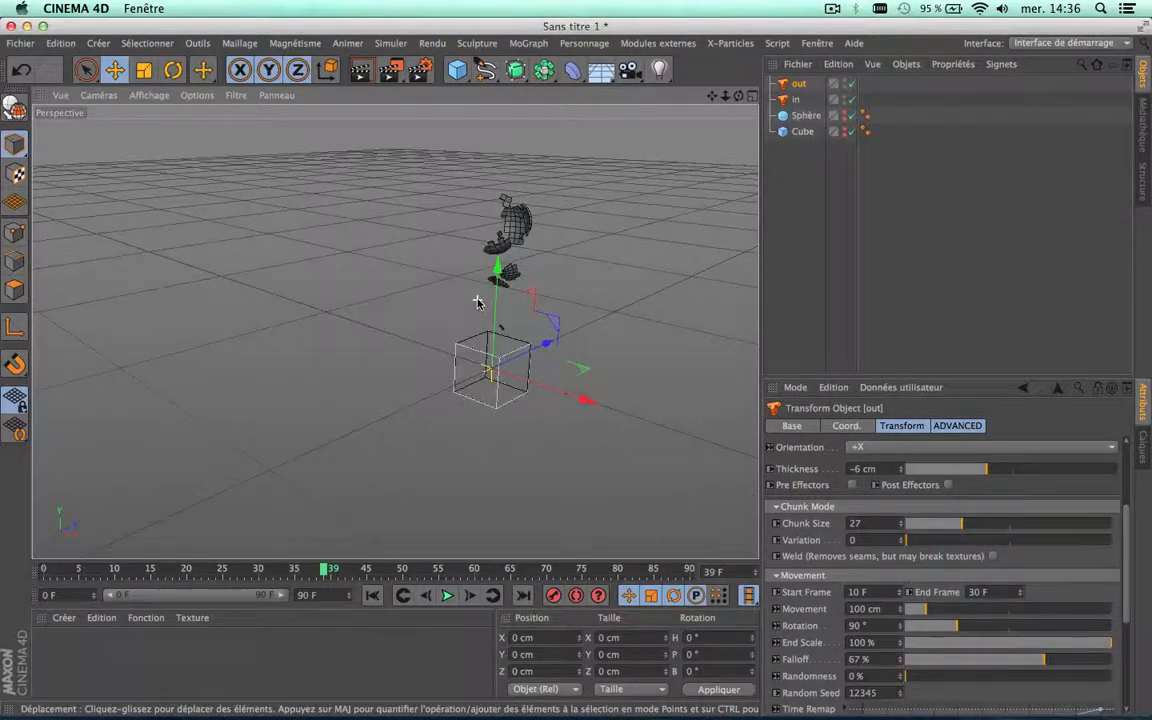
# Replay the transition from frame 0, pausing at frames 27 and 33, and resume playback to watch the sphere assemble
pyautogui.click(372, 595)
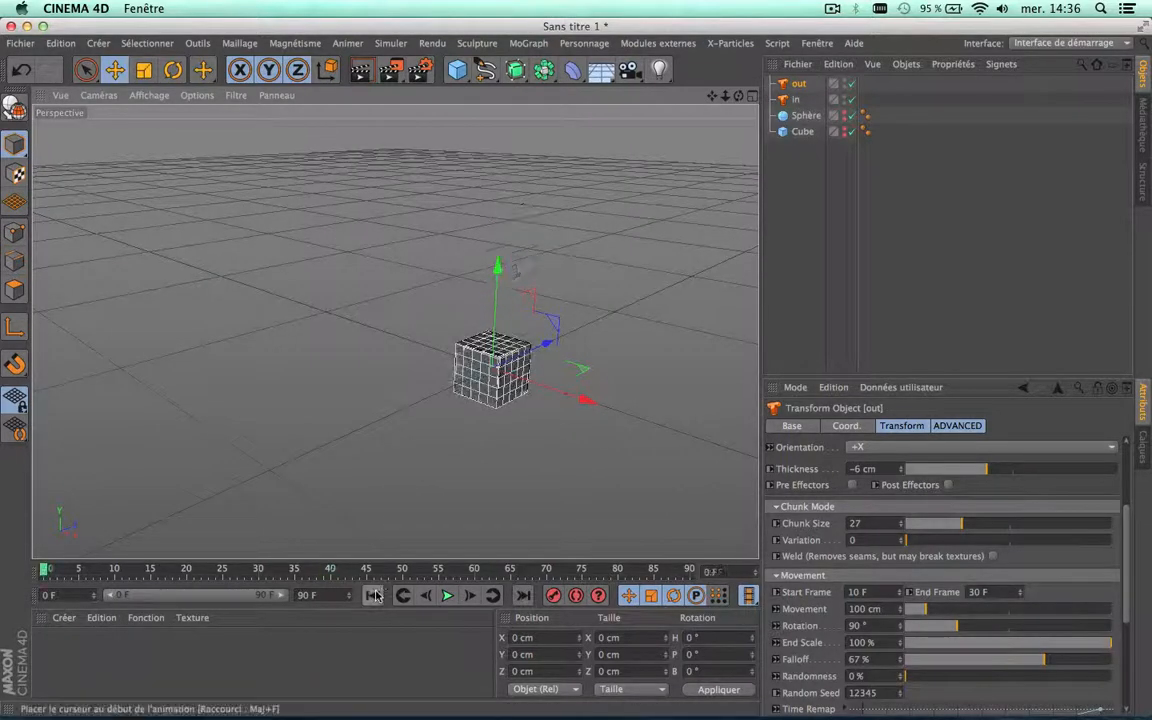
pyautogui.click(448, 596)
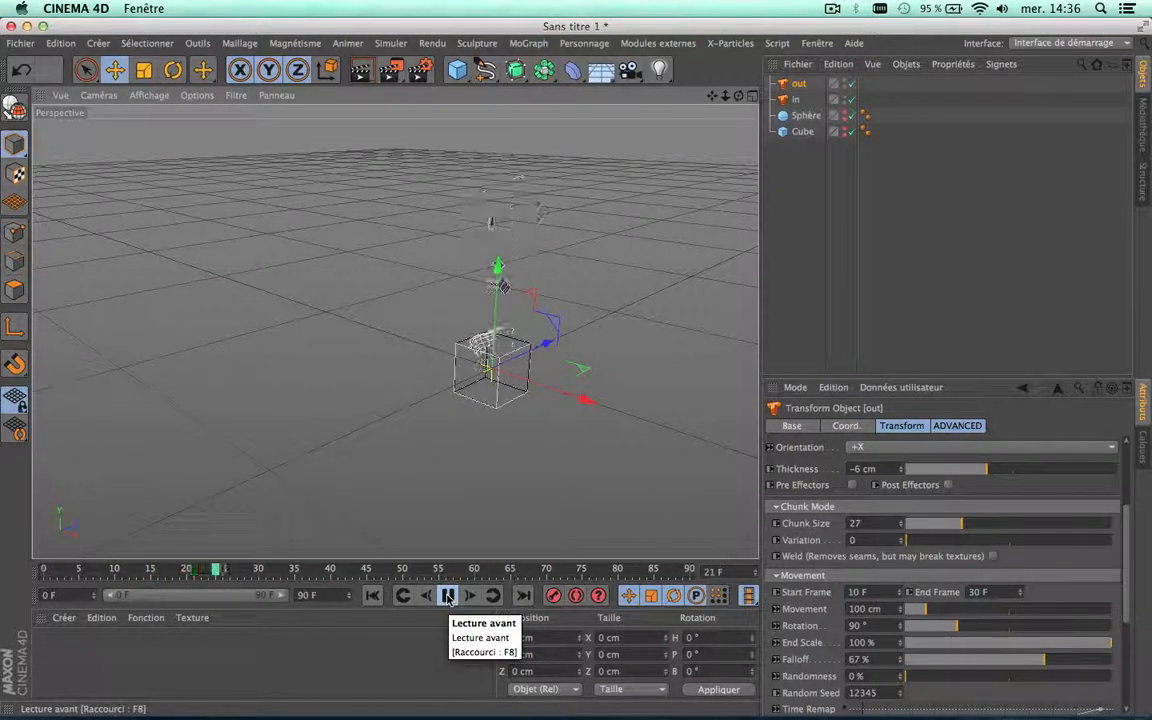
pyautogui.click(448, 596)
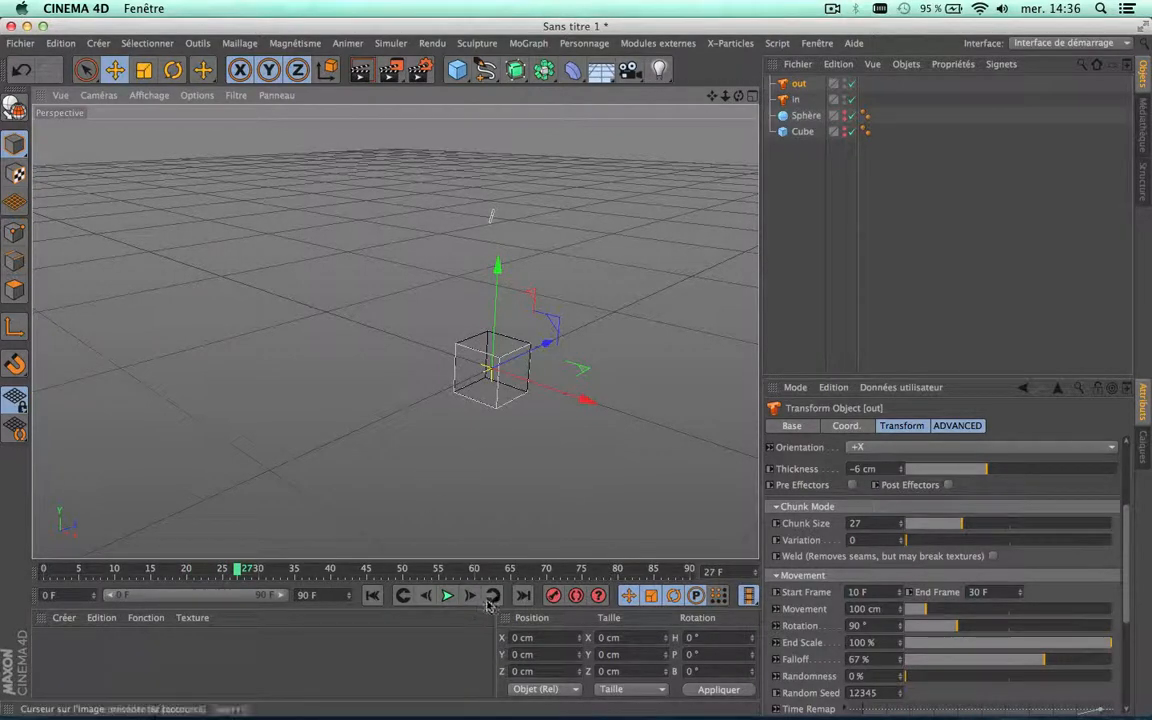
pyautogui.click(448, 596)
pyautogui.click(448, 596)
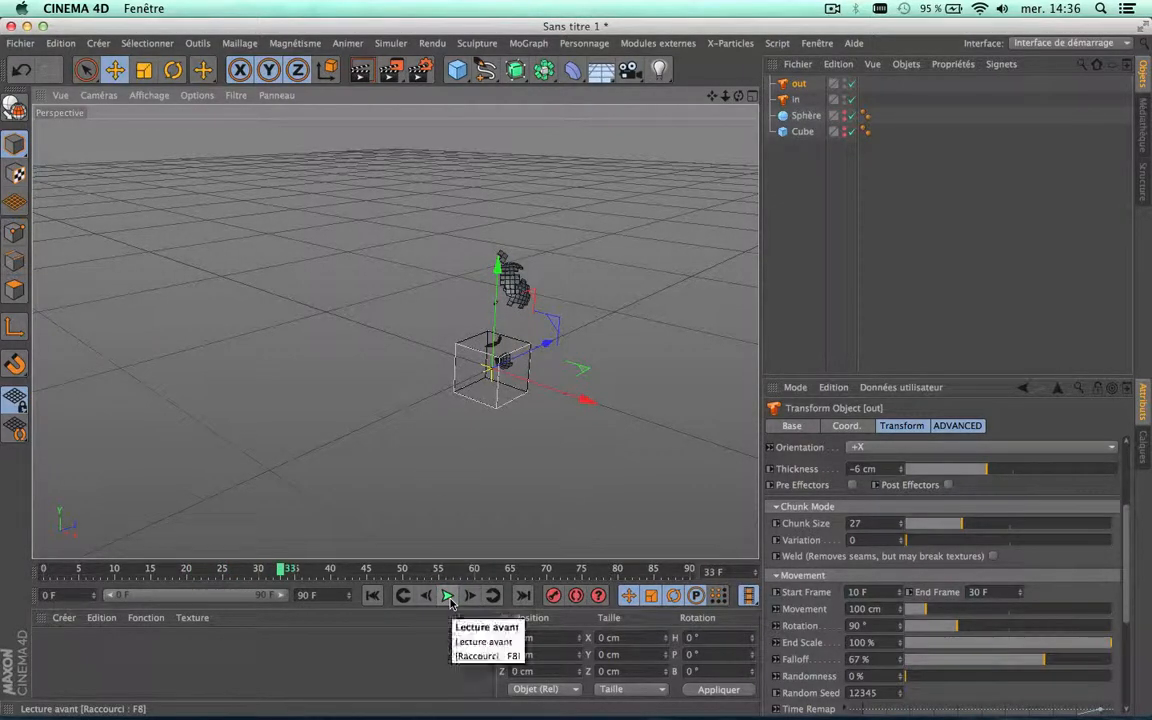
pyautogui.click(448, 596)
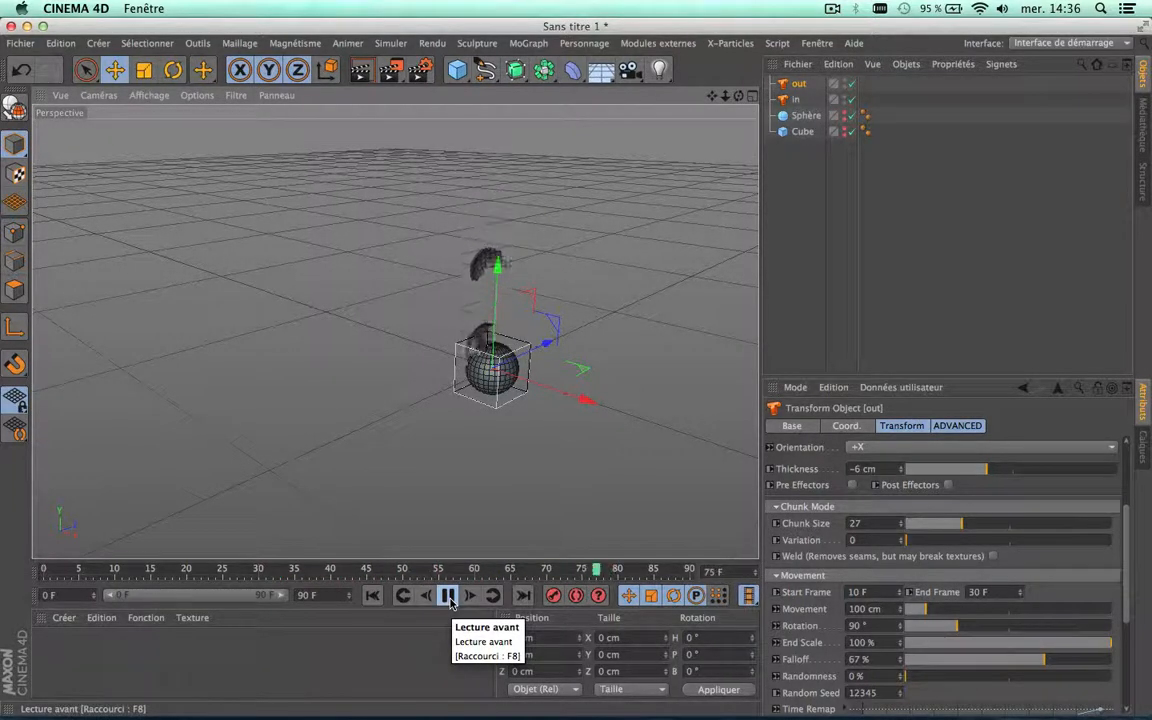
# Stop playback and set the end frame of the "out" Transform object's movement to 80
pyautogui.click(448, 596)
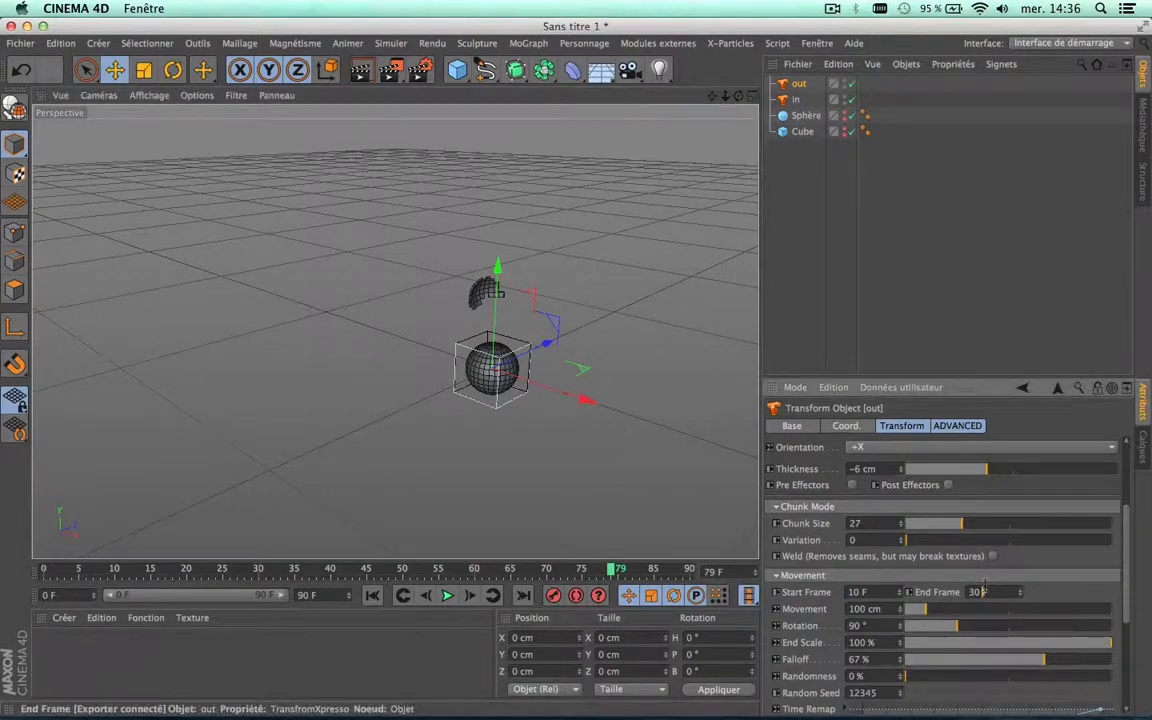
pyautogui.write('80')
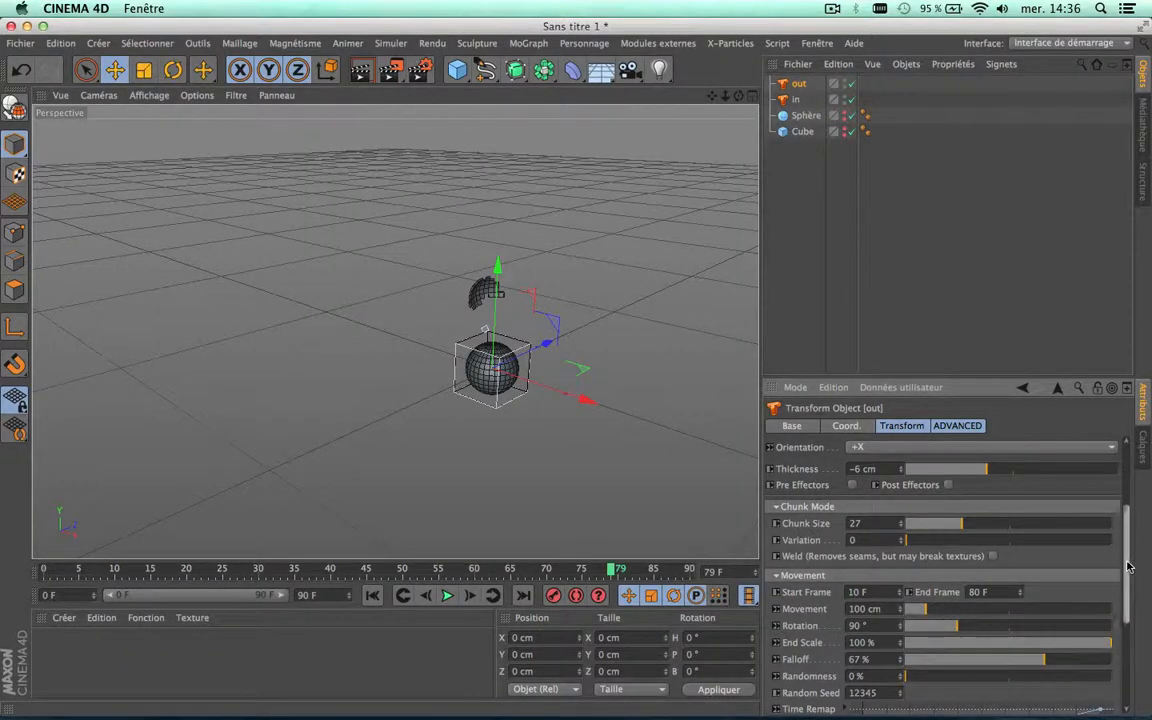
pyautogui.scroll(-2, 1127, 567)
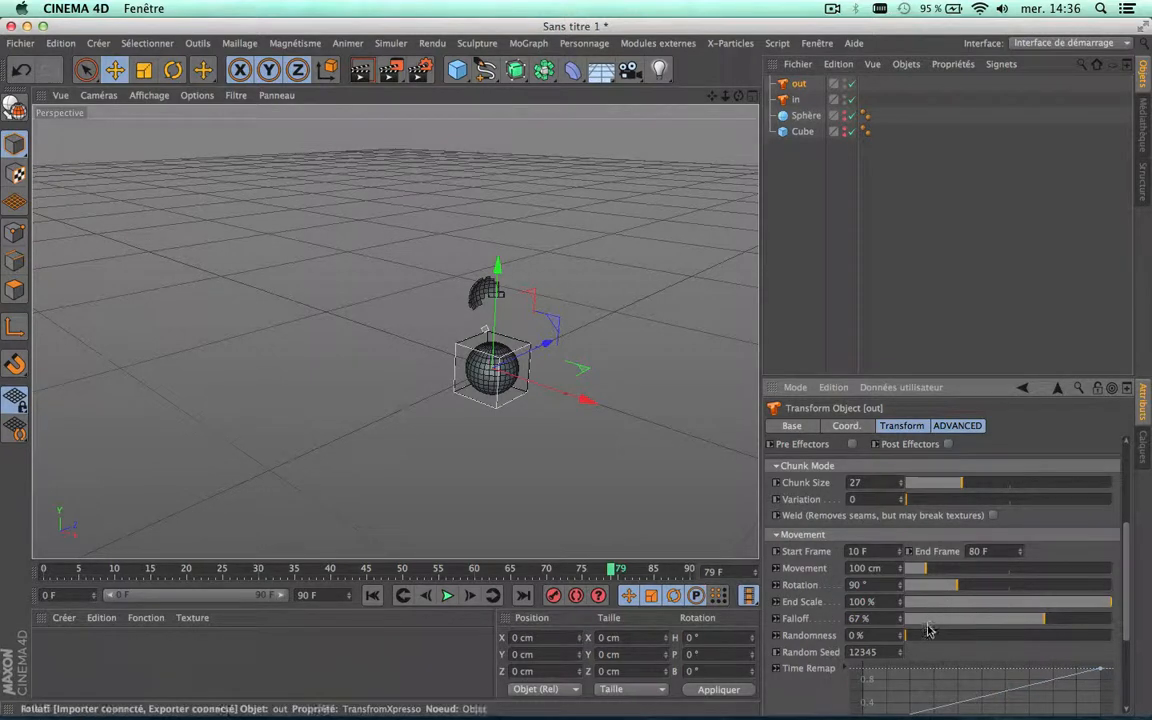
pyautogui.scroll(-2, 1127, 597)
pyautogui.moveTo(1127, 597); pyautogui.dragTo(1117, 535)
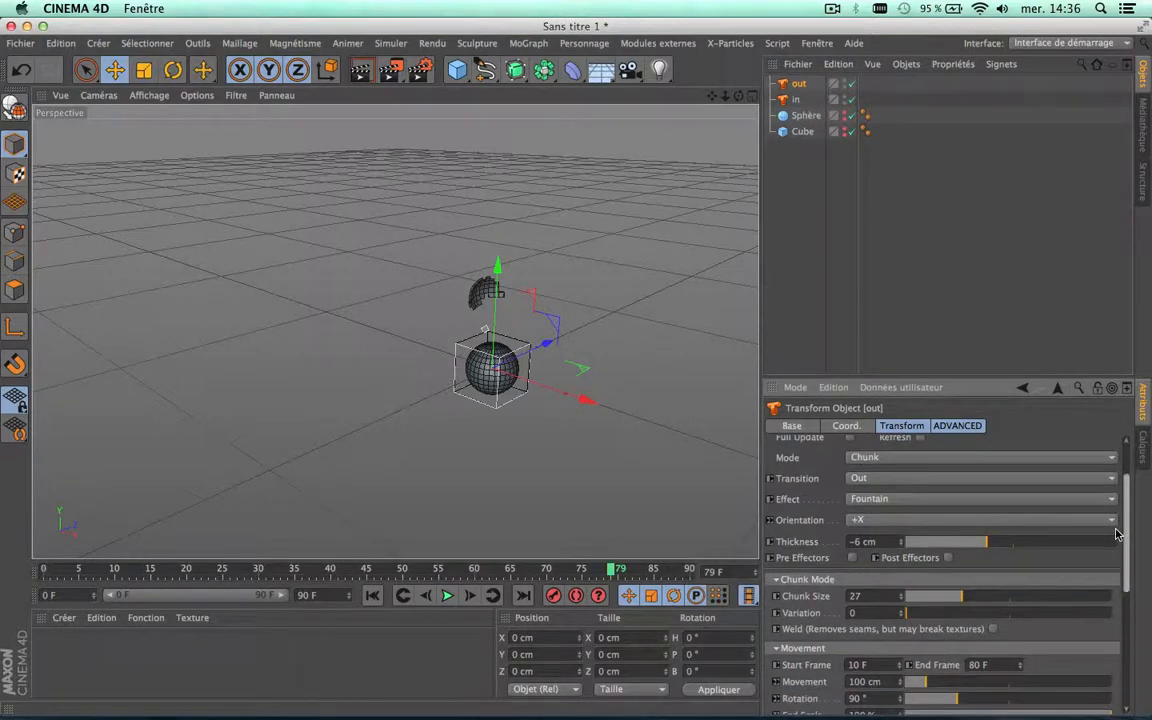
# Return to frame 0 and create a new material with a blue colour of R 40, V 79, B 185
pyautogui.click(373, 596)
pyautogui.scroll(5, 514, 370)
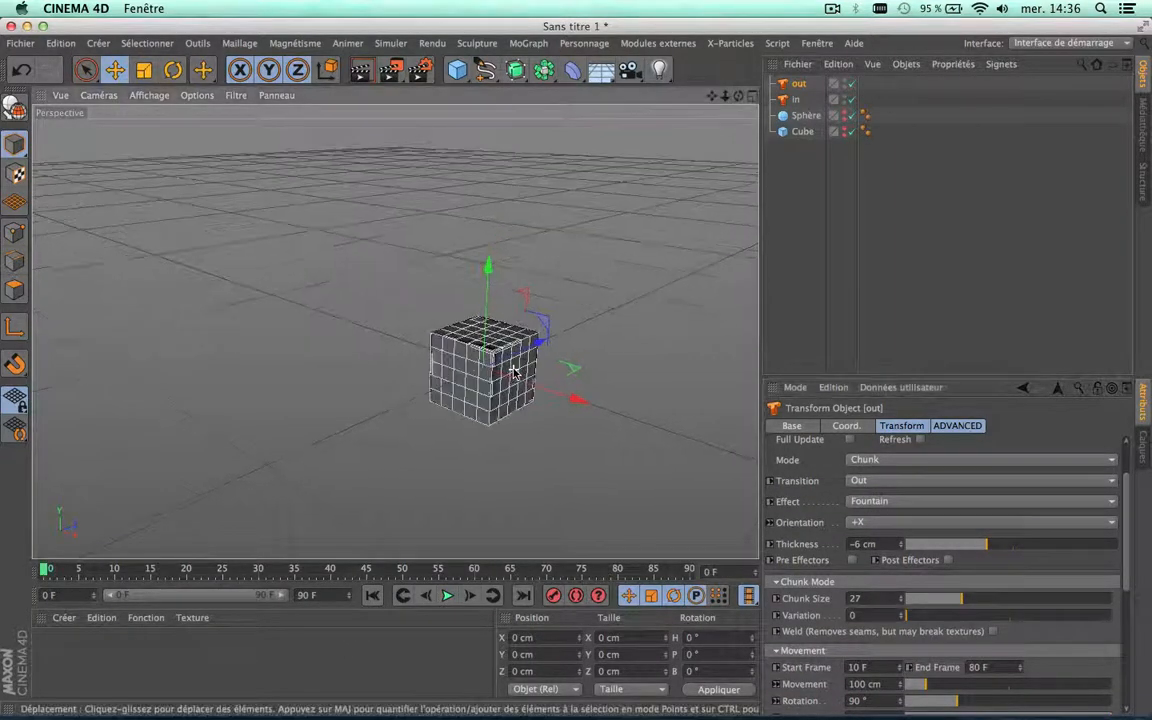
pyautogui.scroll(2, 514, 372)
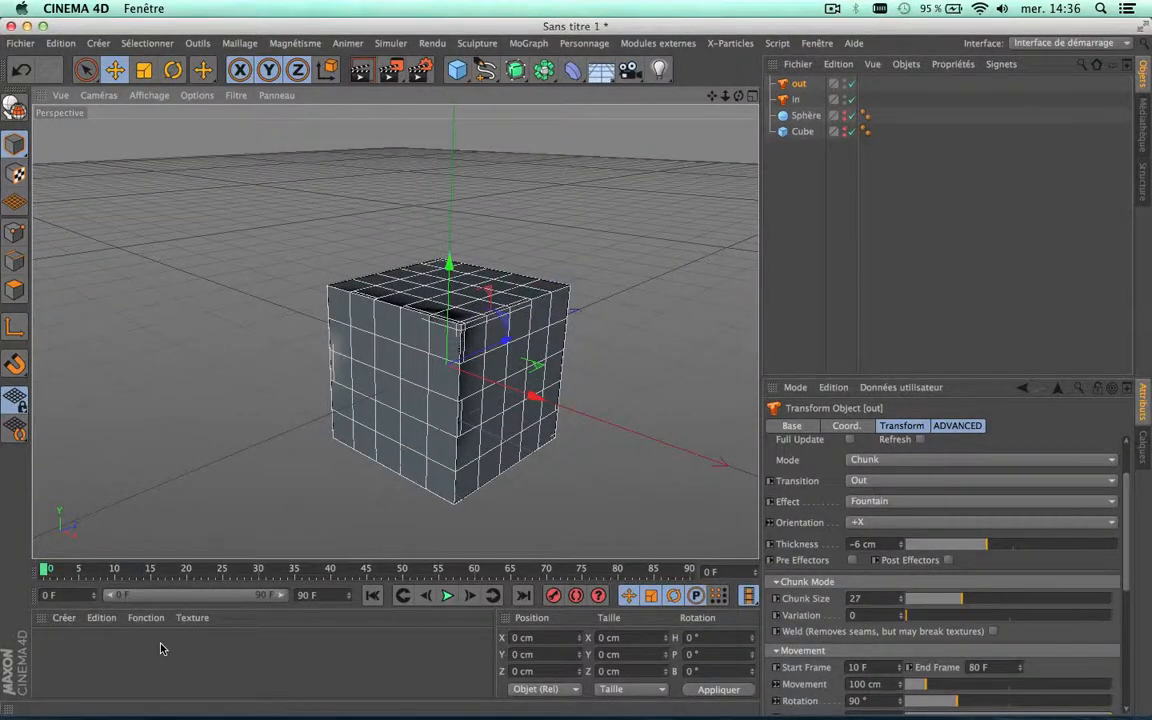
pyautogui.doubleClick(129, 661)
pyautogui.doubleClick(63, 644)
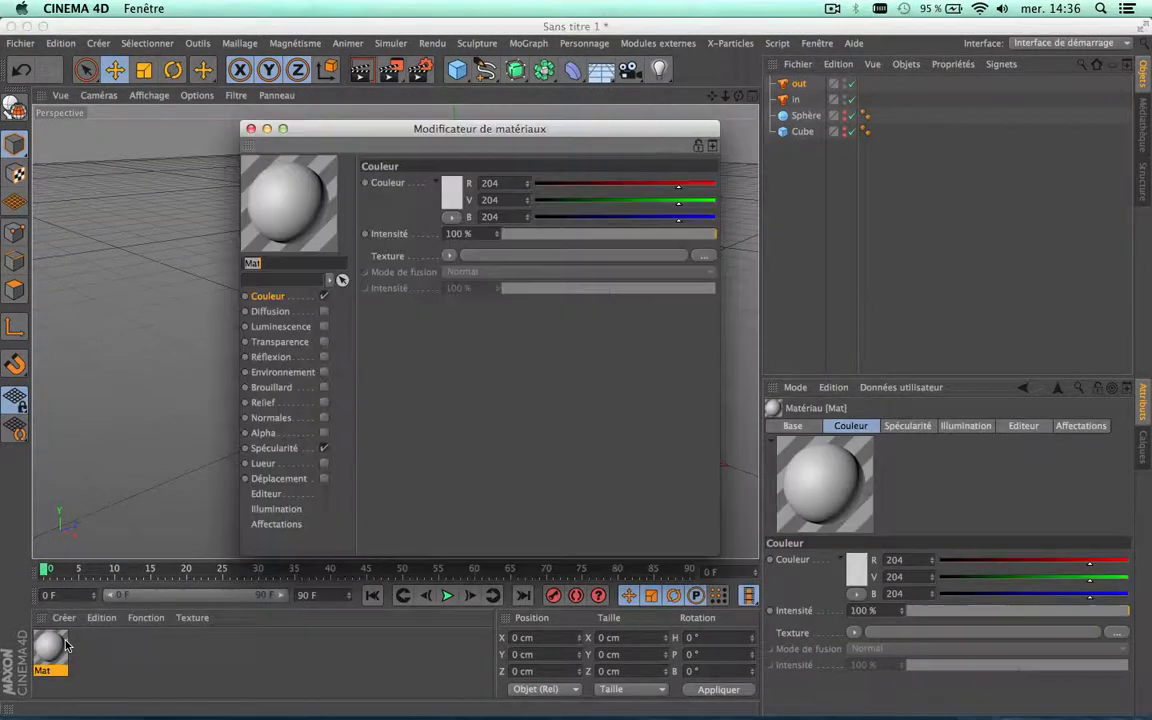
pyautogui.click(456, 199)
pyautogui.moveTo(502, 148); pyautogui.dragTo(516, 148)
pyautogui.click(449, 161)
pyautogui.moveTo(449, 161)
pyautogui.mouseDown()
pyautogui.moveTo(420, 182)
pyautogui.moveTo(463, 163)
pyautogui.moveTo(405, 172)
pyautogui.moveTo(446, 180)
pyautogui.mouseUp()
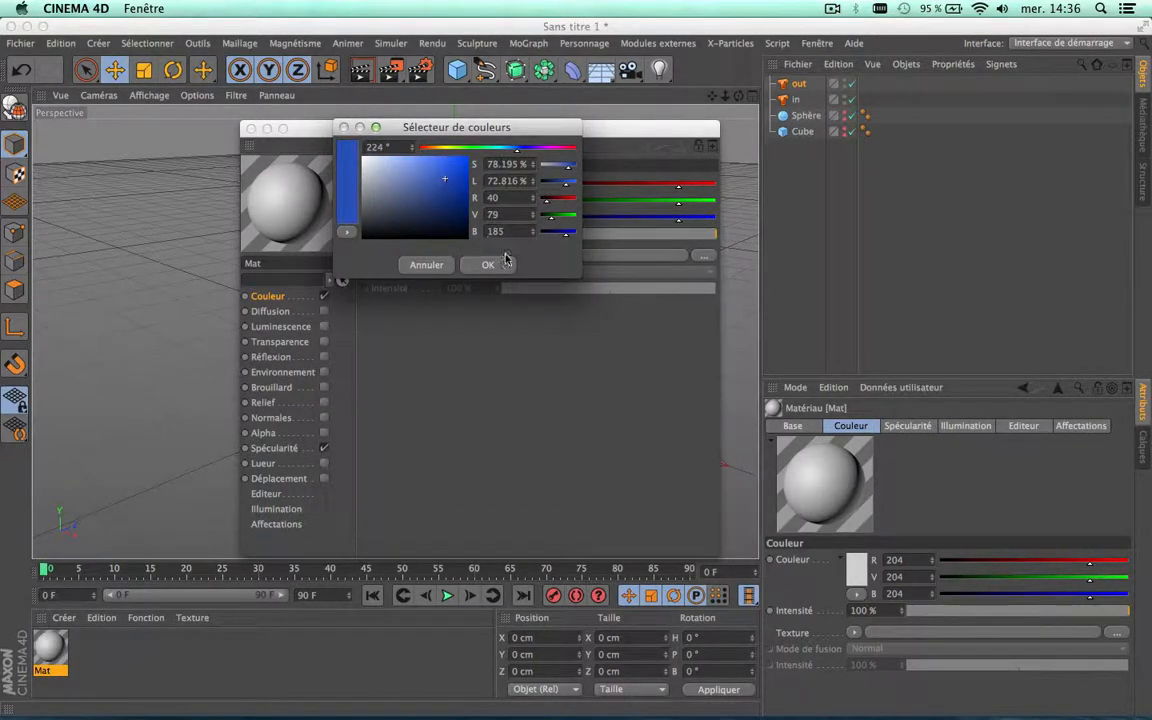
pyautogui.click(490, 264)
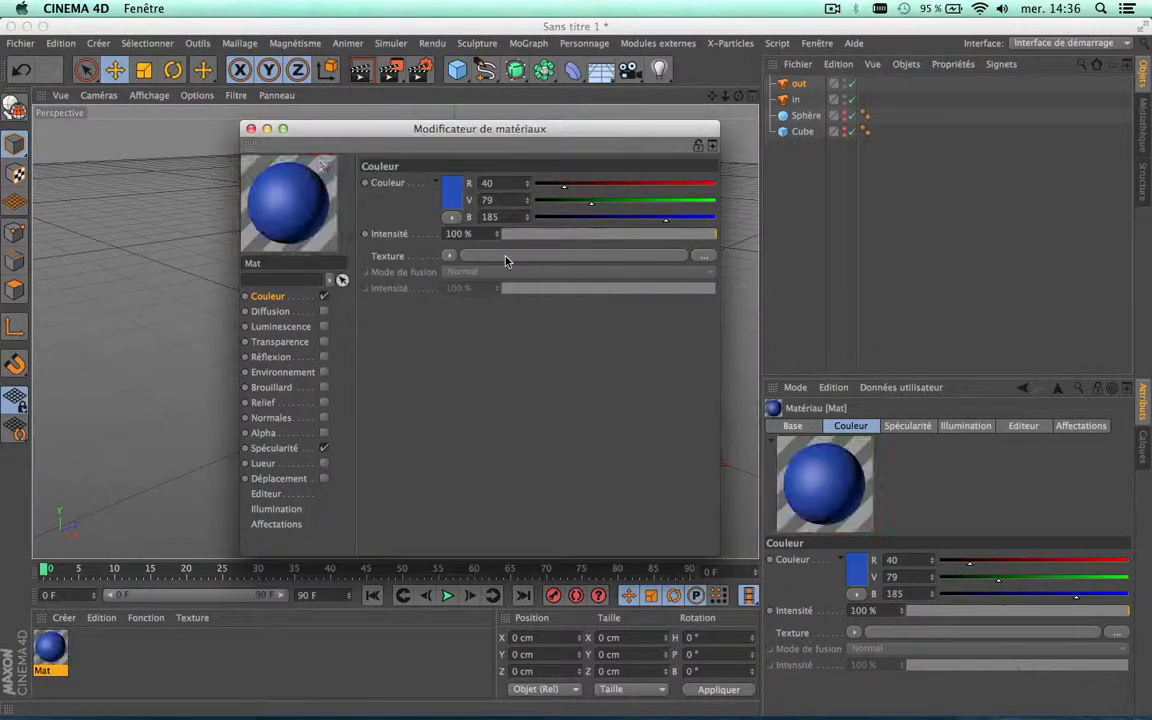
# Apply the blue material to the "out" object and a new default grey material to the "in" object
pyautogui.click(326, 448)
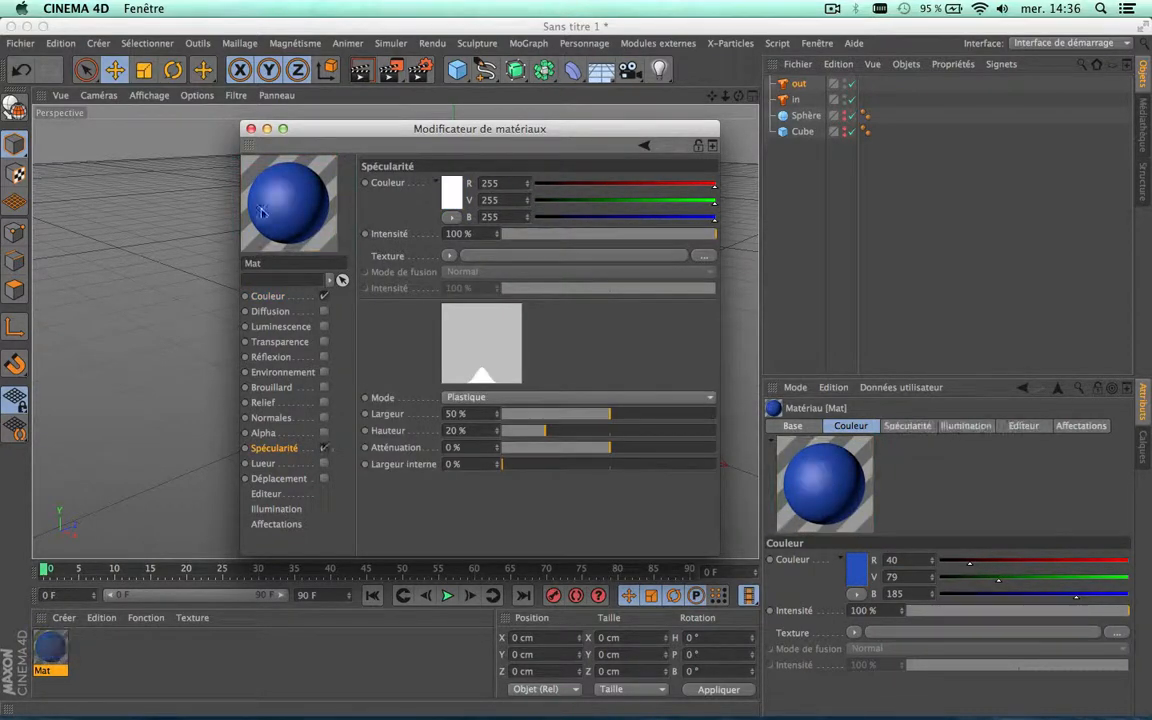
pyautogui.click(251, 129)
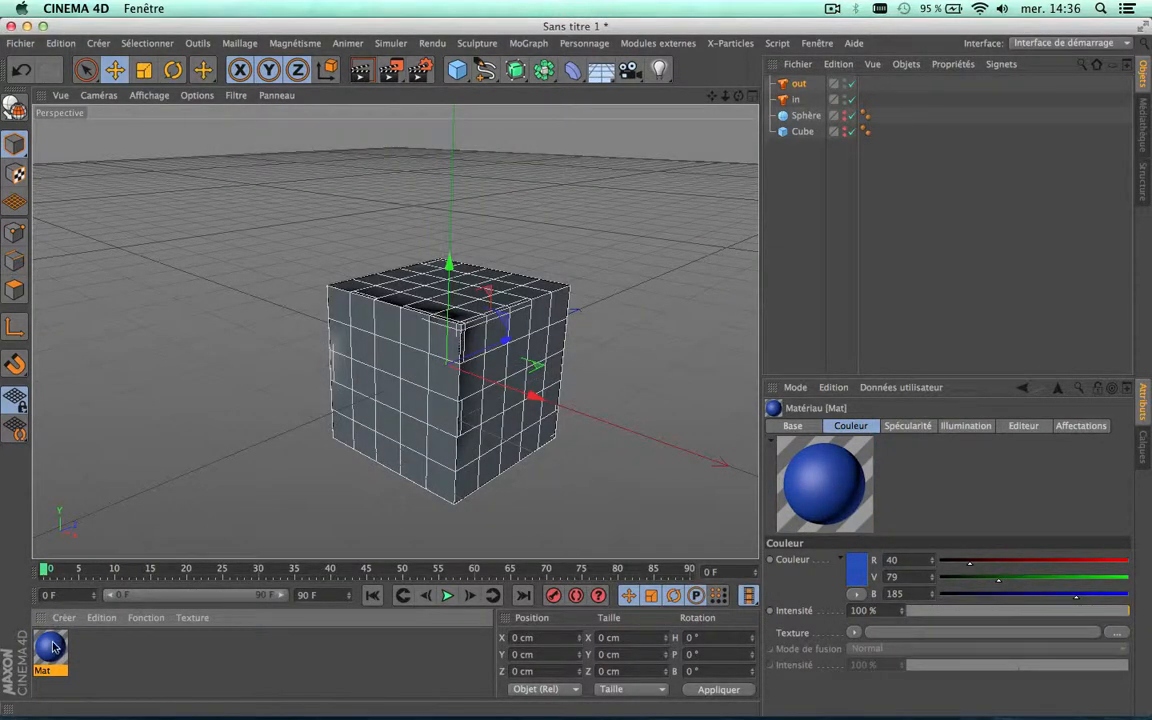
pyautogui.moveTo(797, 97); pyautogui.dragTo(800, 89)
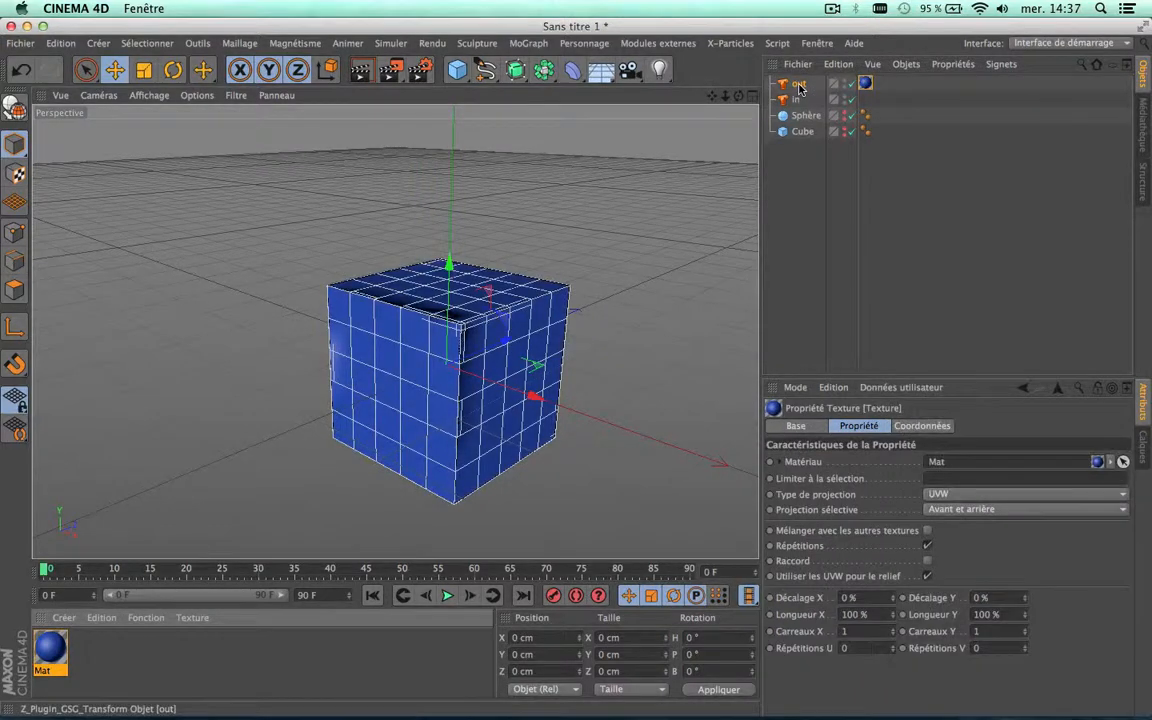
pyautogui.doubleClick(105, 676)
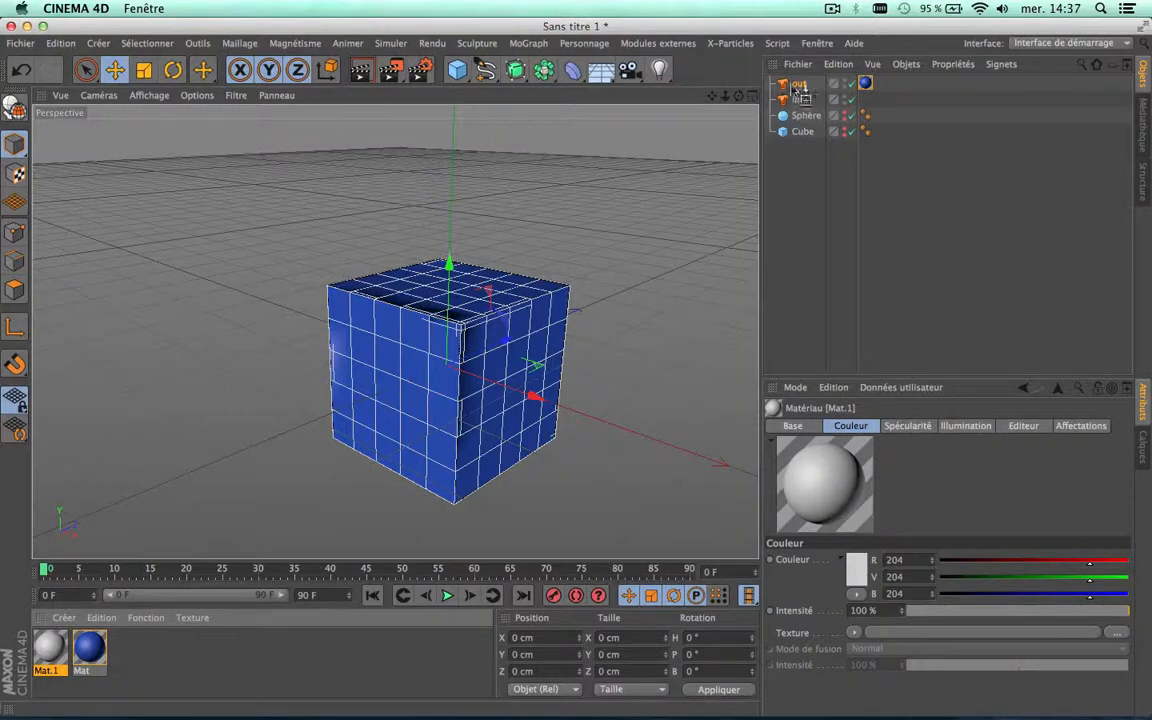
pyautogui.moveTo(795, 100); pyautogui.dragTo(797, 100)
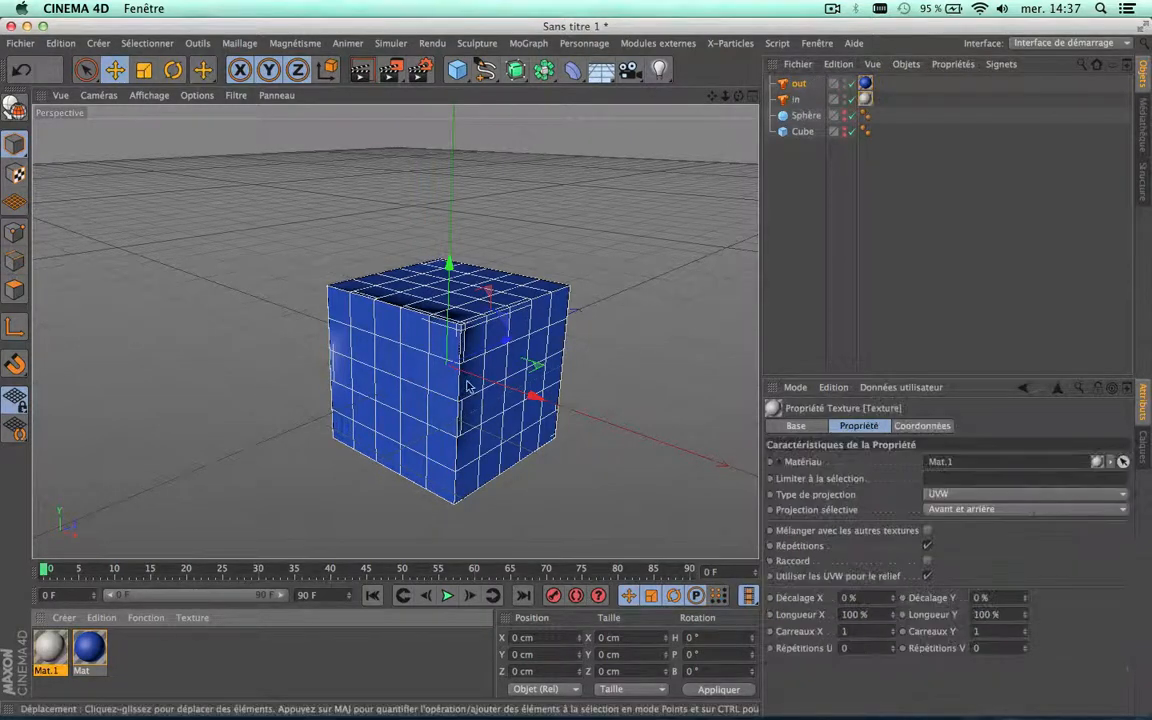
# Play the transition twice to compare the blue cube chunks with the grey sphere chunks, and return to frame 0
pyautogui.click(448, 597)
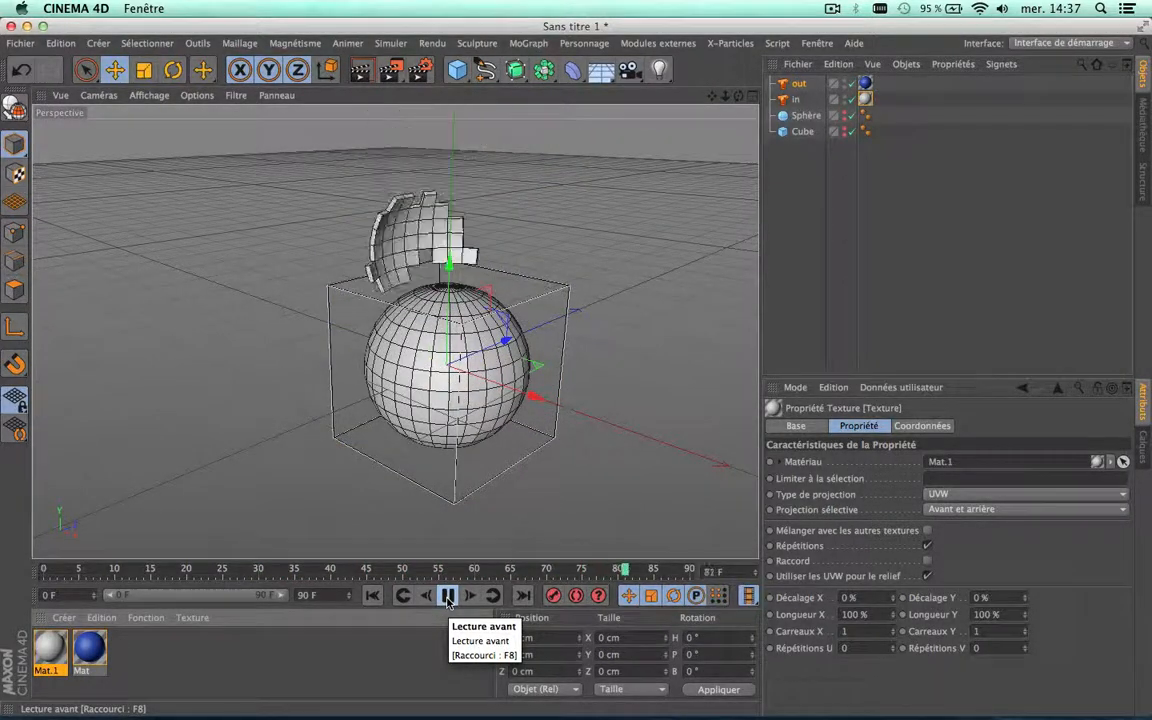
pyautogui.click(448, 596)
pyautogui.click(371, 598)
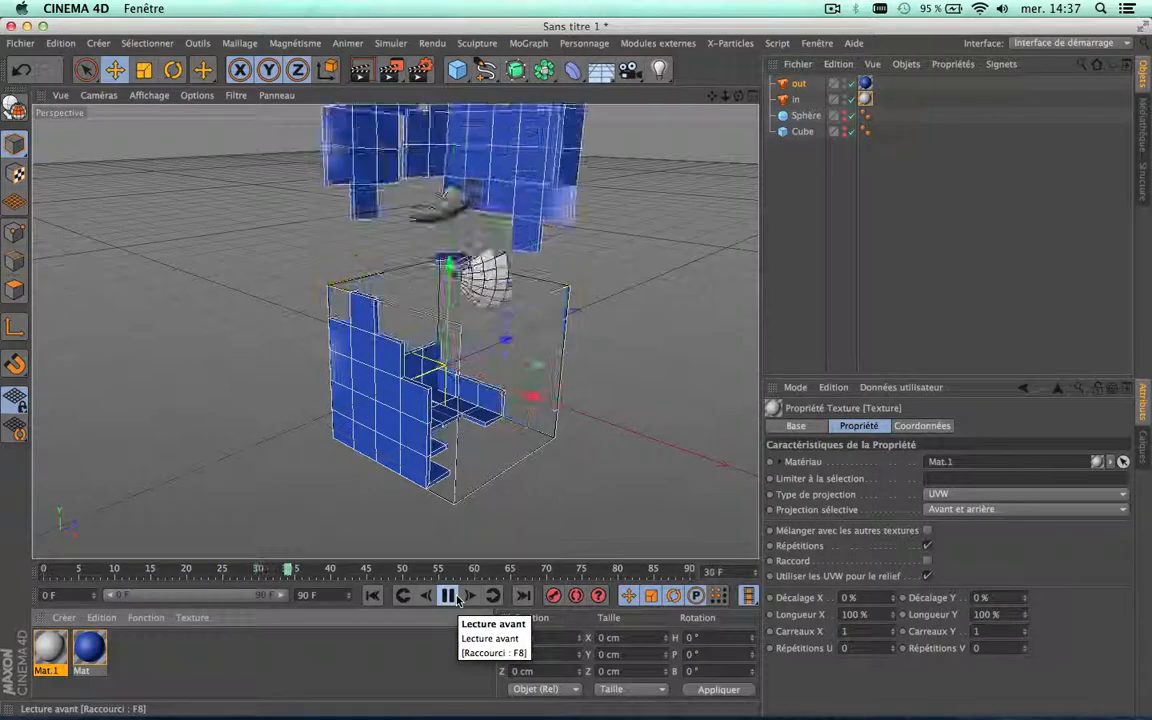
pyautogui.click(449, 597)
pyautogui.click(373, 597)
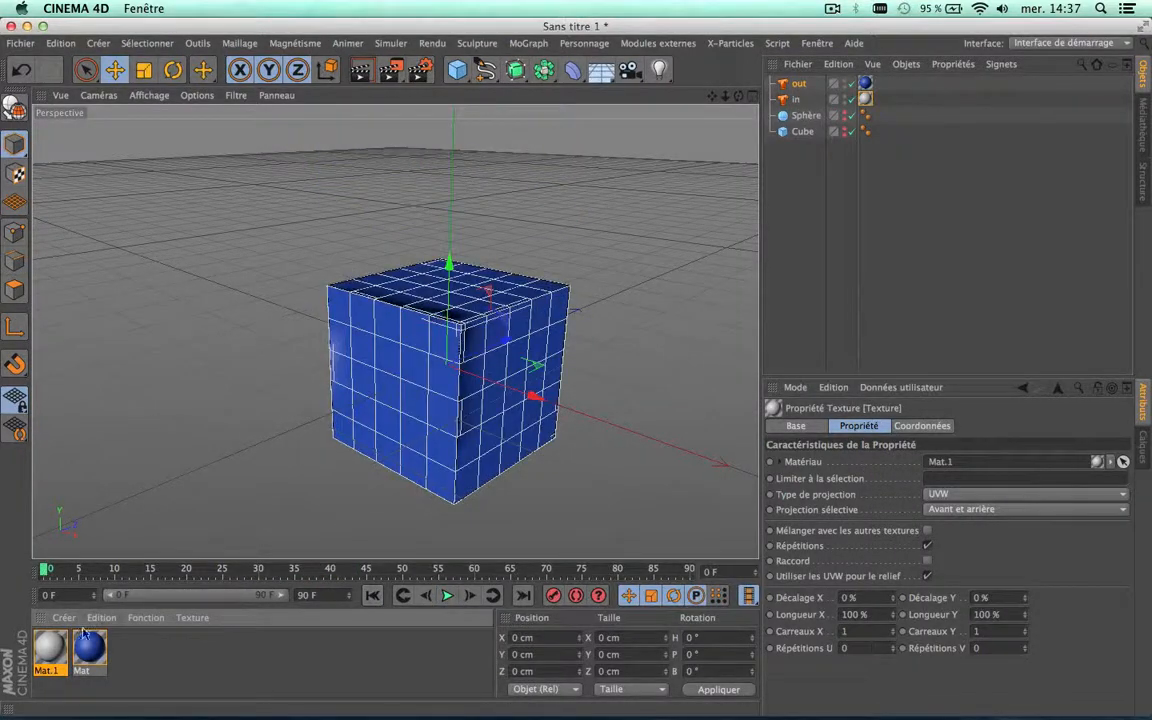
# Replace the grey material on the "in" object with the blue material
pyautogui.moveTo(797, 107); pyautogui.dragTo(825, 96)
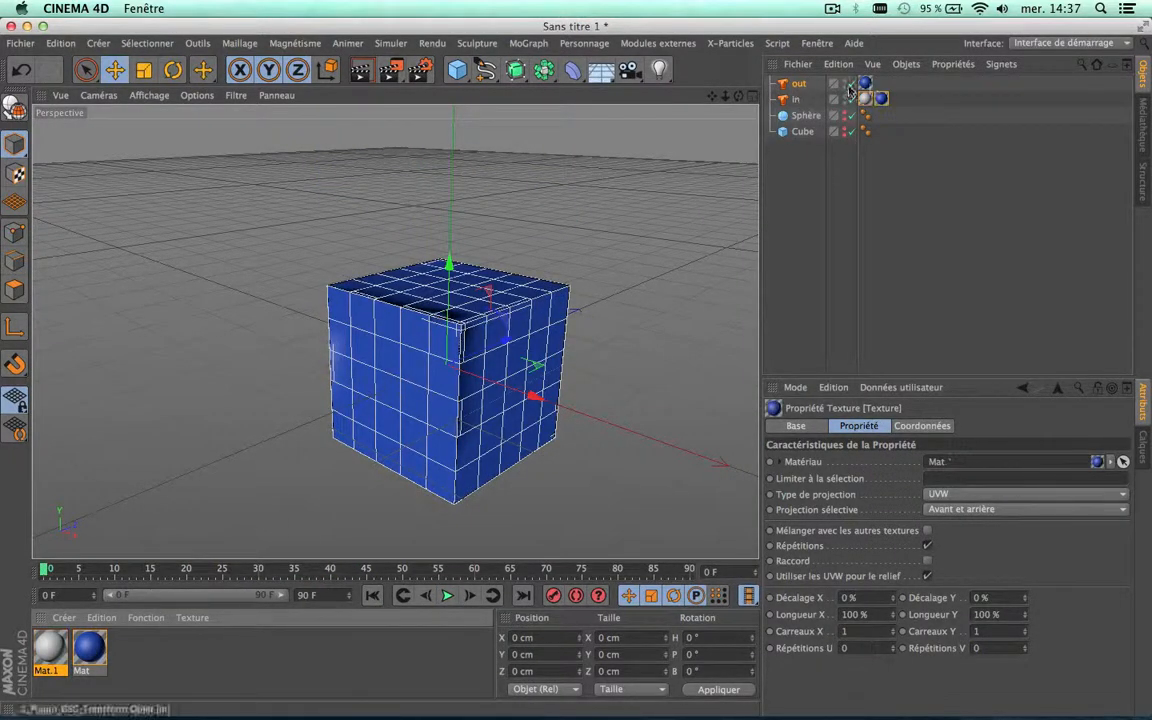
pyautogui.click(864, 99)
pyautogui.press('Delete')
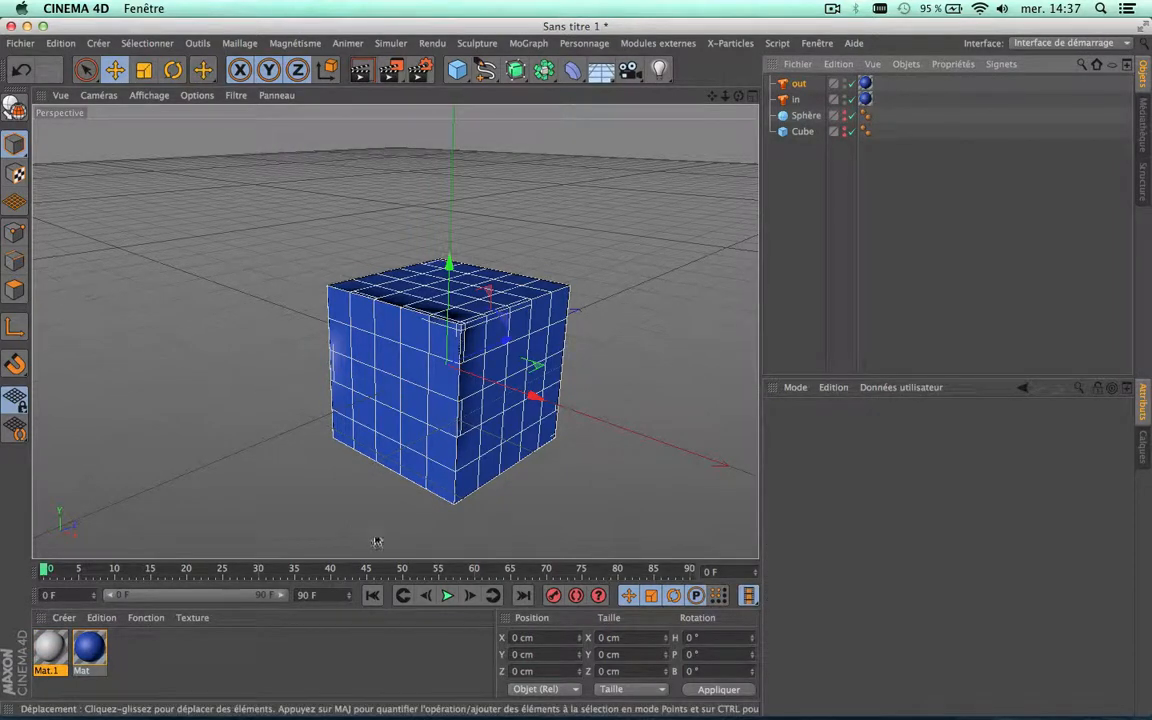
# Play the all-blue transition, go to frame 90 and render the view to inspect the sphere's surface for seams
pyautogui.click(448, 596)
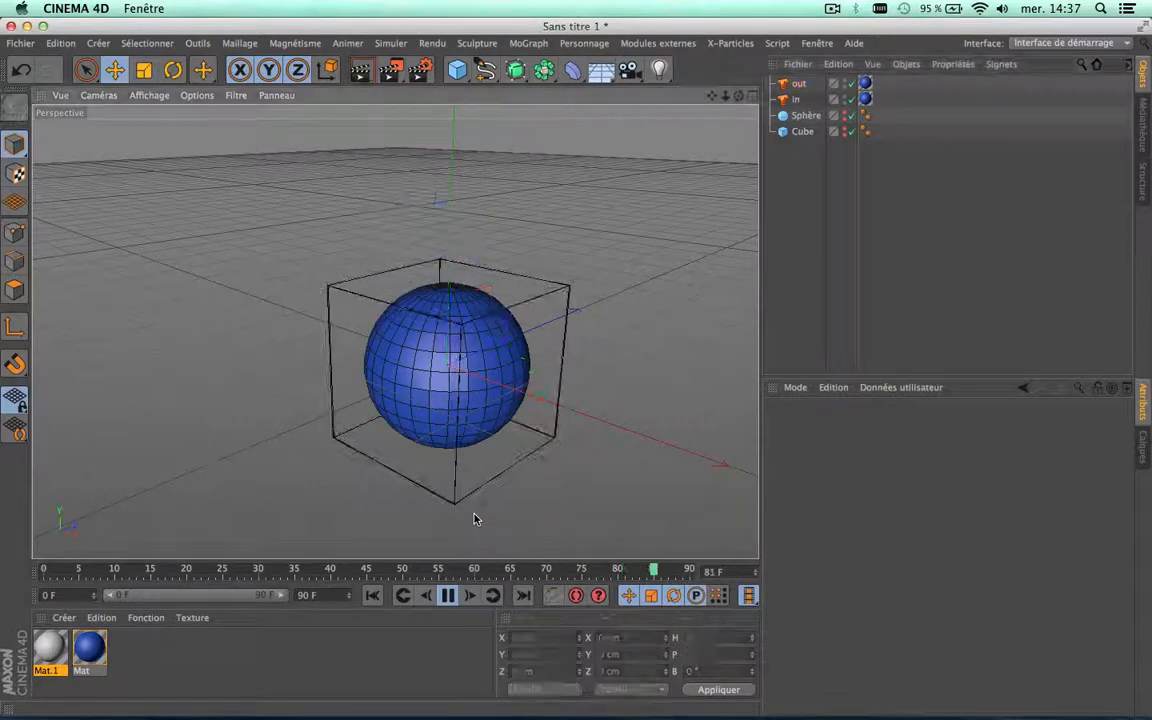
pyautogui.click(447, 596)
pyautogui.moveTo(415, 575); pyautogui.dragTo(689, 571)
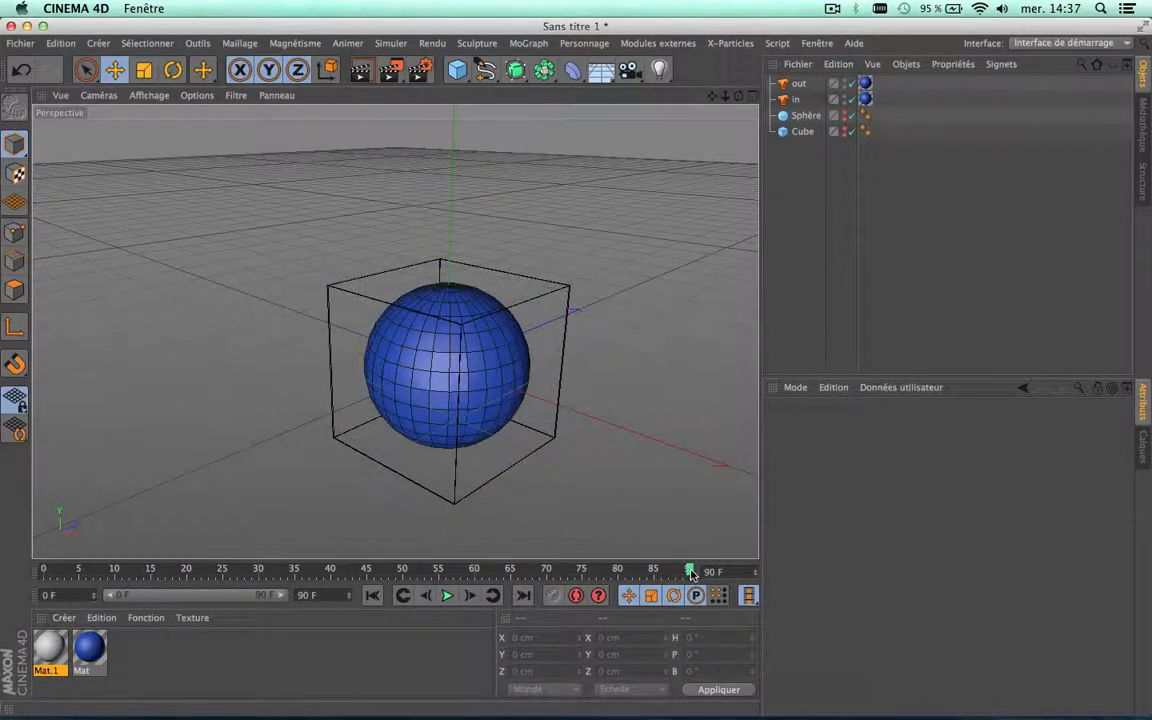
pyautogui.scroll(5, 440, 360)
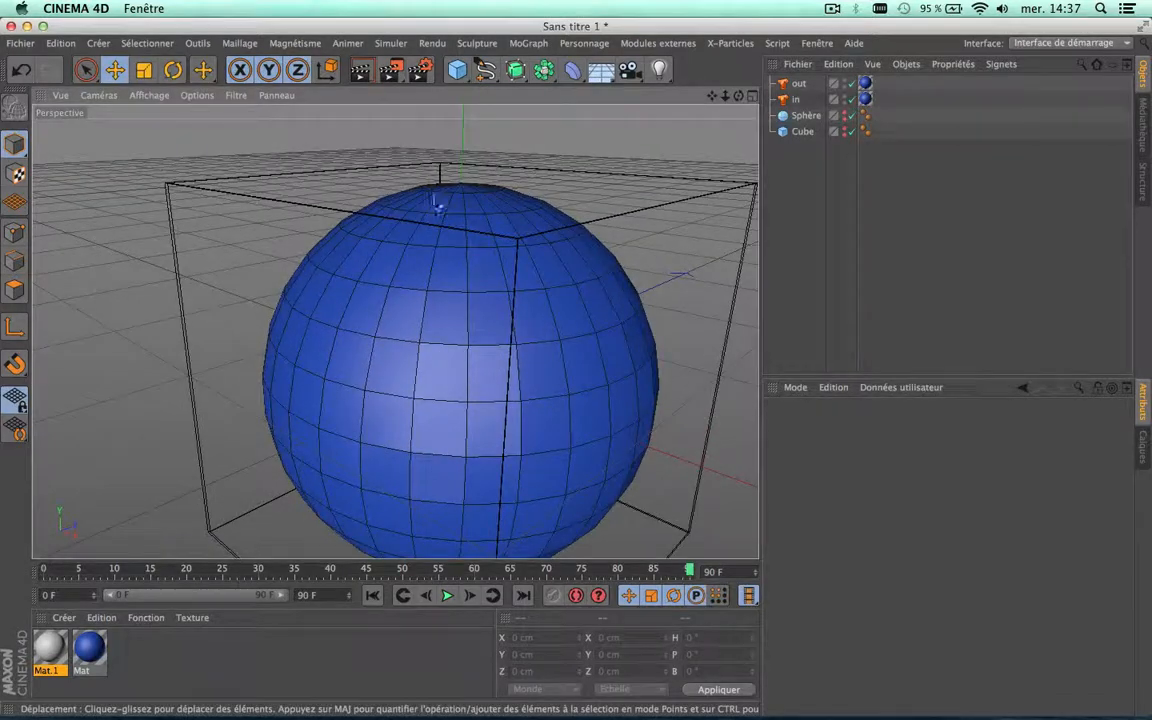
pyautogui.click(357, 70)
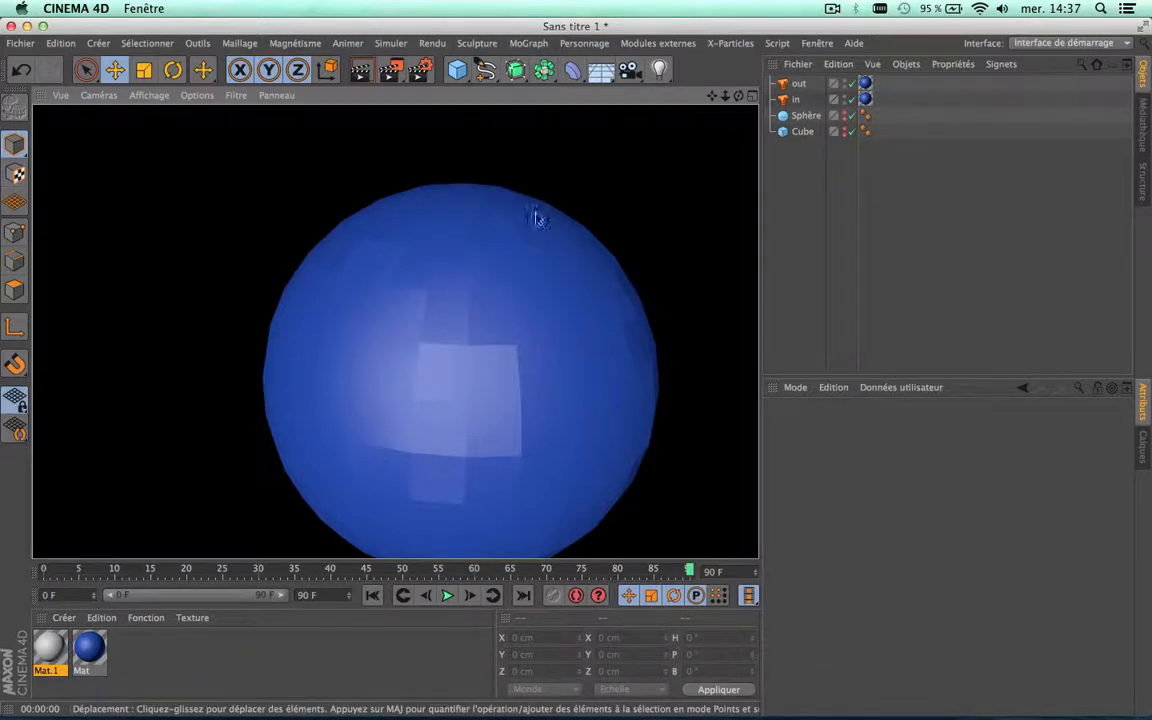
# Enable Weld for both the "out" and "in" Transform objects and render the view to check the sphere
pyautogui.click(799, 85)
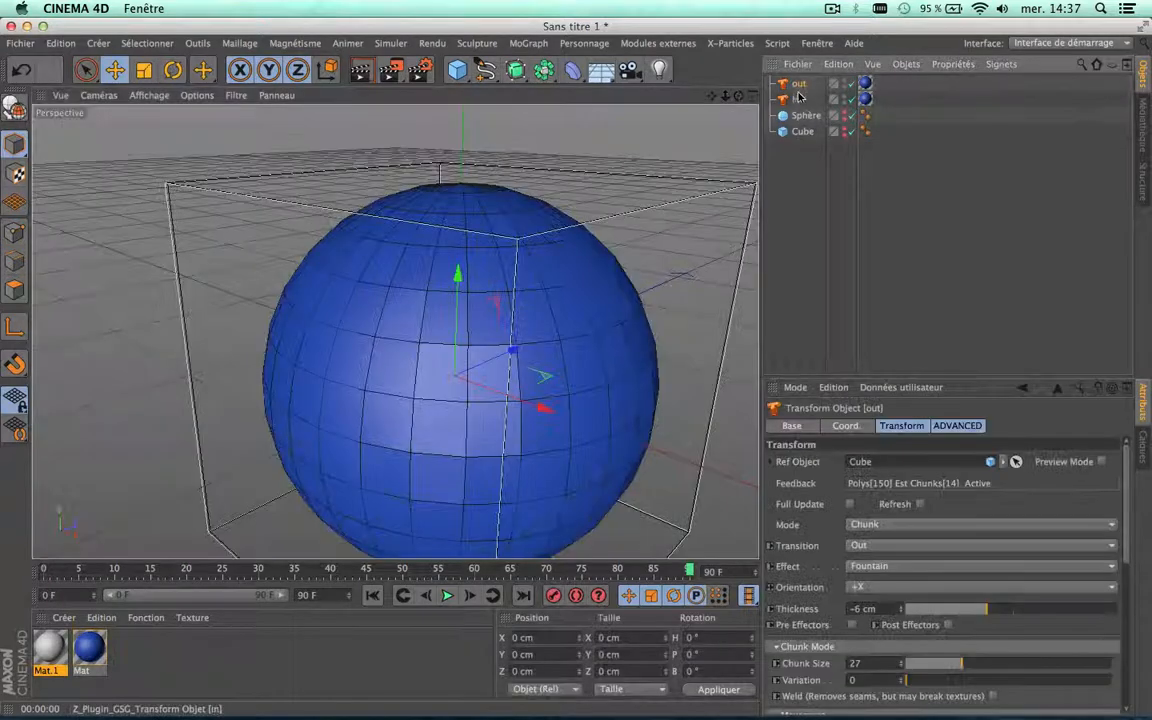
pyautogui.keyDown('shift'); pyautogui.click(796, 99); pyautogui.keyUp('shift')
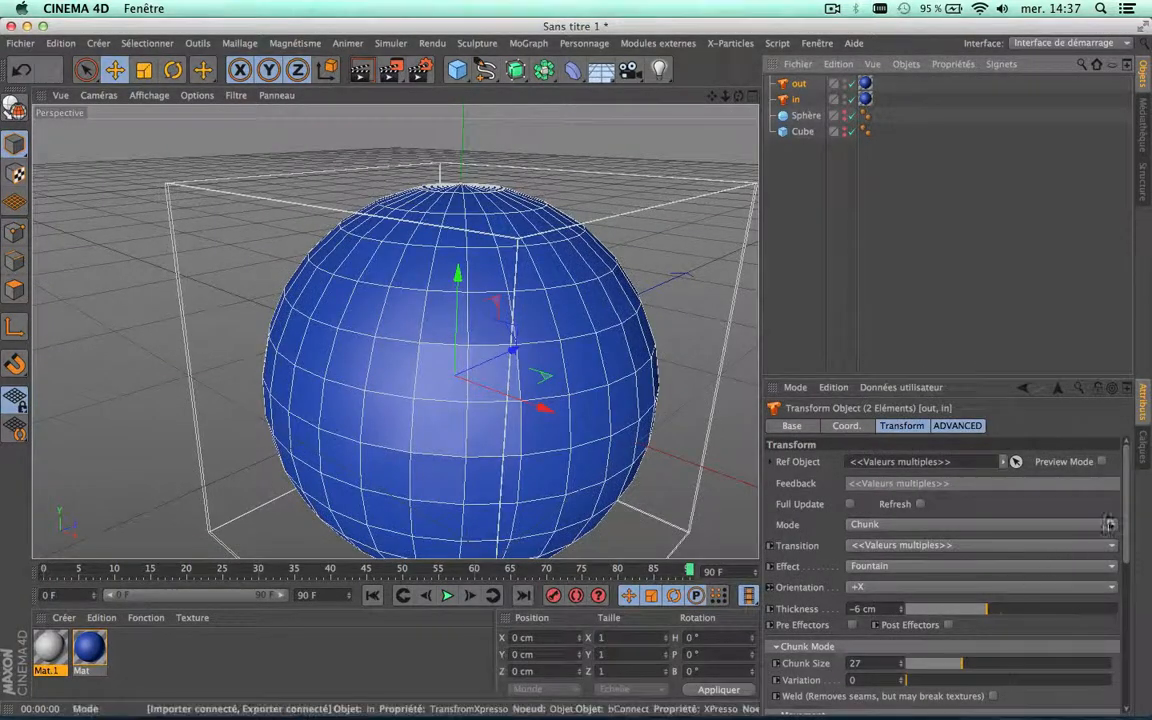
pyautogui.scroll(-2, 1135, 533)
pyautogui.scroll(-3, 1135, 533)
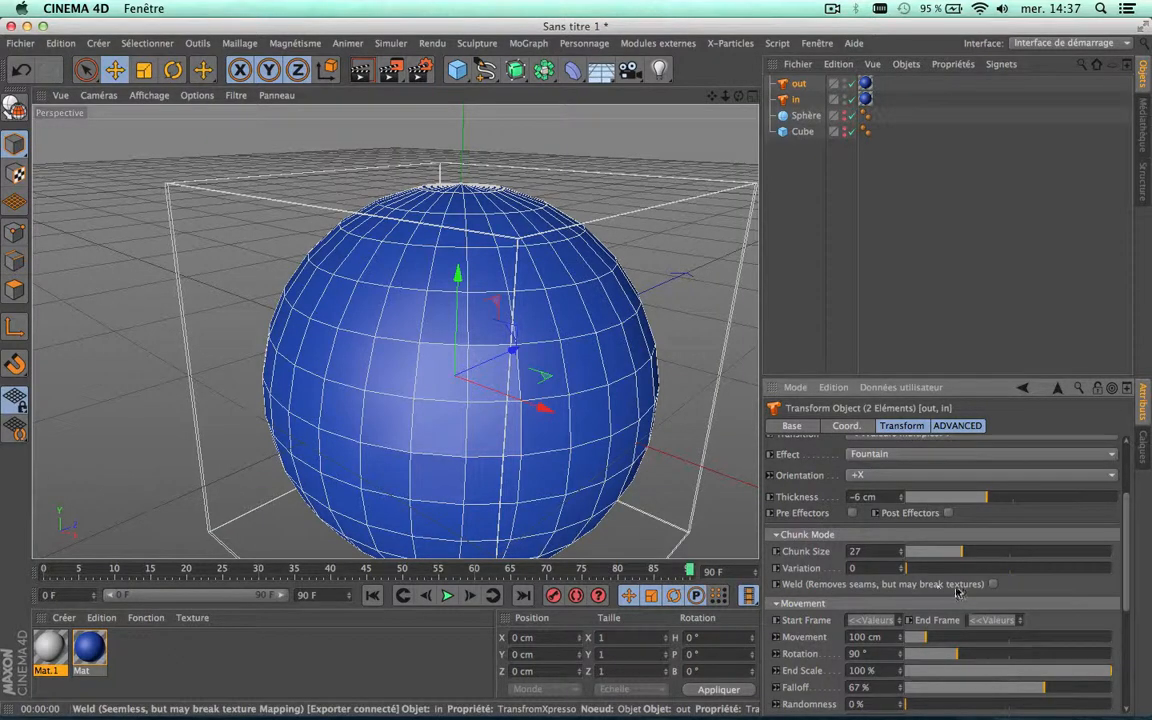
pyautogui.click(993, 584)
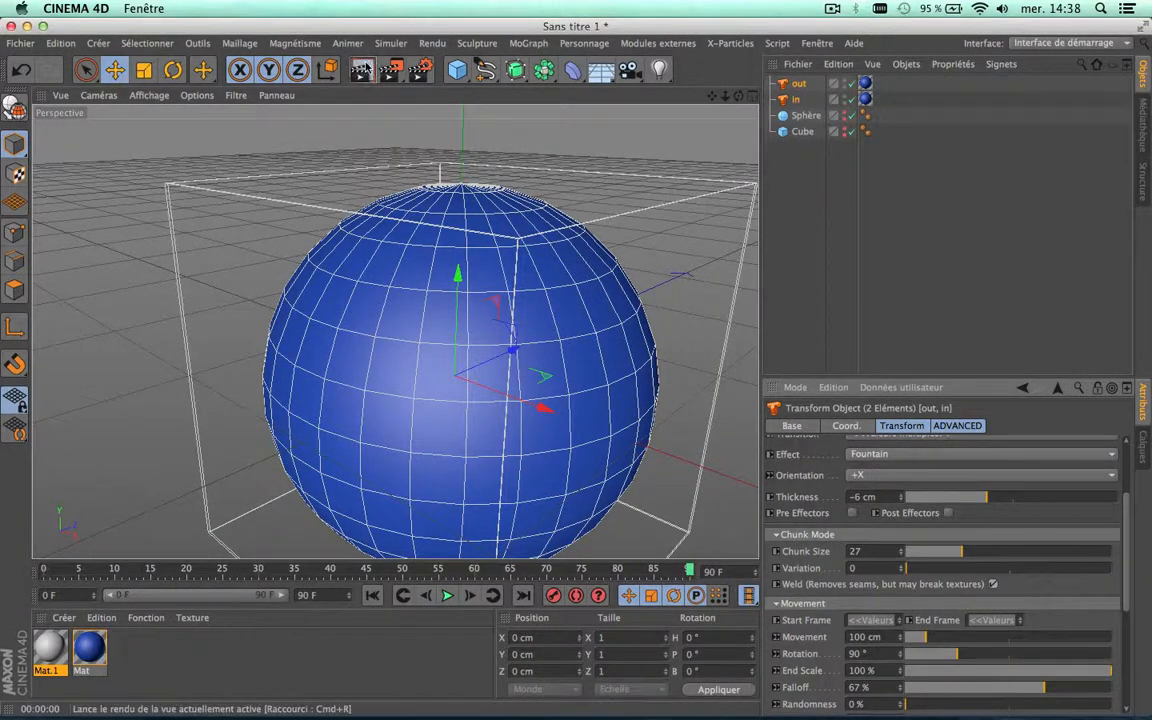
pyautogui.hotkey('ctrl', 'r')
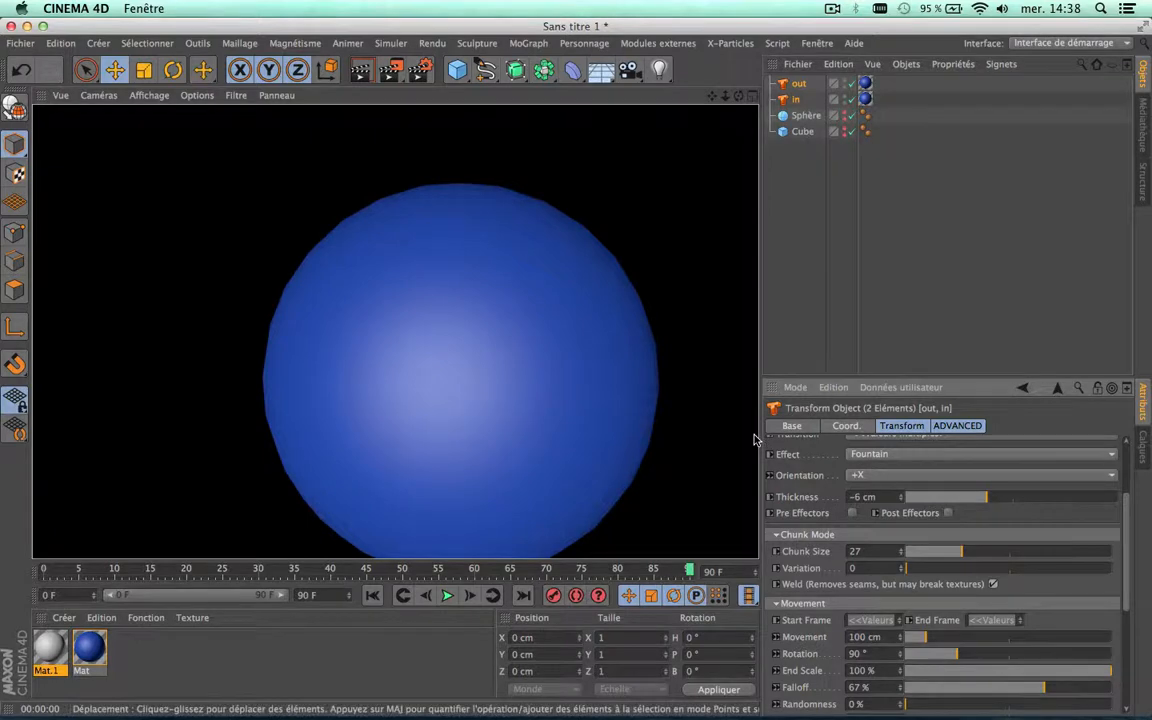
# Render the sphere with Weld switched off for comparison, and turn Weld back on for both Transform objects
pyautogui.click(994, 584)
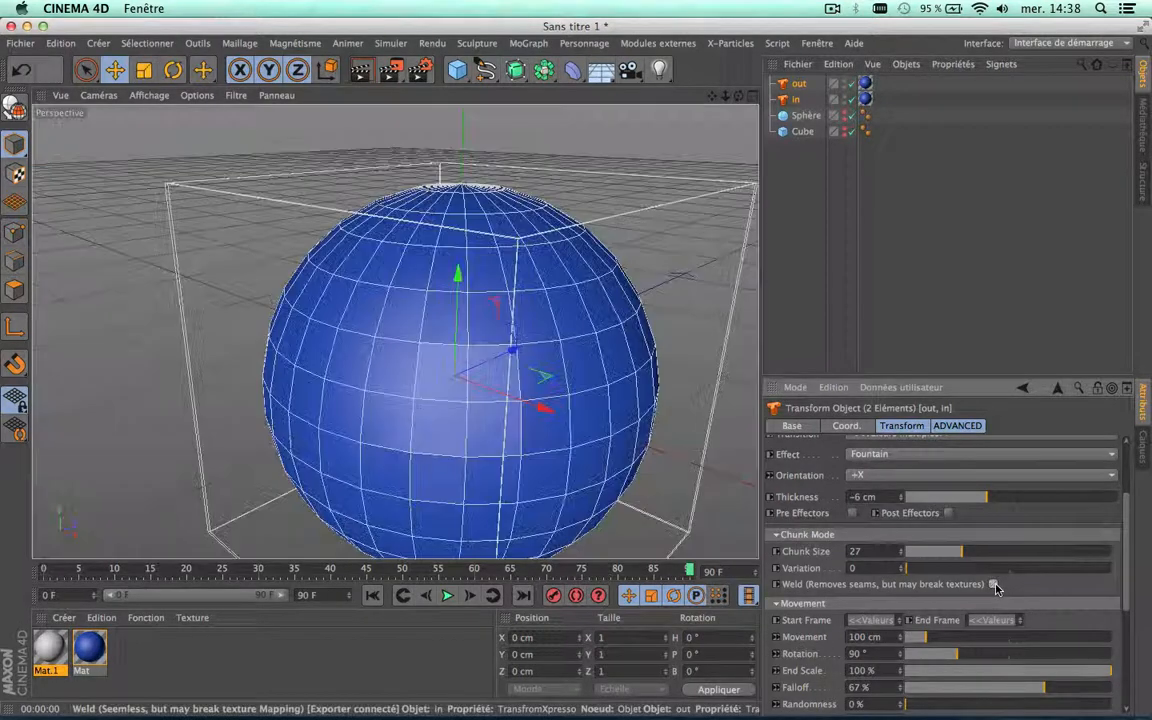
pyautogui.click(361, 69)
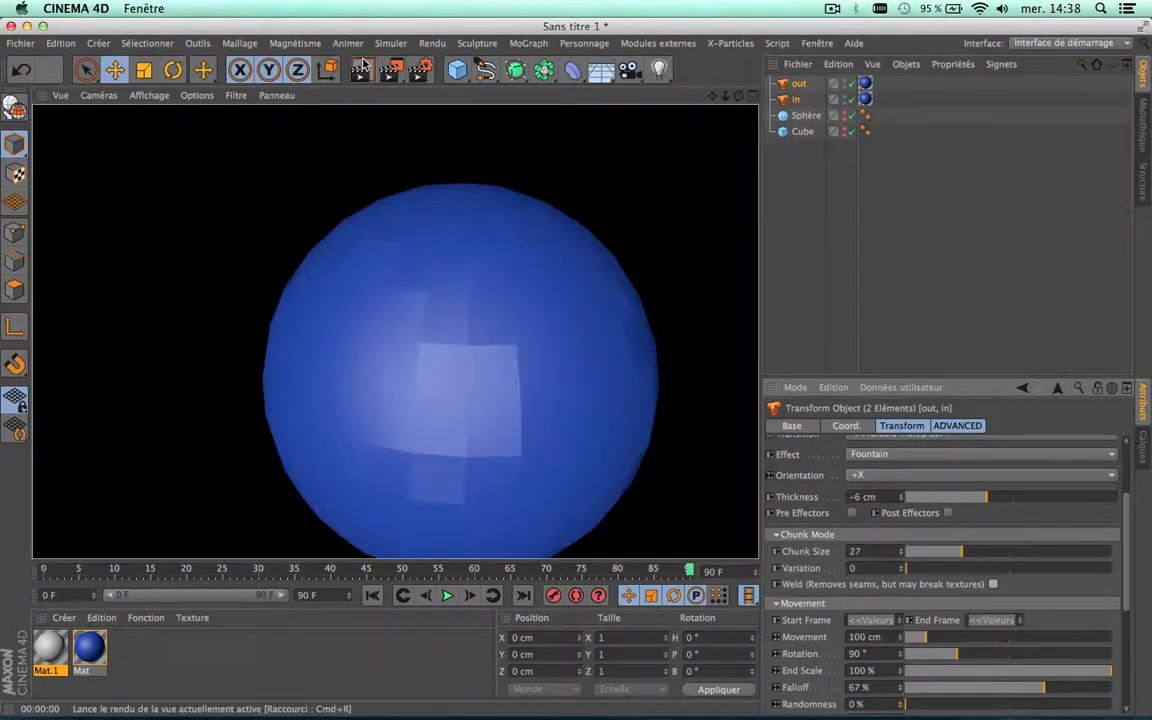
pyautogui.click(994, 584)
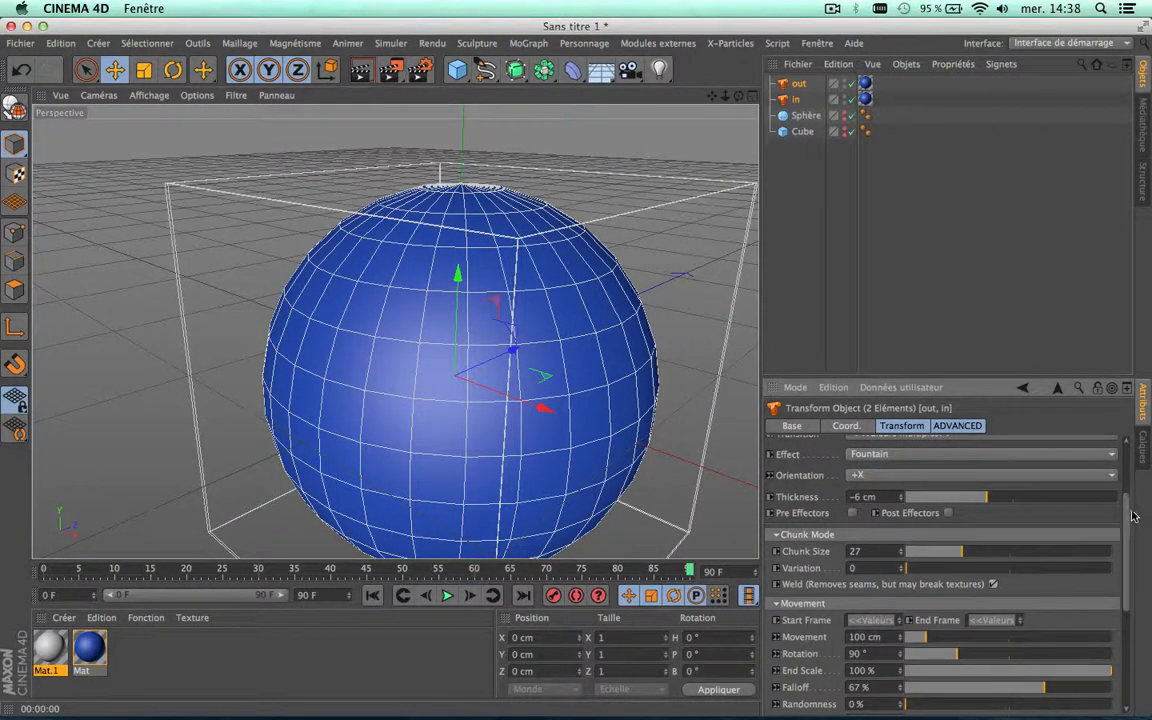
# Look through the effects available for the two Transform objects, keeping Fountain selected
pyautogui.moveTo(1129, 516); pyautogui.dragTo(1124, 484)
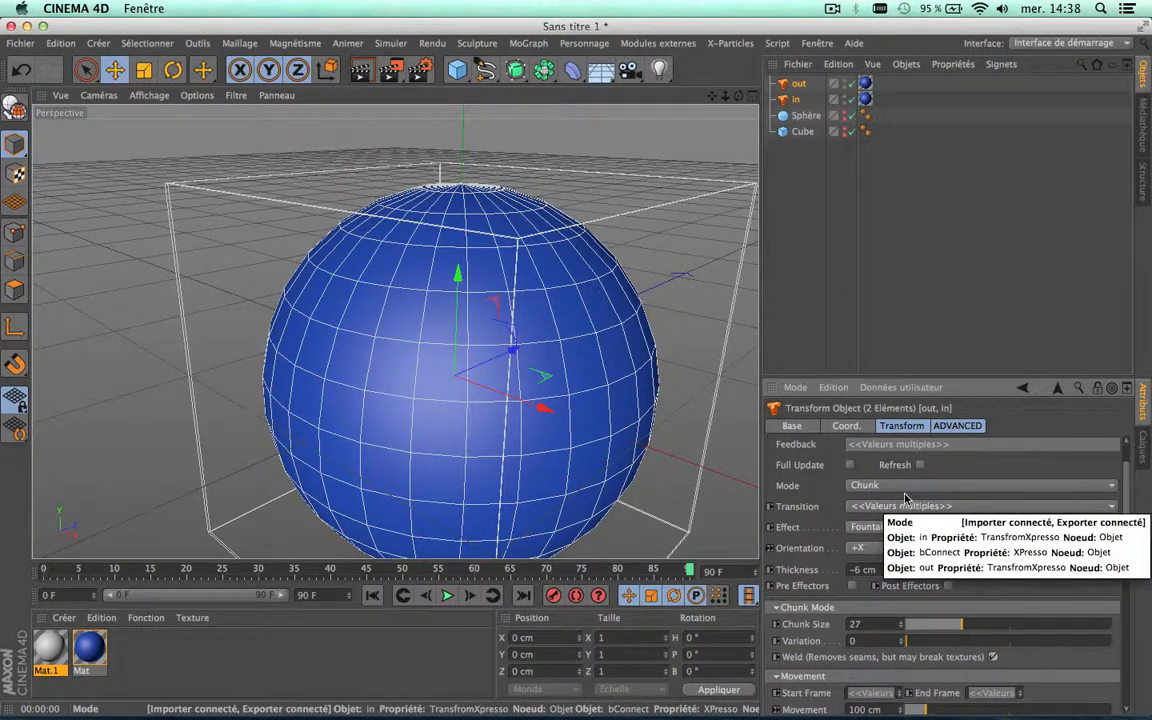
pyautogui.click(872, 527)
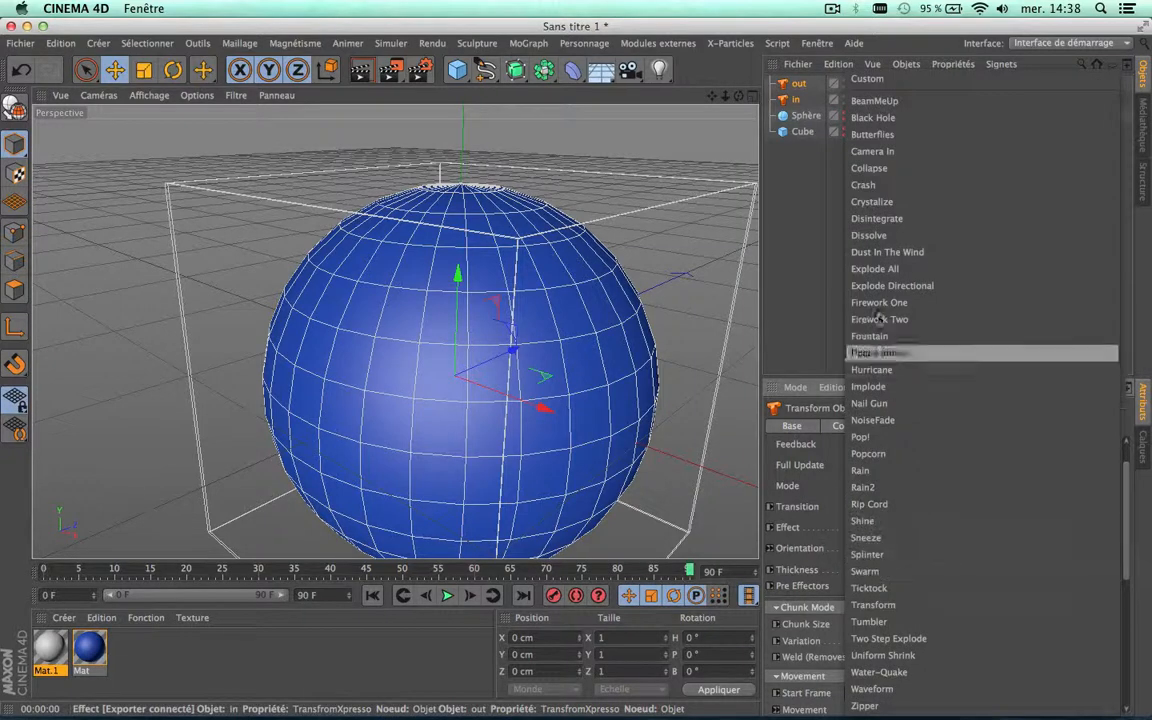
pyautogui.click(798, 285)
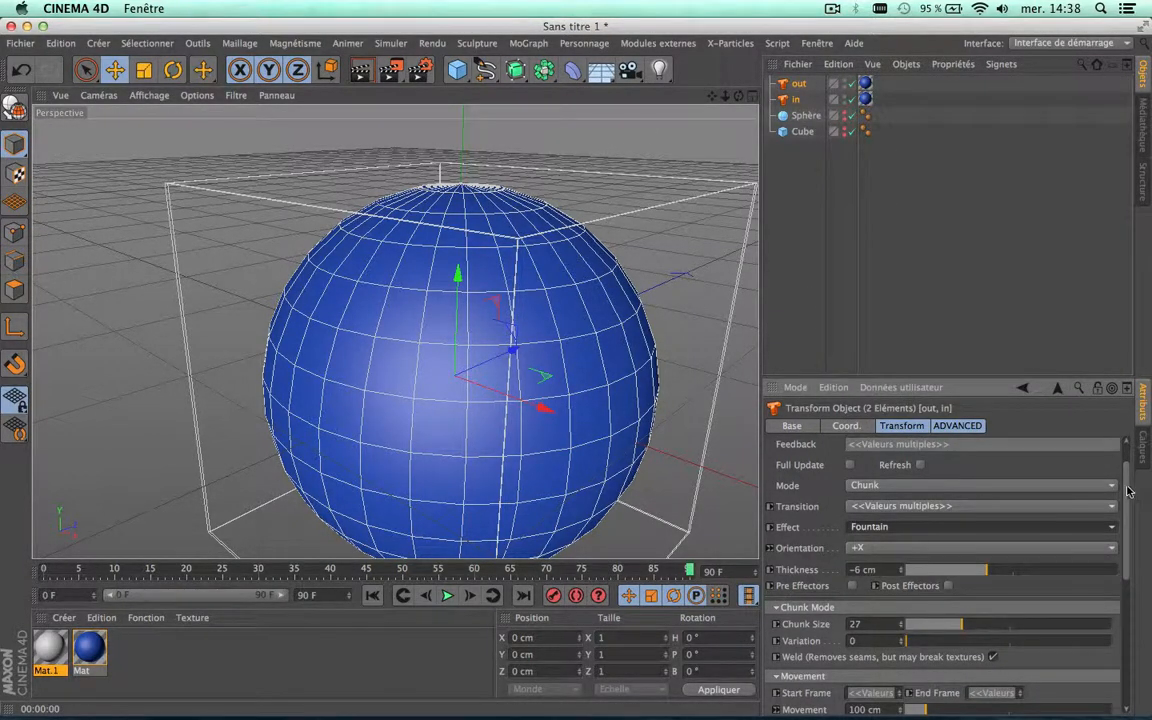
pyautogui.moveTo(1126, 487)
pyautogui.mouseDown()
pyautogui.moveTo(1124, 559)
pyautogui.moveTo(1121, 467)
pyautogui.mouseUp()
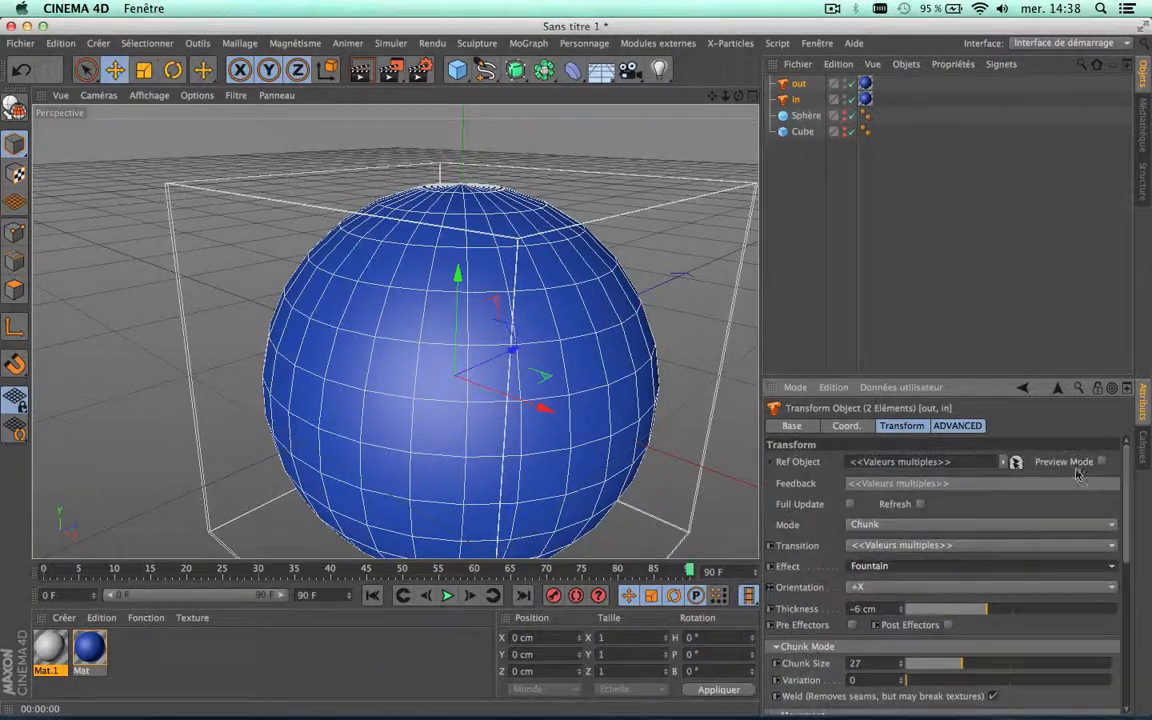
# Clear the scene by deleting all four objects and both materials
pyautogui.click(938, 524)
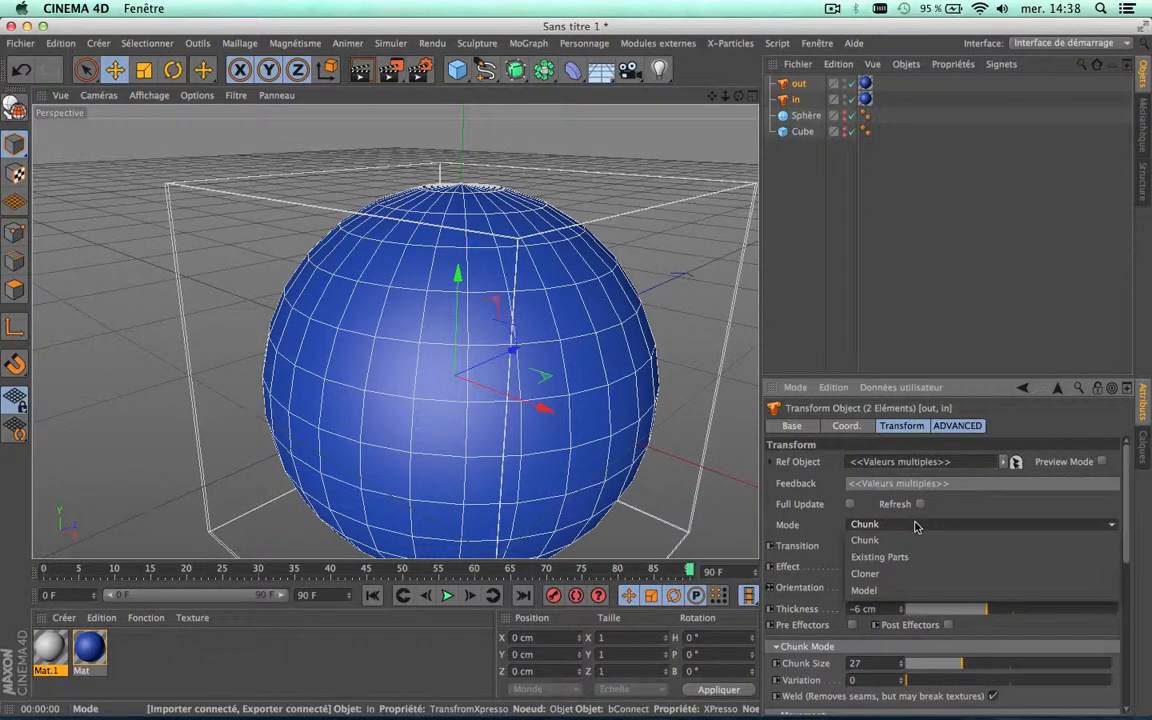
pyautogui.click(797, 149)
pyautogui.press('super+a')
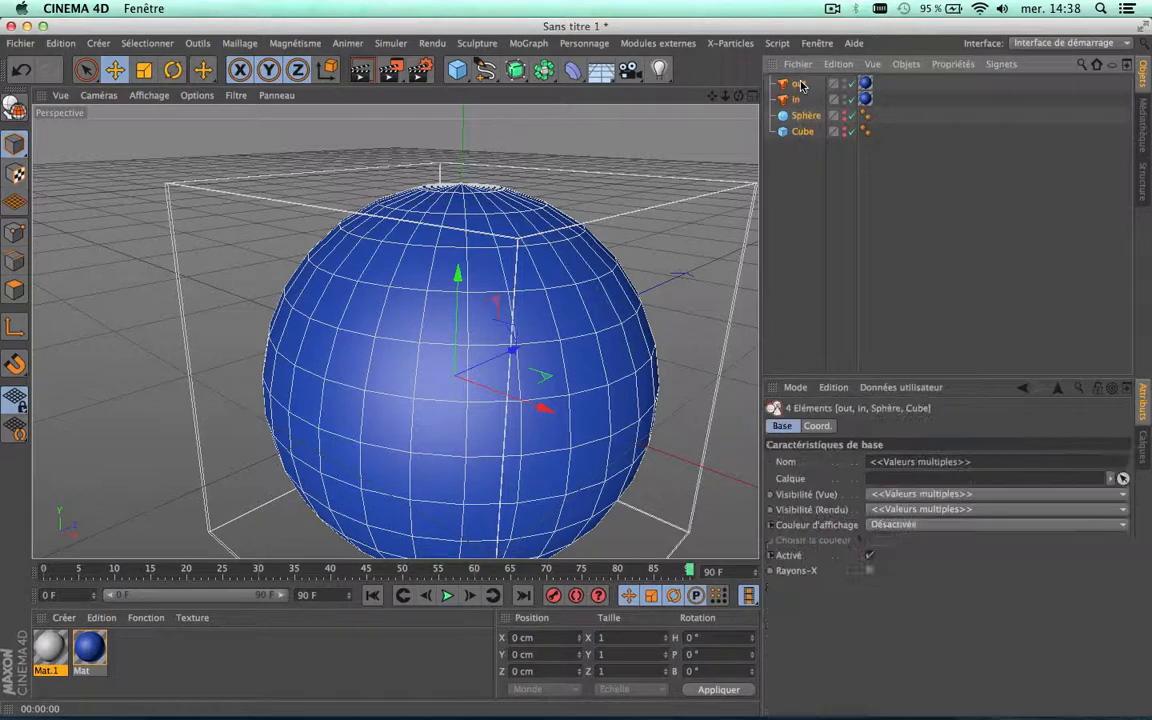
pyautogui.press('BackSpace')
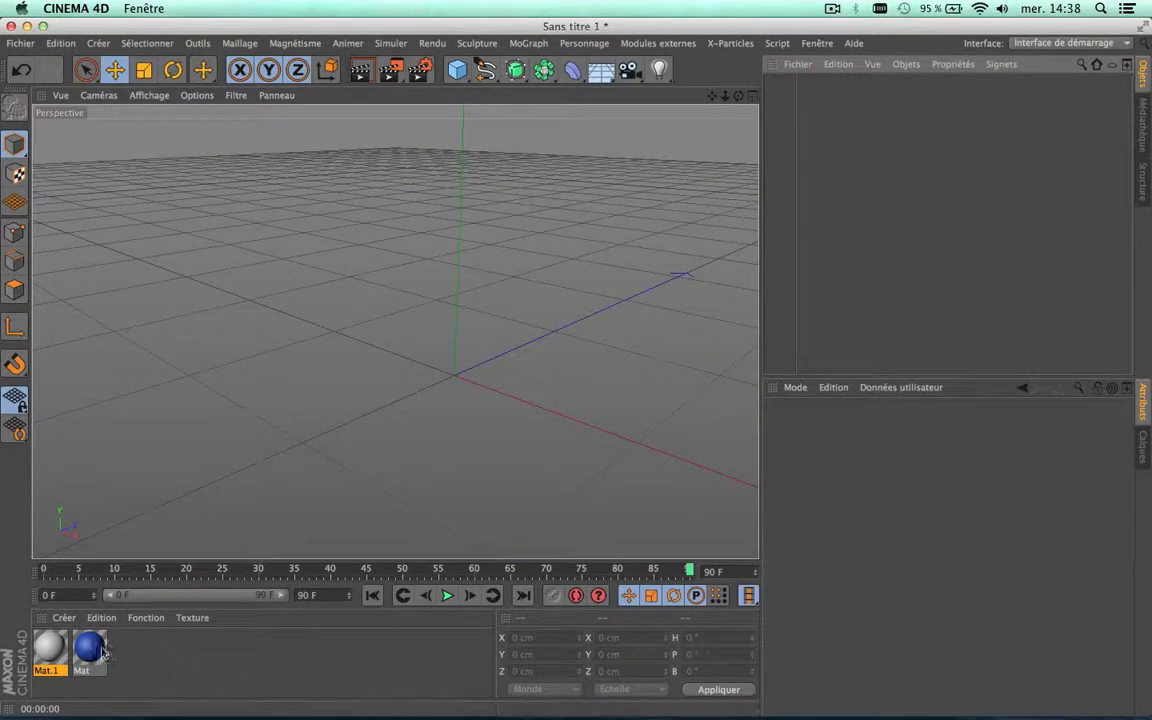
pyautogui.press('super+a')
pyautogui.press('BackSpace')
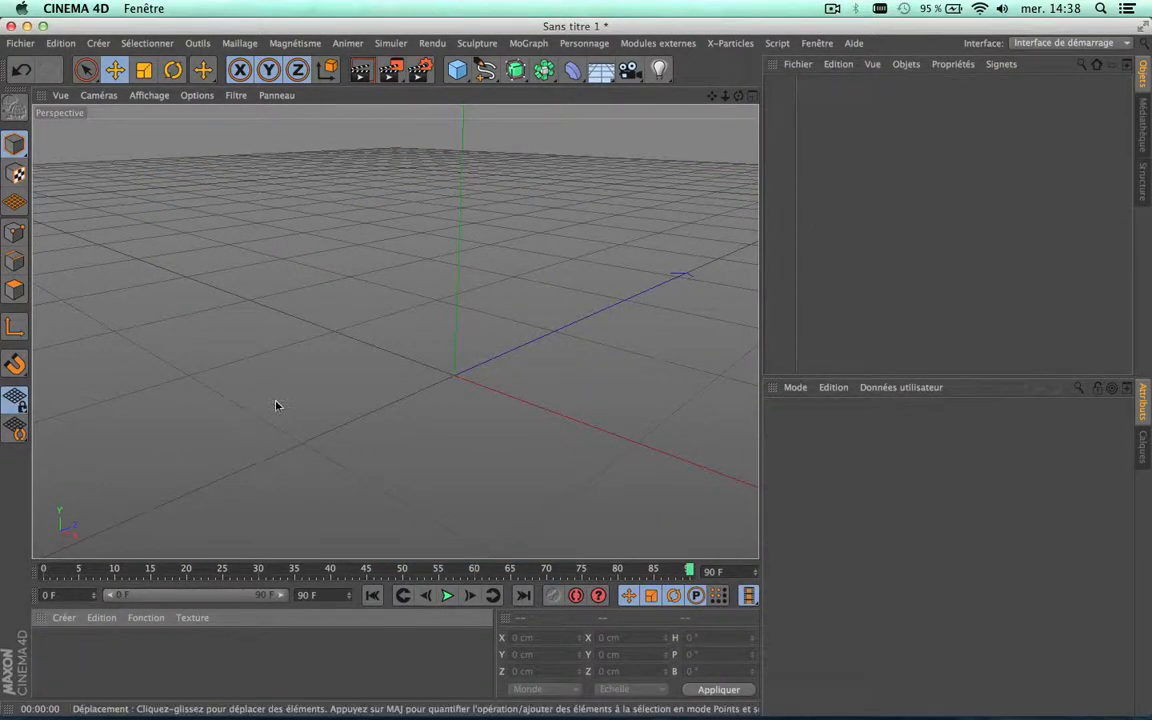
# Add a cube and flatten it into a slab about 29 cm high and 90 cm deep
pyautogui.click(457, 69)
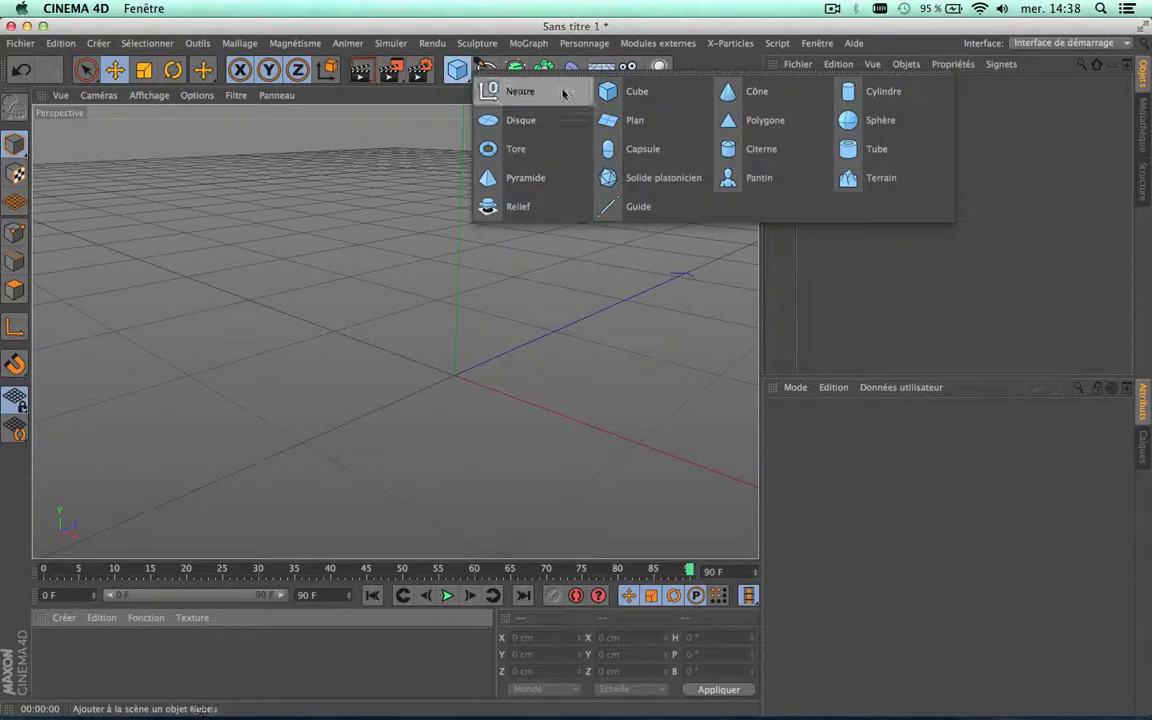
pyautogui.click(615, 100)
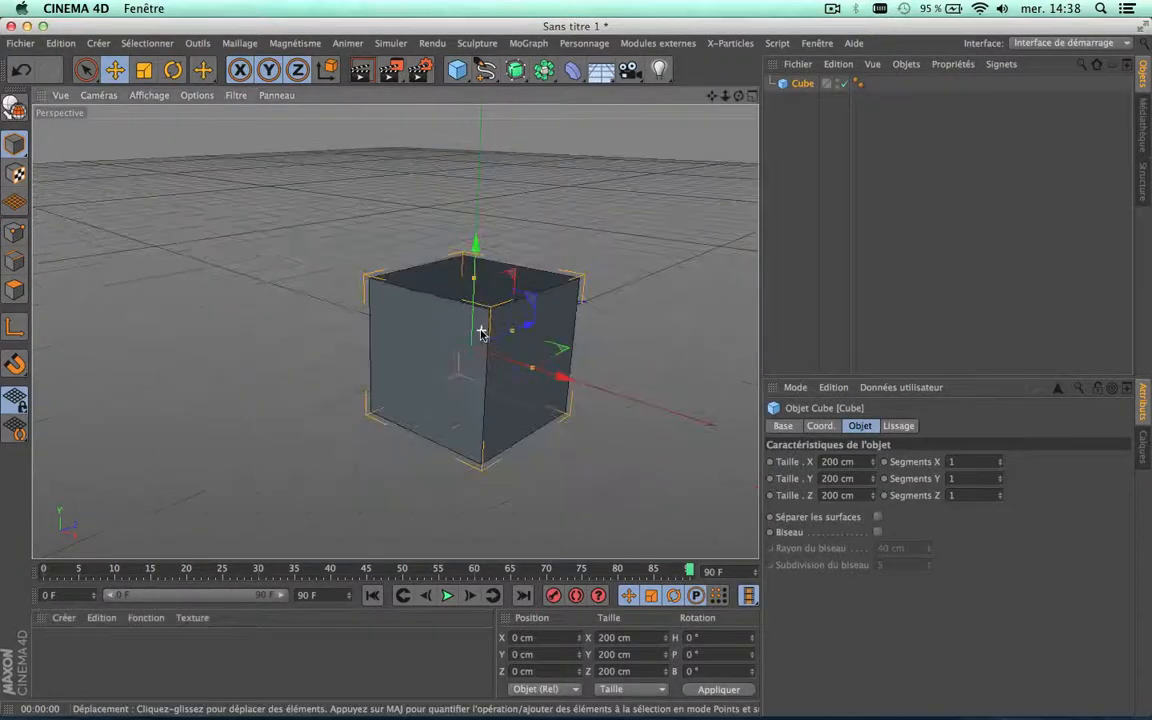
pyautogui.moveTo(475, 277); pyautogui.dragTo(494, 330)
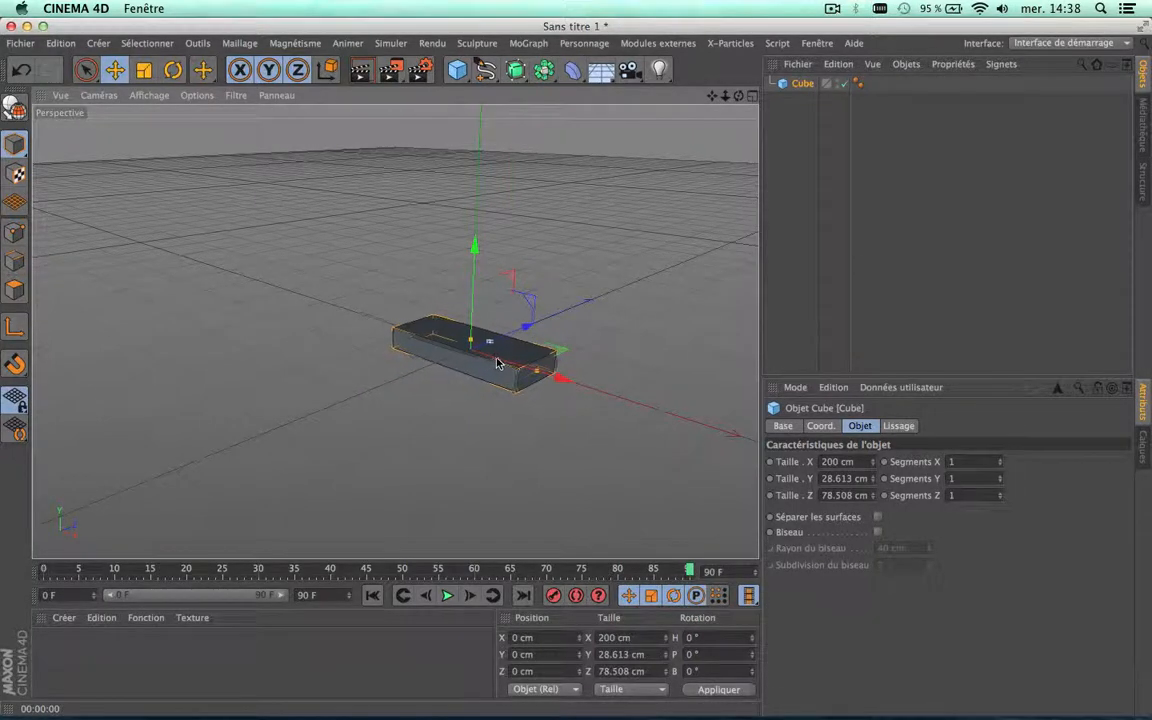
pyautogui.scroll(3, 494, 330)
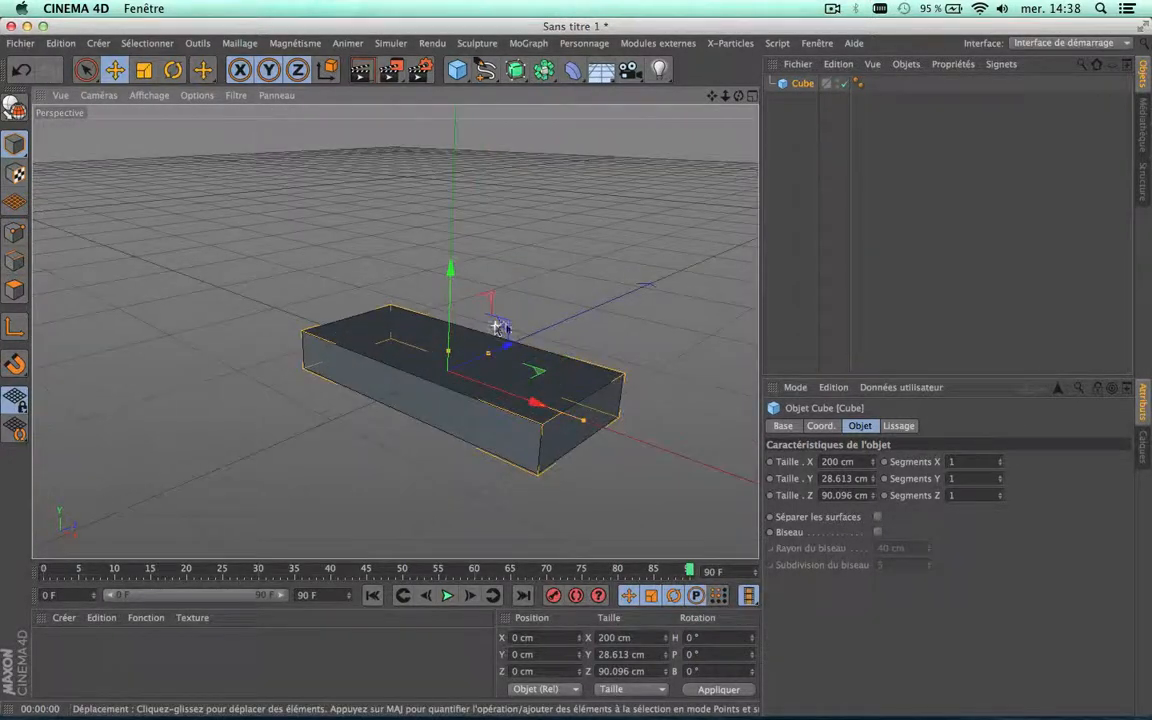
# Set the slab's segments to 3 along X, Y and Z
pyautogui.click(971, 462)
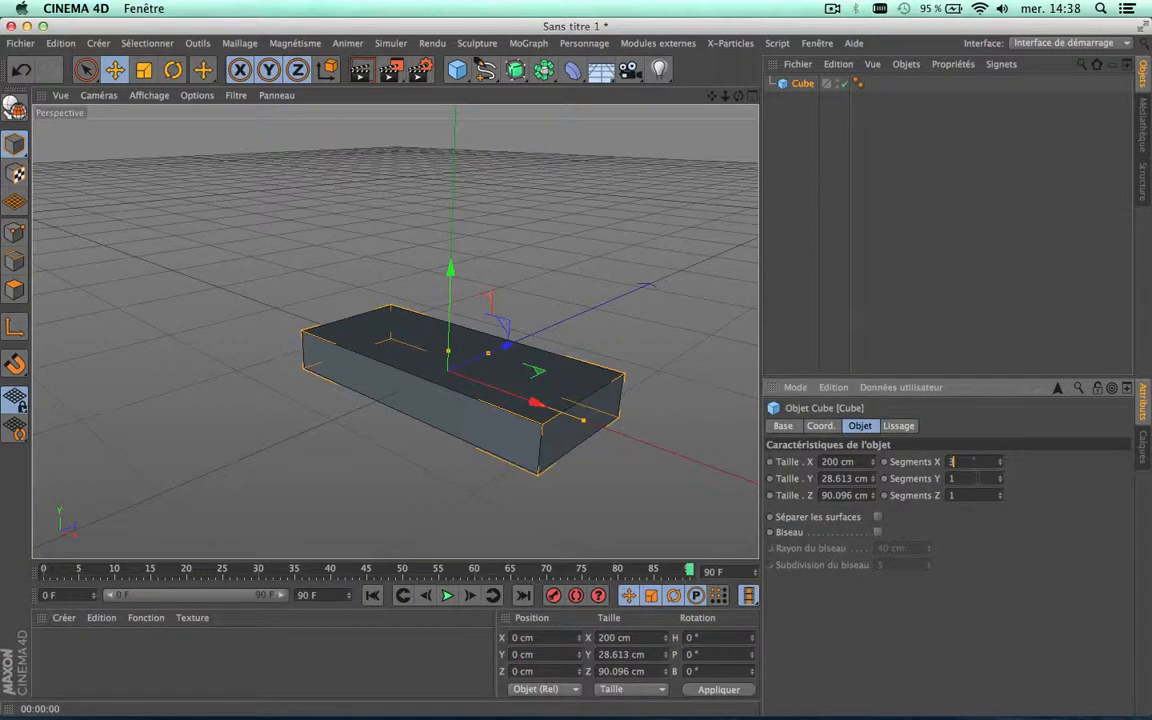
pyautogui.click(977, 495)
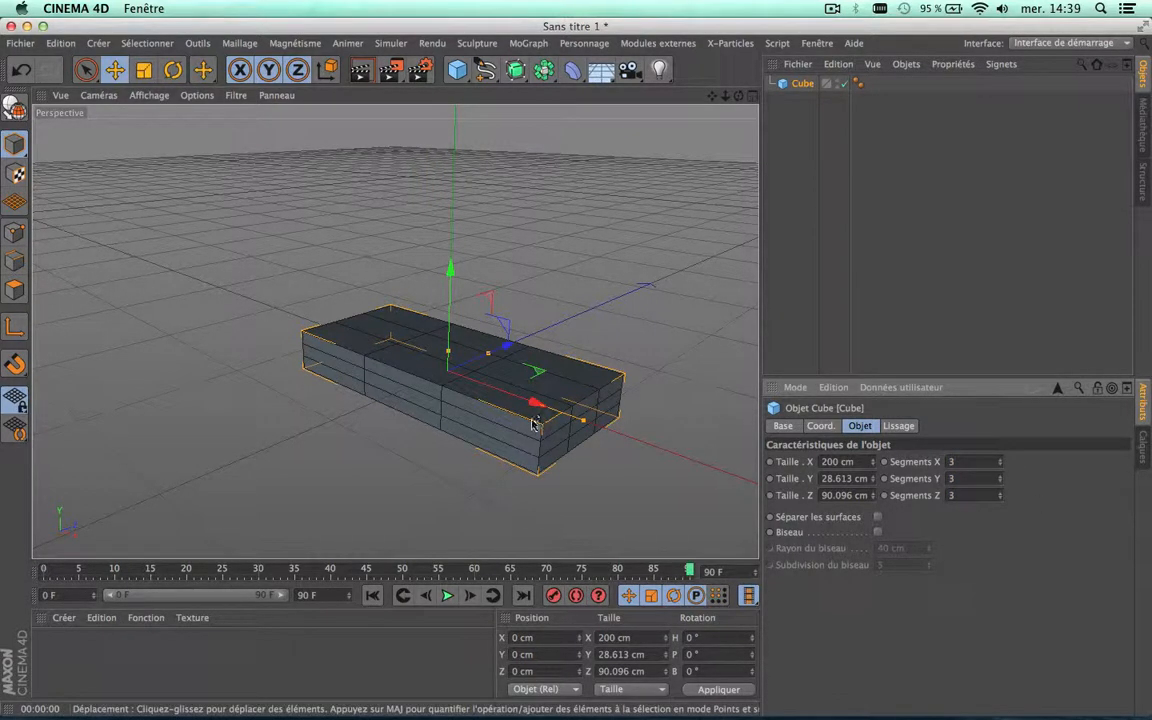
pyautogui.click(999, 476)
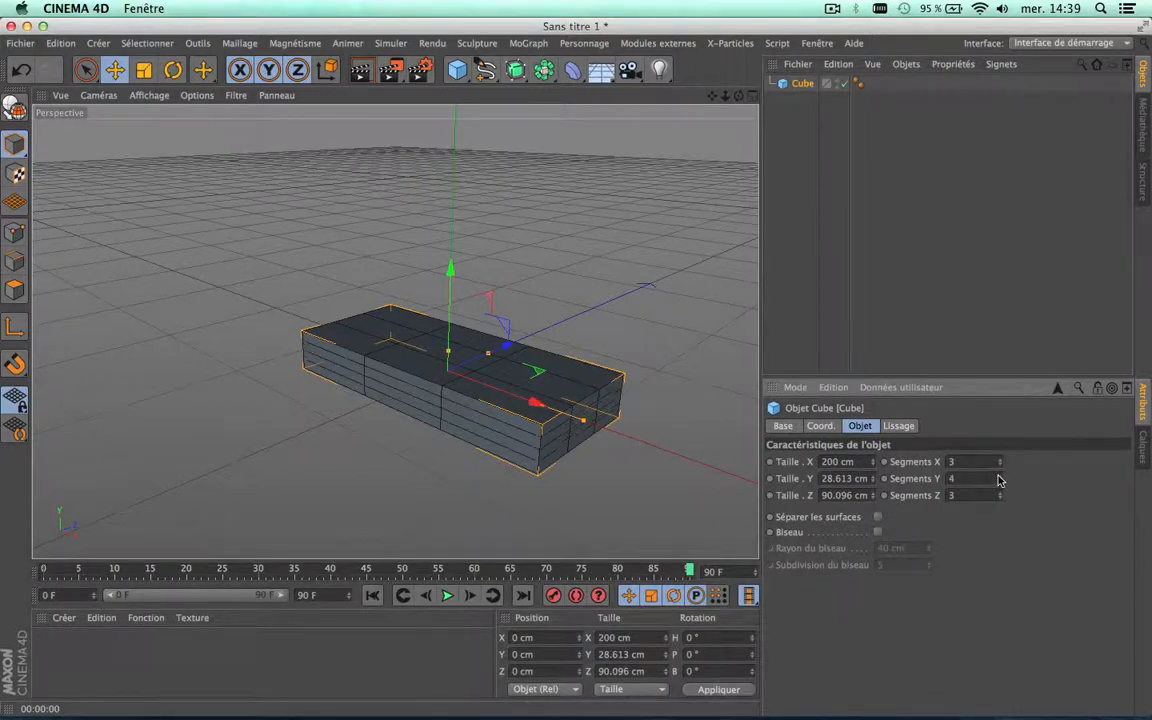
pyautogui.click(999, 482)
pyautogui.click(999, 482)
pyautogui.click(1000, 477)
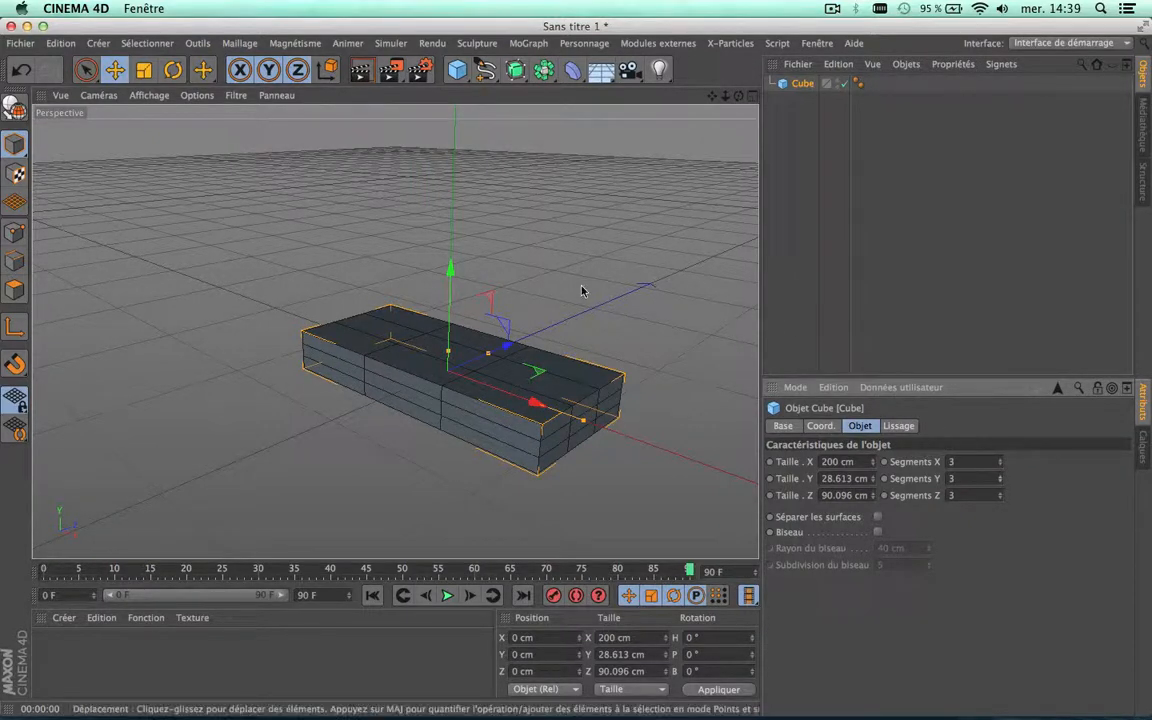
pyautogui.scroll(3, 425, 301)
pyautogui.scroll(-5, 425, 301)
pyautogui.scroll(3, 425, 301)
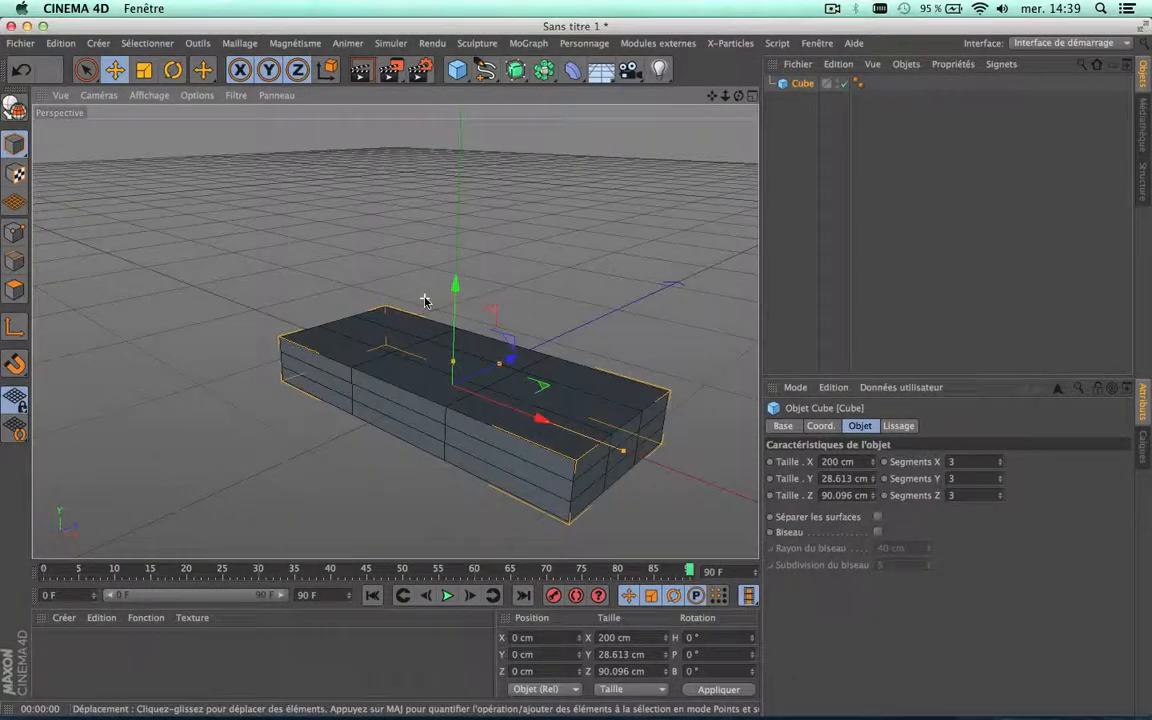
# Create an axle from a +Z-oriented cylinder of about 5 cm radius and duplicate it to about 80 cm along X
pyautogui.click(460, 70)
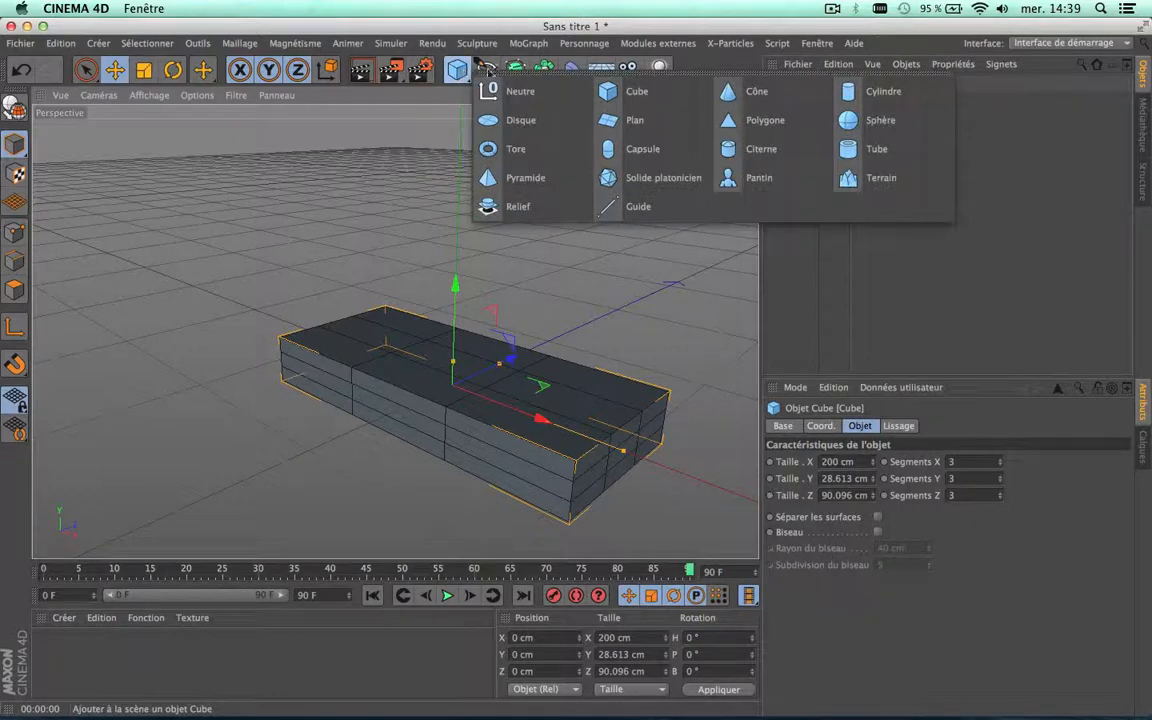
pyautogui.click(868, 91)
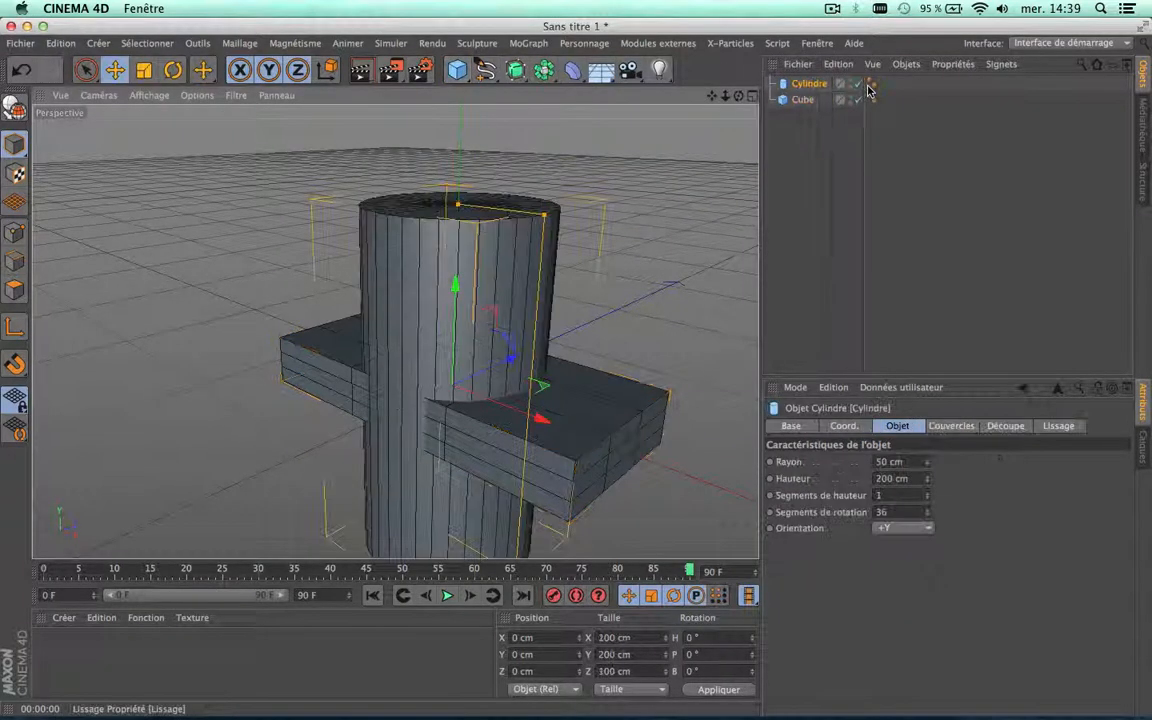
pyautogui.click(906, 528)
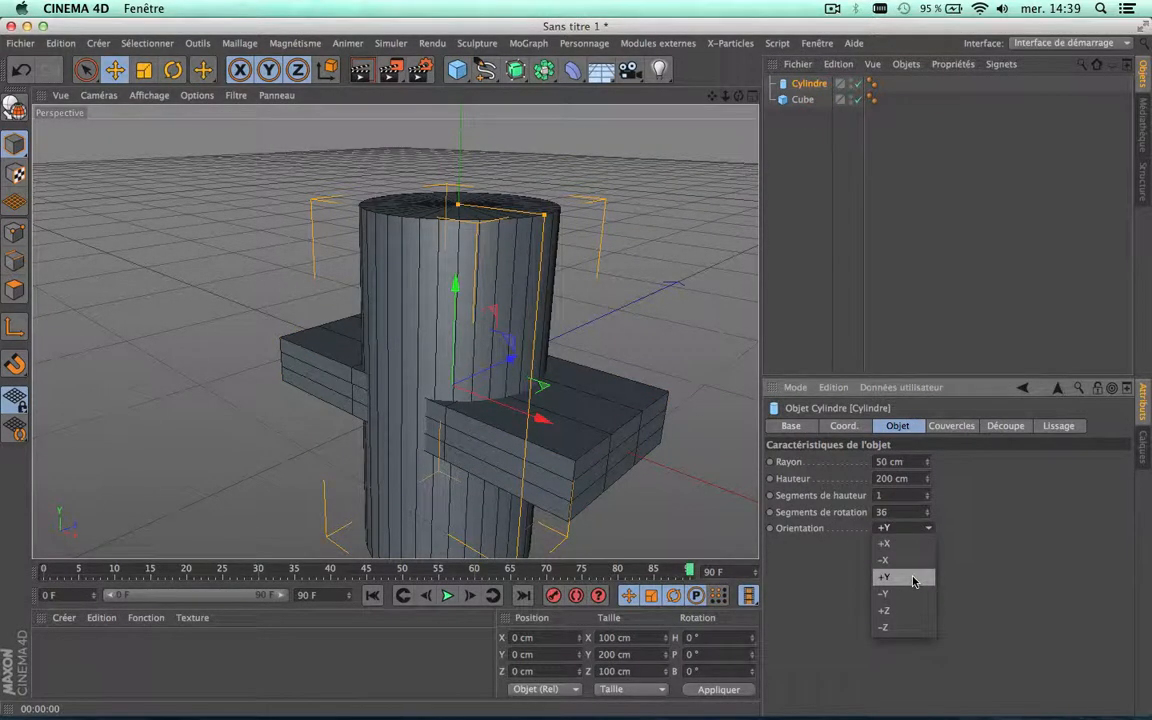
pyautogui.click(903, 610)
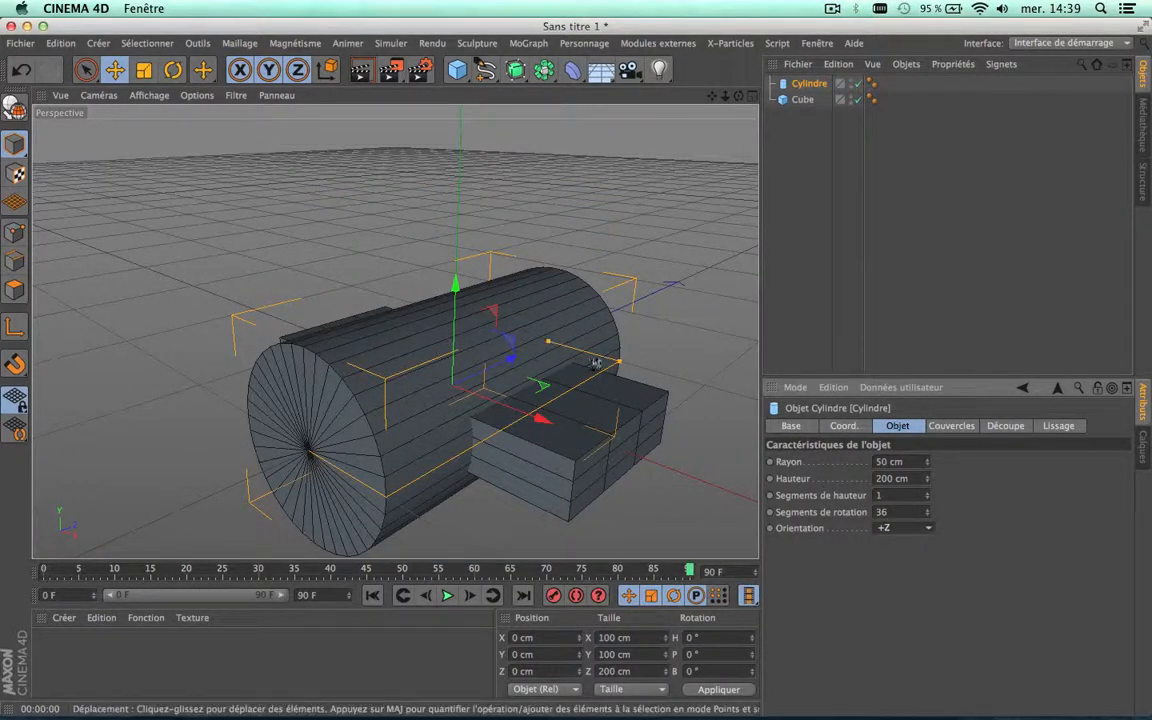
pyautogui.moveTo(617, 362); pyautogui.dragTo(674, 497)
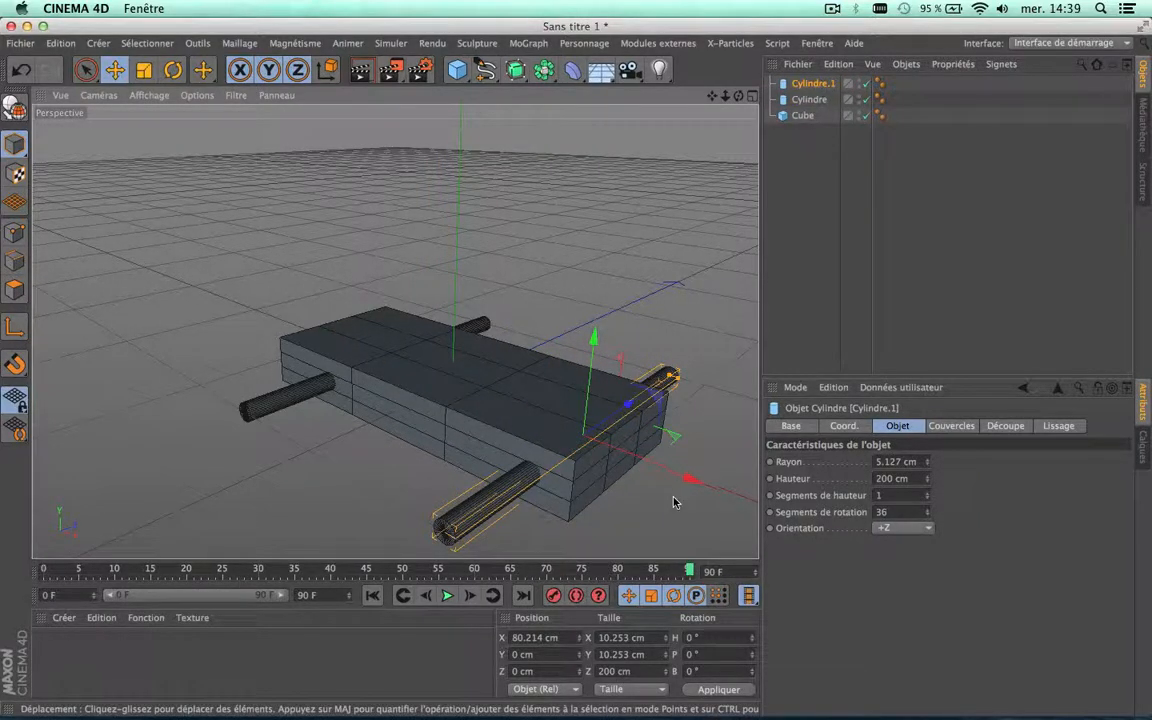
pyautogui.scroll(-3, 556, 279)
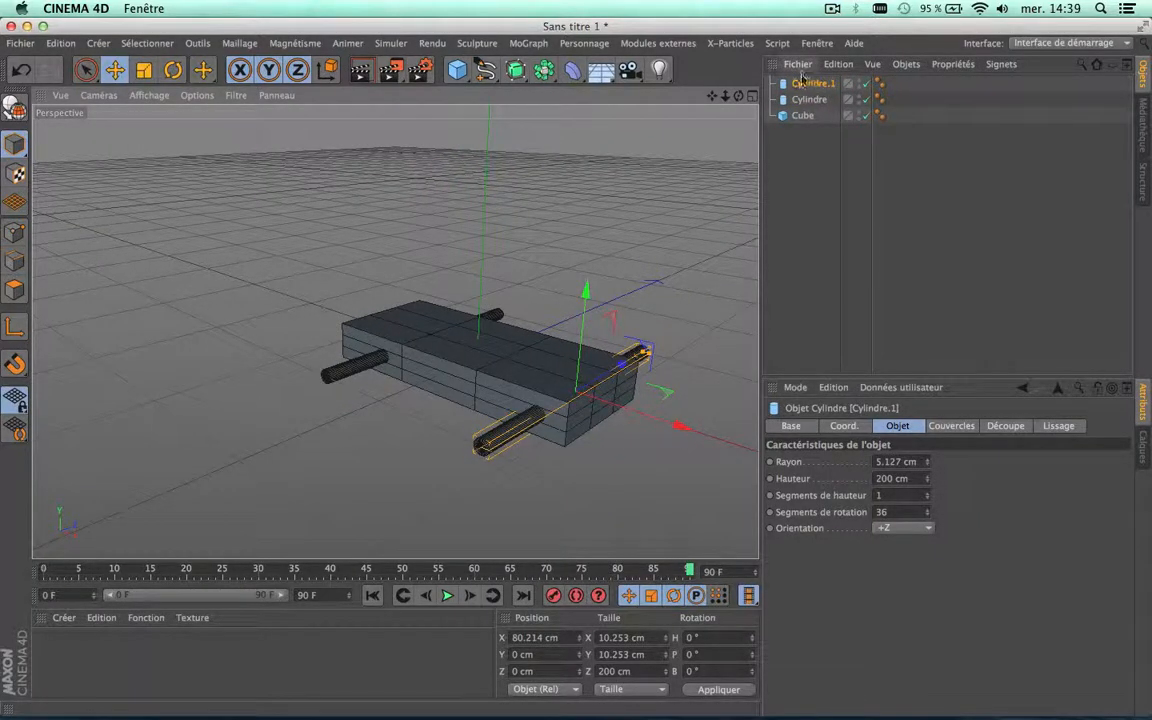
pyautogui.keyDown('shift'); pyautogui.click(803, 100); pyautogui.keyUp('shift')
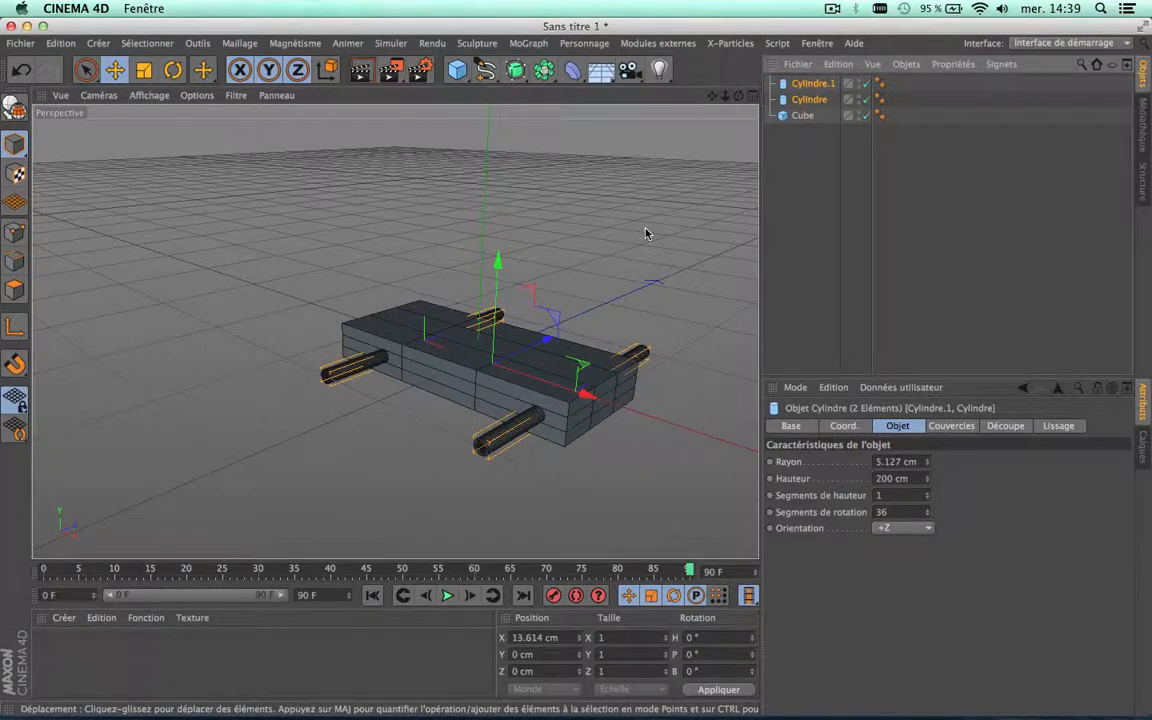
# Create a wheel from a +Z-oriented cylinder about 31 cm in radius and 21 cm high, and copy it to the other axle on the same side
pyautogui.click(457, 69)
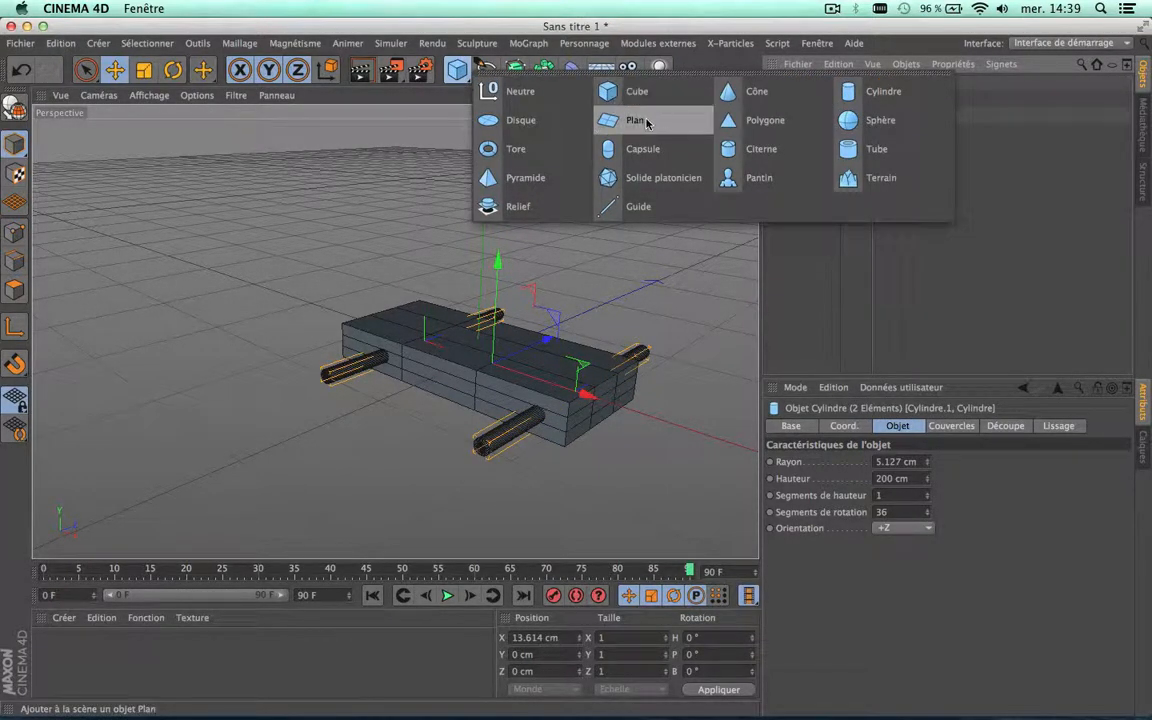
pyautogui.click(862, 92)
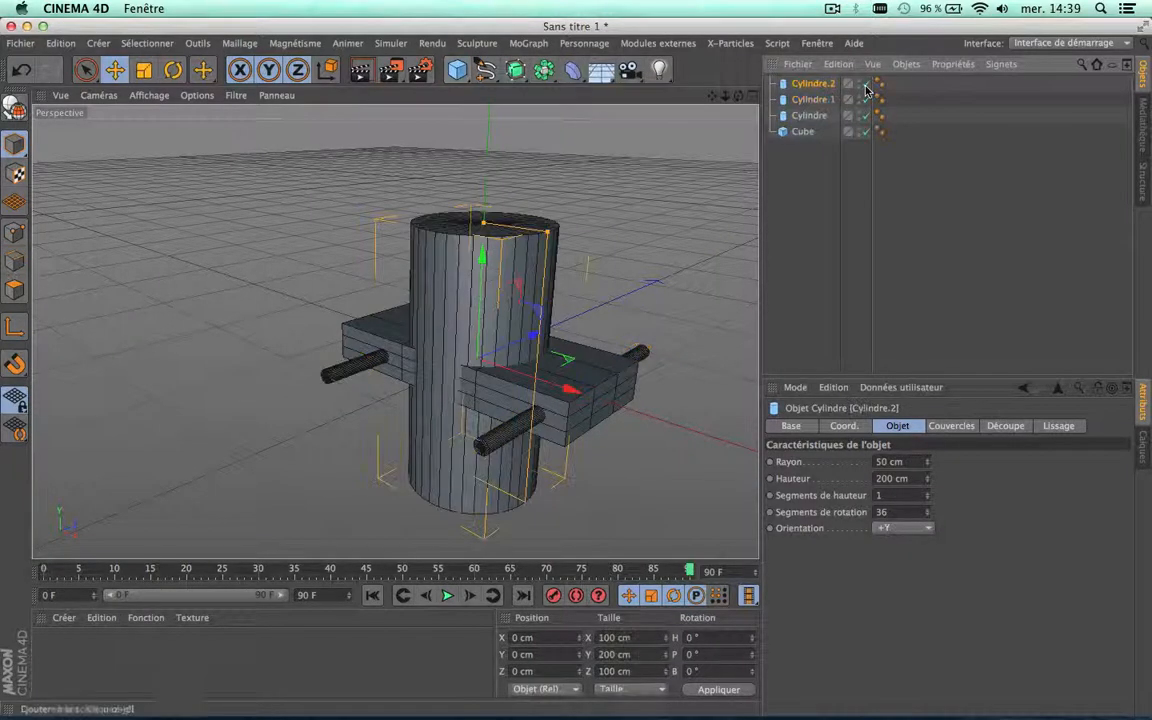
pyautogui.click(903, 528)
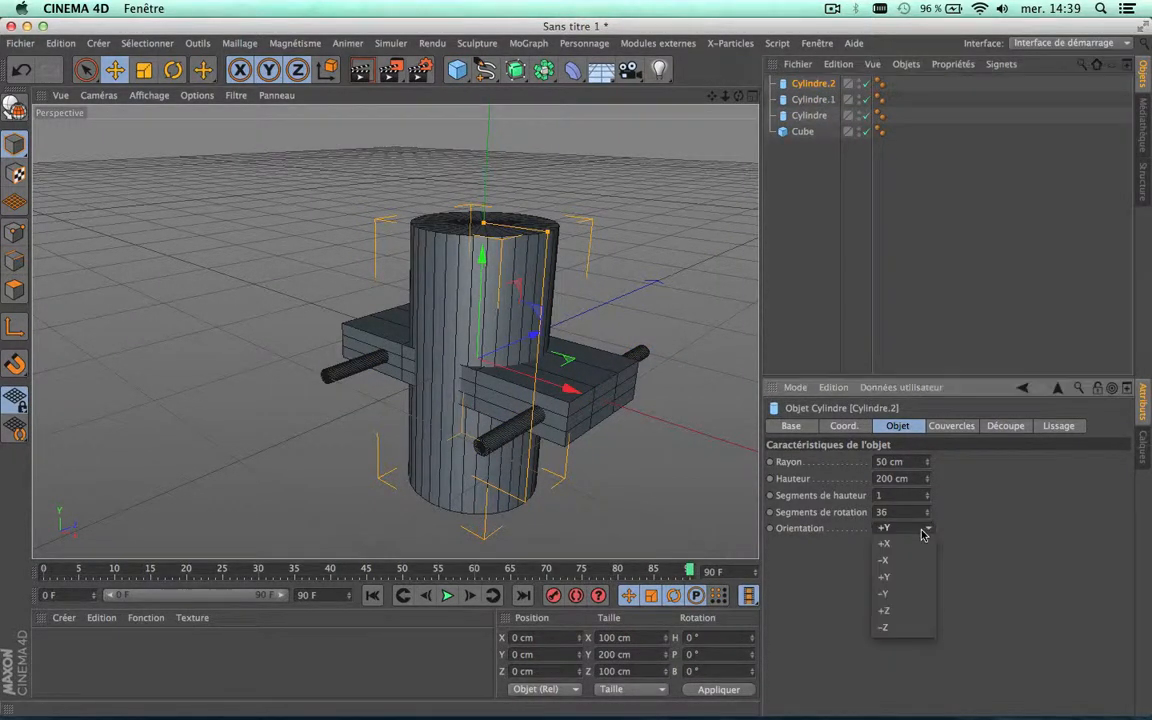
pyautogui.click(906, 611)
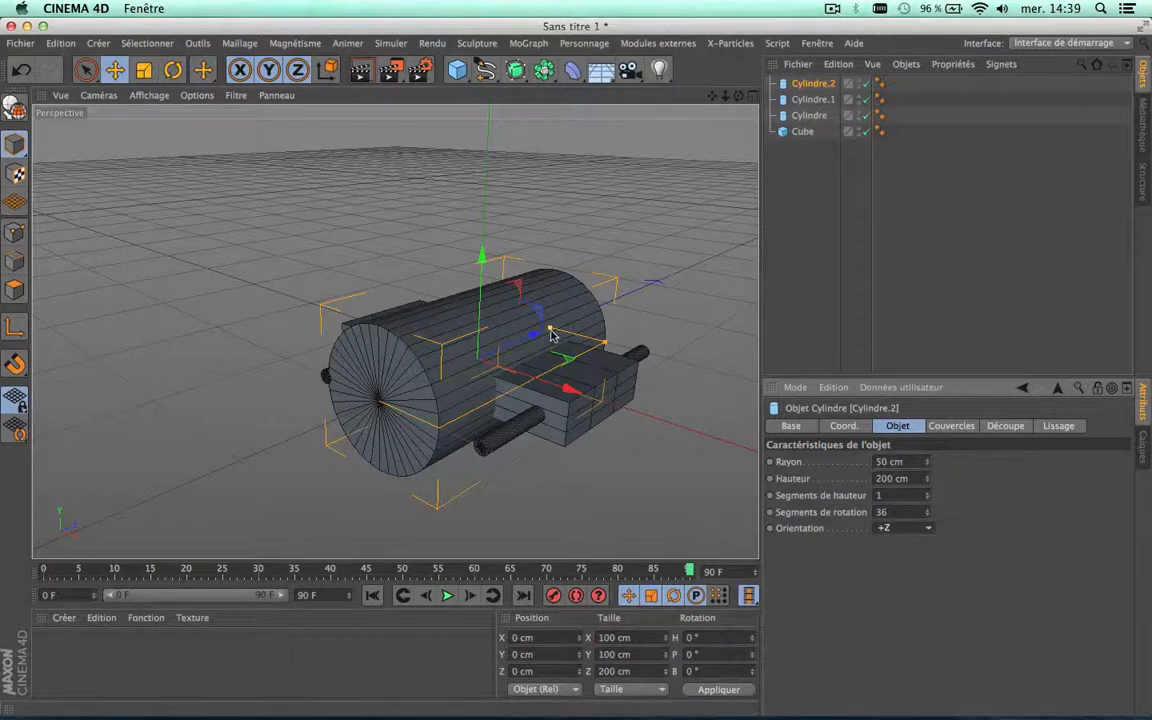
pyautogui.moveTo(548, 333); pyautogui.dragTo(586, 476)
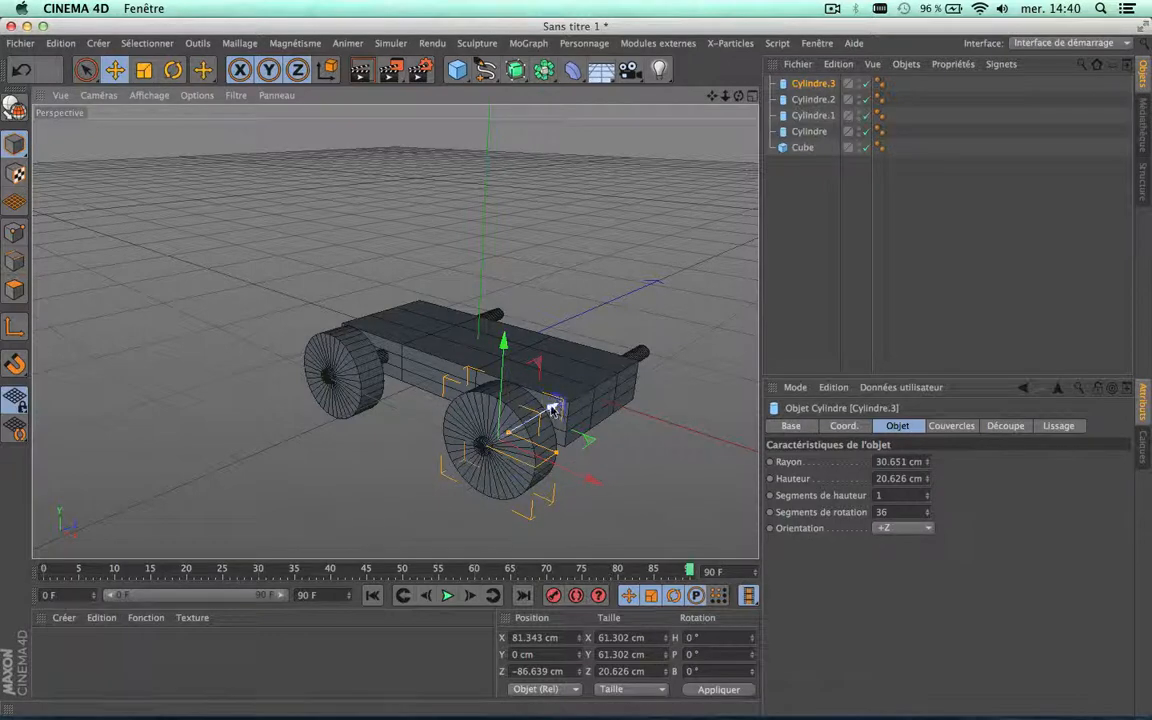
# Duplicate the wheels onto the opposite ends of both axles, with the back one at about 83 cm along Z
pyautogui.moveTo(546, 407); pyautogui.dragTo(578, 342)
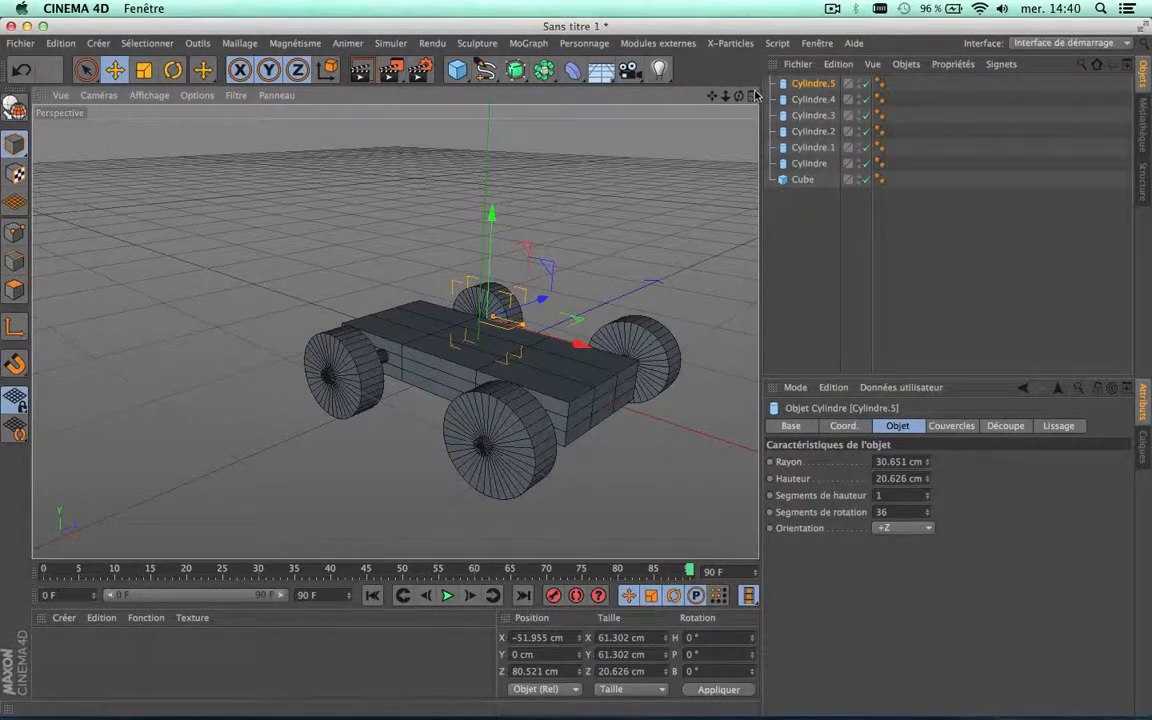
pyautogui.moveTo(712, 96); pyautogui.dragTo(432, 178)
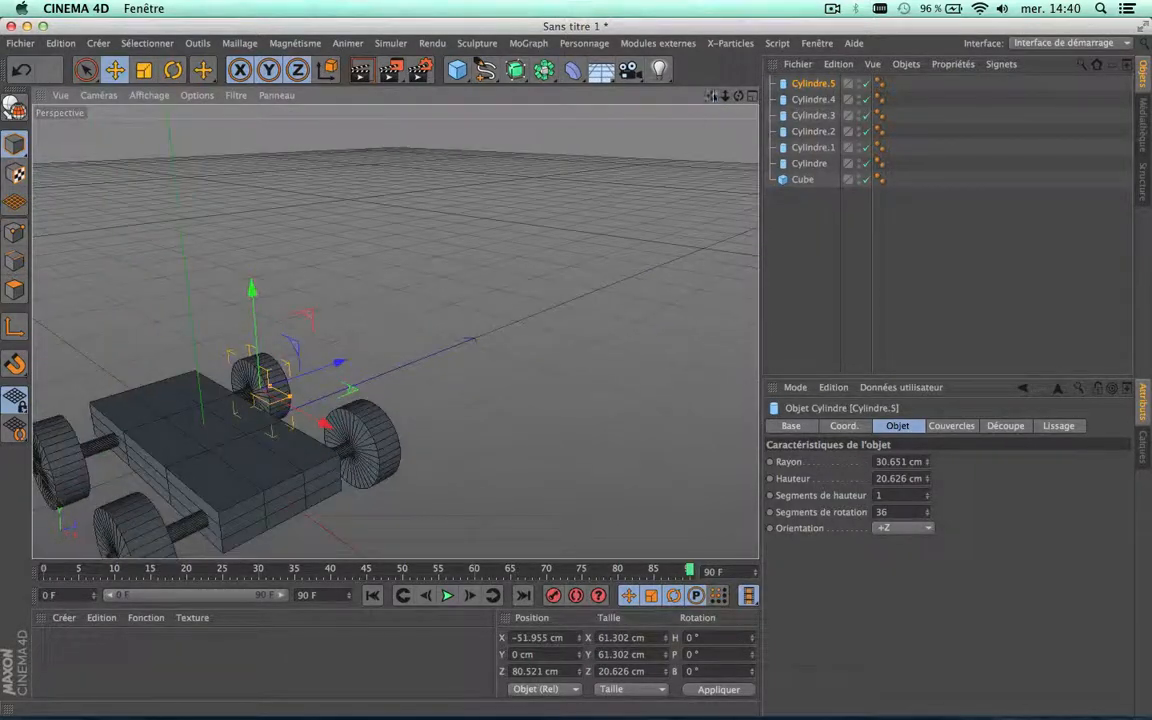
pyautogui.moveTo(738, 96); pyautogui.dragTo(450, 115)
pyautogui.moveTo(633, 328); pyautogui.dragTo(641, 327)
pyautogui.moveTo(738, 95); pyautogui.dragTo(1075, 35)
pyautogui.moveTo(512, 417); pyautogui.dragTo(509, 424)
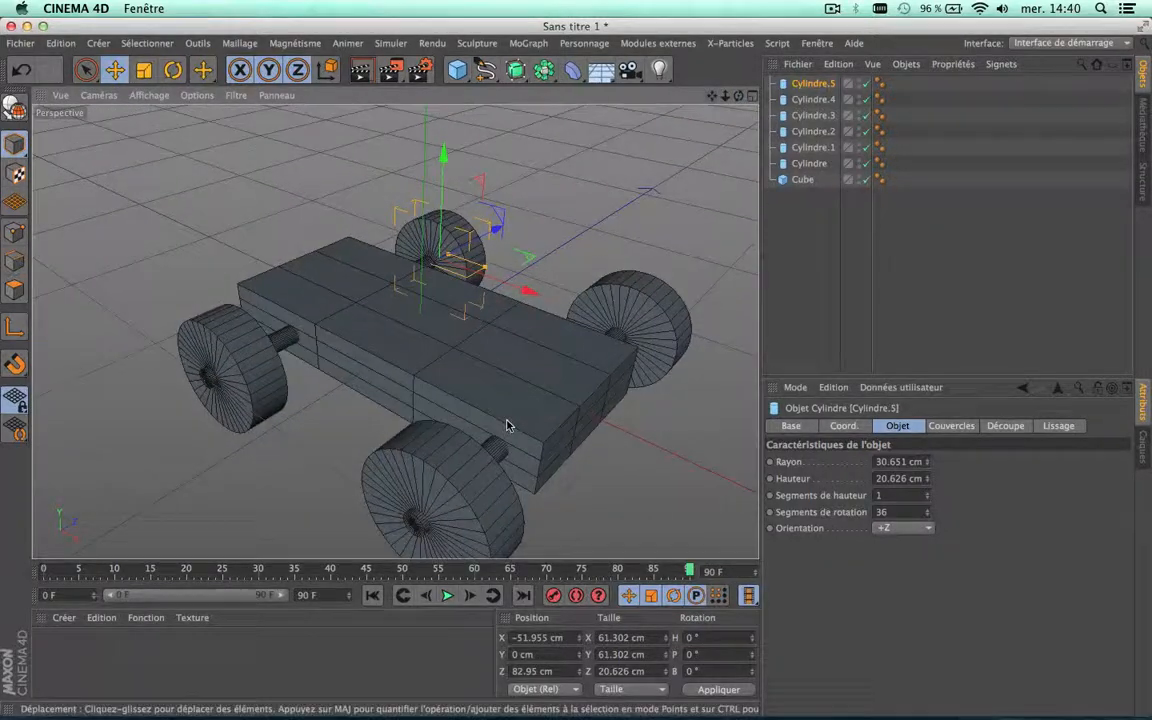
# Add a second cube at the centre of the slab and scale it uniformly to about 55 cm
pyautogui.click(460, 72)
pyautogui.scroll(-5, 455, 237)
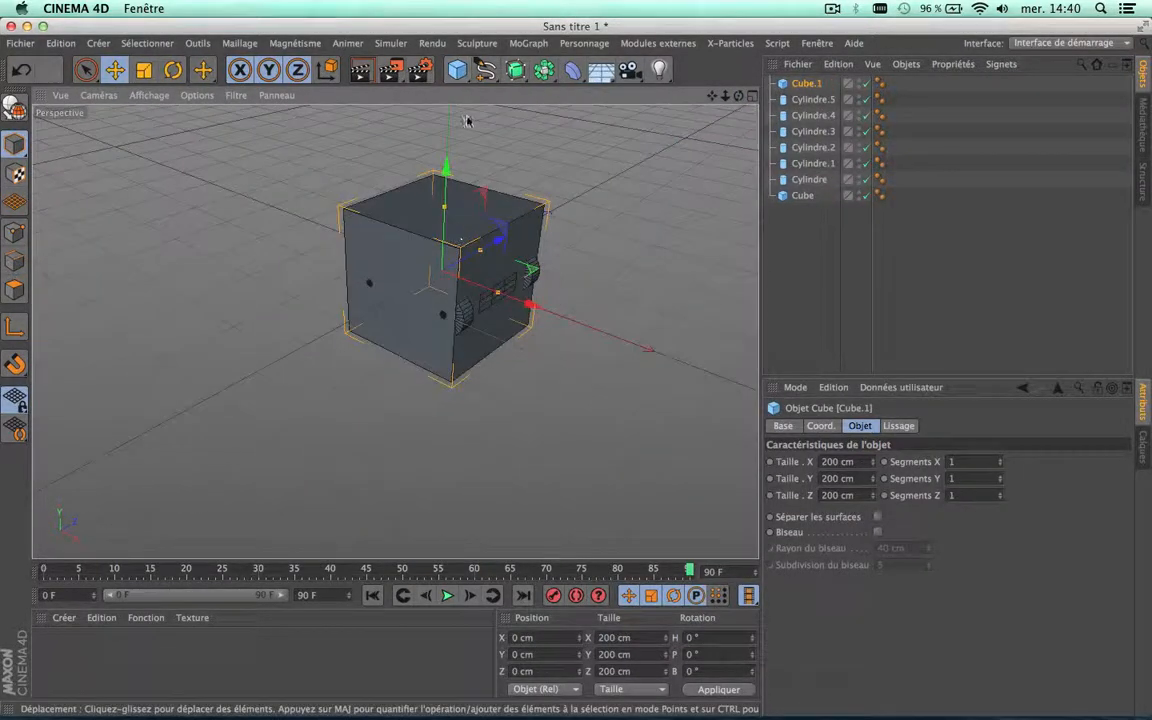
pyautogui.click(144, 69)
pyautogui.moveTo(614, 154); pyautogui.dragTo(357, 425)
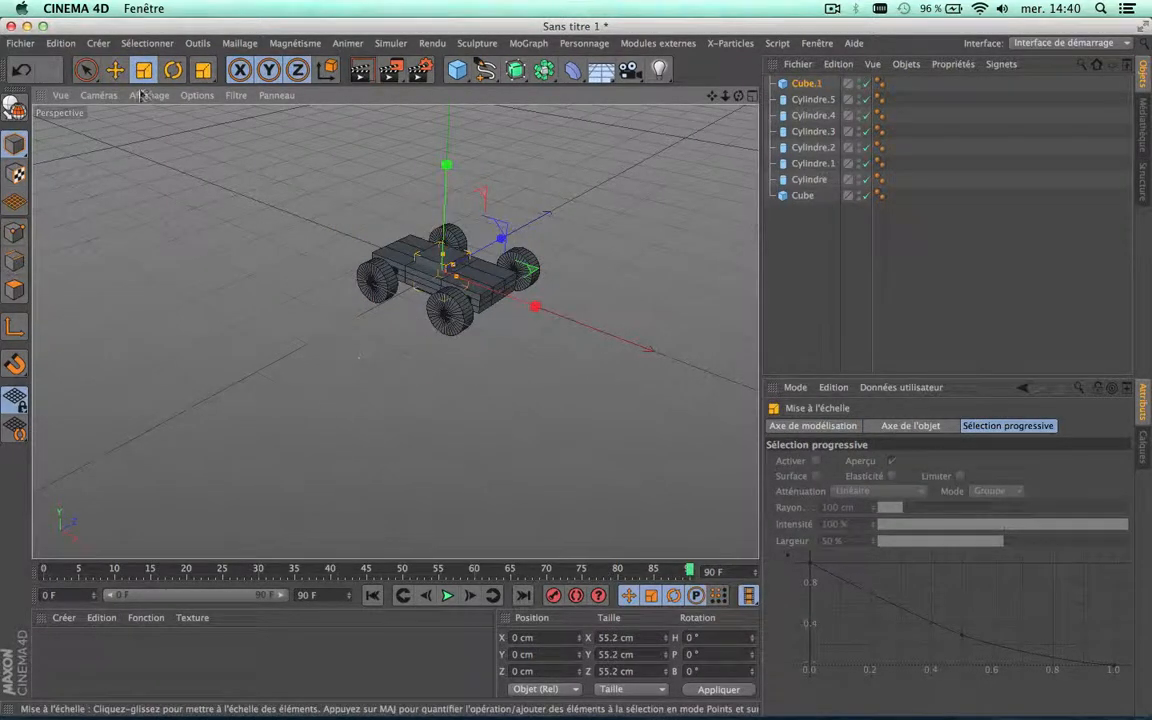
pyautogui.click(115, 69)
pyautogui.scroll(3, 514, 224)
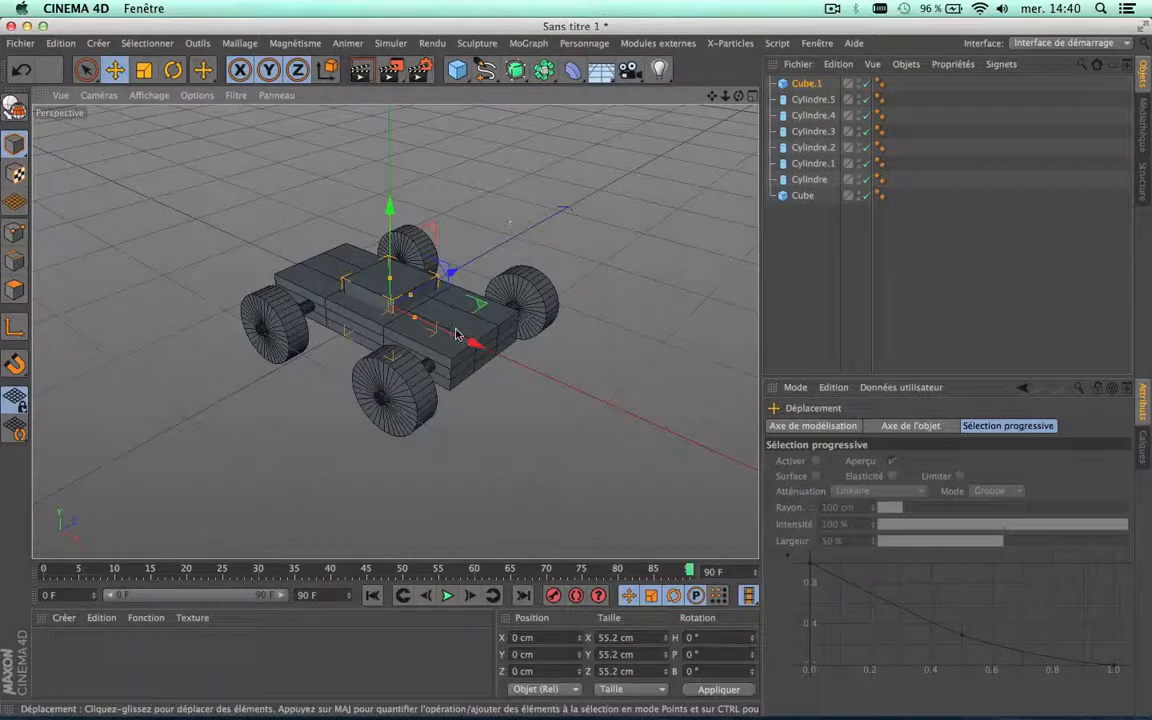
# Move the small cube to about X 50 cm and Y 28.5 cm on the chassis, with 3 segments in X and Y
pyautogui.moveTo(456, 334); pyautogui.dragTo(507, 376)
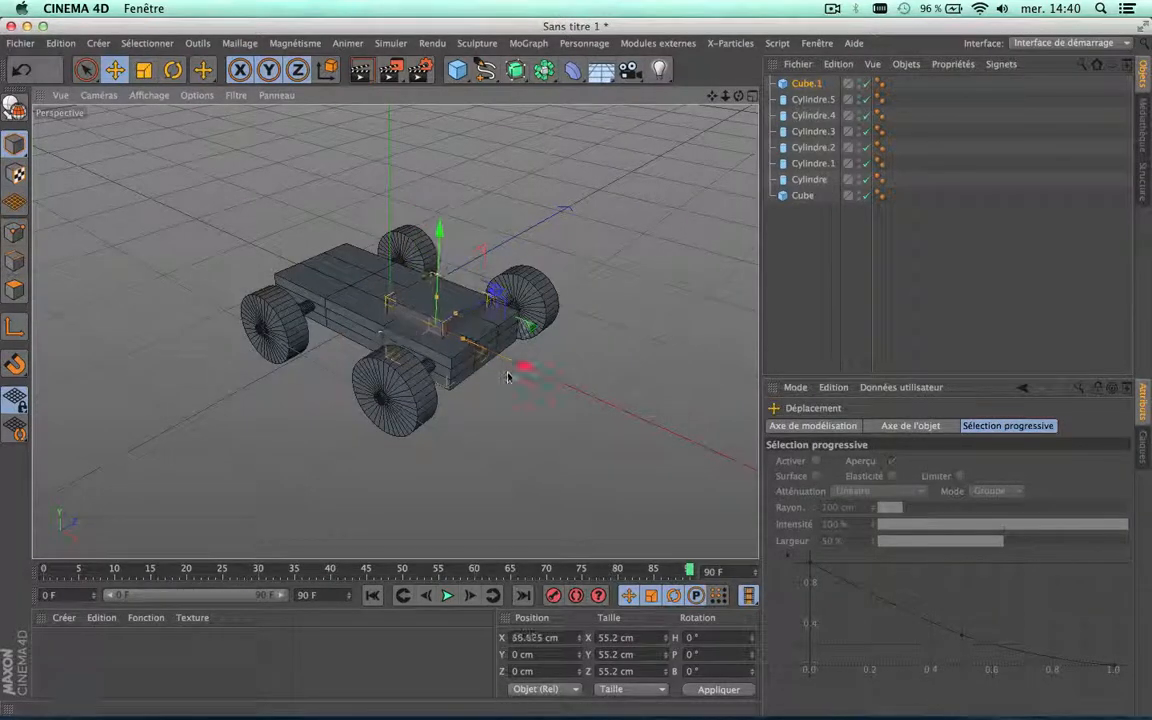
pyautogui.moveTo(443, 256); pyautogui.dragTo(442, 224)
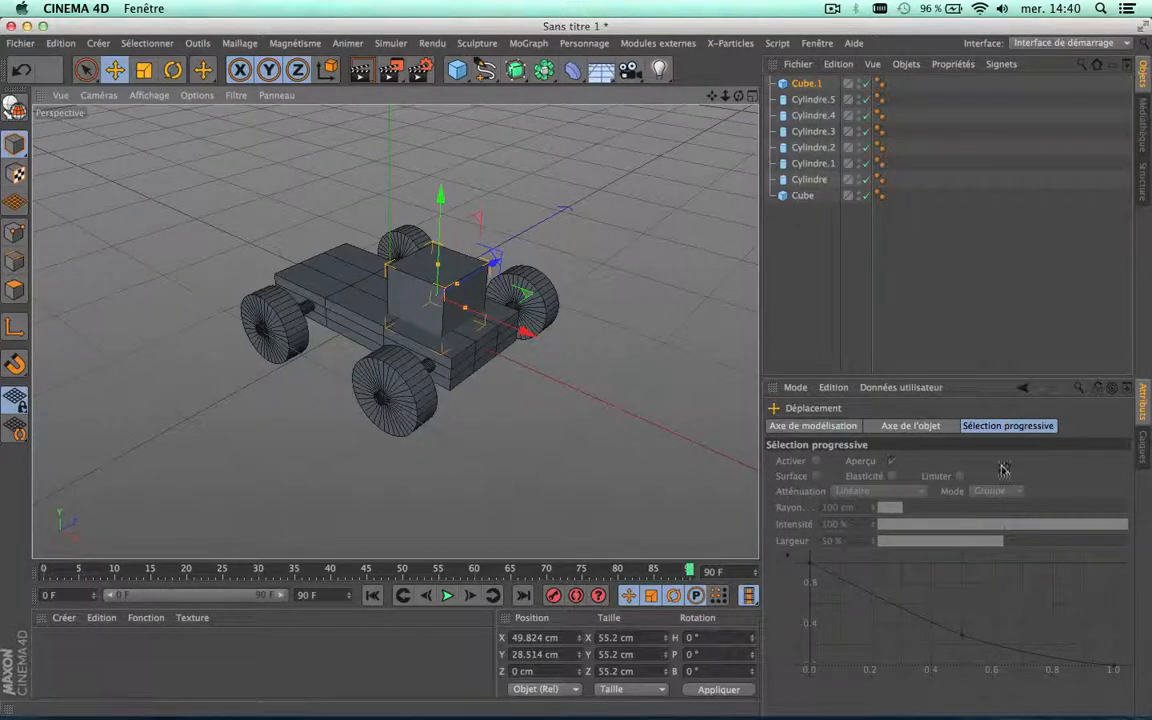
pyautogui.click(813, 85)
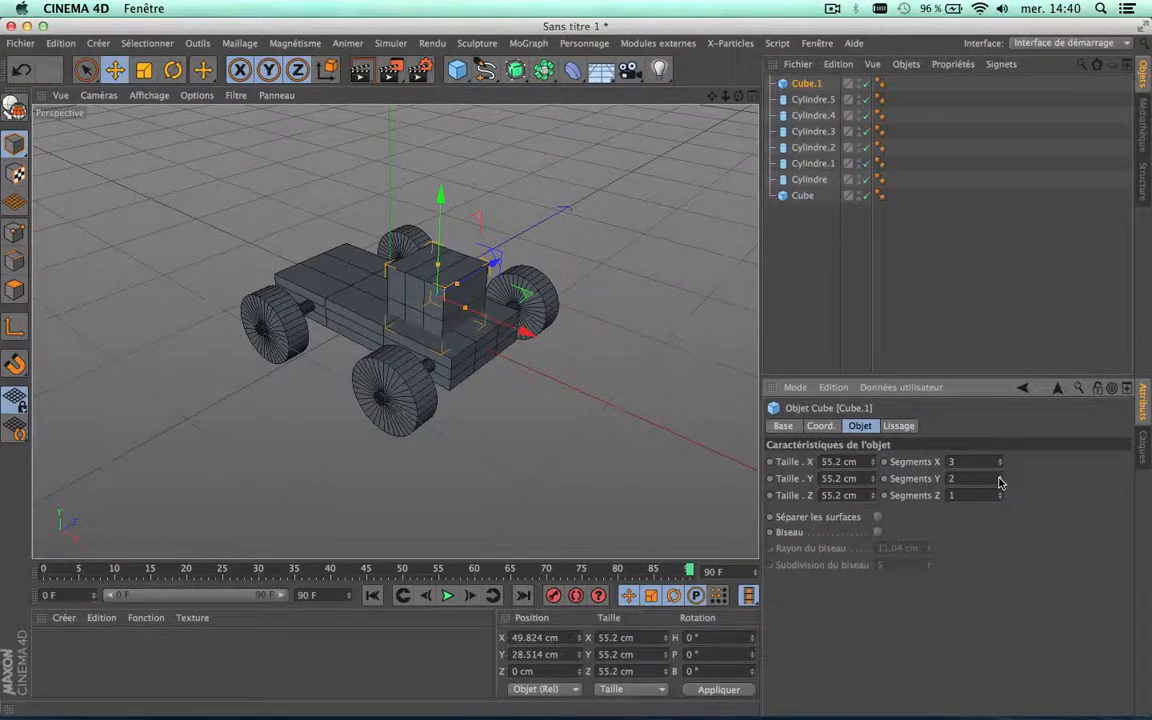
pyautogui.click(886, 318)
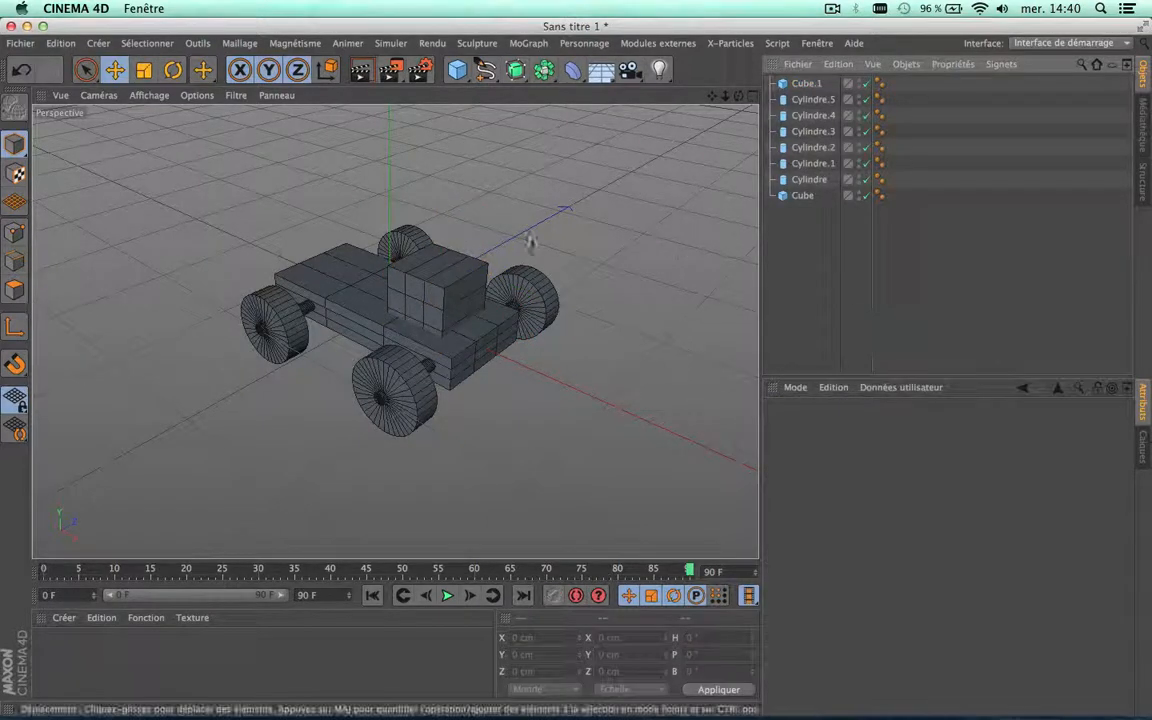
# Examine the vehicle from the side at several distances, checking how the cab block and wheels sit on the chassis
pyautogui.scroll(6, 262, 311)
pyautogui.scroll(-4, 262, 311)
pyautogui.scroll(-2, 262, 312)
pyautogui.moveTo(738, 95); pyautogui.dragTo(600, 100)
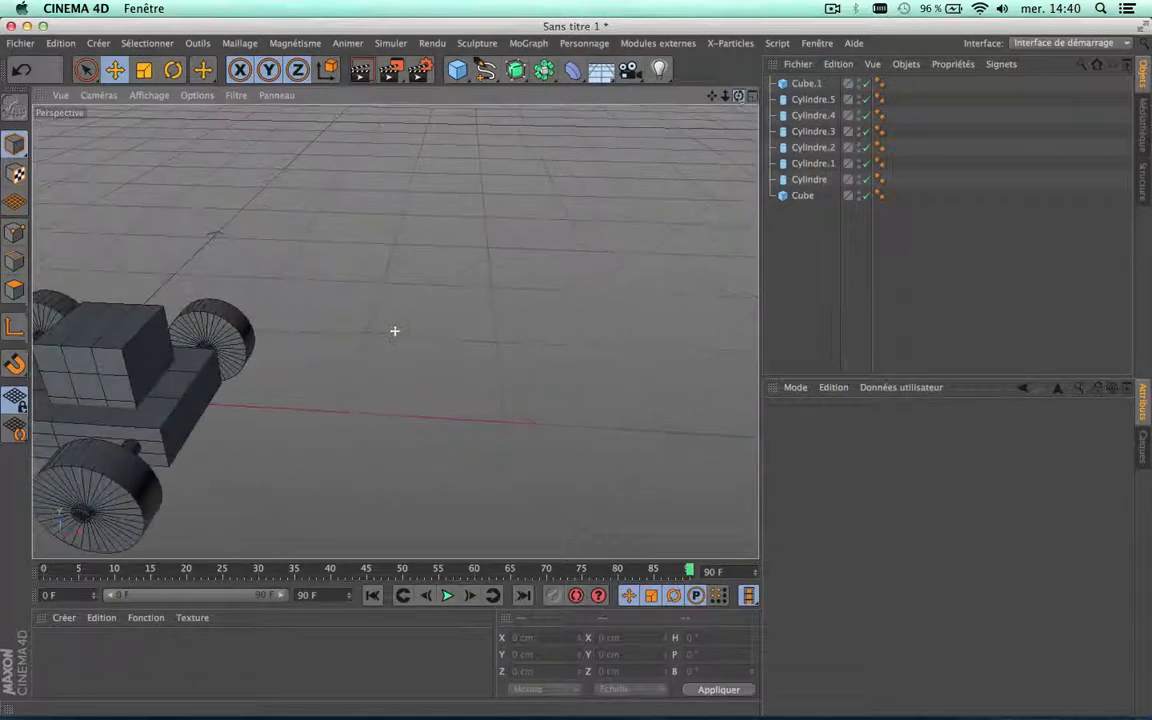
pyautogui.moveTo(712, 95); pyautogui.dragTo(890, 70)
pyautogui.moveTo(396, 332); pyautogui.dragTo(562, 356)
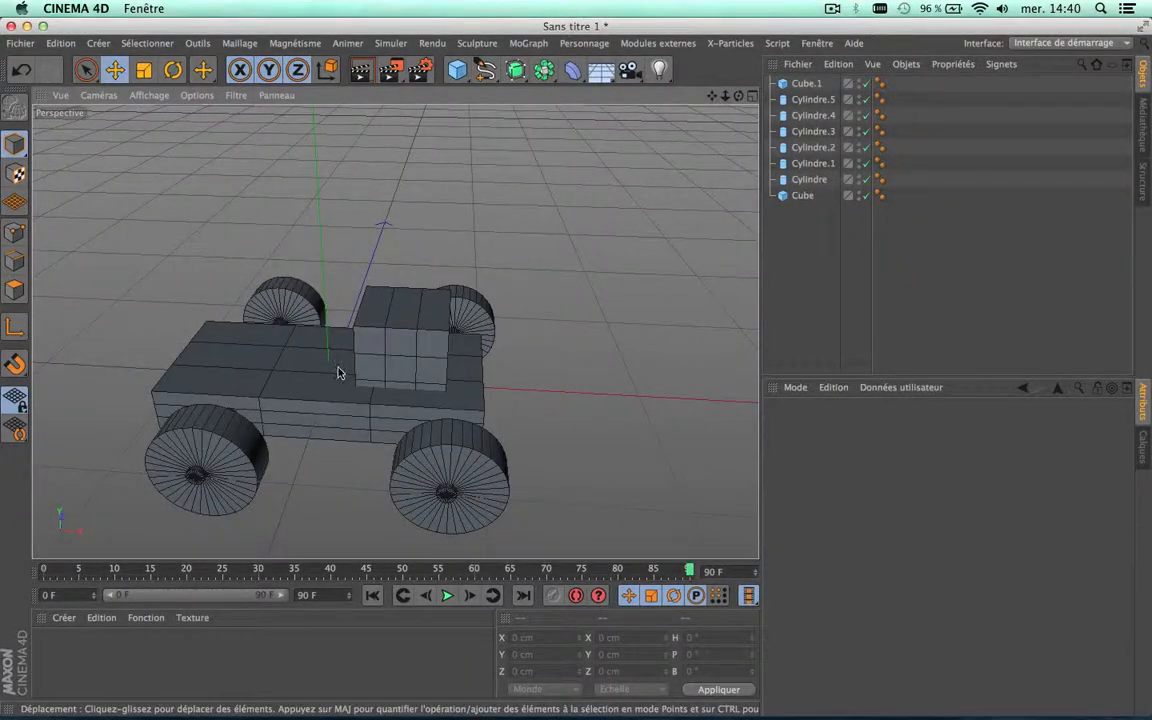
pyautogui.scroll(-5, 339, 372)
pyautogui.scroll(7, 339, 372)
pyautogui.scroll(-8, 339, 372)
pyautogui.scroll(10, 339, 372)
pyautogui.scroll(-4, 339, 372)
pyautogui.scroll(5, 339, 372)
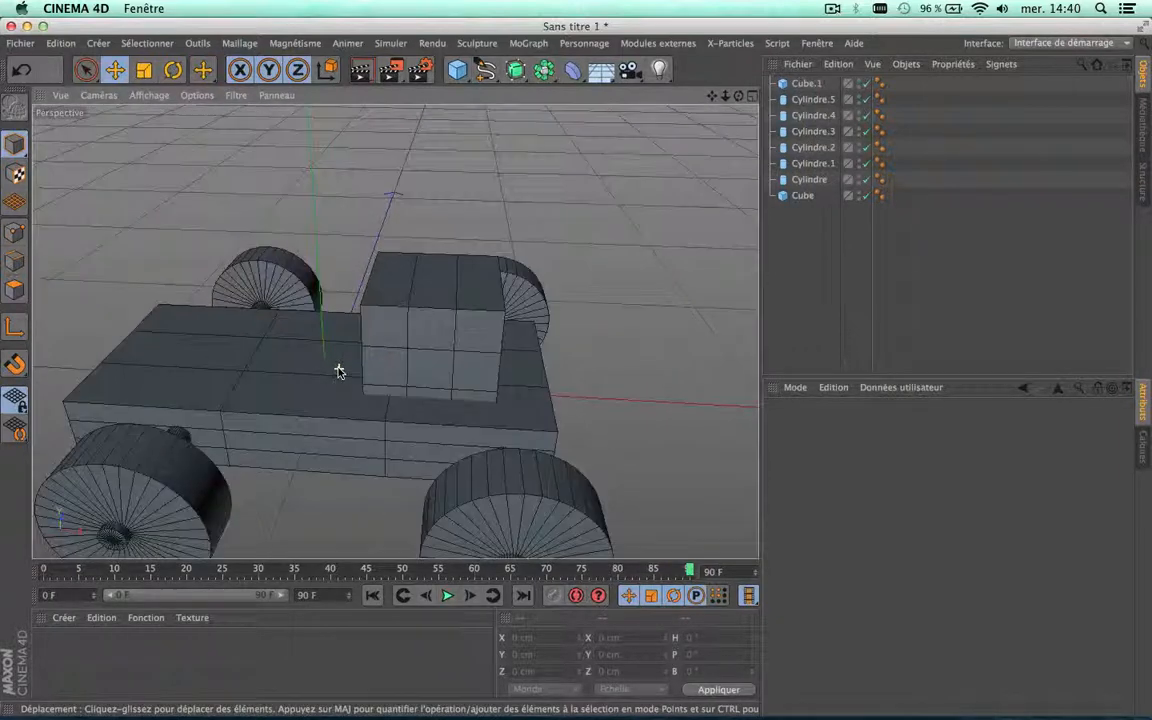
pyautogui.scroll(-6, 339, 372)
pyautogui.scroll(2, 339, 372)
pyautogui.moveTo(712, 95); pyautogui.dragTo(409, 295)
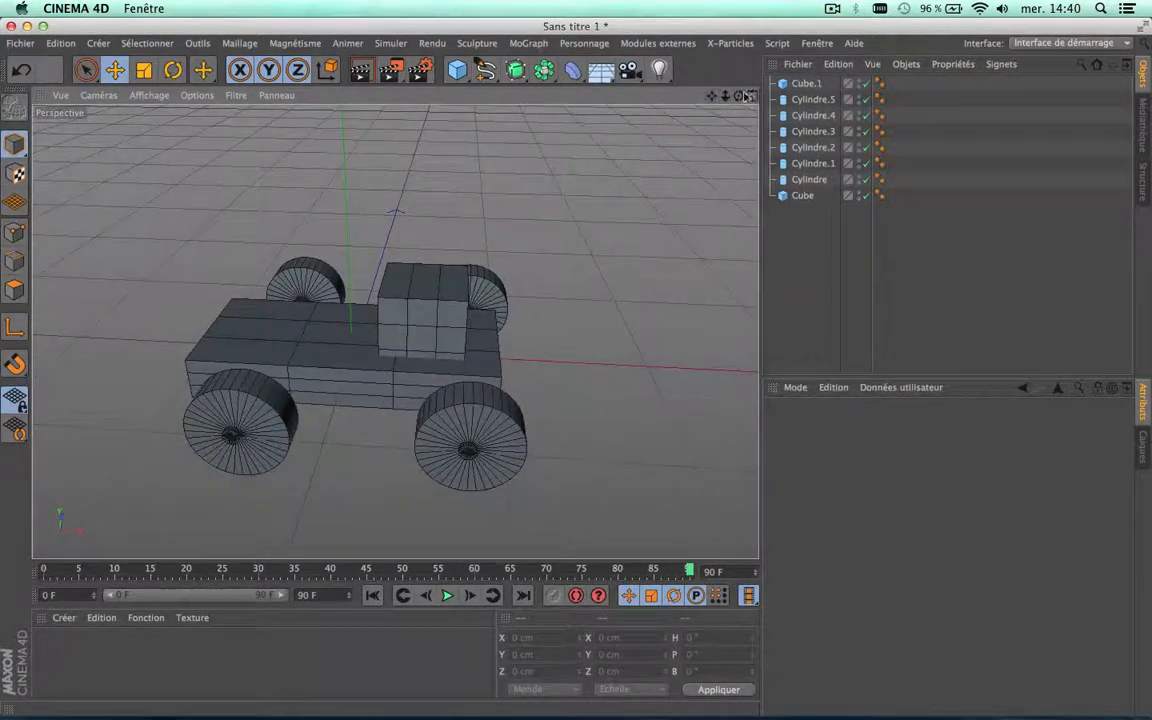
# Rename the four wheel cylinders, Cylindre.5 to Cylindre.2, as "rou"
pyautogui.click(812, 101)
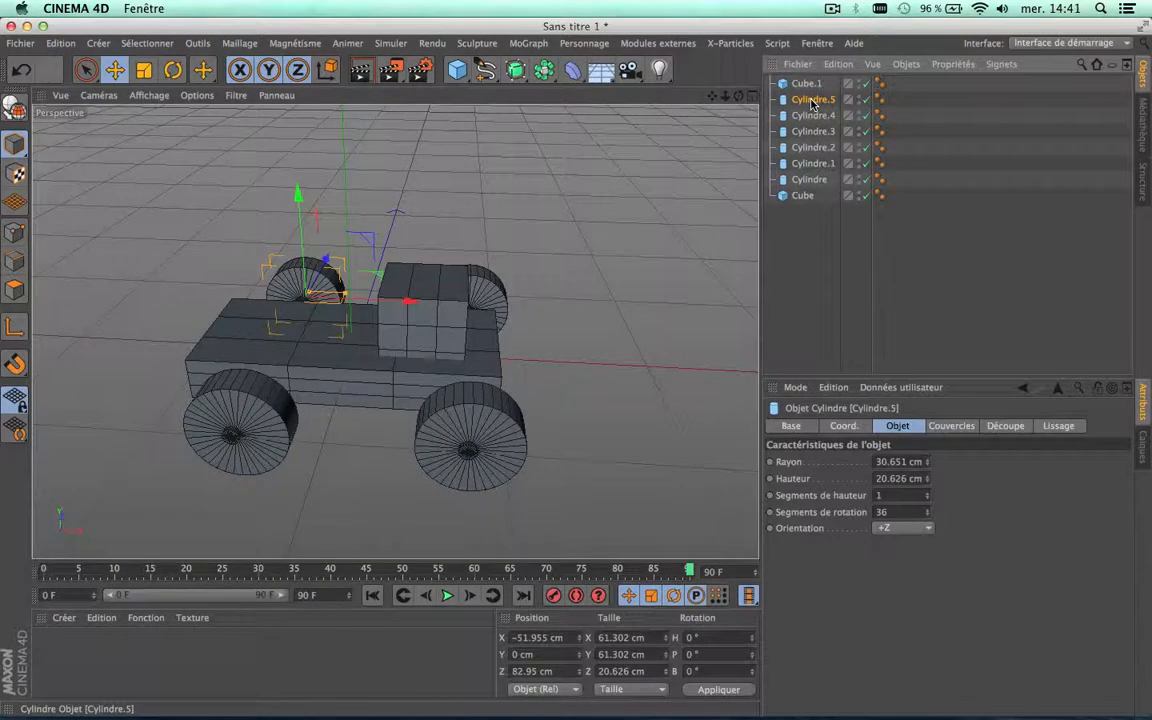
pyautogui.doubleClick(812, 100)
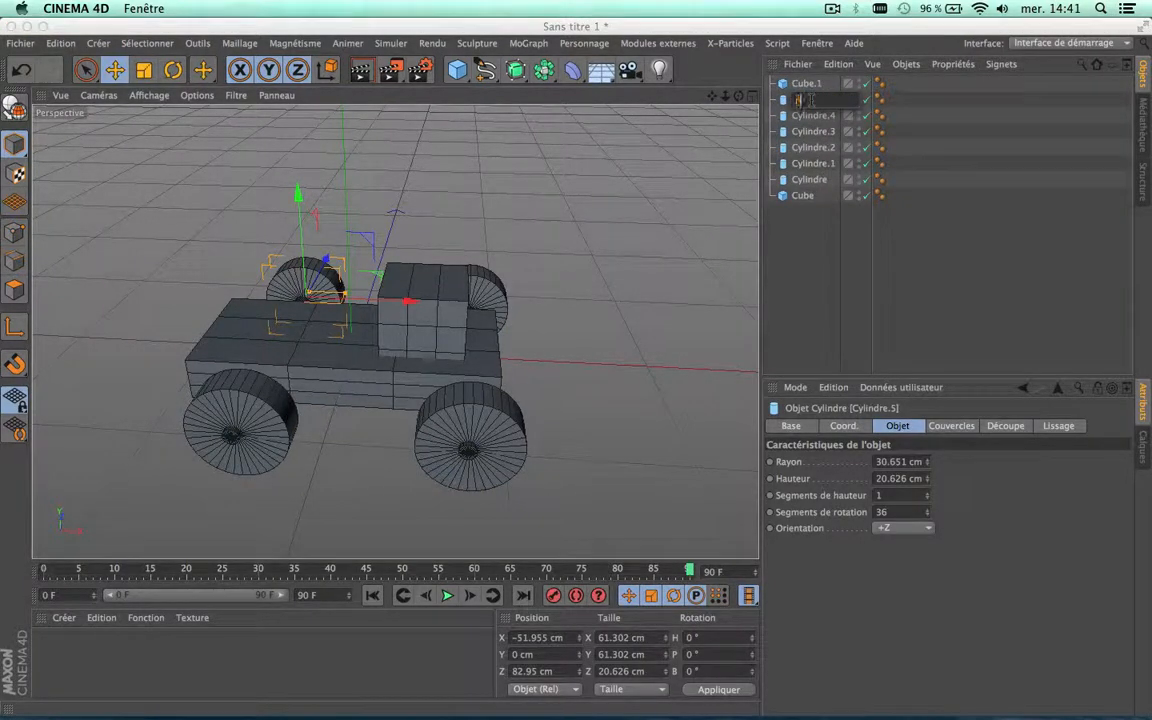
pyautogui.write('rou')
pyautogui.doubleClick(813, 116)
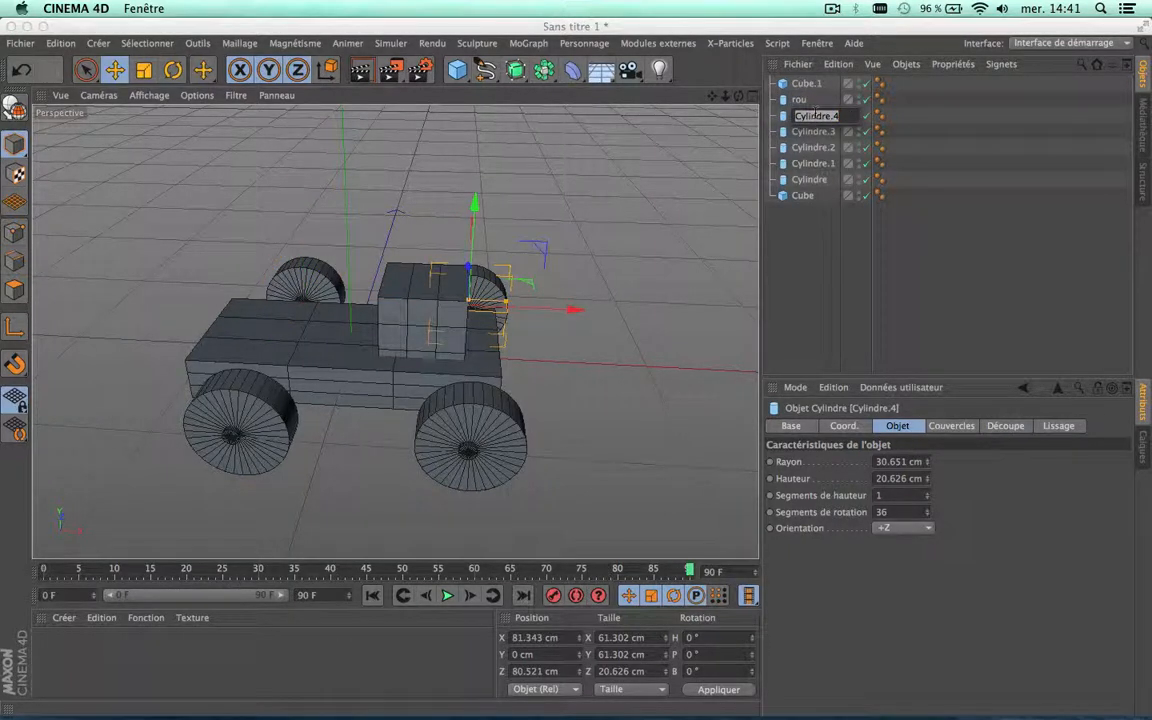
pyautogui.write('rou')
pyautogui.click(813, 147)
pyautogui.click(812, 131)
pyautogui.doubleClick(803, 132)
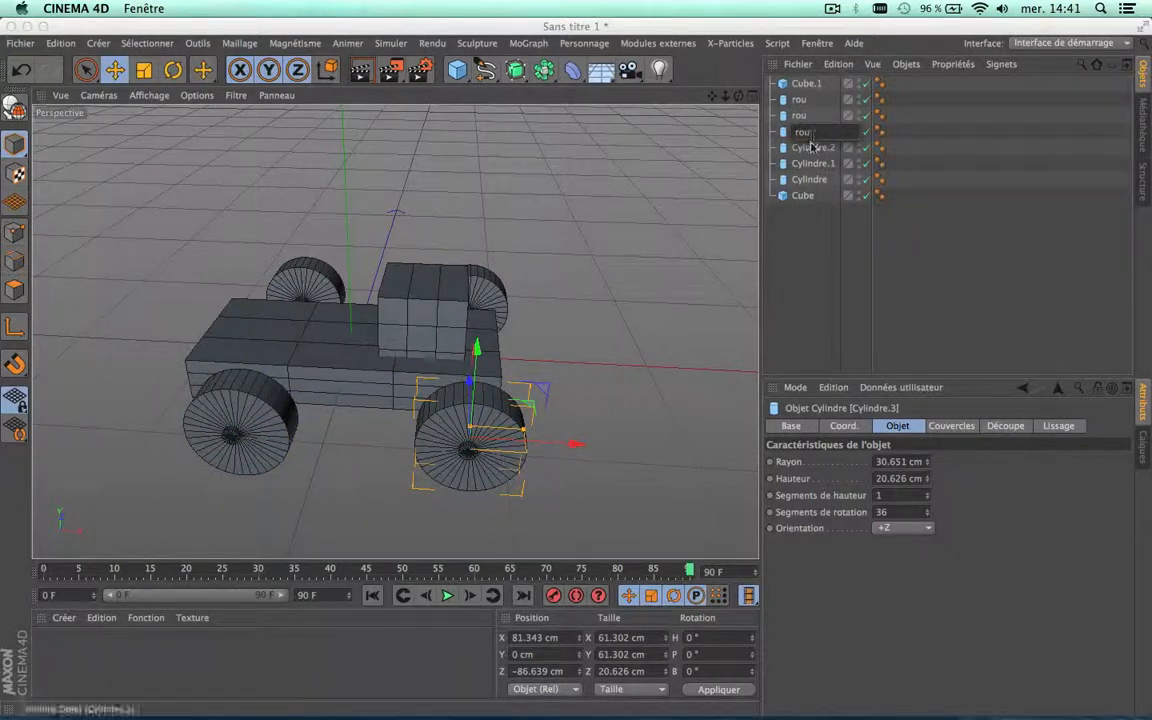
pyautogui.write('rou')
pyautogui.click(810, 147)
pyautogui.doubleClick(802, 148)
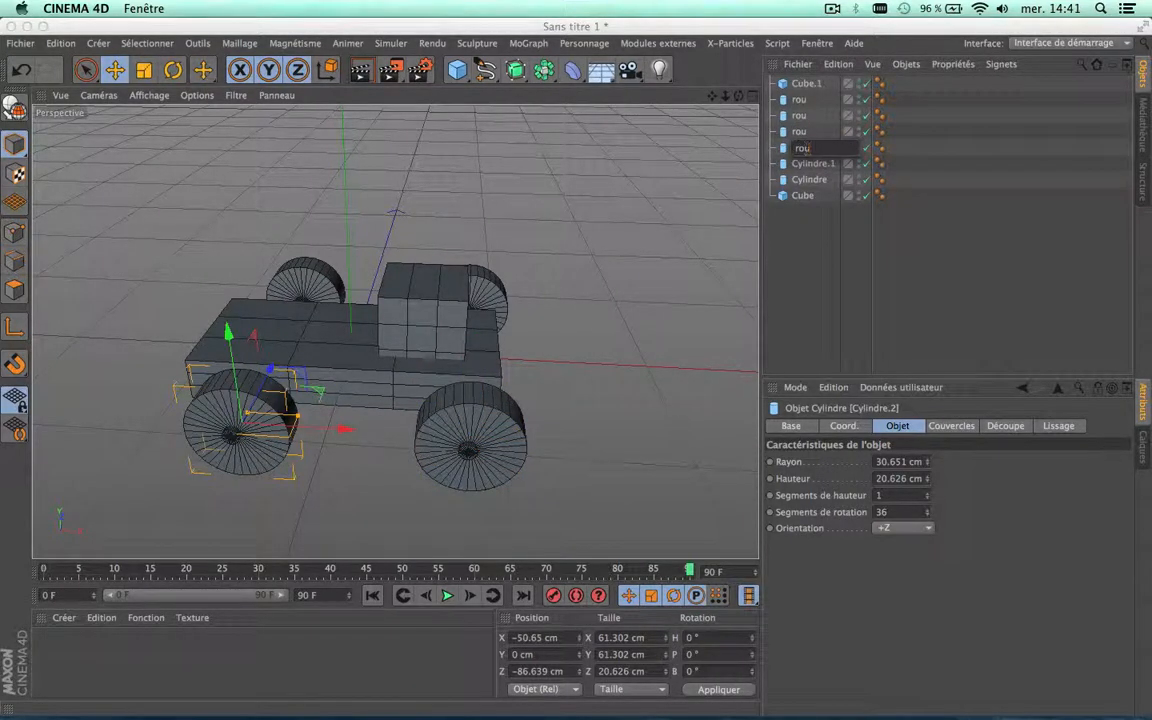
# Rename the two axle cylinders, Cylindre.1 and Cylindre, as "rou"
pyautogui.click(812, 163)
pyautogui.doubleClick(813, 163)
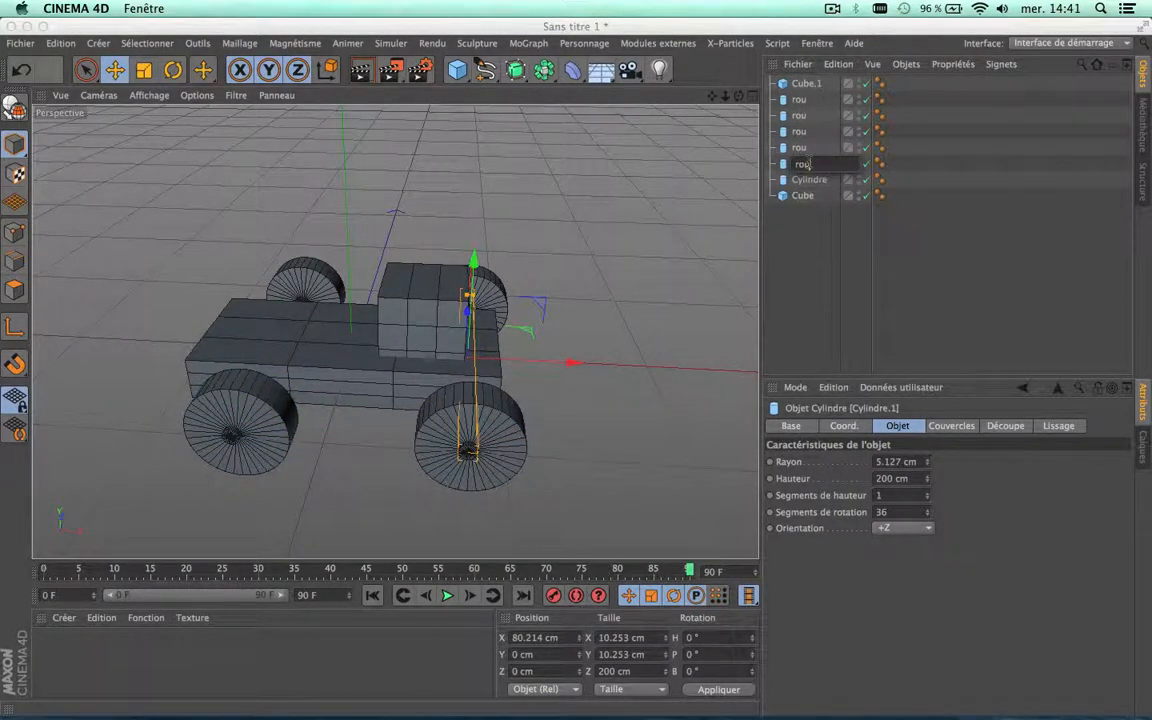
pyautogui.click(811, 180)
pyautogui.doubleClick(812, 180)
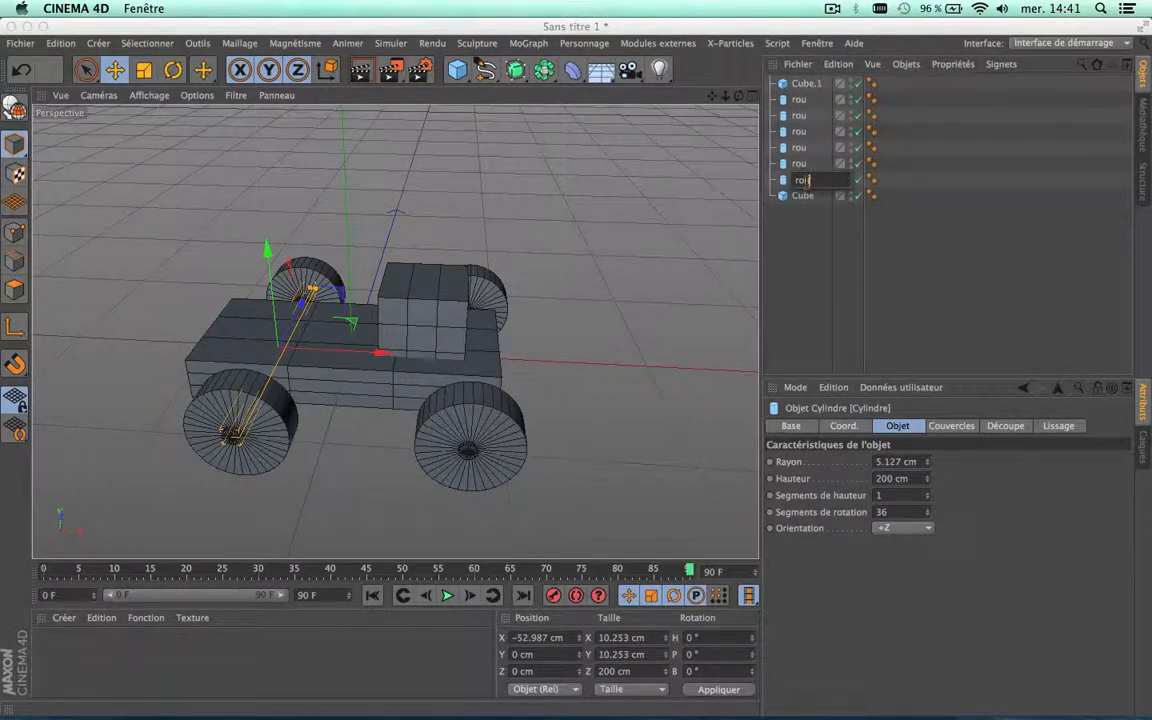
pyautogui.click(805, 214)
# Number the four wheel objects in list order by renaming them rou1, rou2, rou3 and rou4
pyautogui.click(799, 103)
pyautogui.doubleClick(800, 103)
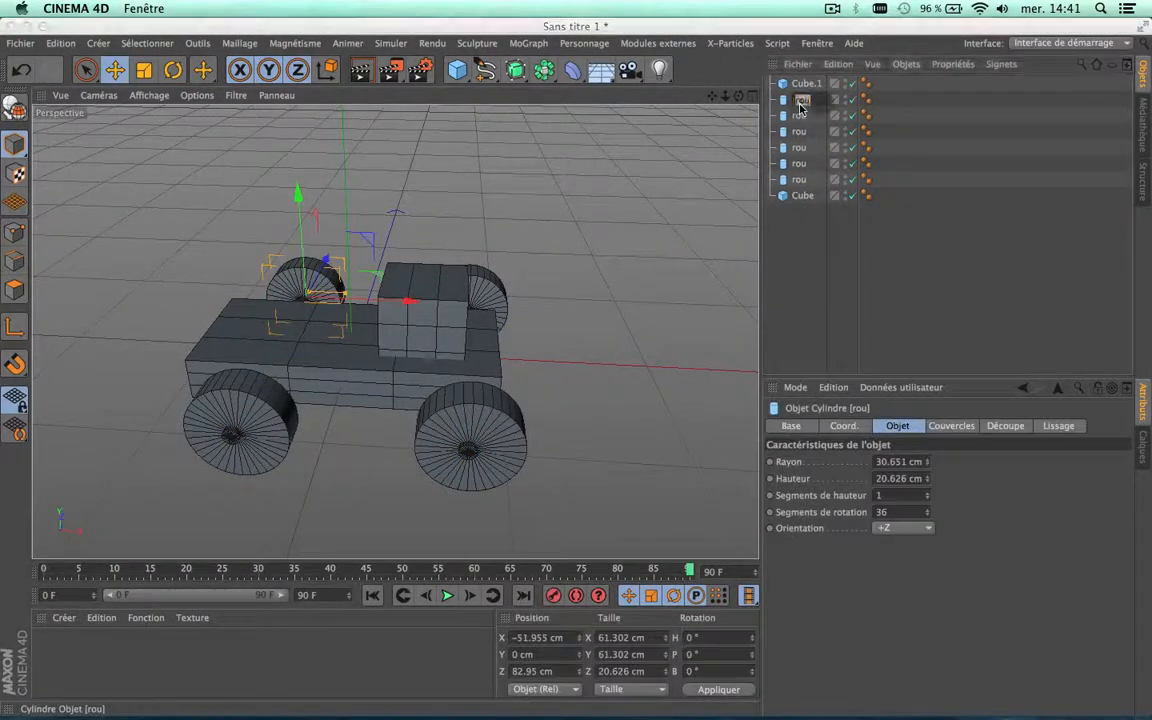
pyautogui.write('1')
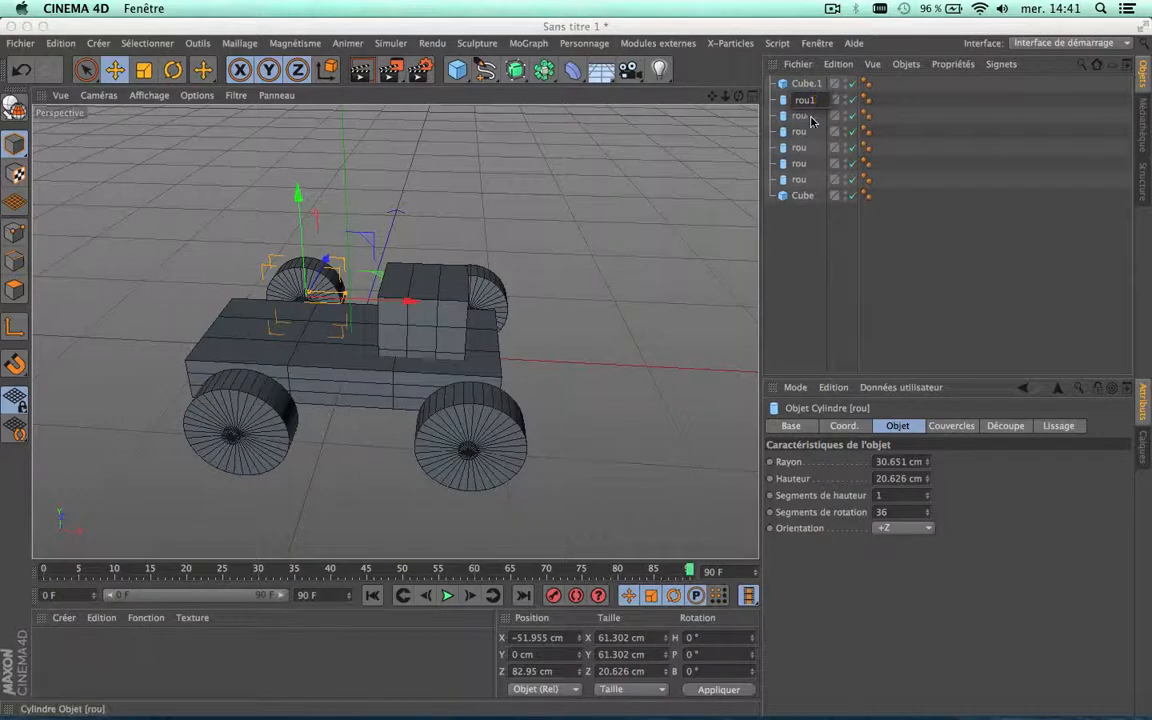
pyautogui.click(800, 116)
pyautogui.doubleClick(805, 116)
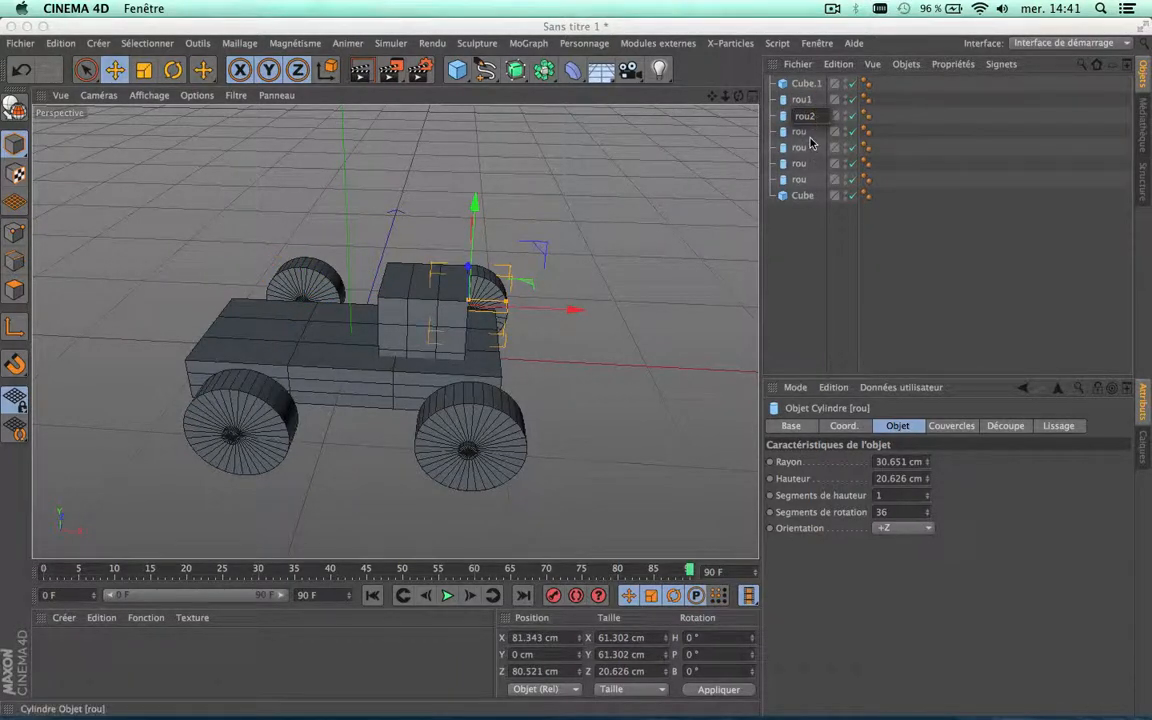
pyautogui.write('2')
pyautogui.doubleClick(808, 134)
pyautogui.write('3')
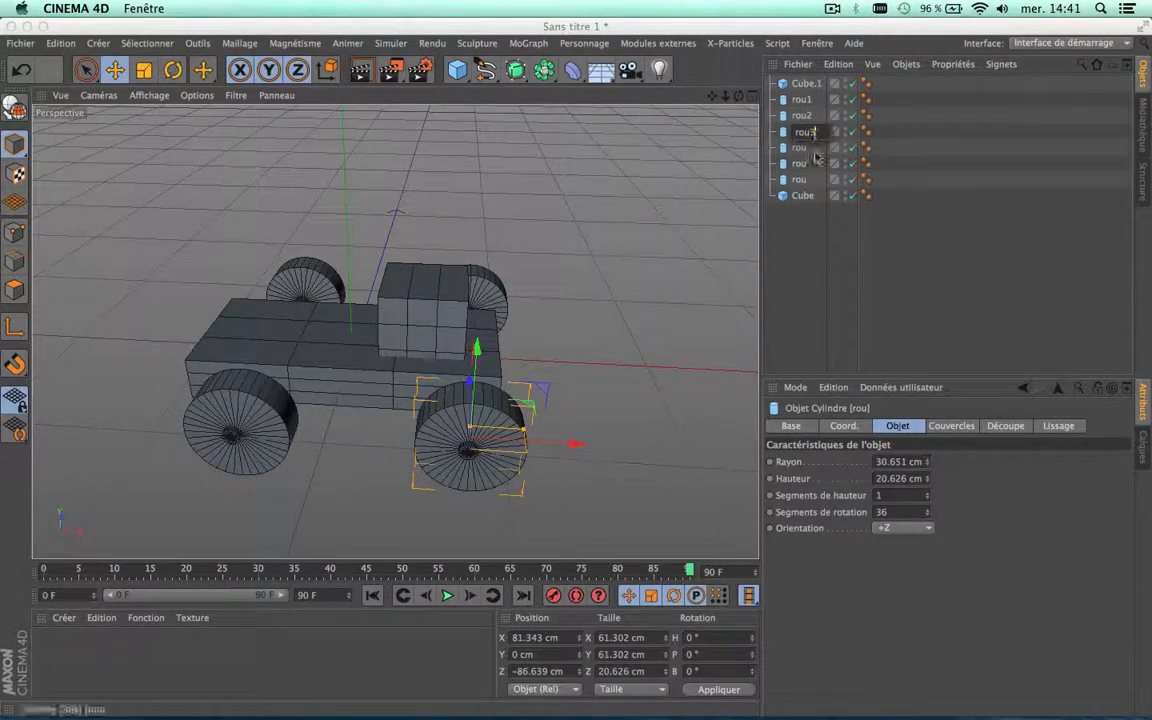
pyautogui.click(800, 148)
pyautogui.doubleClick(806, 148)
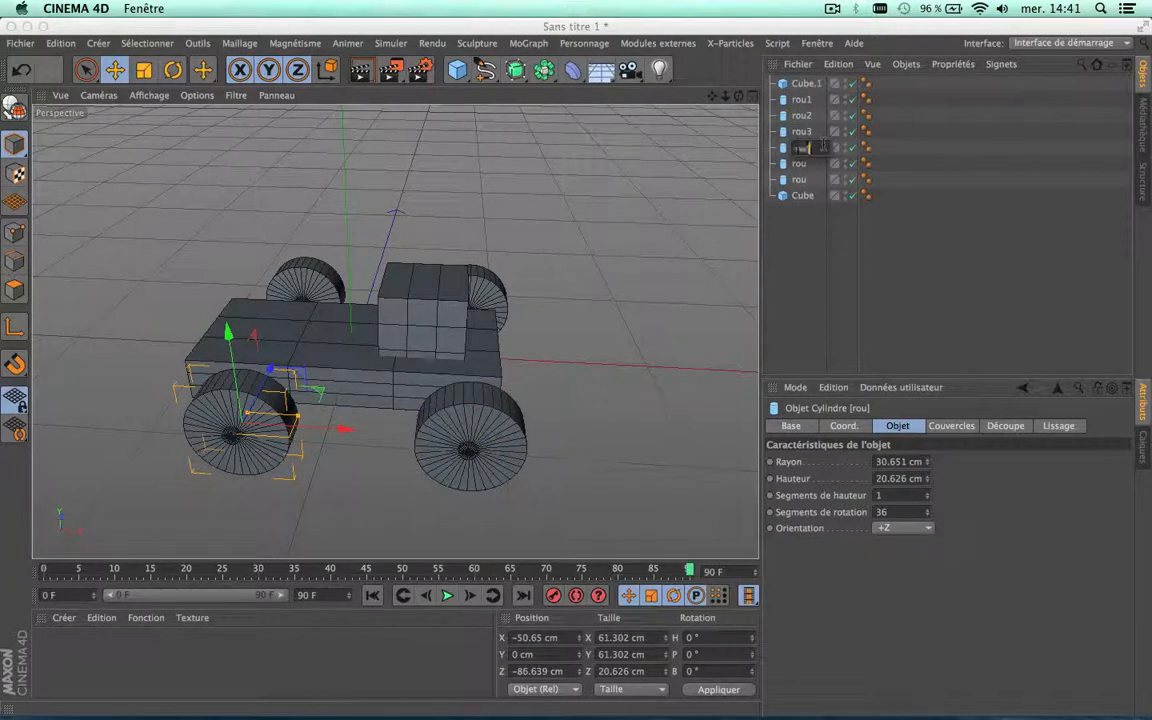
# Rename the axle cylinder under the cab block as "rou5"
pyautogui.doubleClick(801, 164)
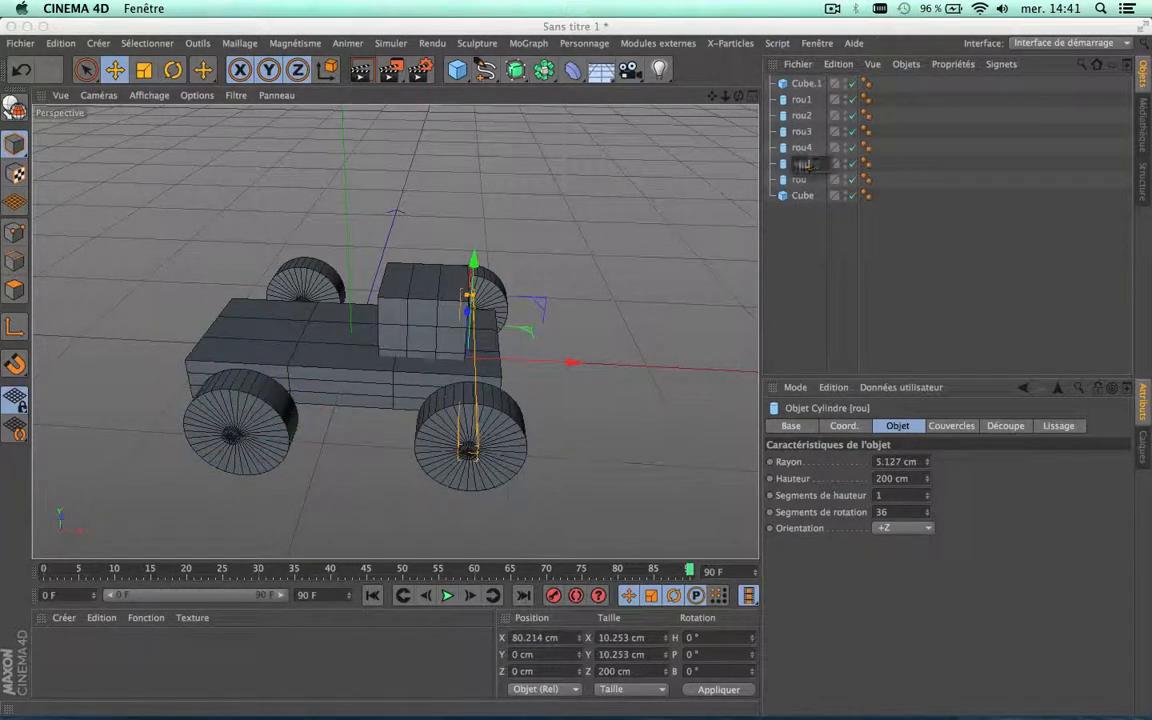
pyautogui.press('Return')
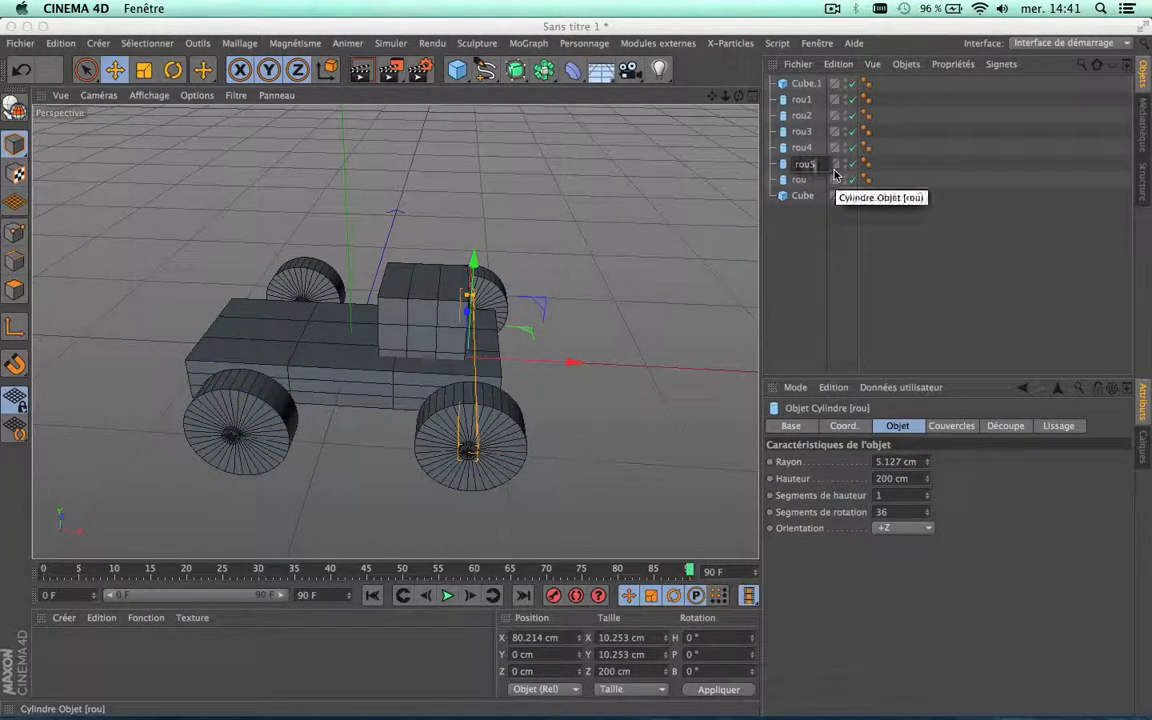
pyautogui.click(815, 236)
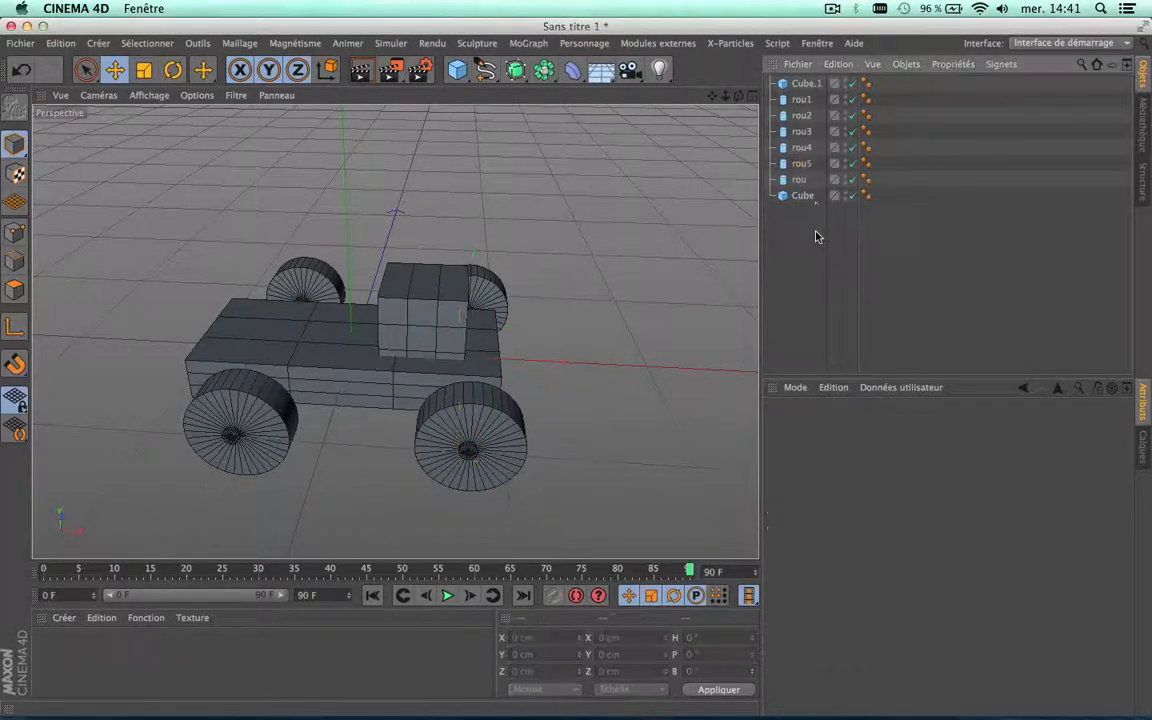
# Rename the axle cylinder under the cab block as "BAR 1"
pyautogui.click(802, 164)
pyautogui.doubleClick(802, 164)
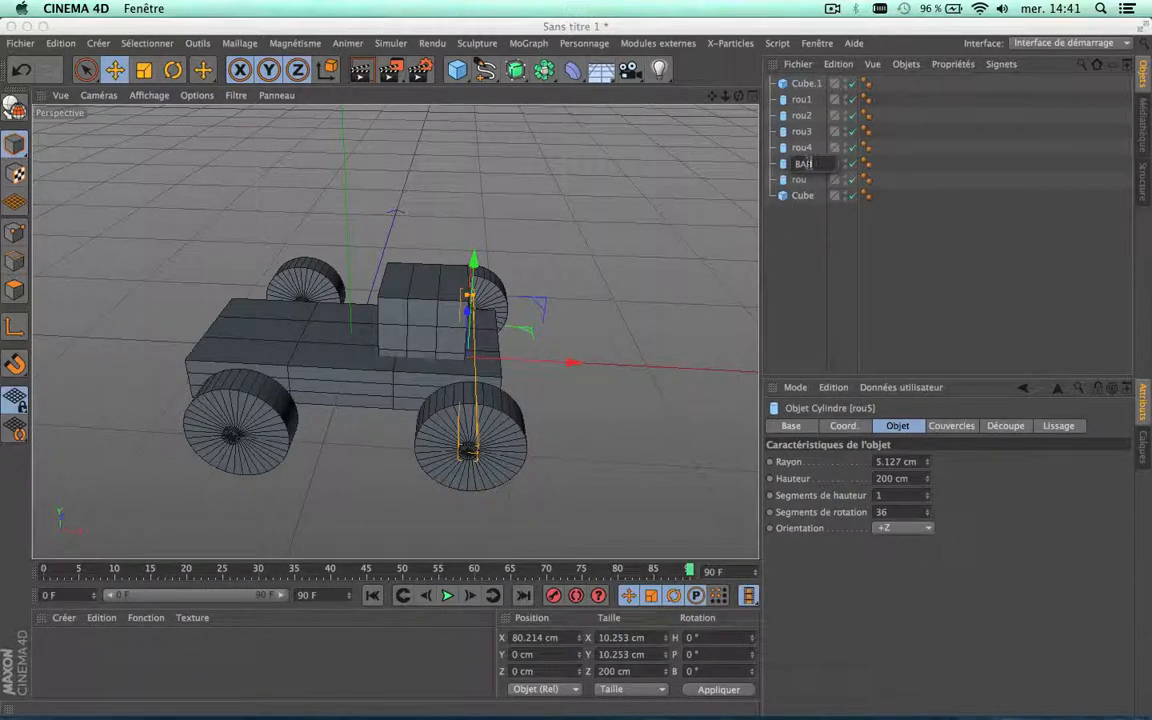
pyautogui.write('BAR 1')
pyautogui.press('Return')
pyautogui.click(805, 237)
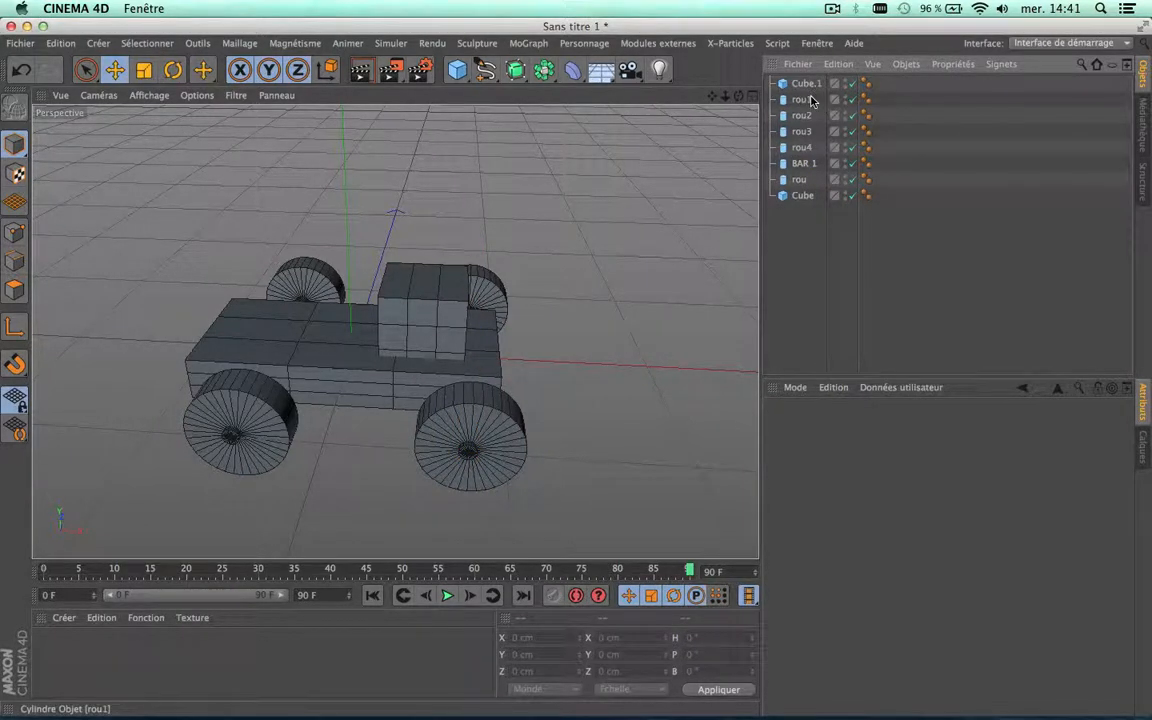
# Rename the axle cylinder at the end of the chassis away from the cab block as "BAR 2"
pyautogui.click(800, 180)
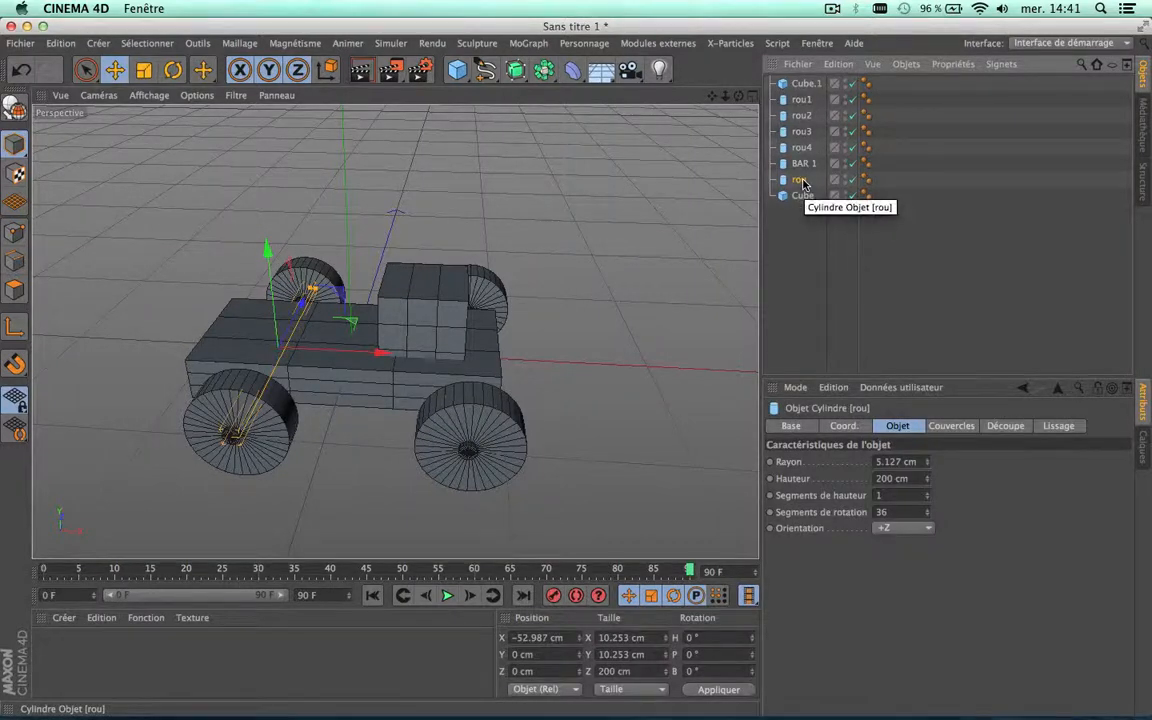
pyautogui.doubleClick(801, 180)
pyautogui.write('BAR 2')
pyautogui.press('Return')
pyautogui.click(805, 214)
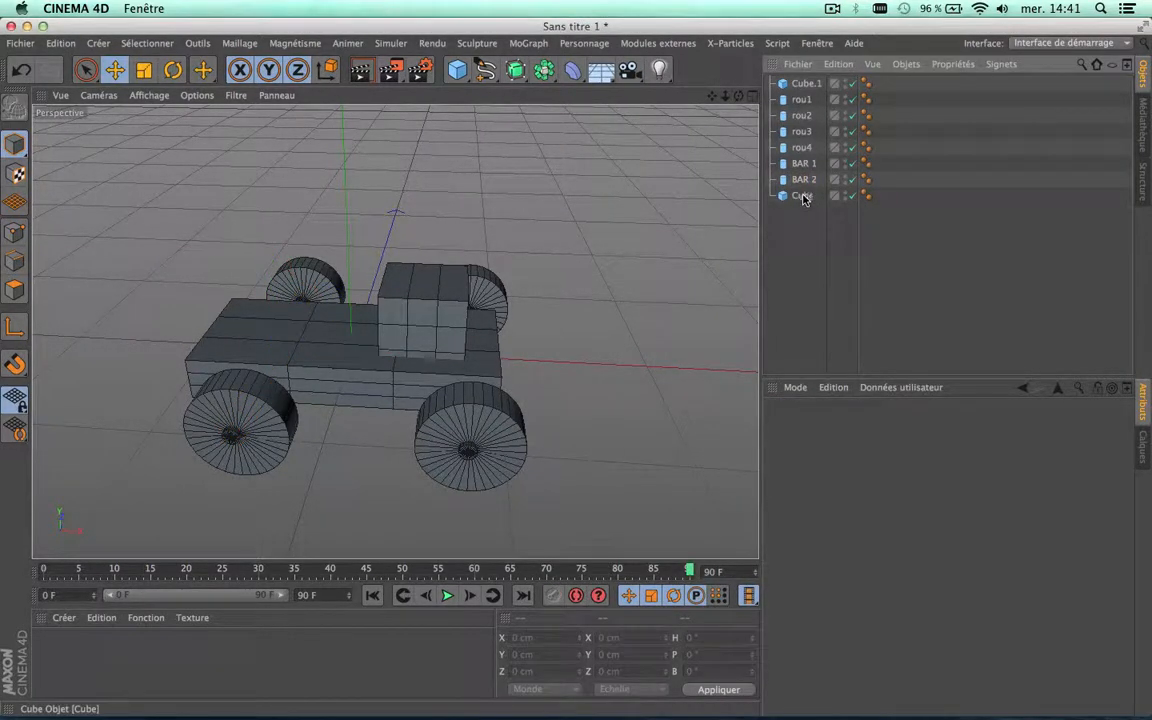
# Rename the chassis cube as "caross"
pyautogui.click(802, 196)
pyautogui.doubleClick(803, 196)
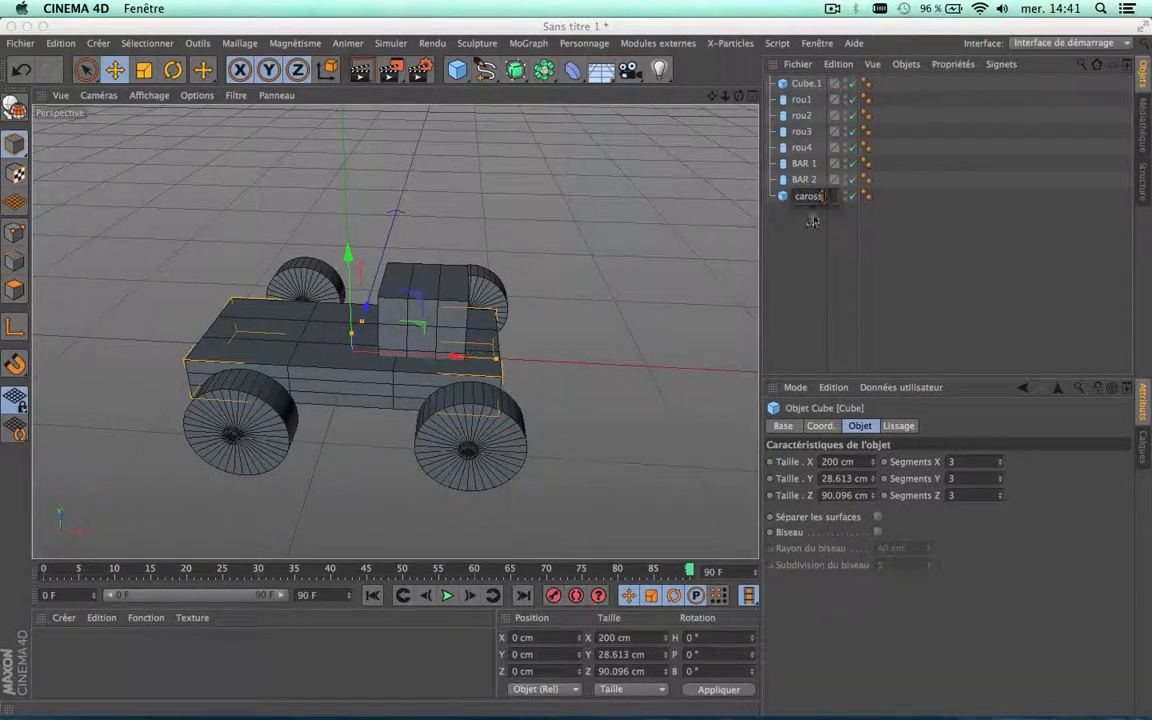
pyautogui.press('Return')
pyautogui.click(798, 254)
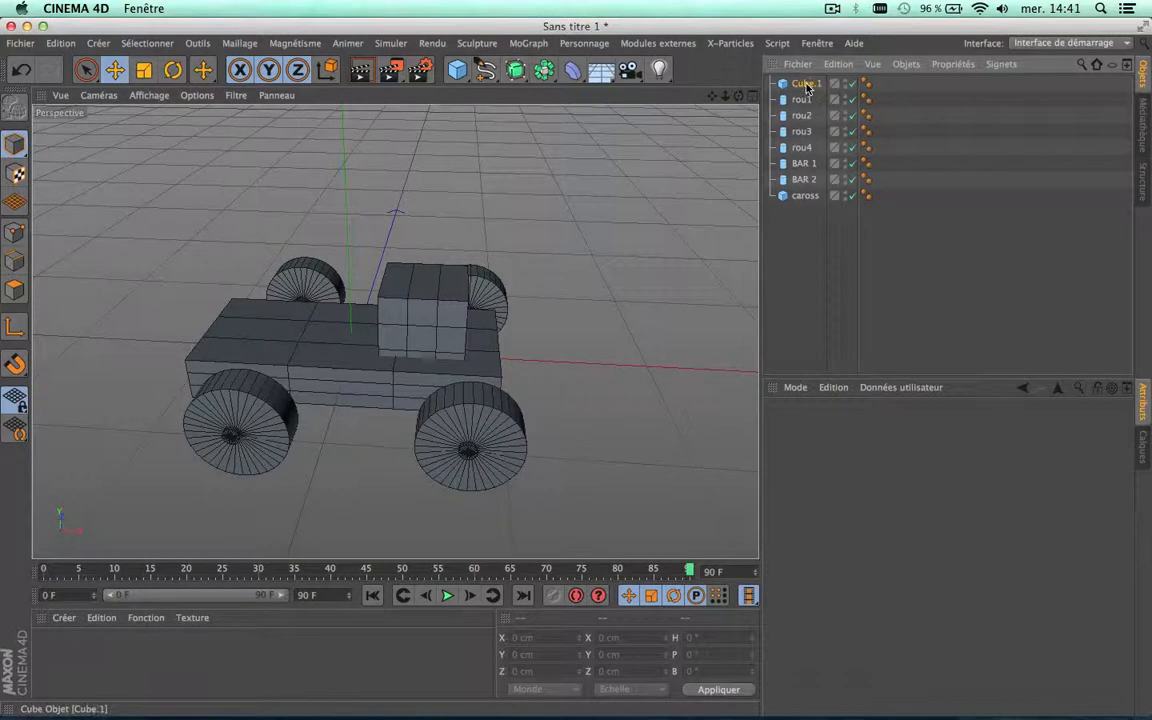
# Rename the cab cube, Cube.1, as "COCpit"
pyautogui.click(805, 84)
pyautogui.doubleClick(805, 85)
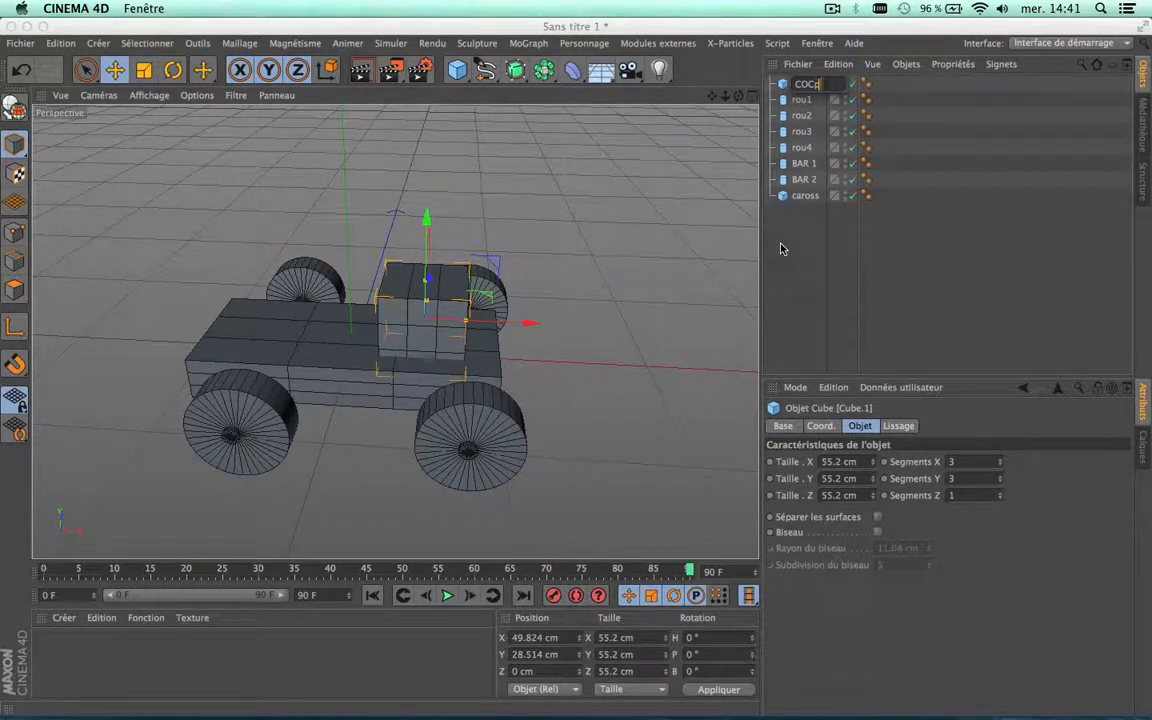
pyautogui.click(783, 301)
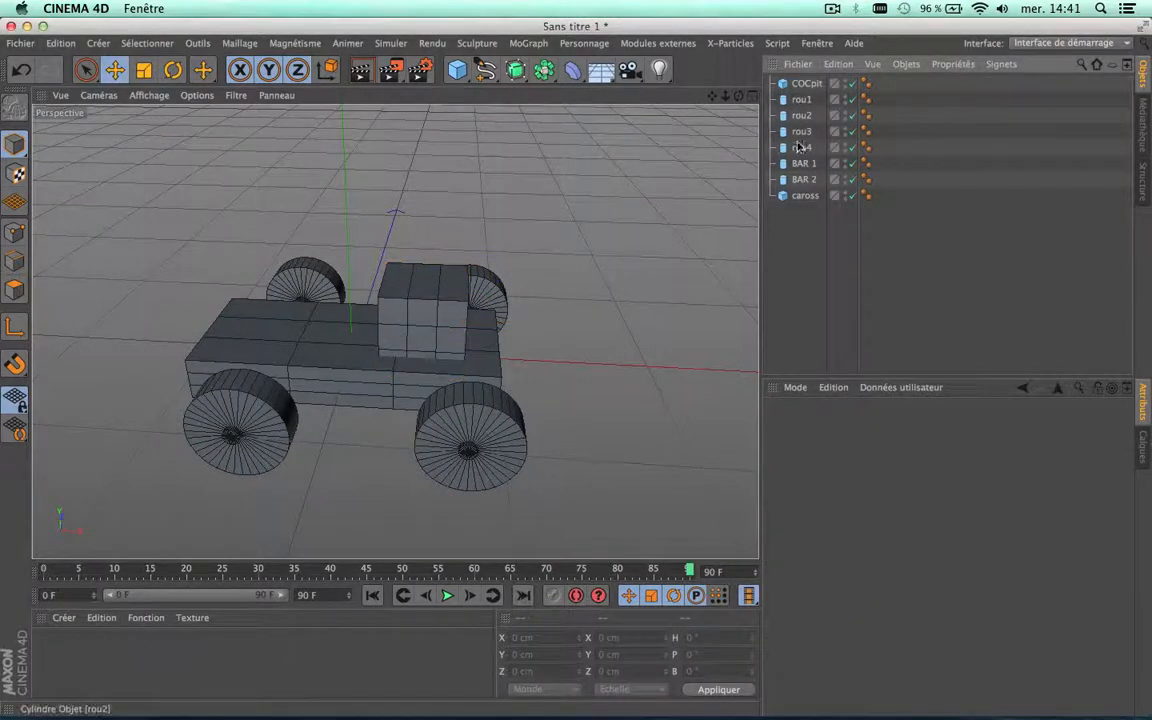
# Select the renamed parts one by one, from COCpit through the four wheels to BAR 2, to check which part each name identifies
pyautogui.click(804, 84)
pyautogui.click(801, 100)
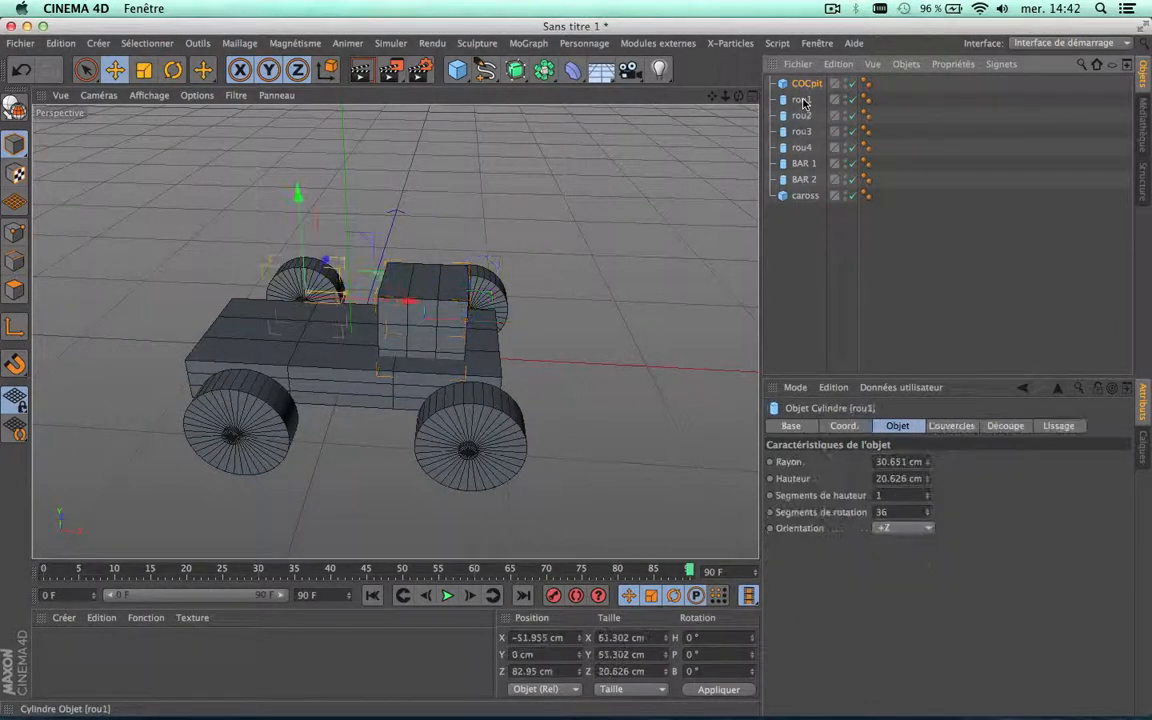
pyautogui.click(802, 116)
pyautogui.click(802, 131)
pyautogui.click(806, 147)
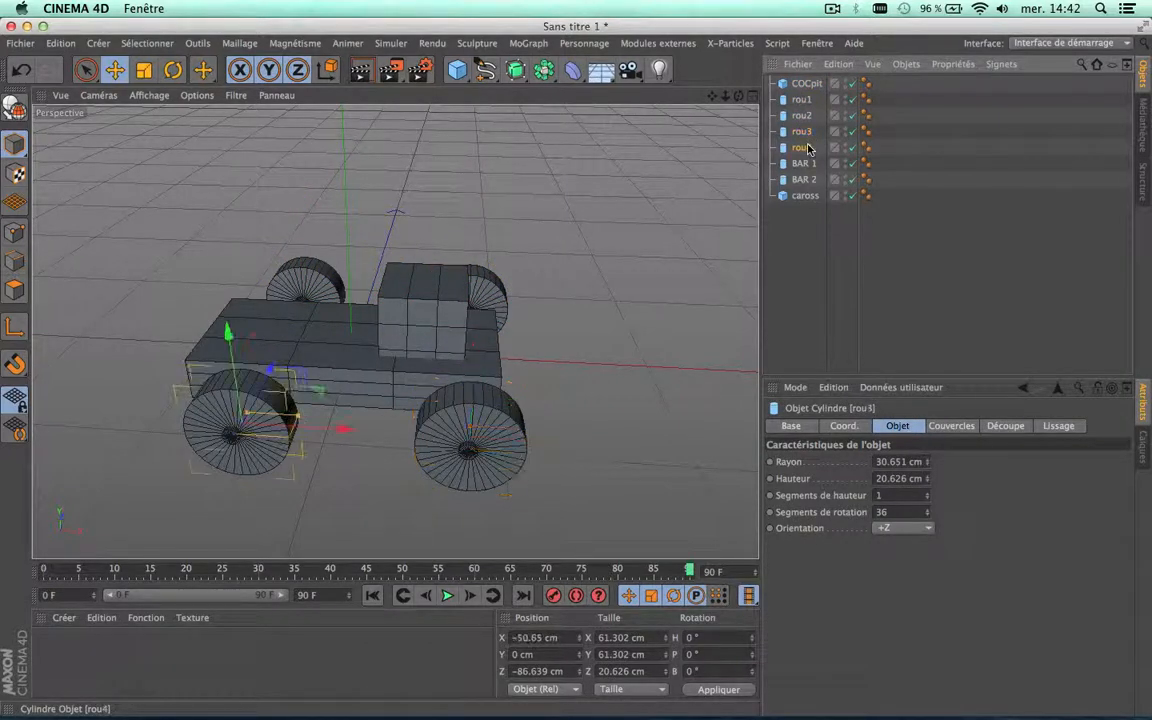
pyautogui.click(800, 165)
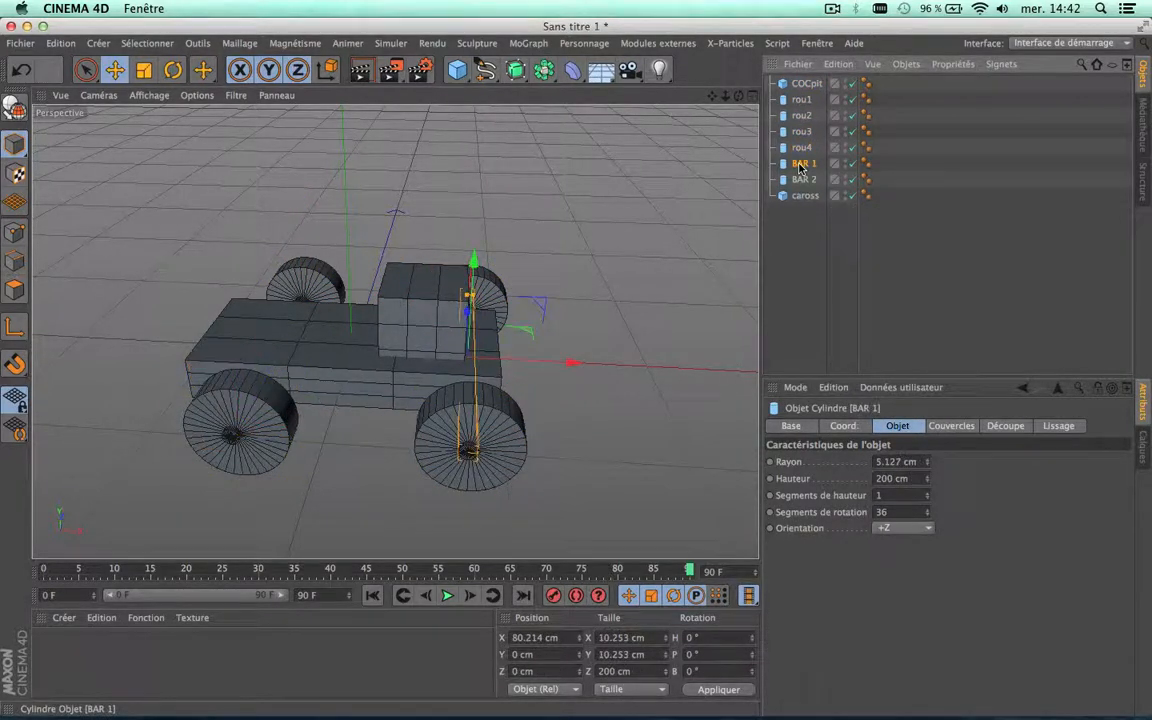
pyautogui.click(804, 180)
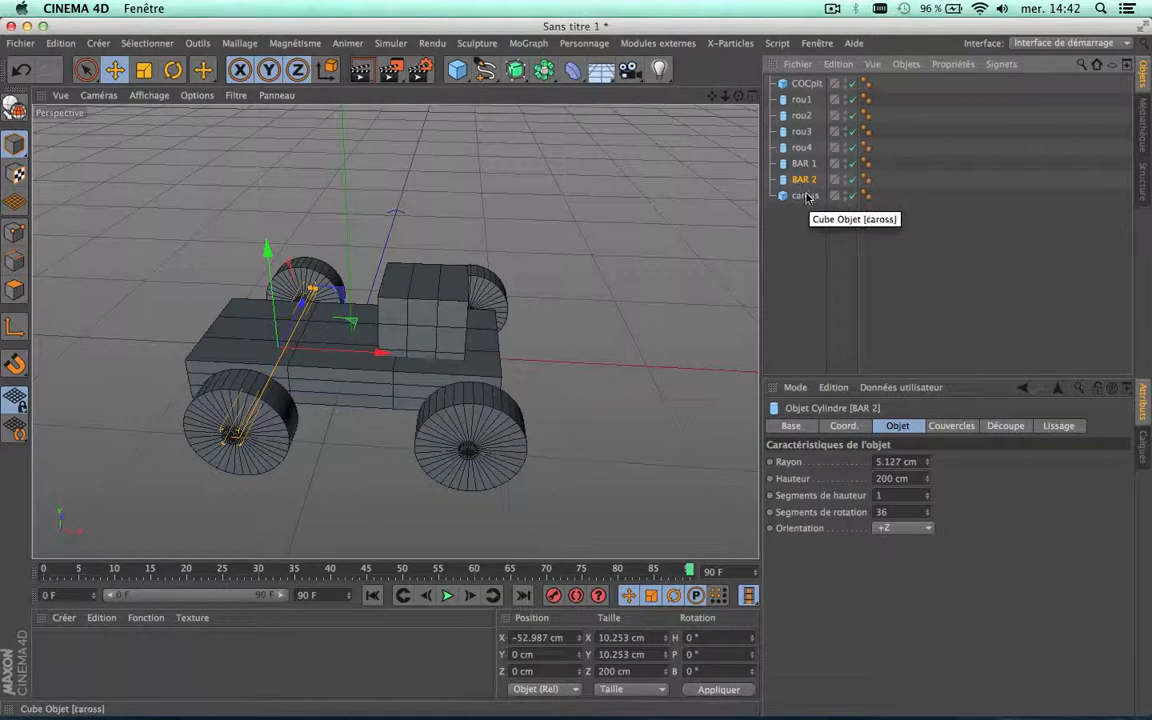
# Group all eight vehicle parts, from COCpit to caross, under a null object and rename it "voitur"
pyautogui.click(806, 196)
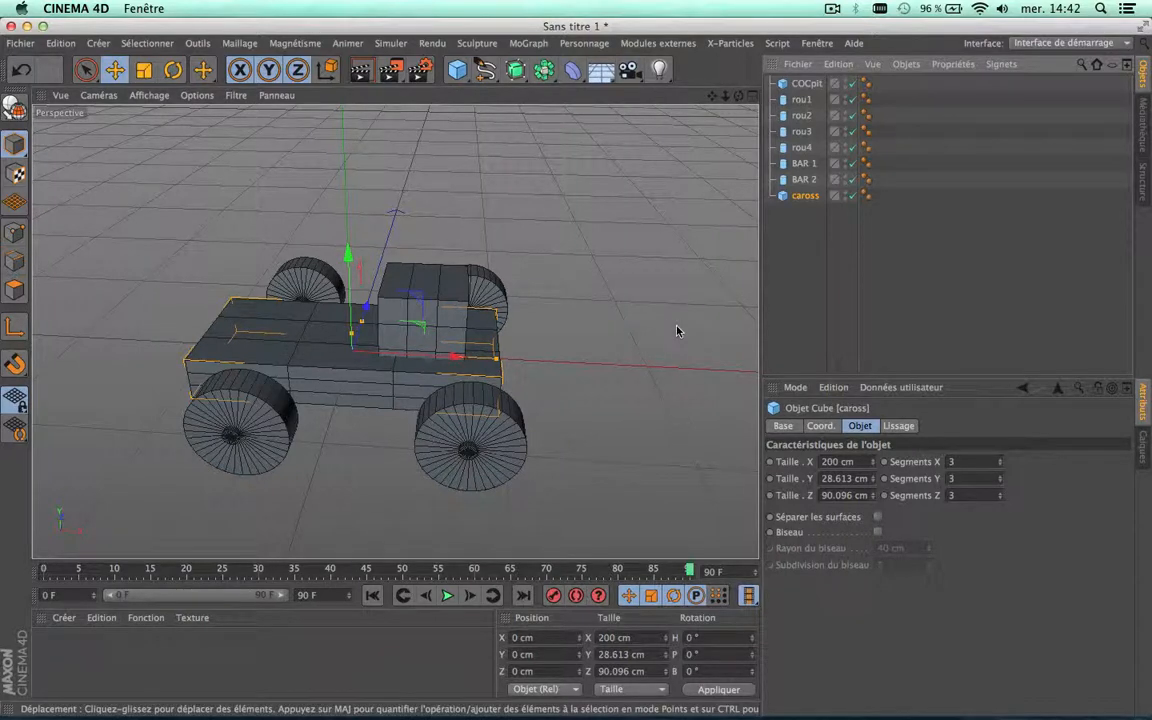
pyautogui.click(786, 252)
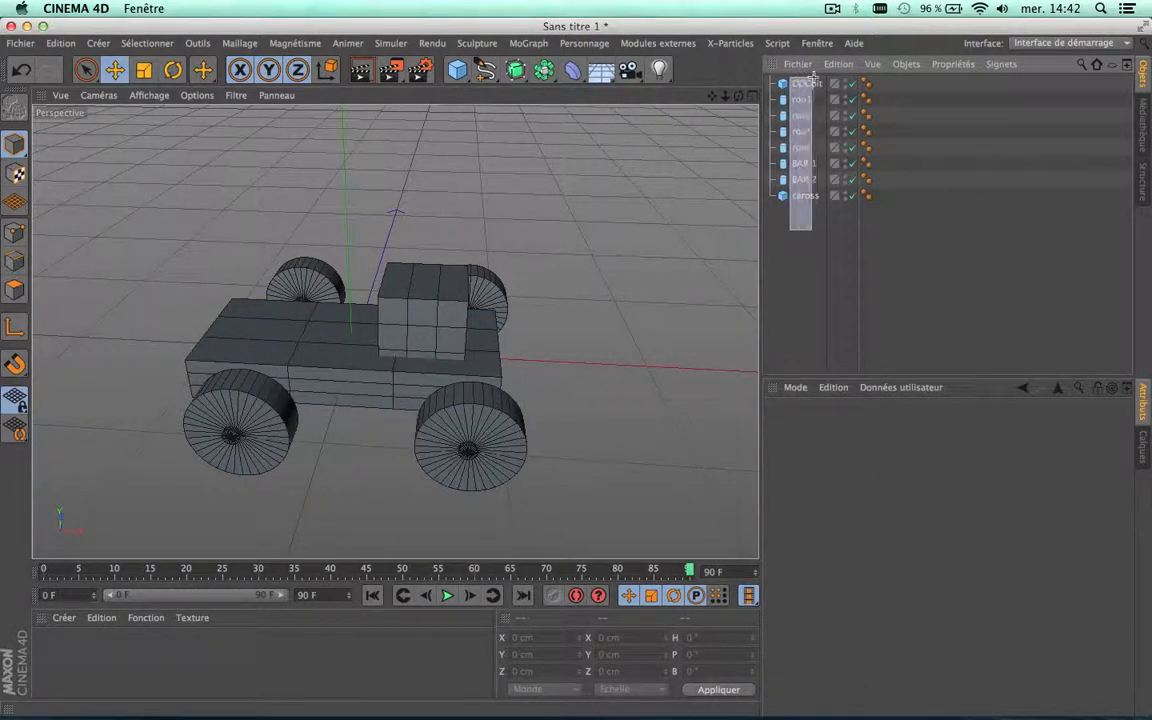
pyautogui.moveTo(790, 220); pyautogui.dragTo(812, 90)
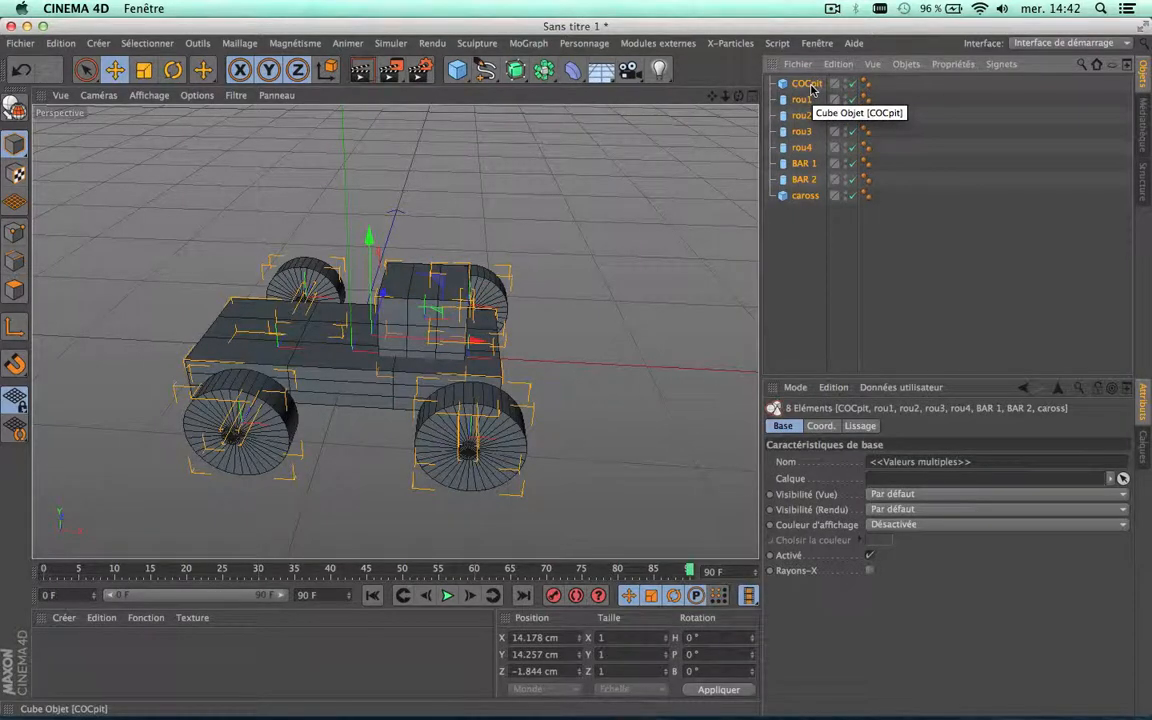
pyautogui.hotkey('alt', 'g')
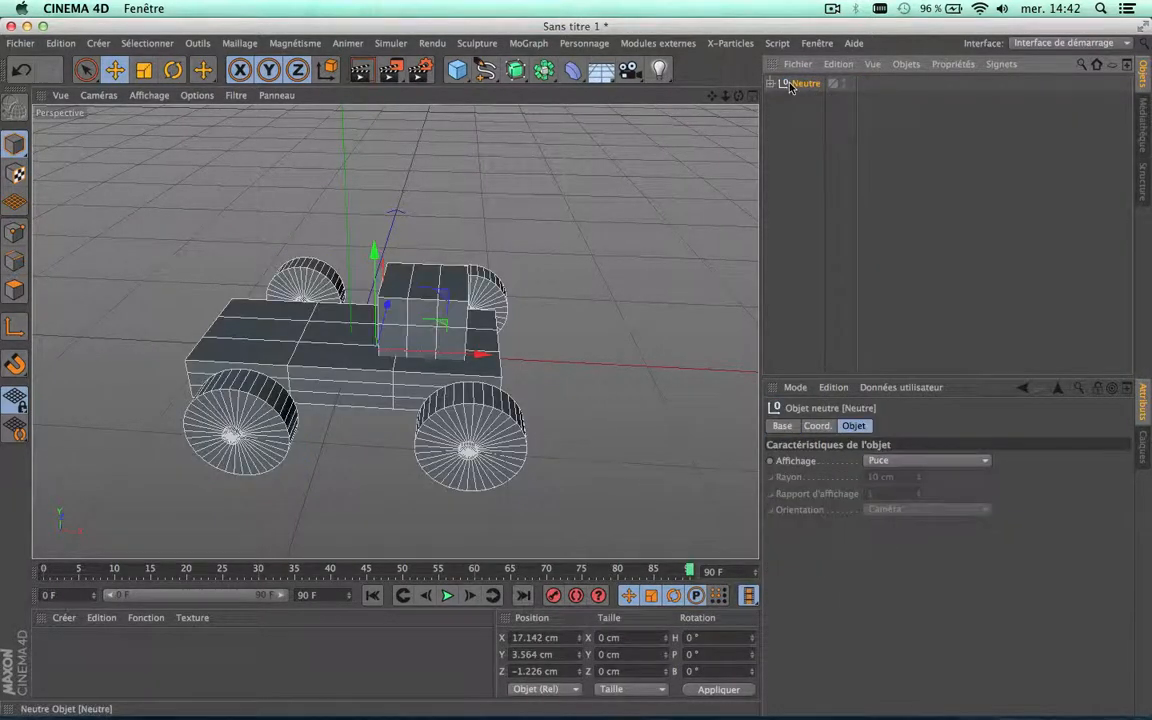
pyautogui.doubleClick(807, 84)
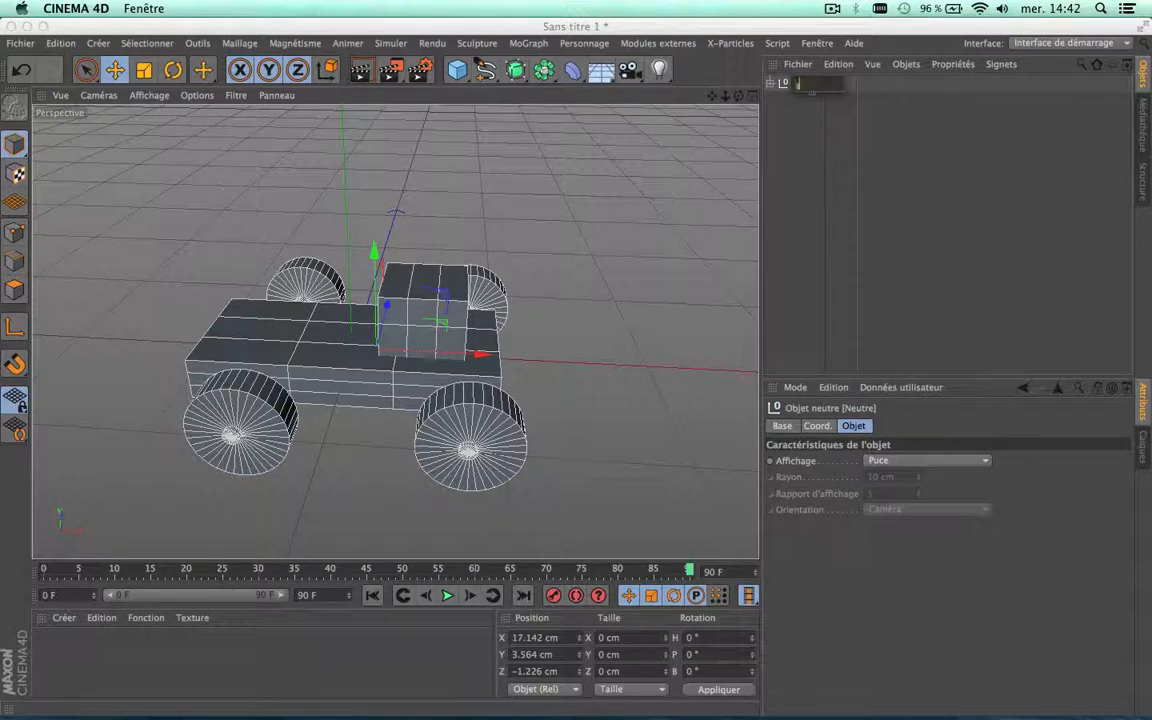
pyautogui.write('voitur')
pyautogui.click(810, 132)
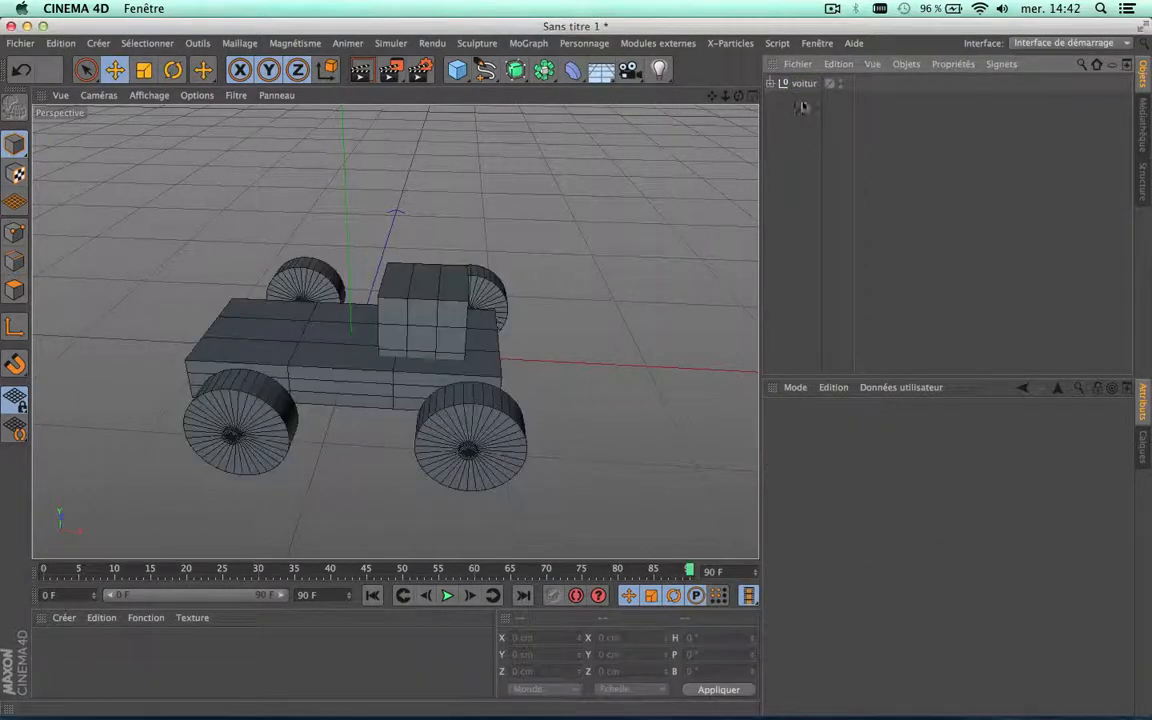
# Add a Transform object with the voitur group as its Ref Object and refresh it
pyautogui.click(681, 46)
pyautogui.click(694, 175)
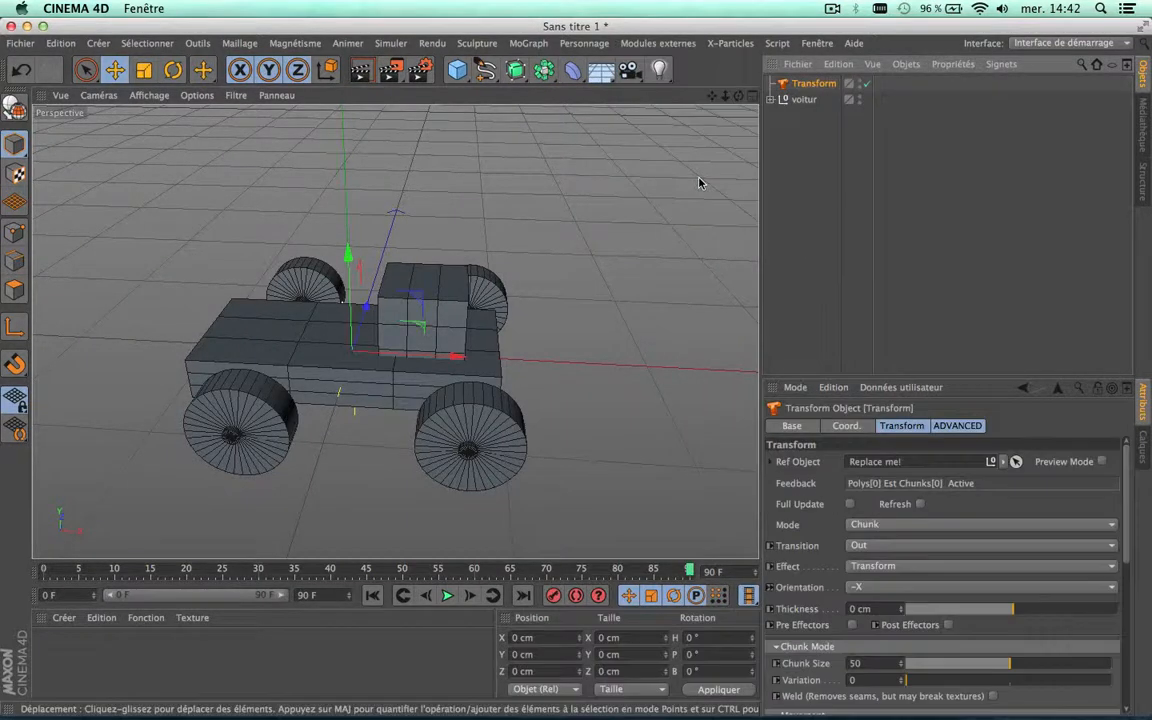
pyautogui.click(801, 104)
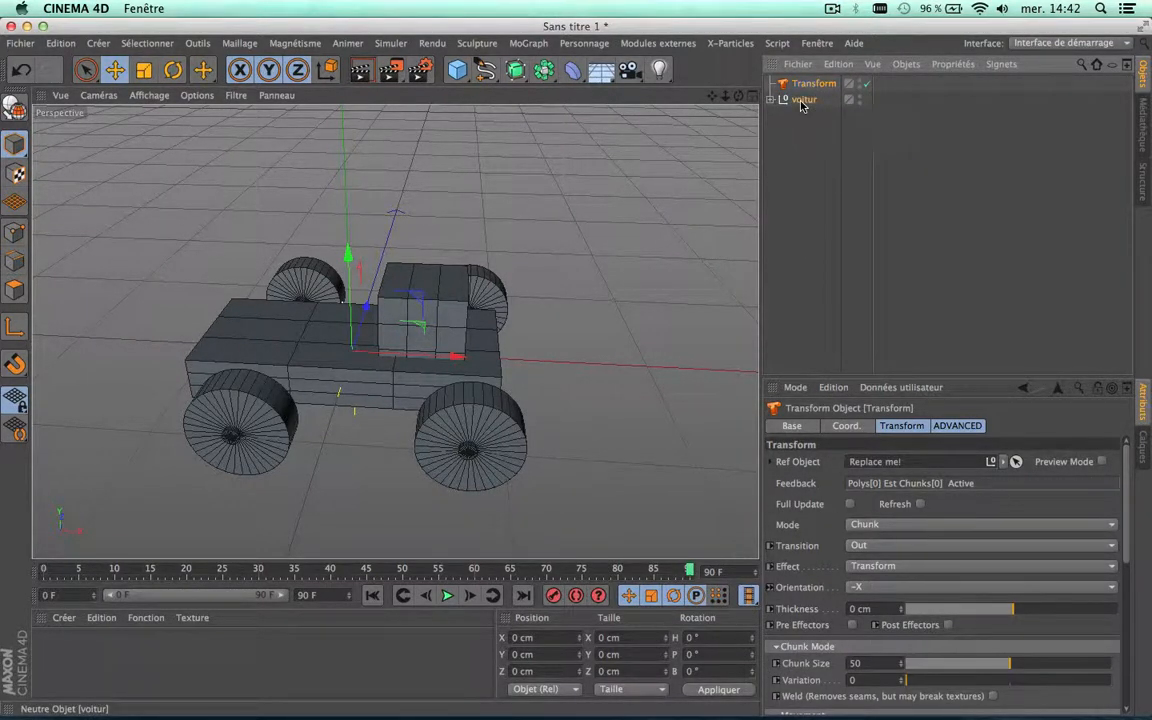
pyautogui.click(772, 101)
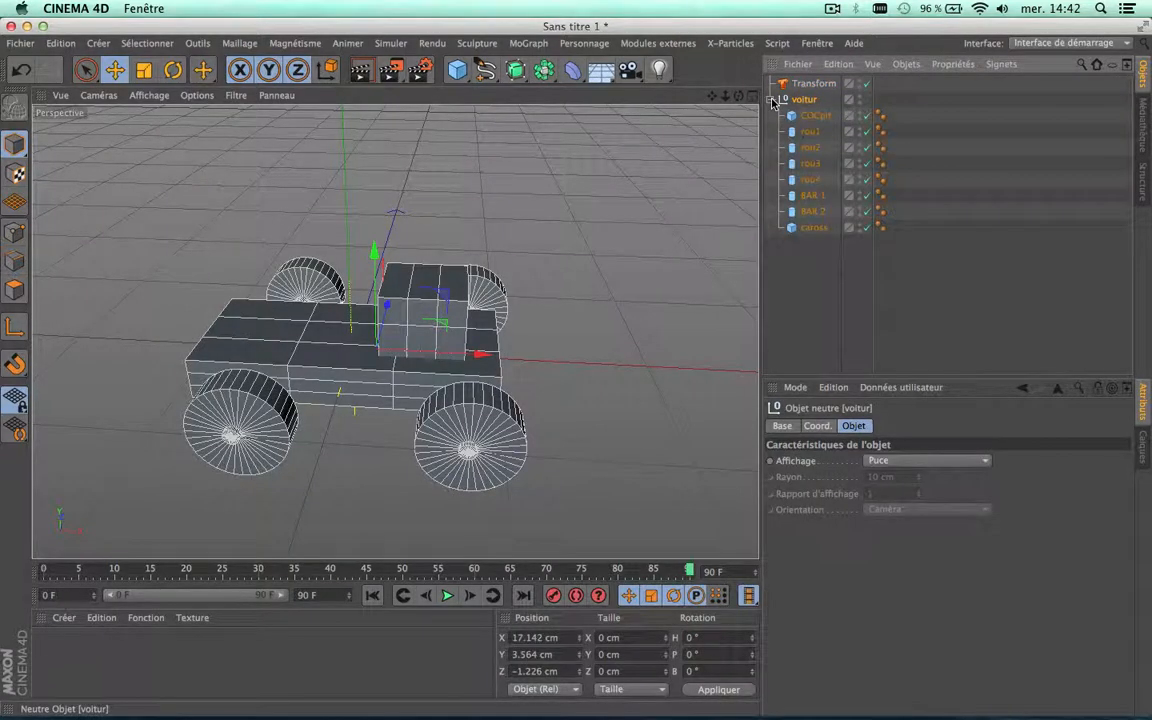
pyautogui.click(771, 101)
pyautogui.click(810, 84)
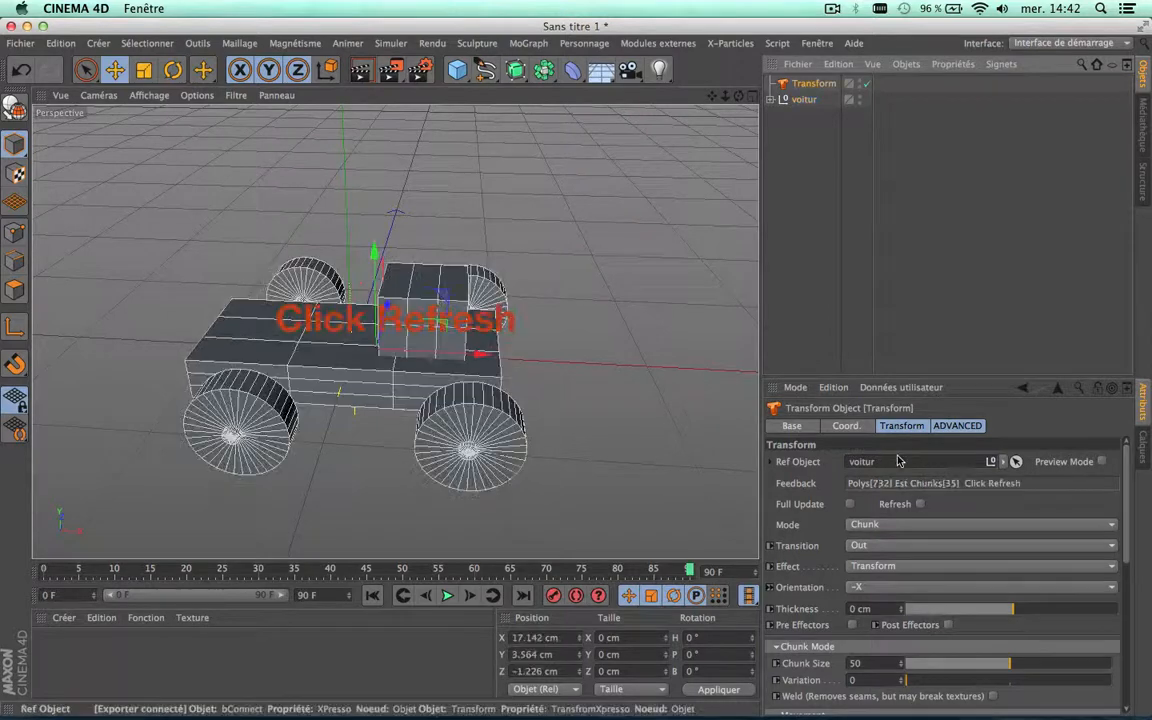
pyautogui.click(920, 504)
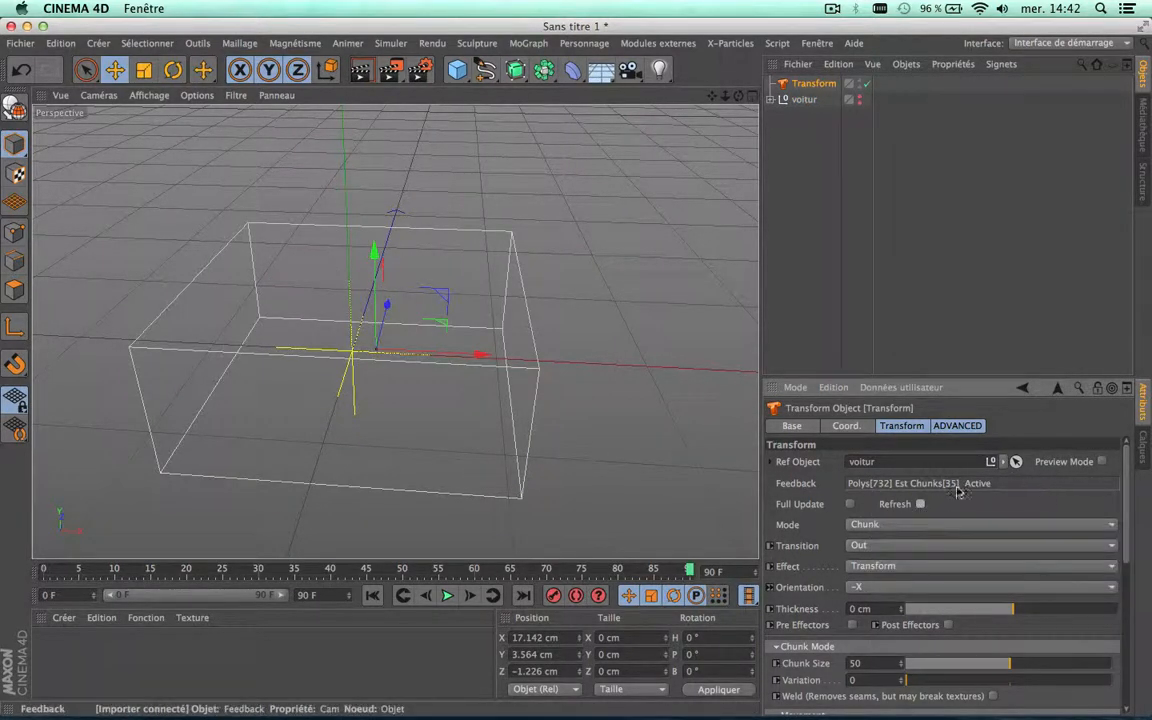
# Return the timeline to frame 0, set the Transform's Mode to Existing Parts and refresh it
pyautogui.click(372, 596)
pyautogui.scroll(3, 560, 418)
pyautogui.click(922, 526)
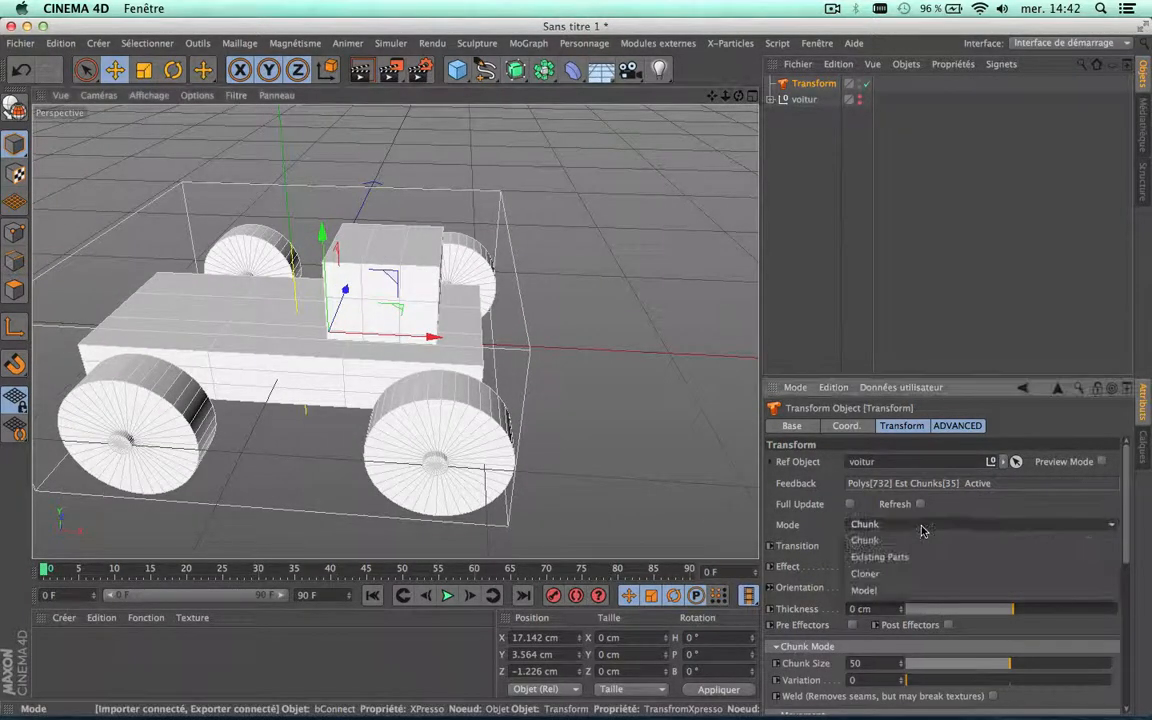
pyautogui.click(907, 557)
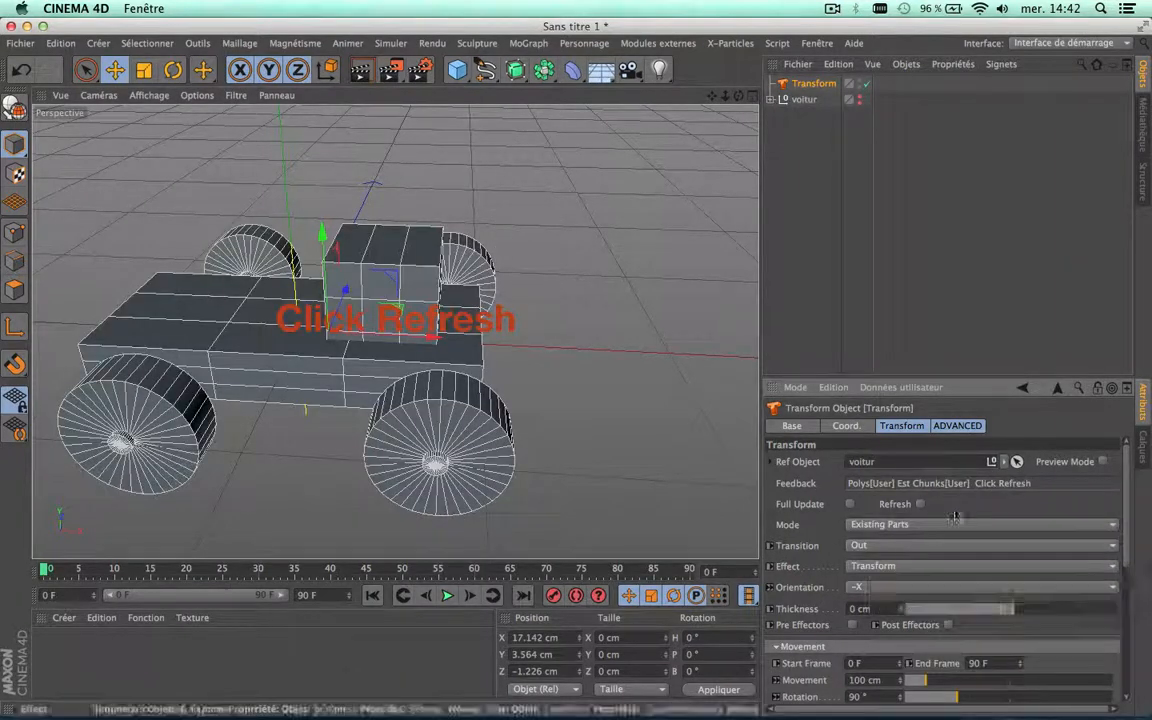
pyautogui.click(920, 504)
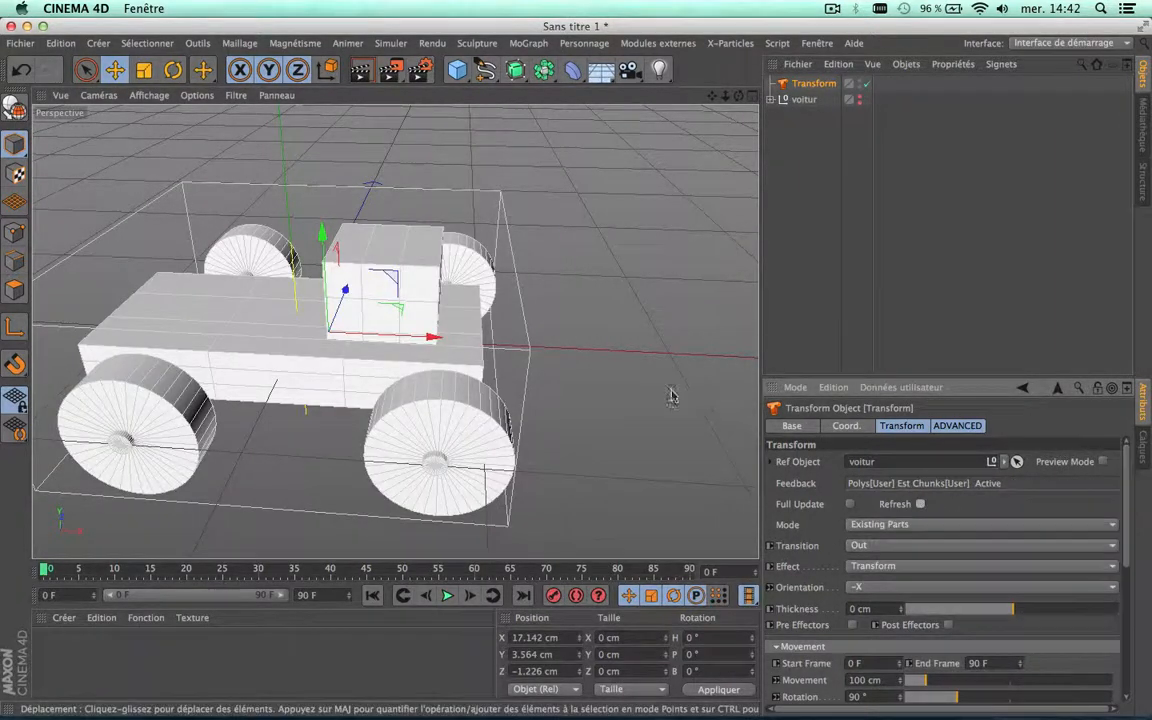
# Play the Existing Parts animation and pause partway to examine how the wheels, chassis and cab separate
pyautogui.scroll(-4, 612, 379)
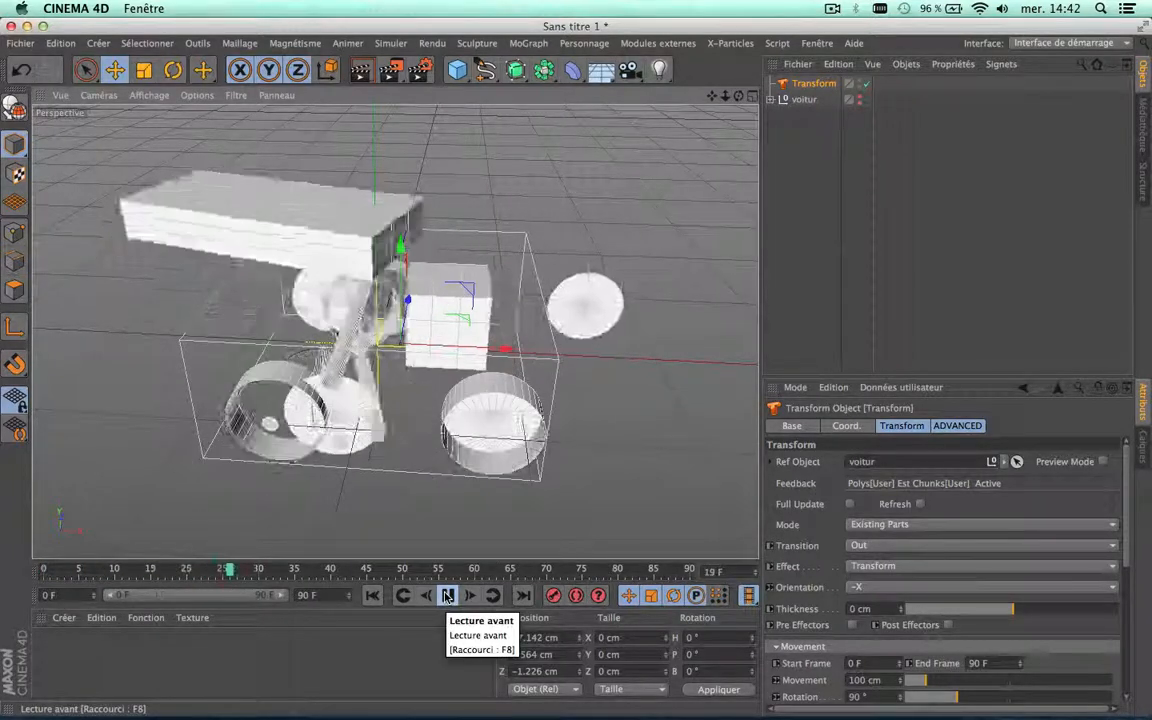
pyautogui.click(447, 595)
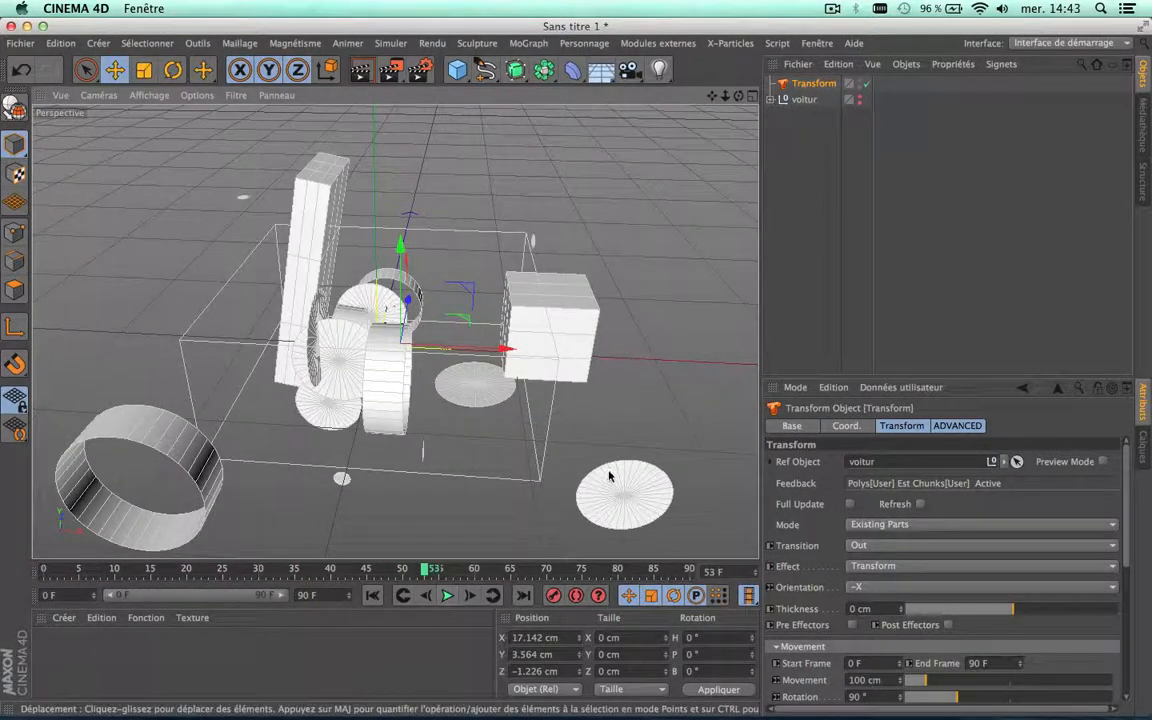
pyautogui.scroll(-3, 533, 340)
pyautogui.scroll(4, 533, 340)
pyautogui.scroll(-4, 533, 340)
pyautogui.scroll(4, 533, 340)
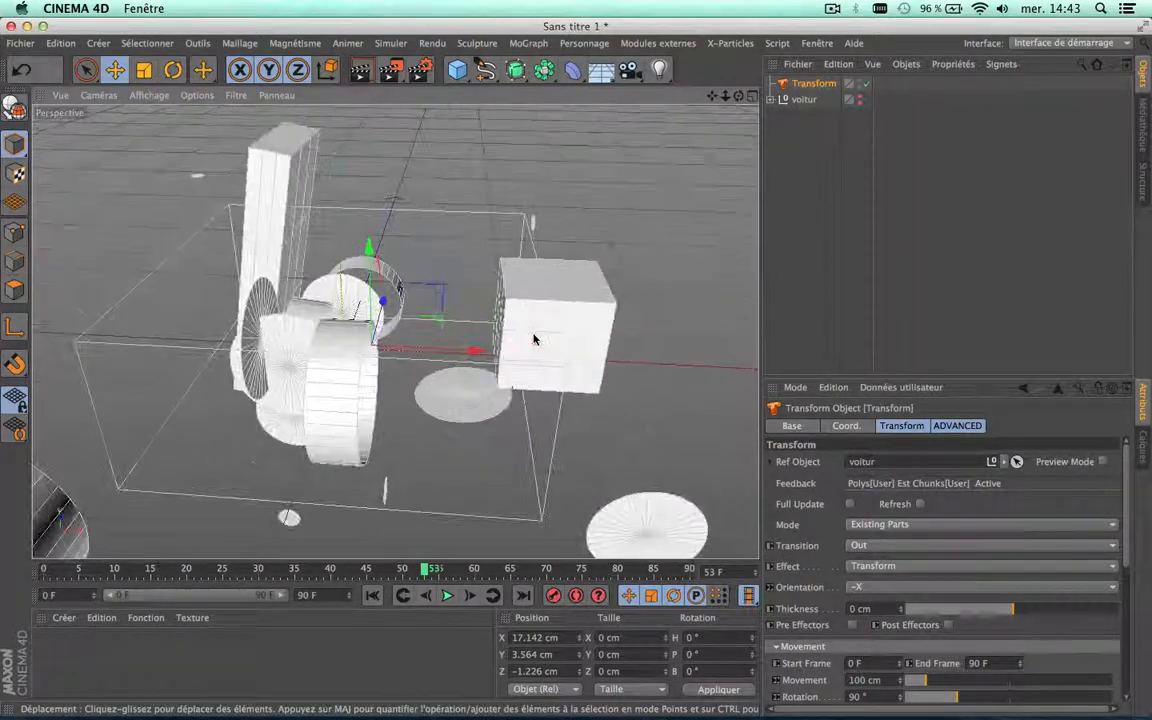
pyautogui.scroll(-3, 533, 340)
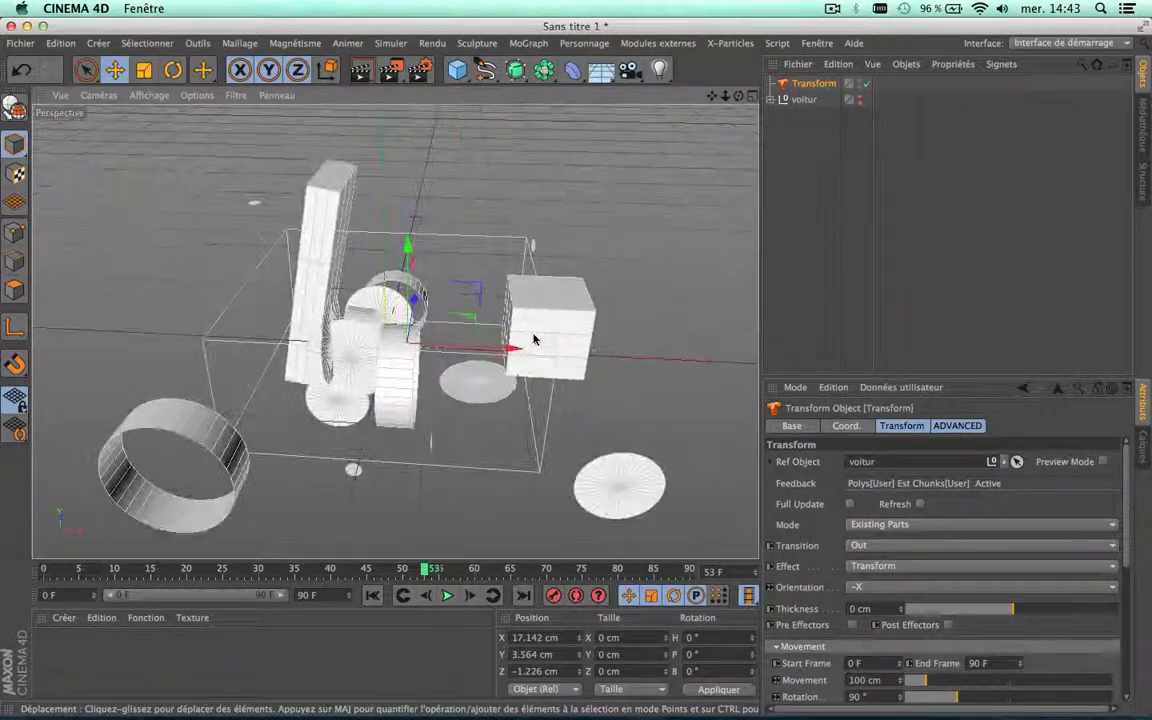
pyautogui.click(456, 598)
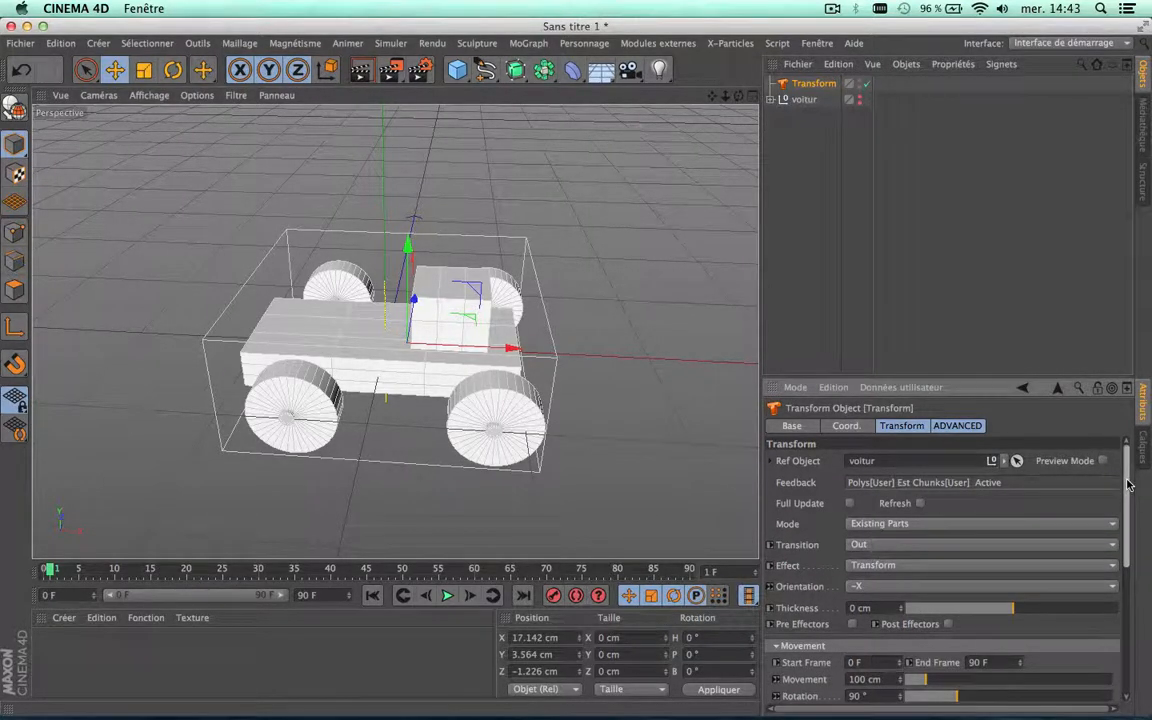
# Set the Transform's Transition to In (Reverse), briefly preview the animation and return to frame 0
pyautogui.click(1003, 545)
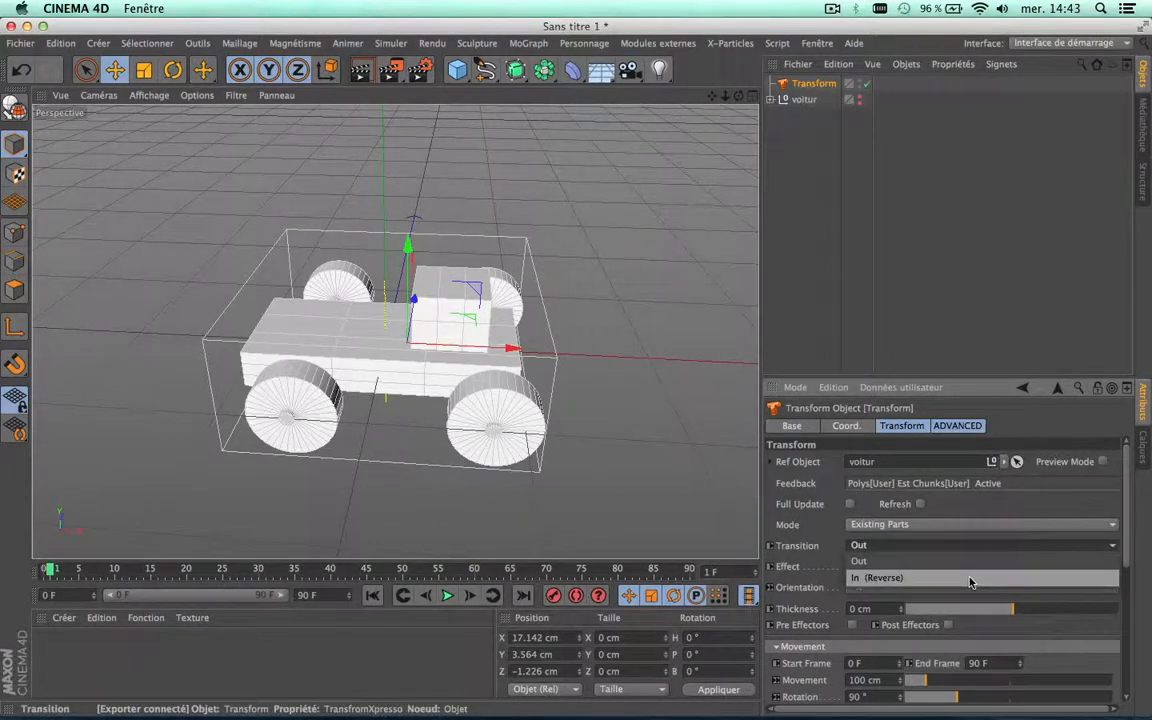
pyautogui.click(972, 581)
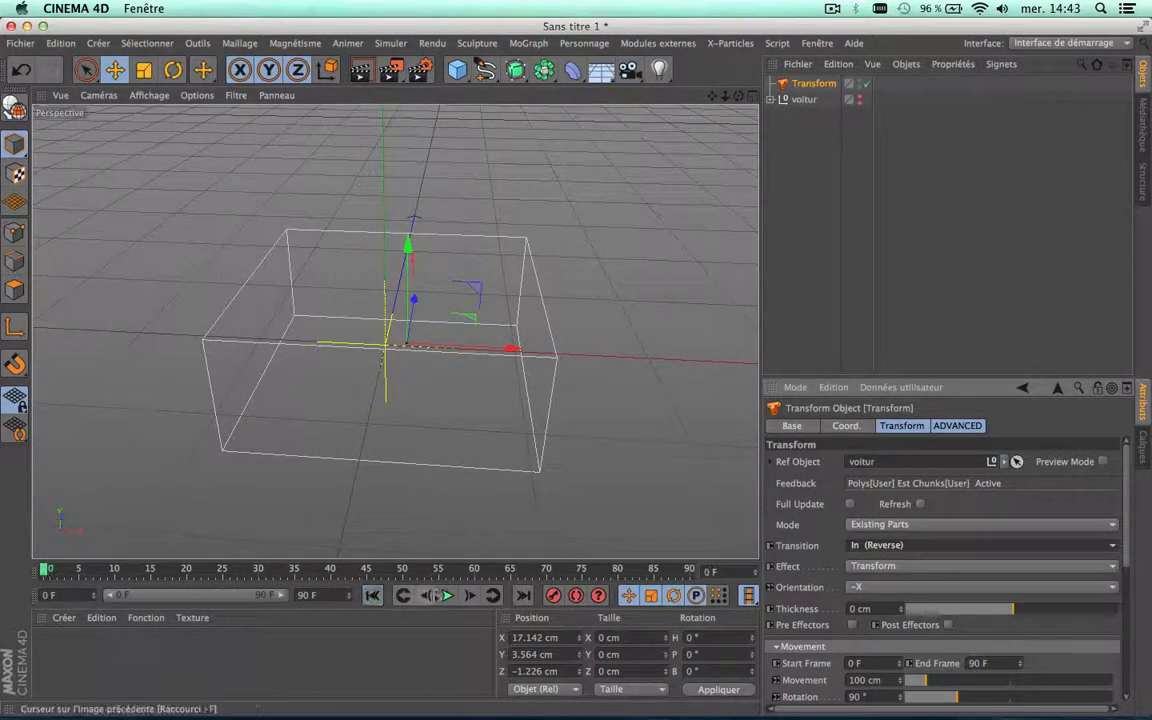
pyautogui.click(448, 596)
pyautogui.click(447, 596)
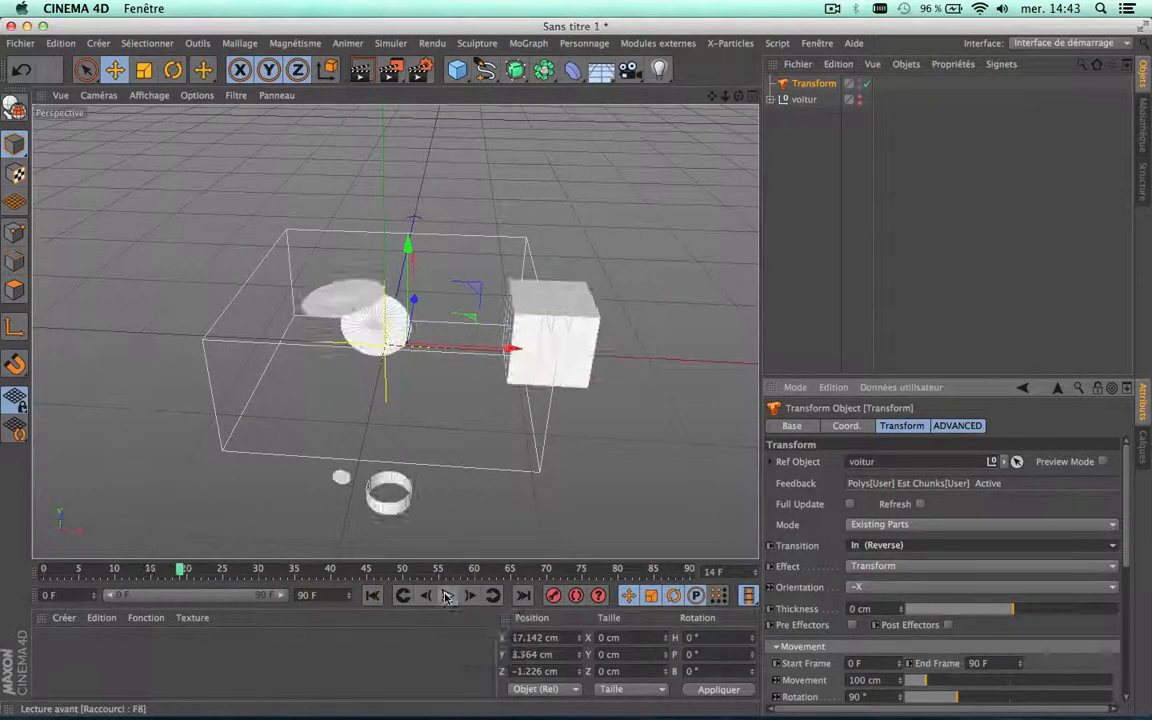
pyautogui.click(372, 596)
# Keep the In (Reverse) transition and play the animation to examine how the parts assemble into the car
pyautogui.click(932, 542)
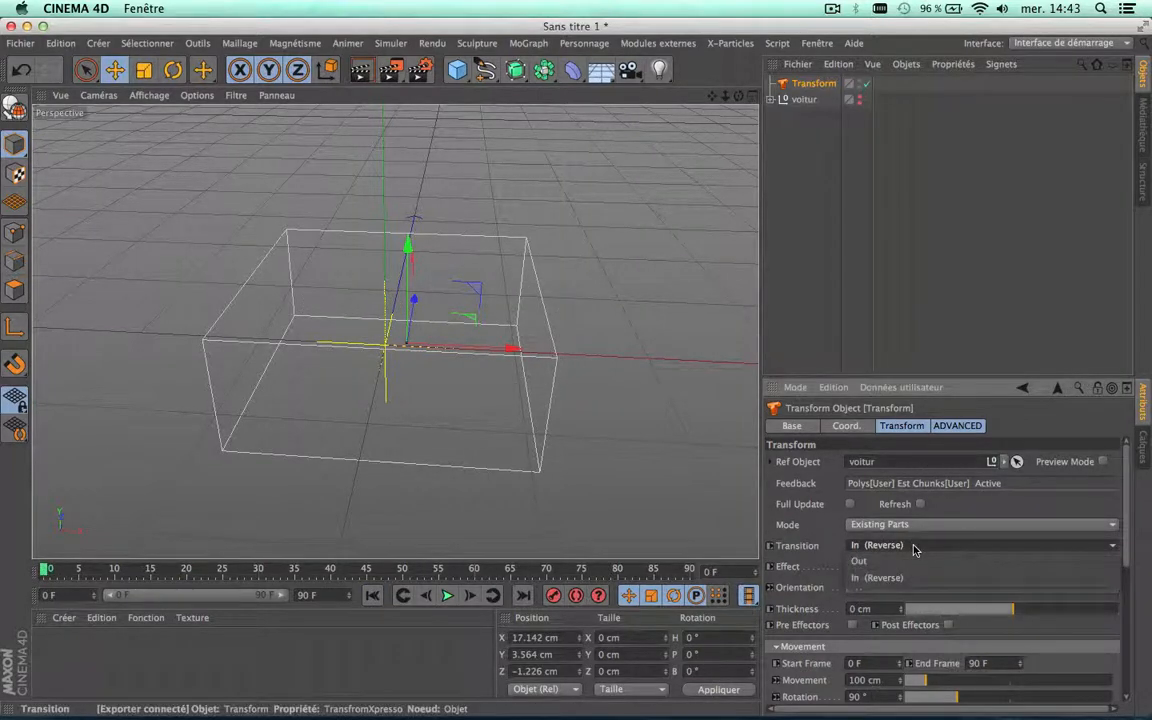
pyautogui.click(881, 581)
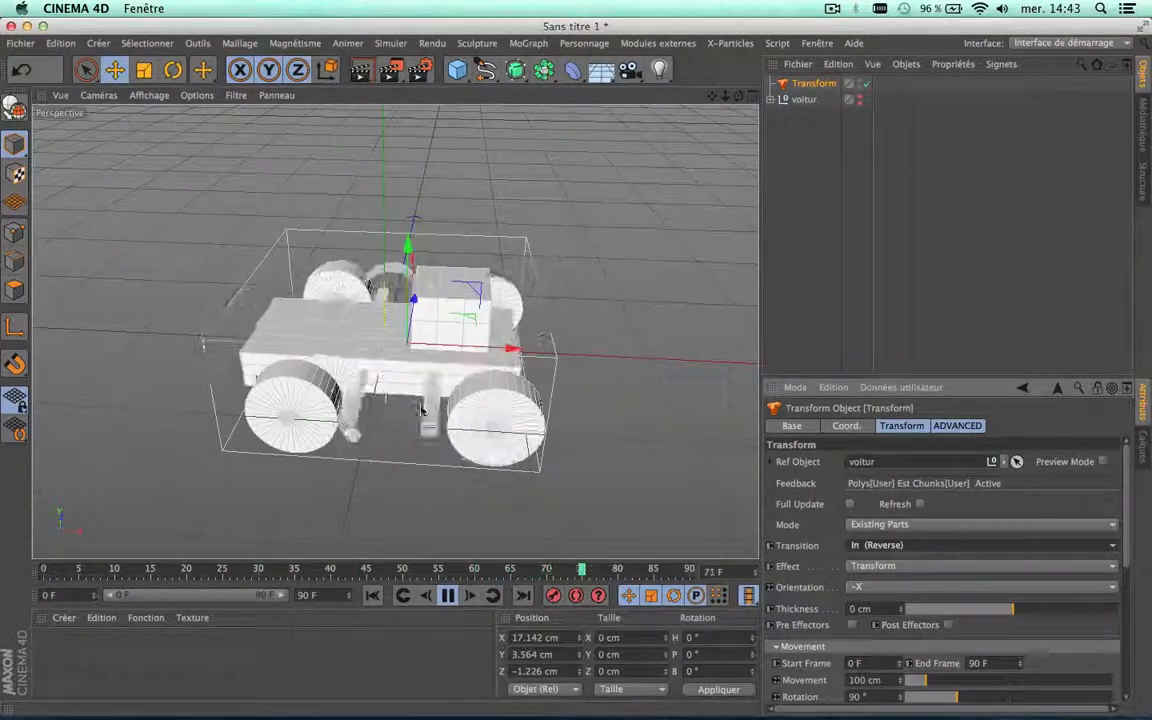
pyautogui.click(449, 596)
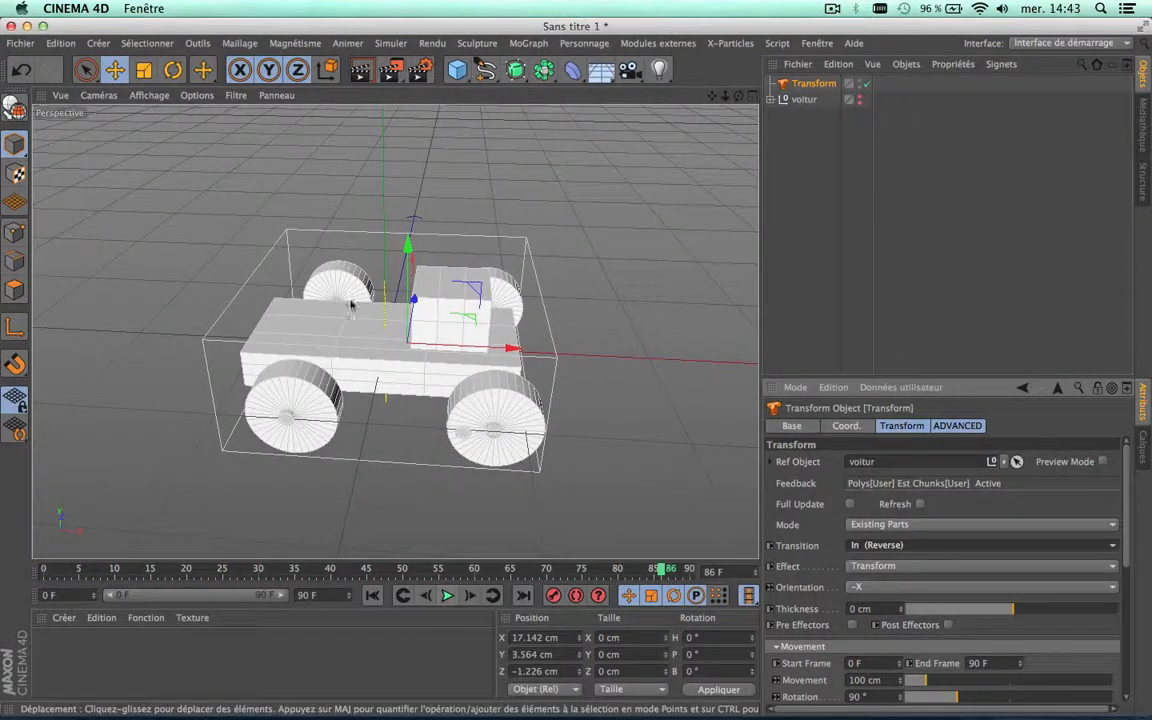
pyautogui.click(447, 596)
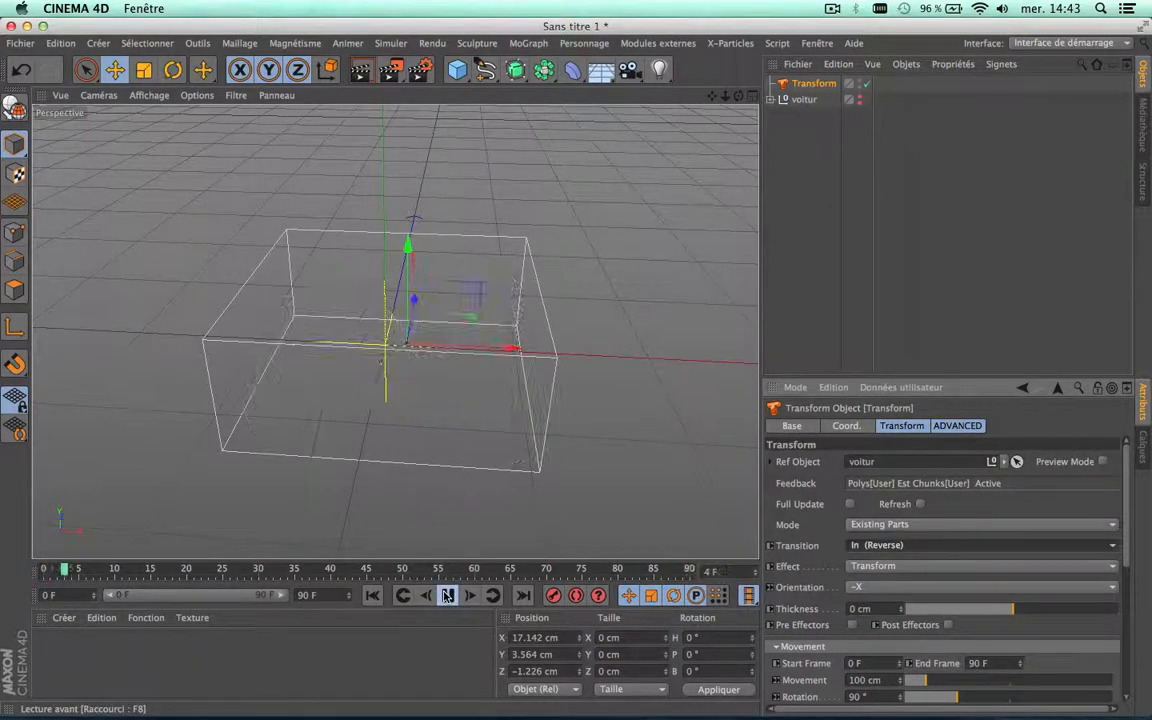
# Try the Transform's Chunk mode by refreshing it and playing the reversed animation
pyautogui.click(907, 527)
pyautogui.click(902, 539)
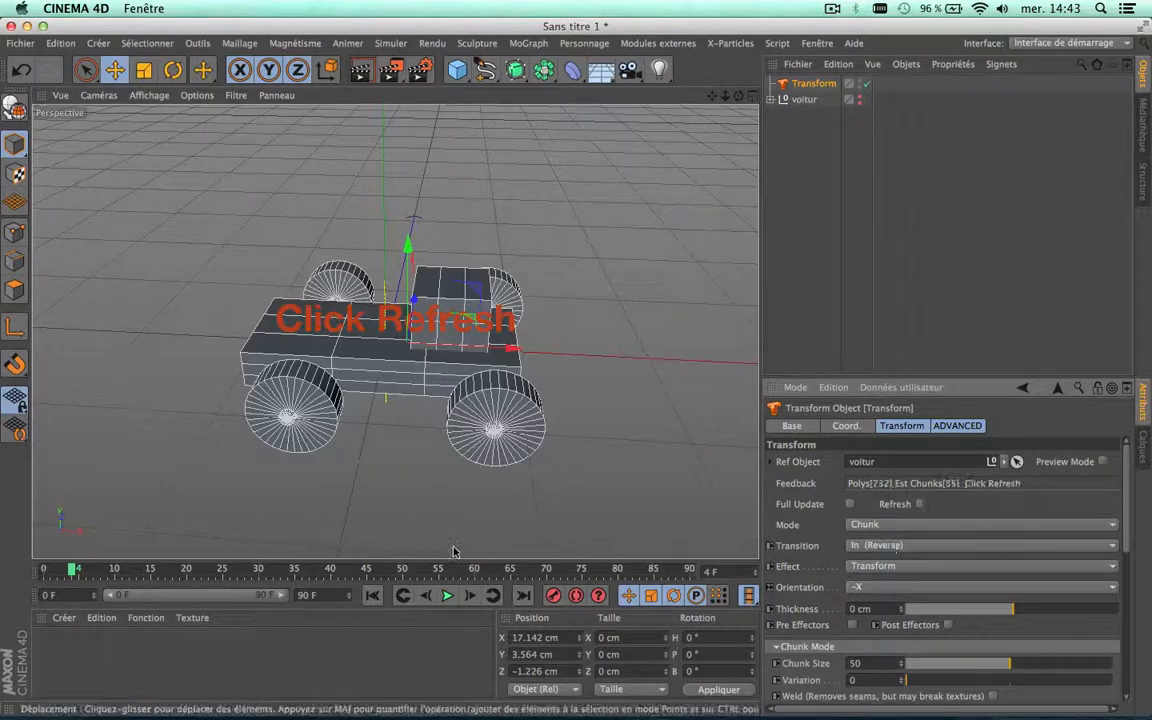
pyautogui.click(920, 504)
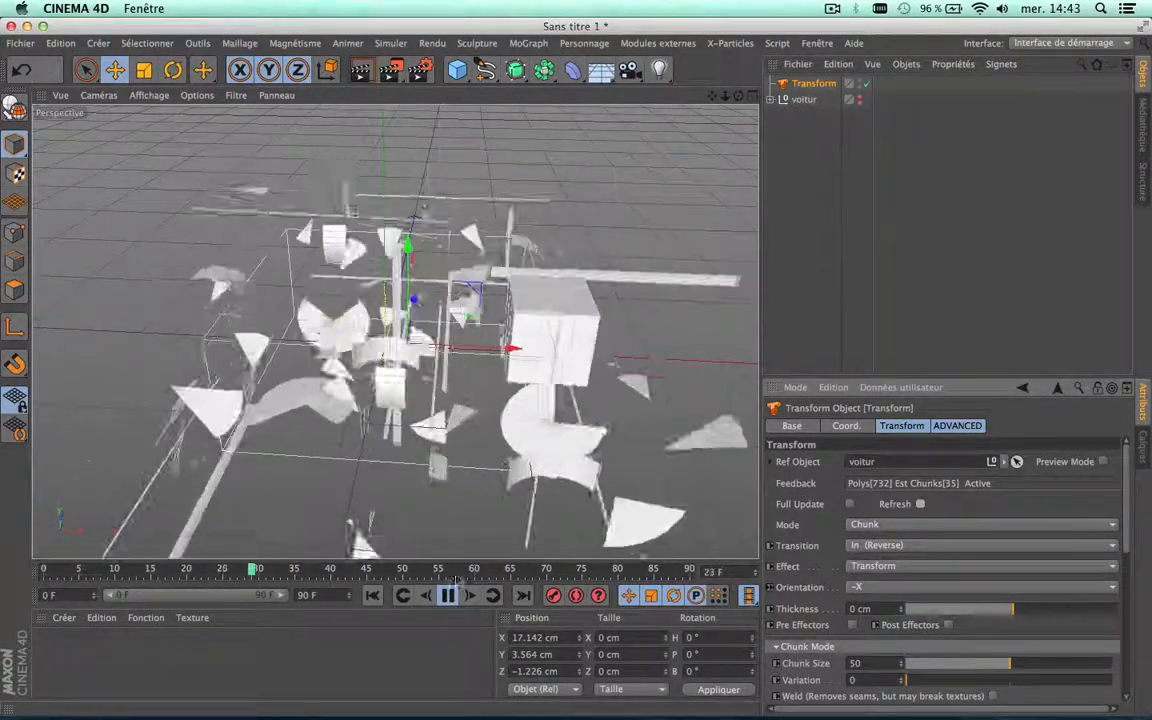
pyautogui.click(448, 595)
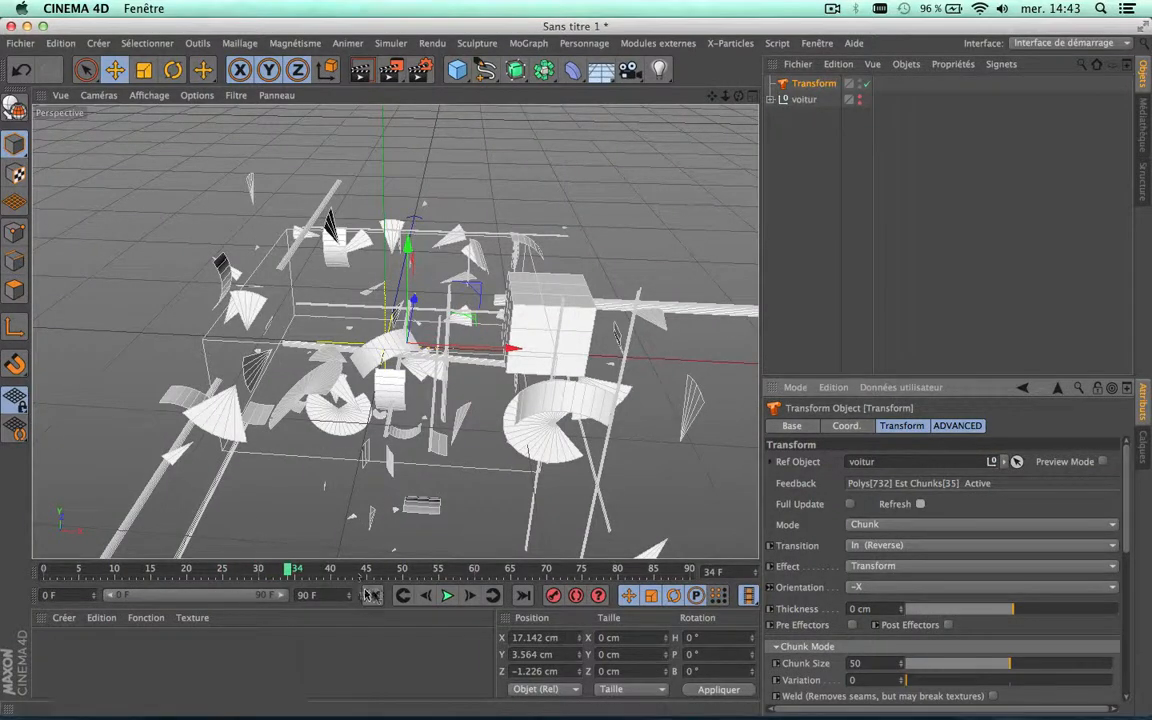
# Set the Transform's Mode back to Existing Parts and refresh it
pyautogui.click(897, 525)
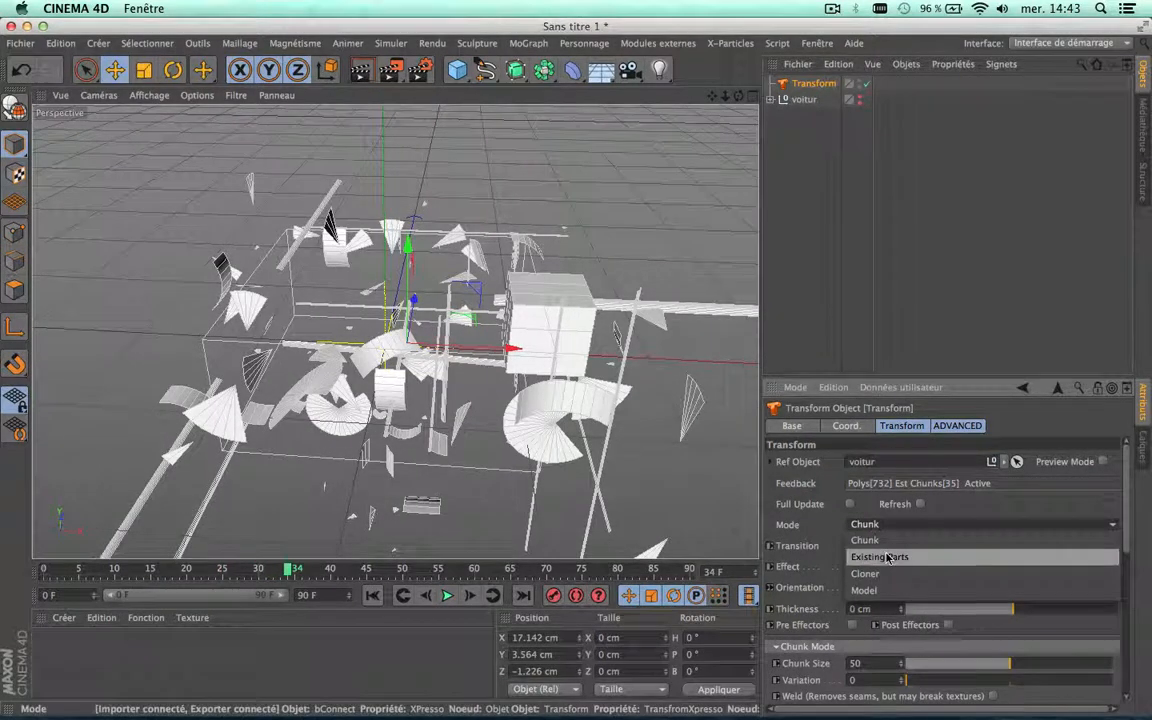
pyautogui.click(880, 557)
pyautogui.click(921, 504)
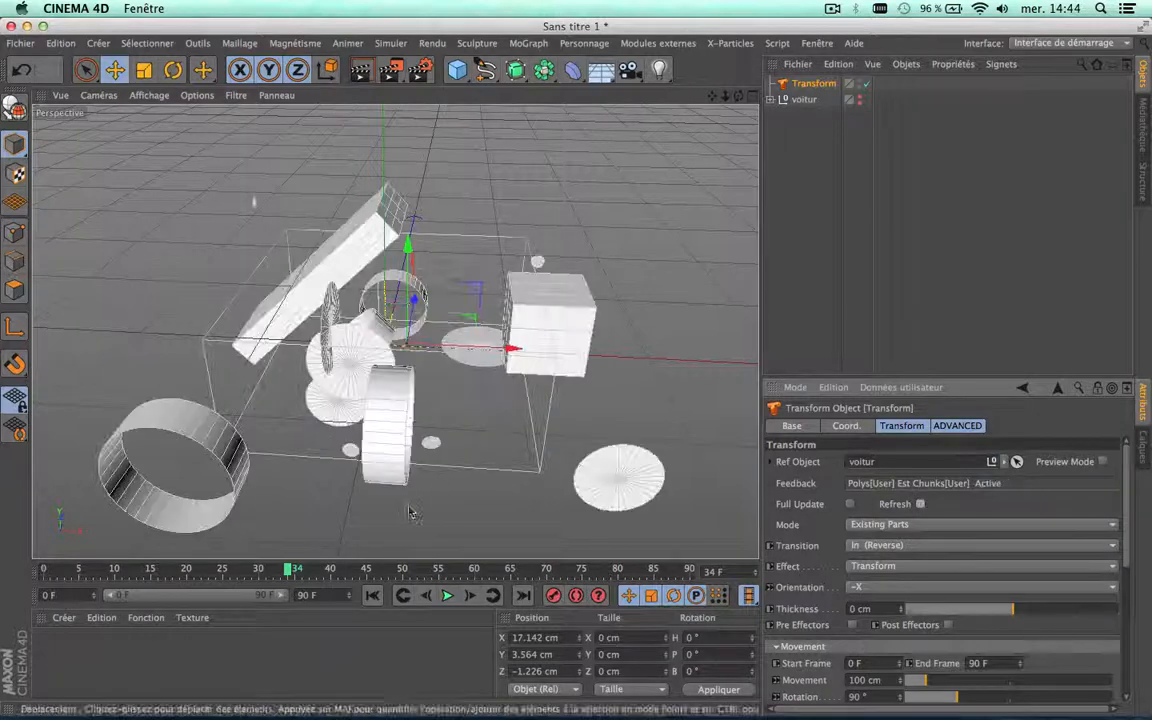
# Replay the reversed Existing Parts animation from frame 0 and pause it to inspect the separated parts
pyautogui.click(372, 595)
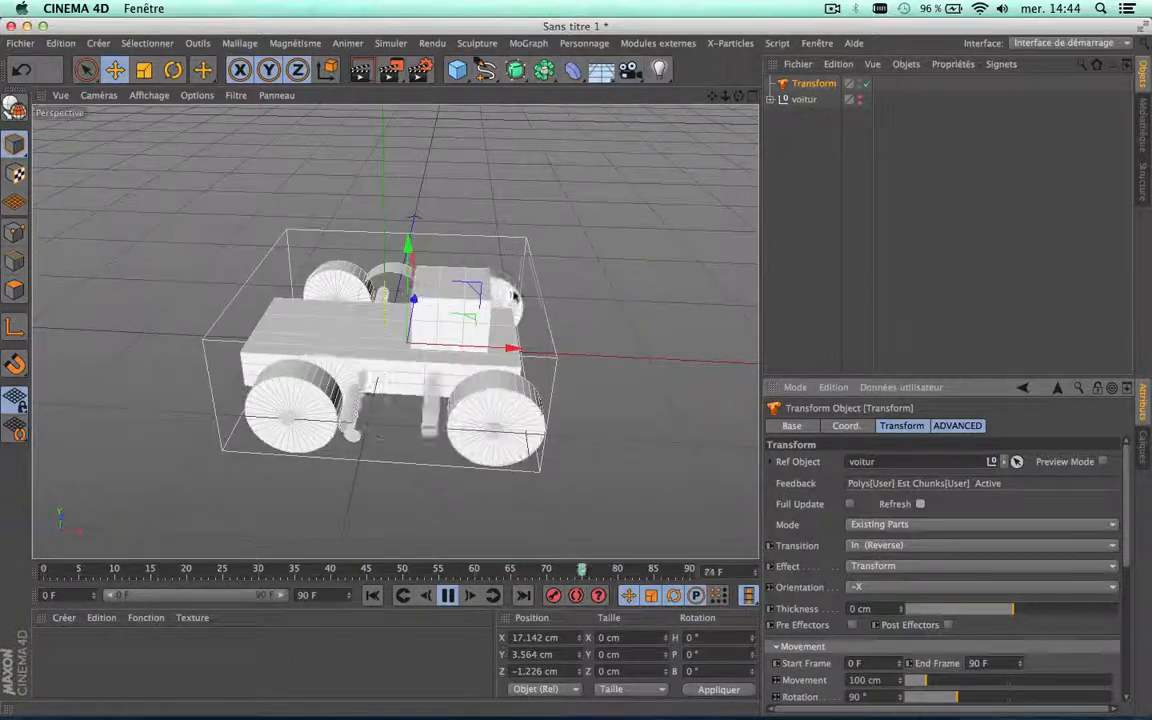
pyautogui.click(450, 596)
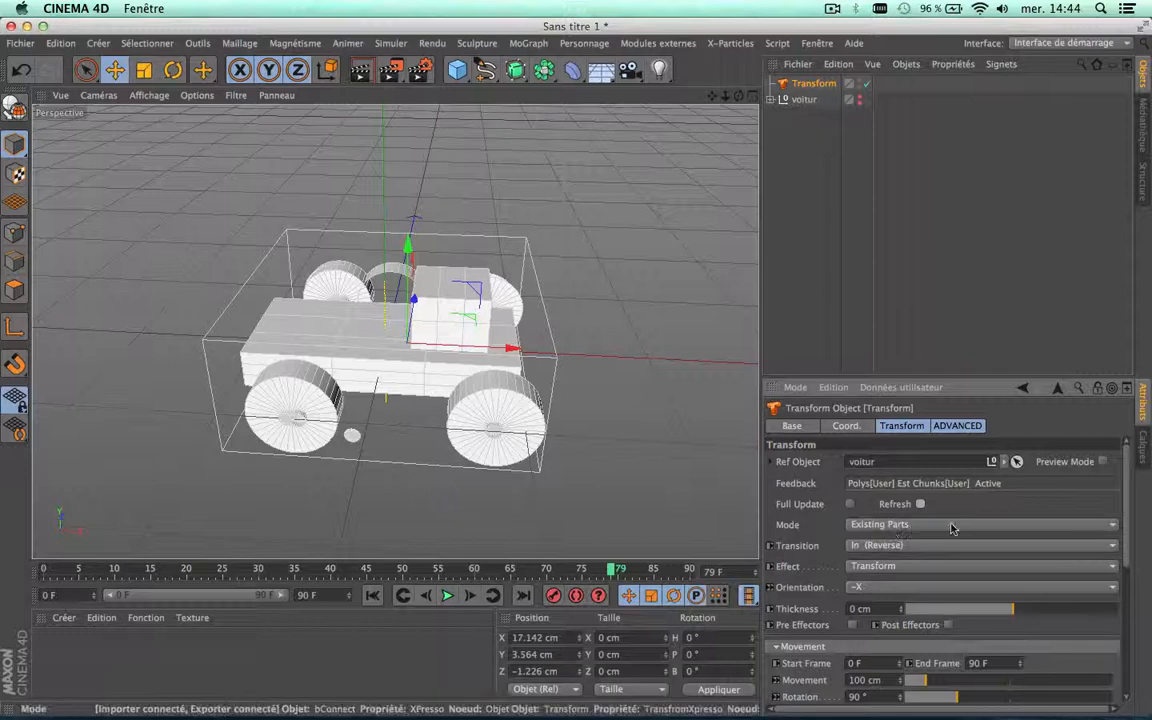
pyautogui.click(448, 596)
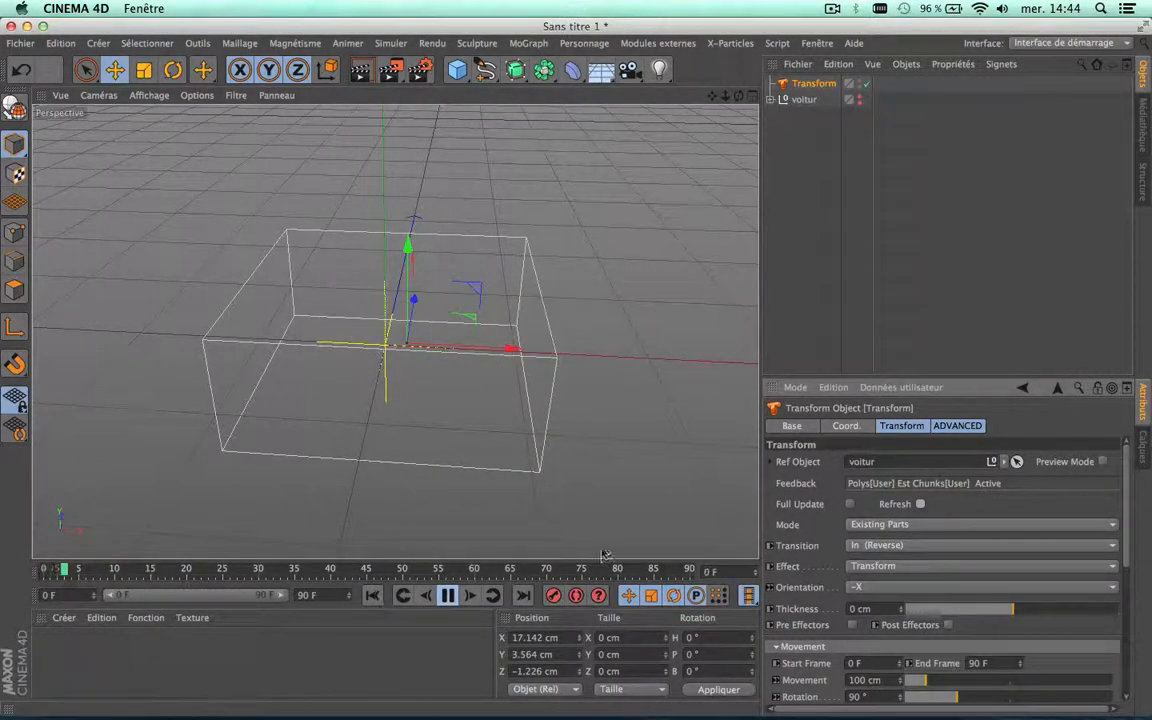
pyautogui.click(447, 596)
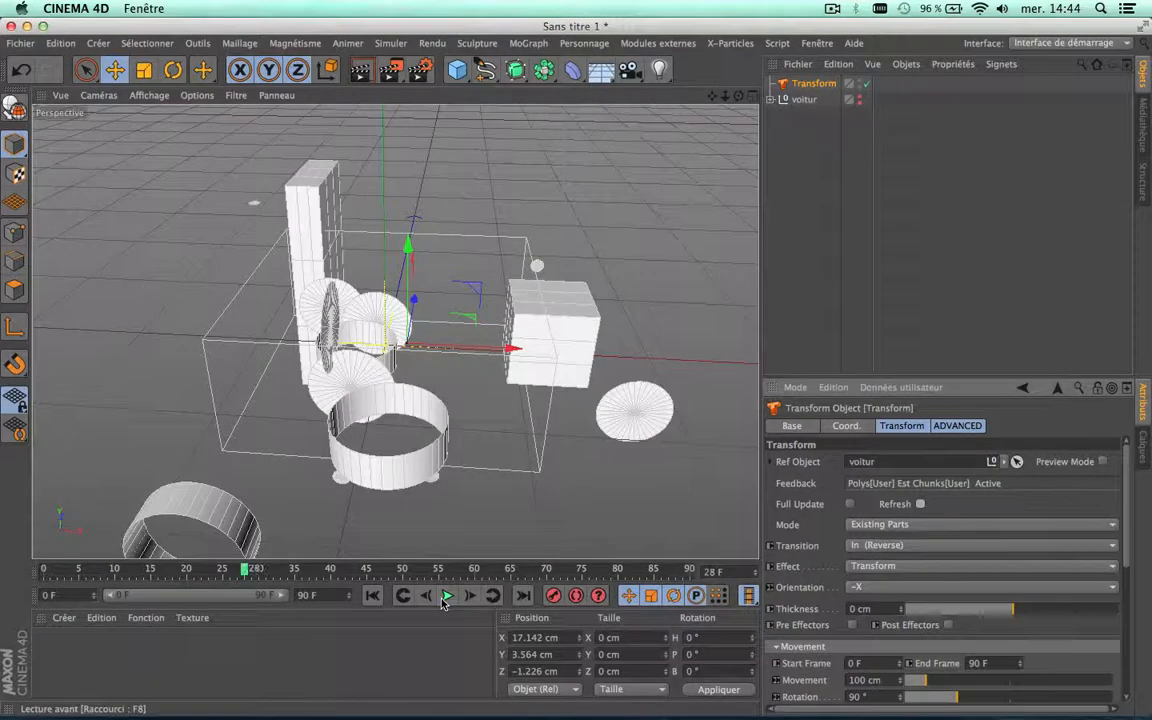
# Set the Transform's Transition to Out and play the Existing Parts animation from frame 0 to examine the explosion
pyautogui.click(372, 596)
pyautogui.click(880, 545)
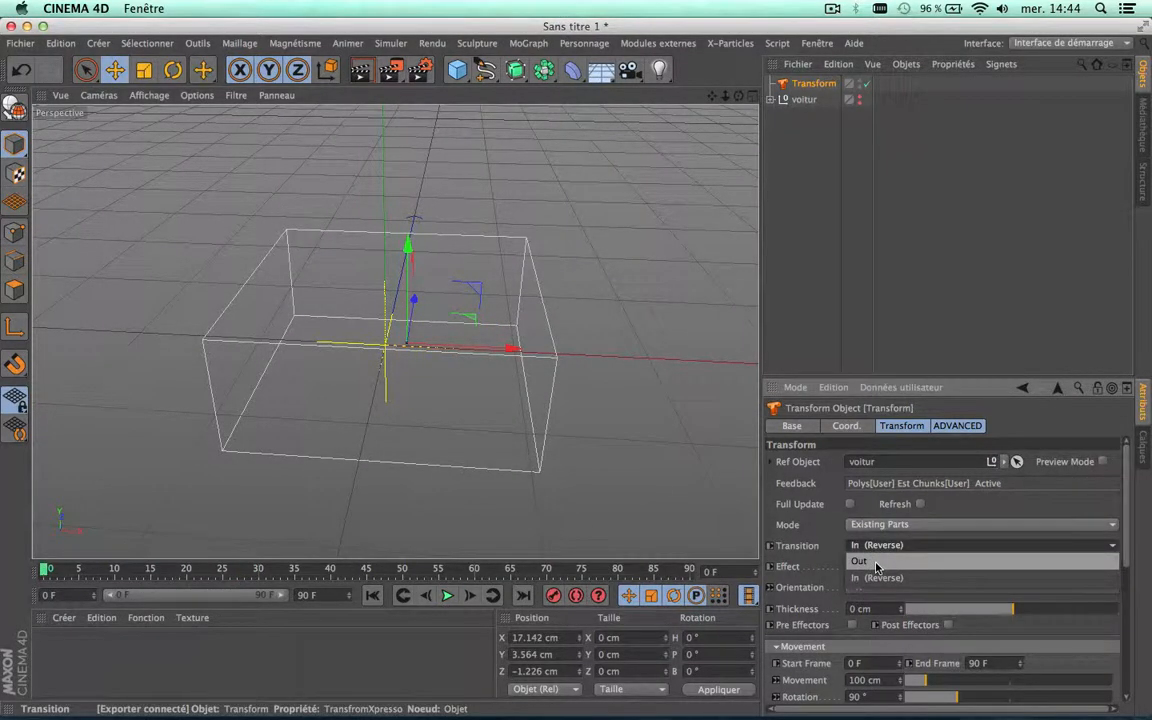
pyautogui.click(876, 562)
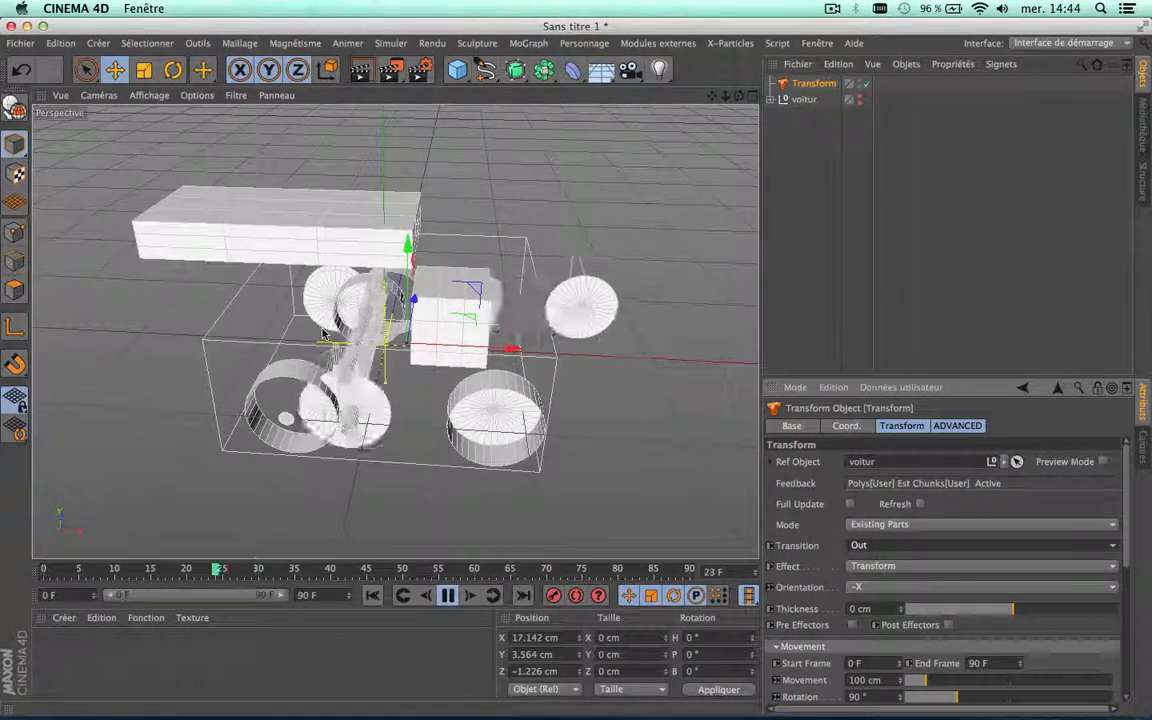
pyautogui.click(449, 597)
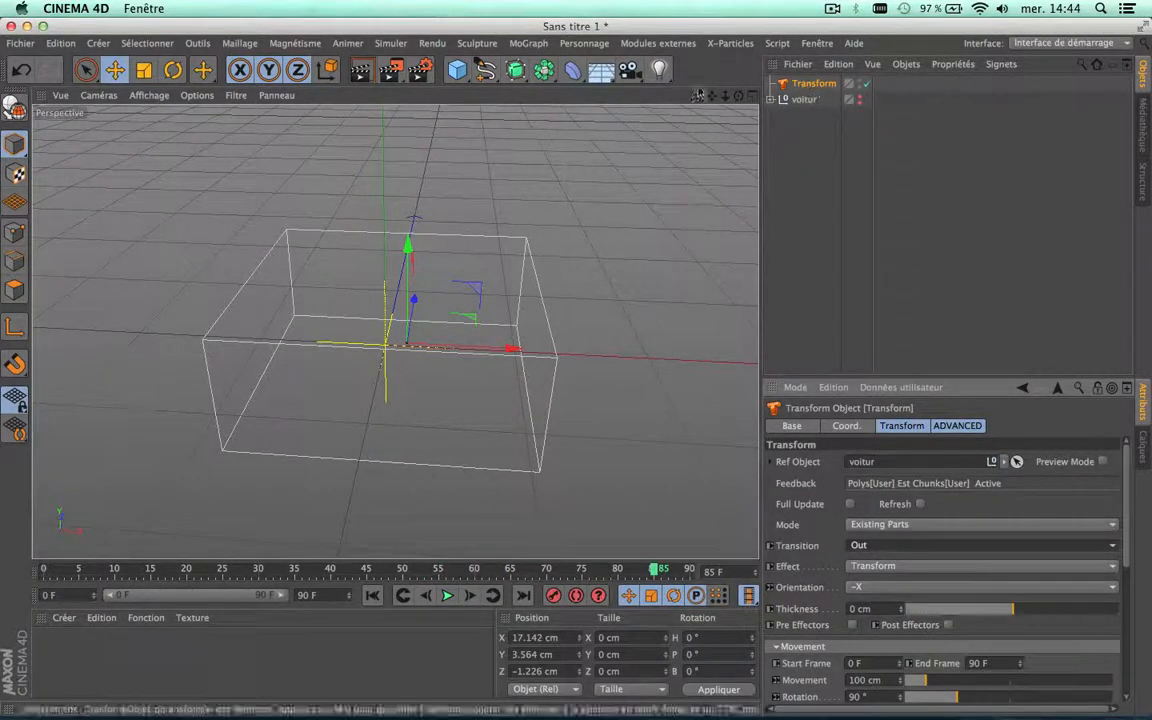
# Add a cube to the scene and divide it into 3 segments along X, Y and Z
pyautogui.moveTo(459, 80); pyautogui.dragTo(622, 94)
pyautogui.scroll(-3, 529, 321)
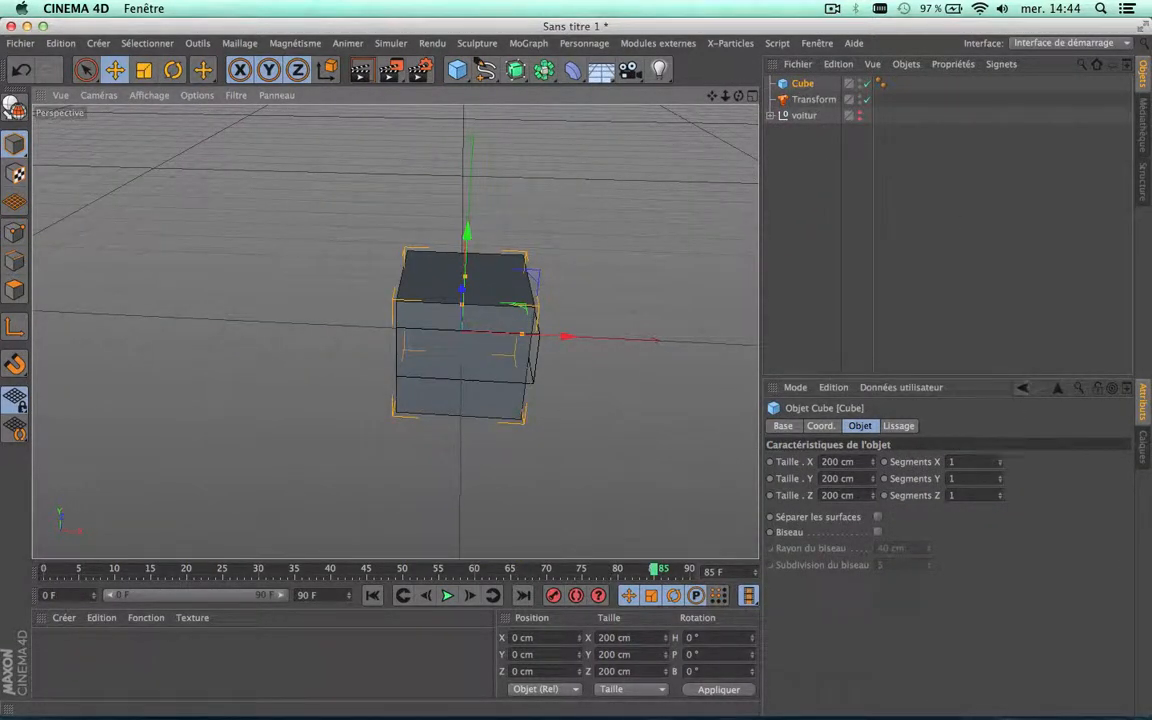
pyautogui.click(988, 461)
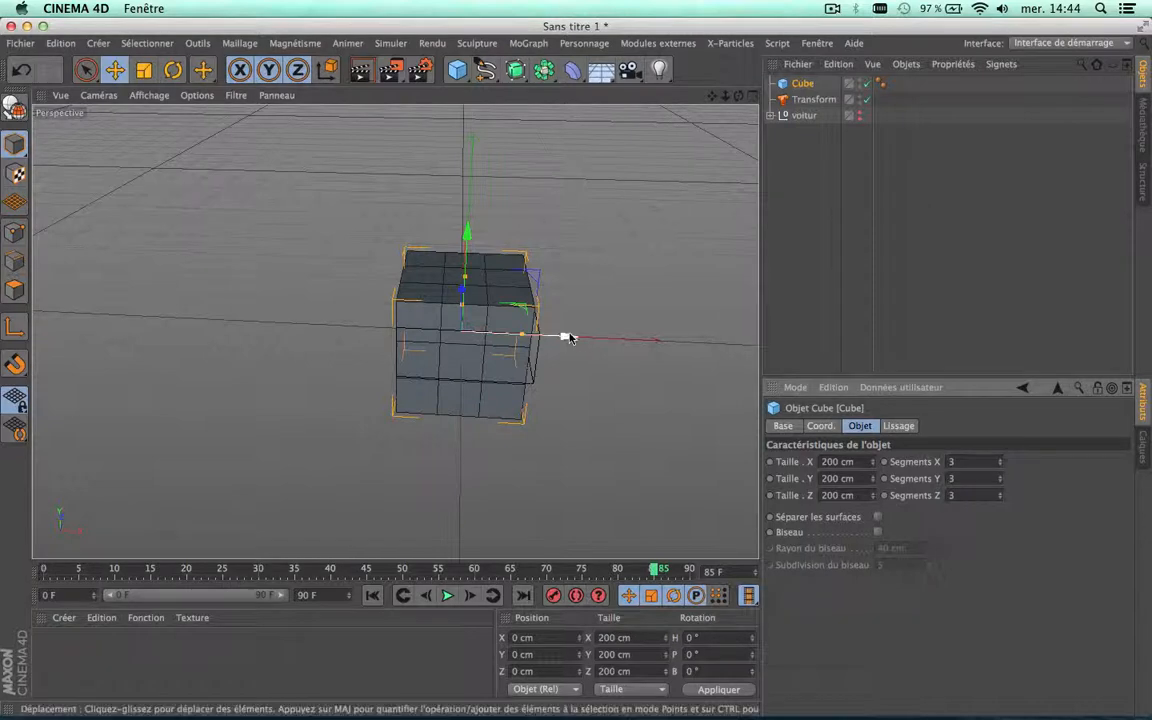
# Add a second Transform object with the Cube as its Ref Object and refresh it
pyautogui.click(628, 44)
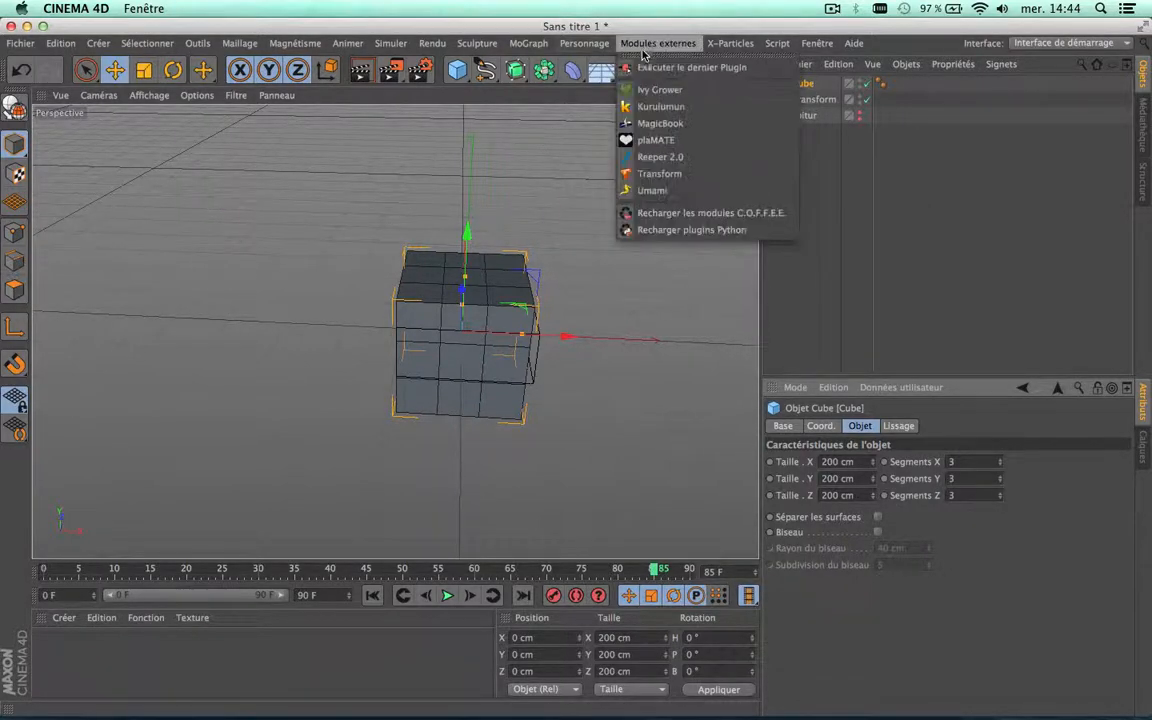
pyautogui.click(662, 172)
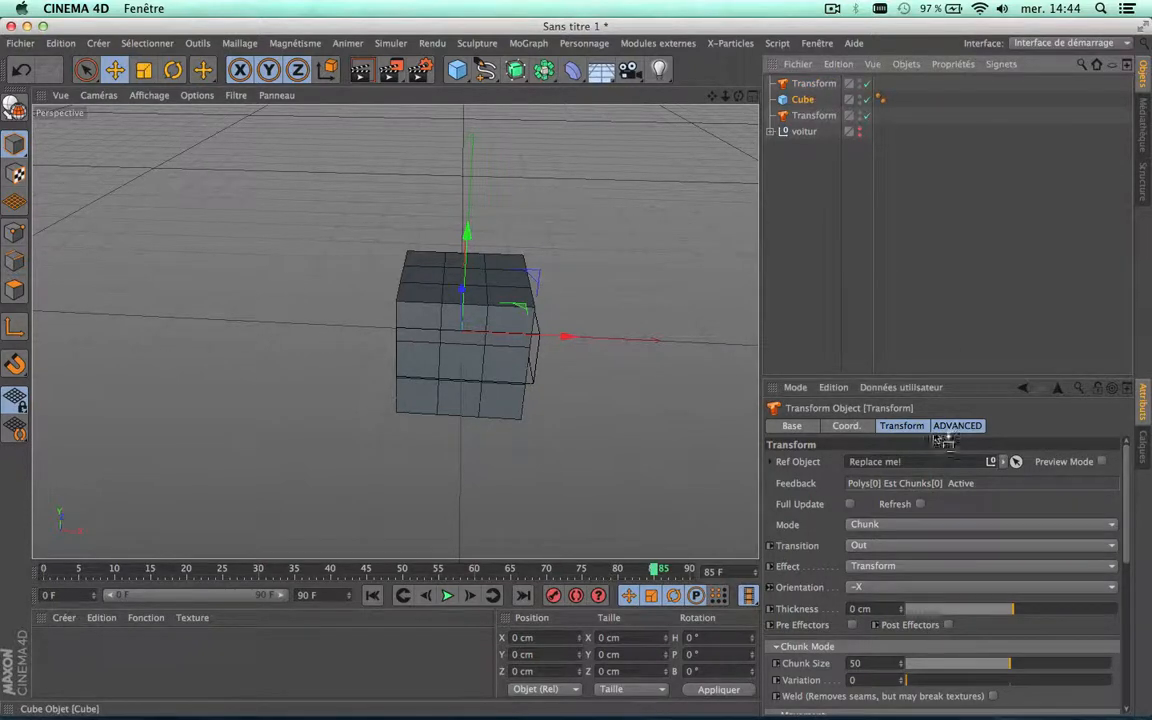
pyautogui.click(921, 504)
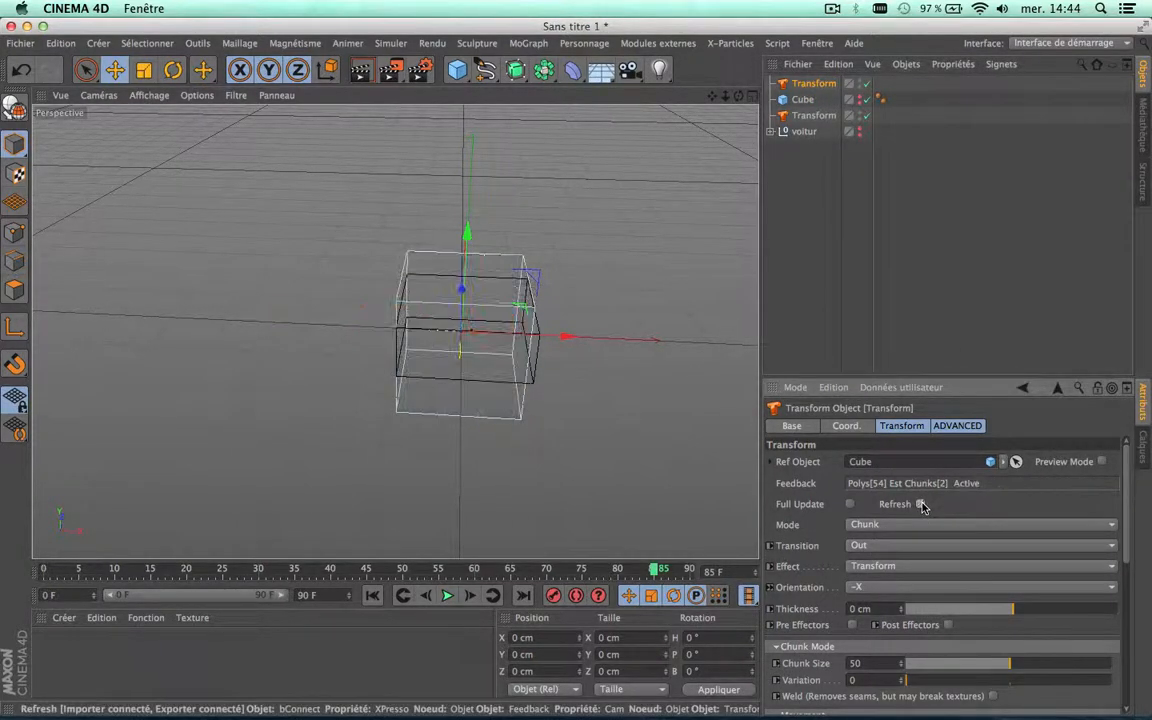
# Move the voitur Transform above the Cube in the object list and set its Transition to In (Reverse)
pyautogui.moveTo(808, 113); pyautogui.dragTo(812, 92)
pyautogui.click(815, 85)
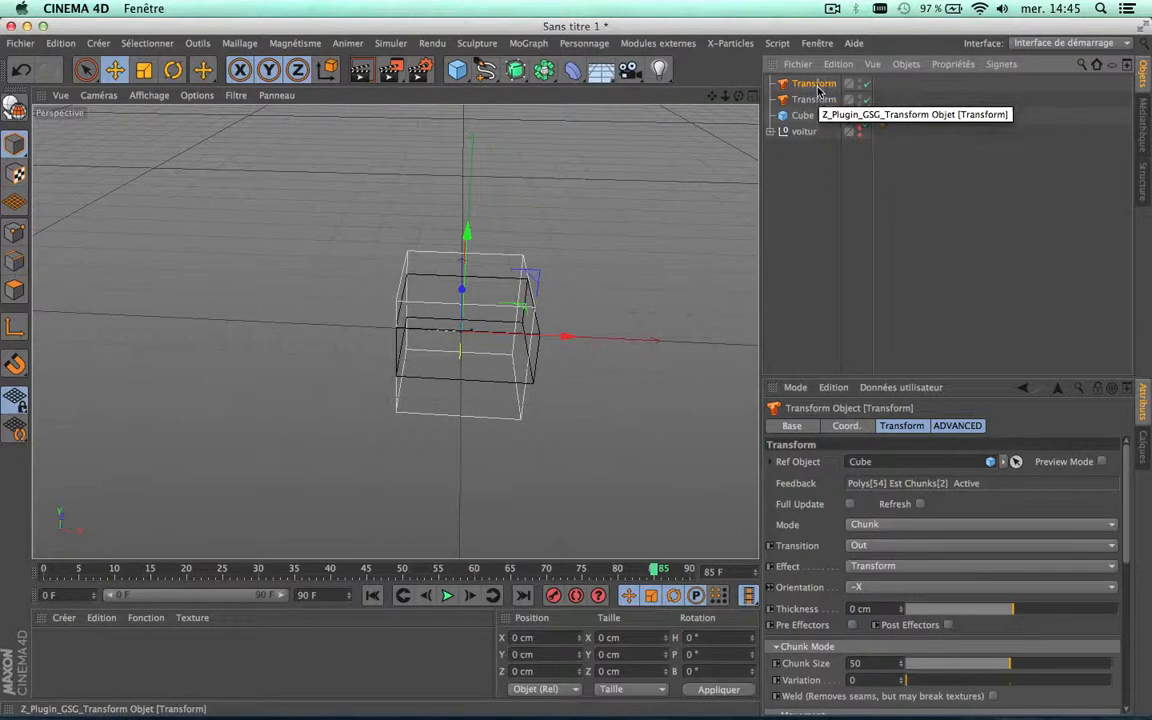
pyautogui.click(814, 101)
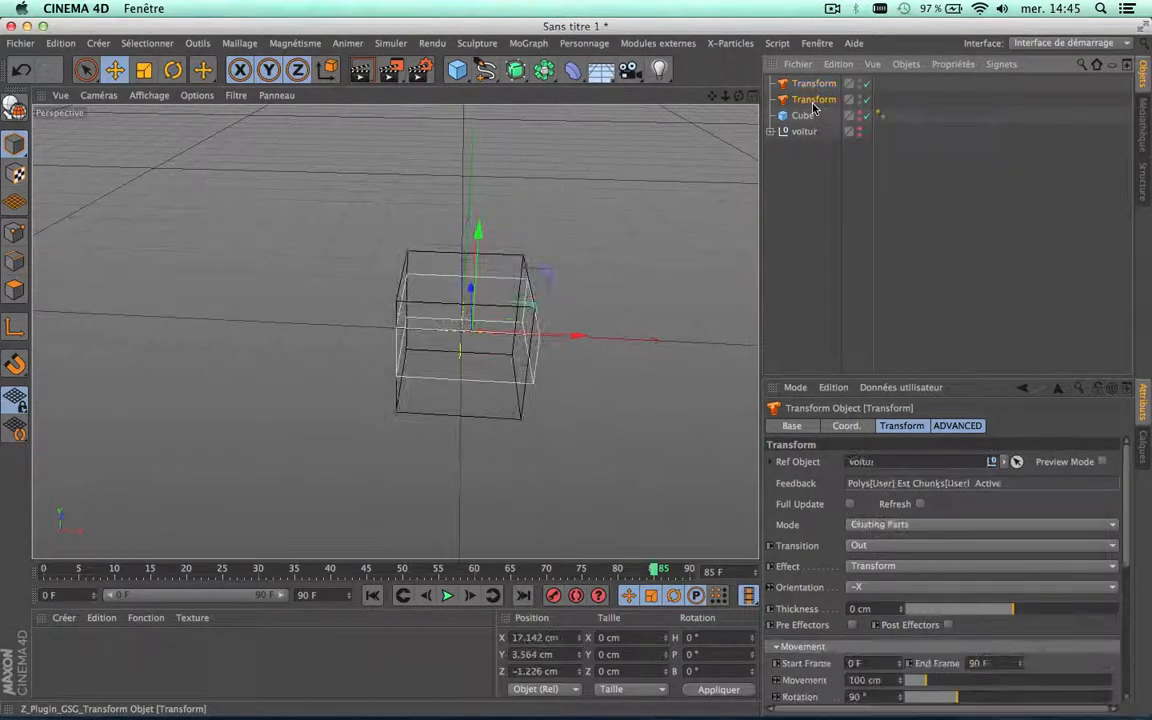
pyautogui.click(931, 545)
pyautogui.click(902, 577)
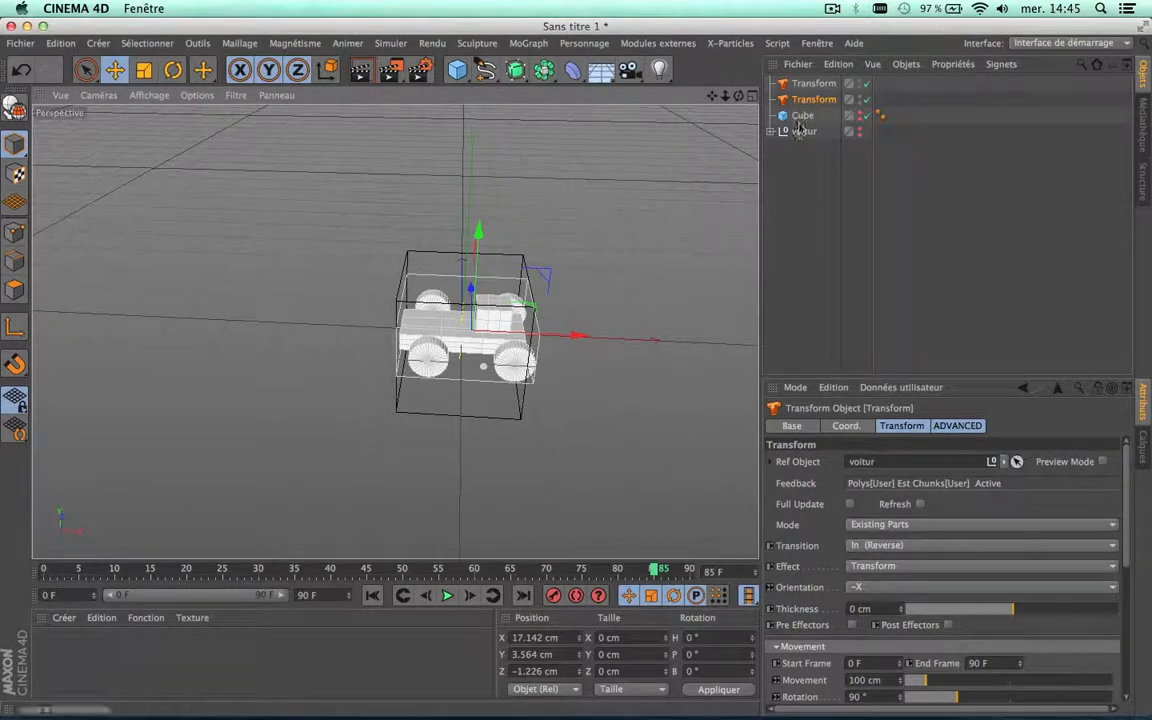
# Set the cube Transform's Mode to Existing Parts, refresh it with both Transforms selected, and return to frame 0
pyautogui.click(816, 84)
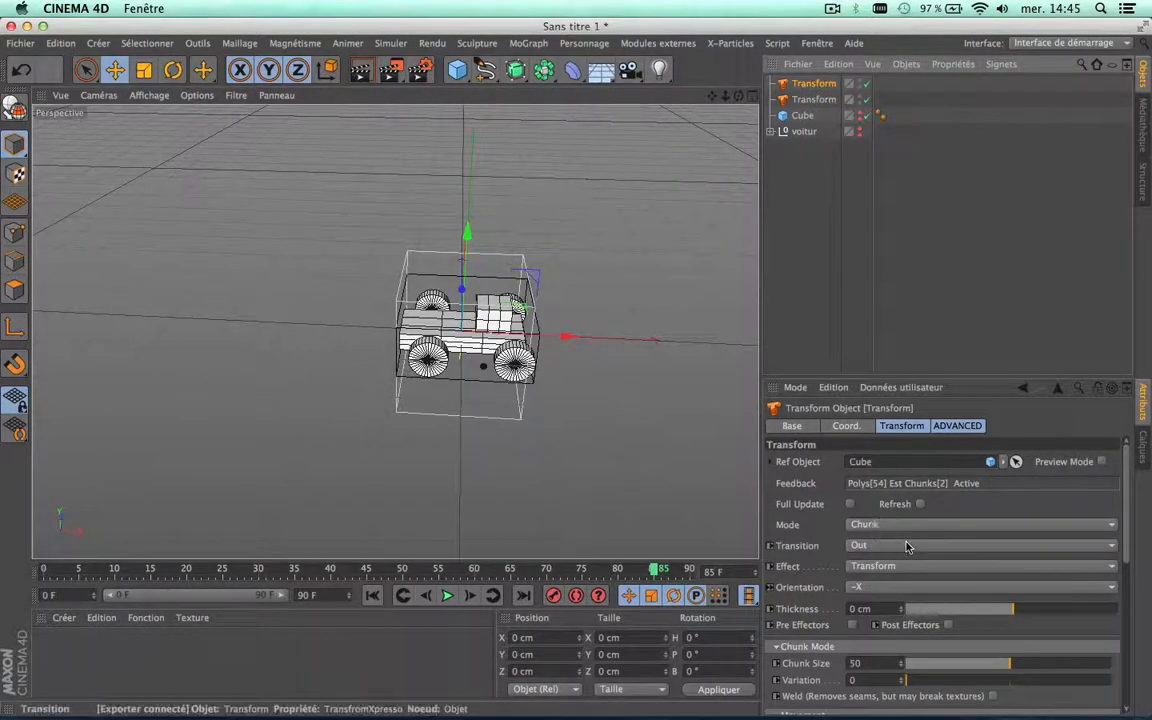
pyautogui.click(890, 524)
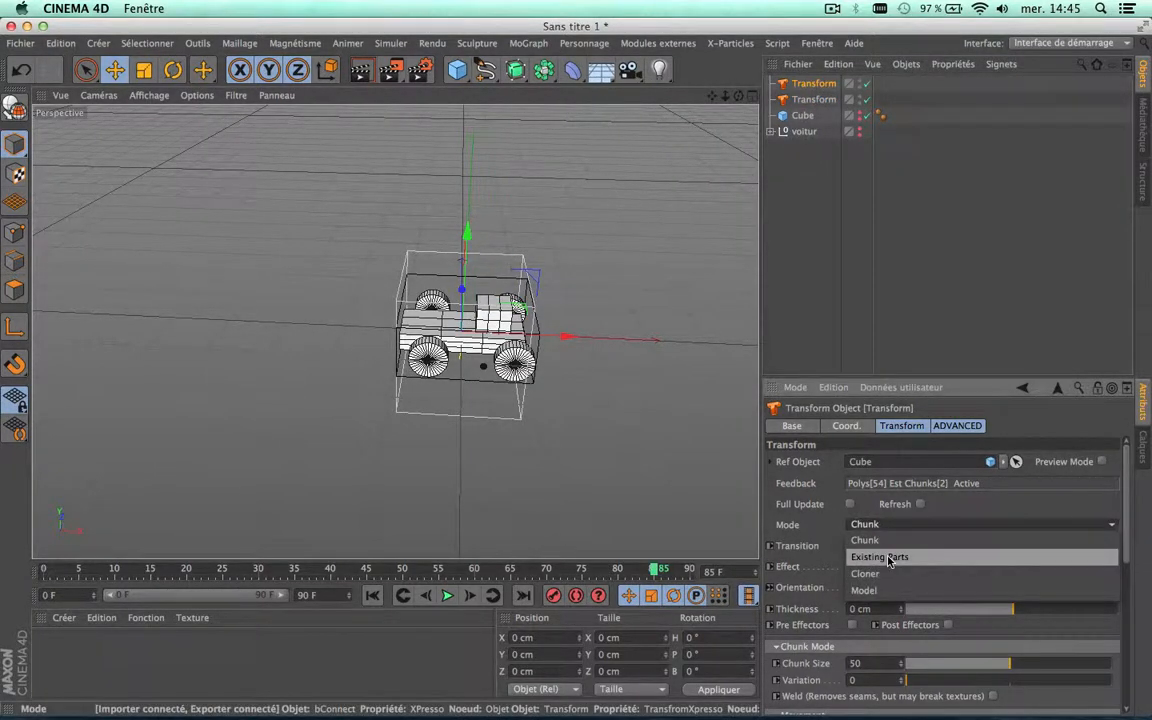
pyautogui.click(888, 557)
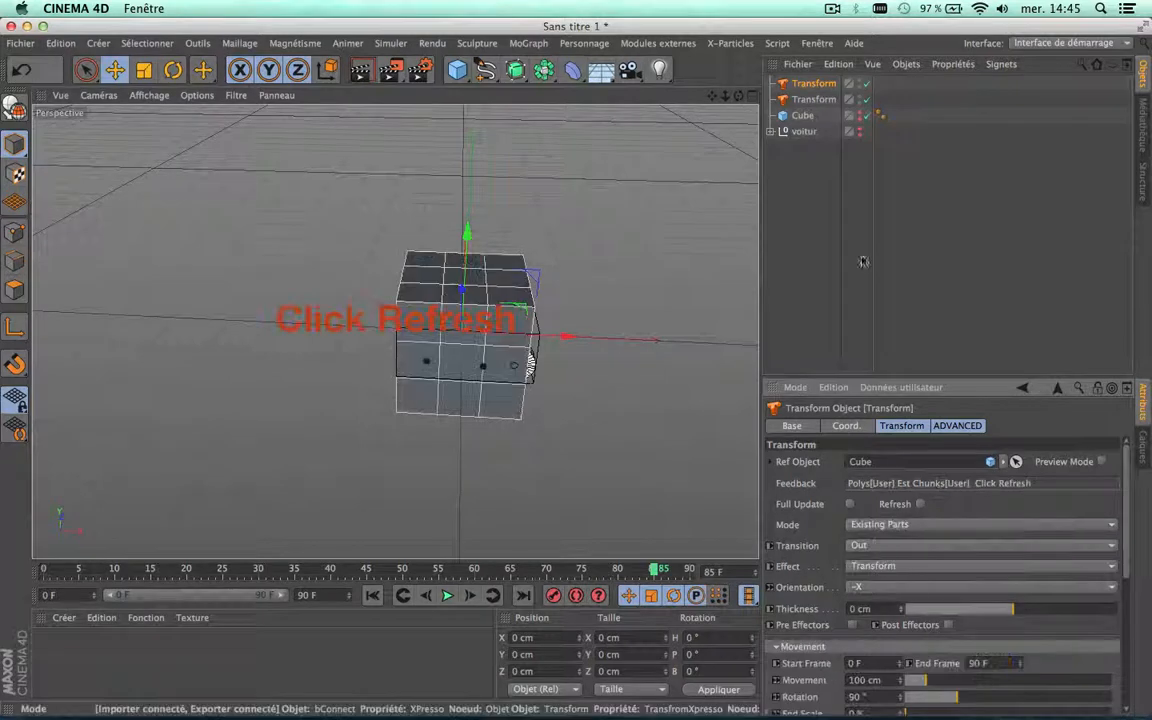
pyautogui.click(835, 104)
pyautogui.keyDown('shift'); pyautogui.click(826, 85); pyautogui.keyUp('shift')
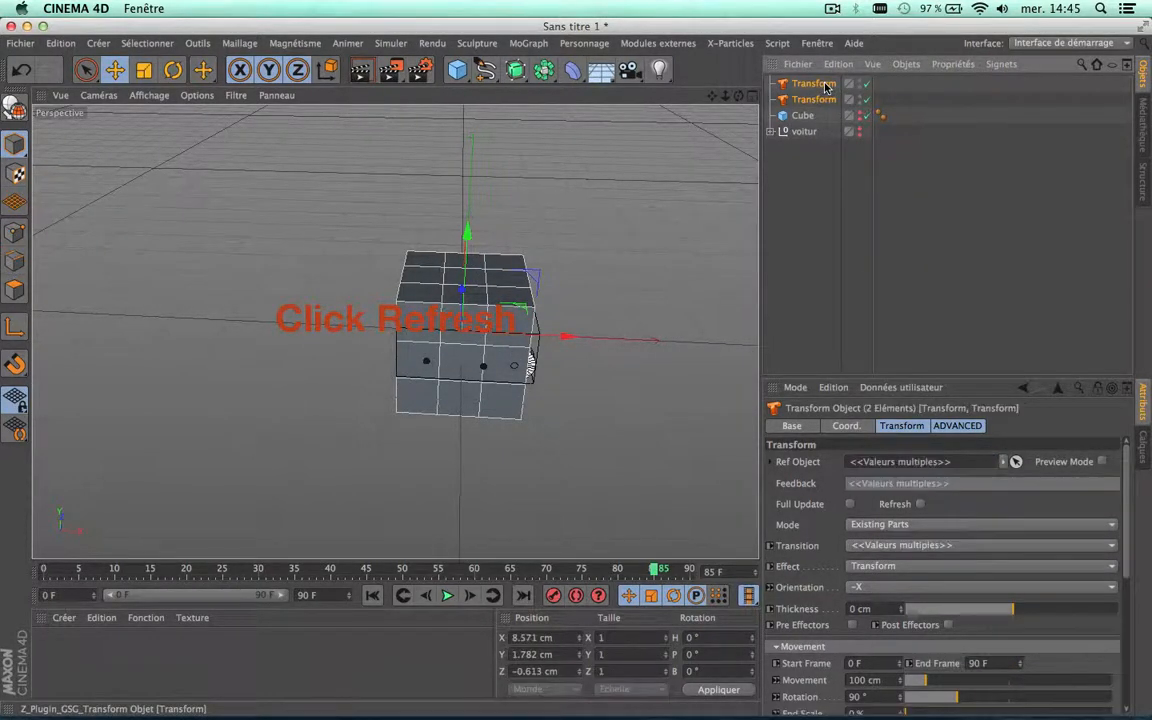
pyautogui.click(371, 596)
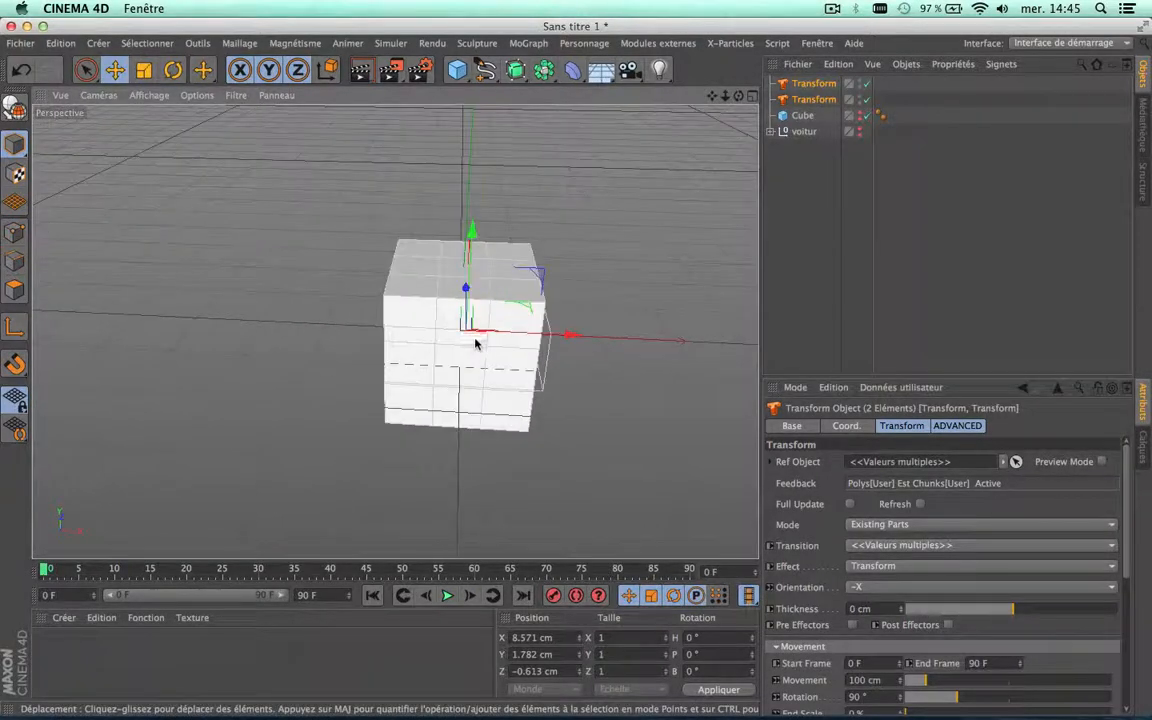
# Undo a trial shift of both Transforms along X, and play the Existing Parts animation to examine the cube-to-car transition
pyautogui.moveTo(568, 334); pyautogui.dragTo(381, 334)
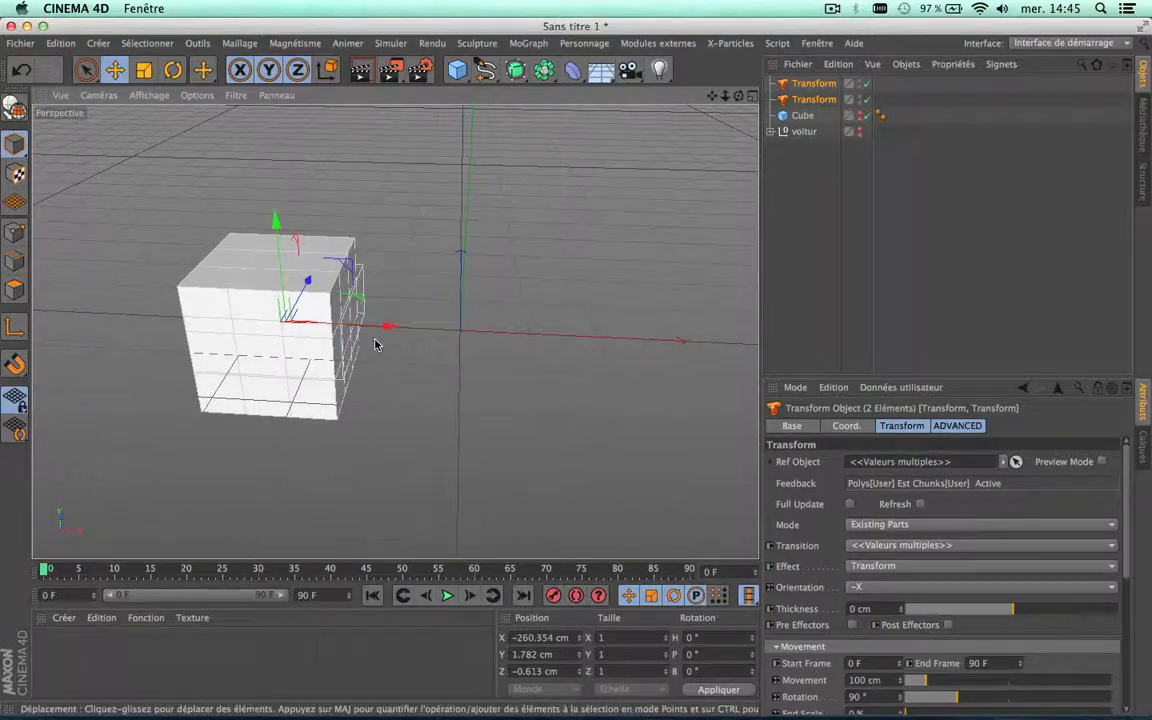
pyautogui.press('super+z')
pyautogui.click(825, 91)
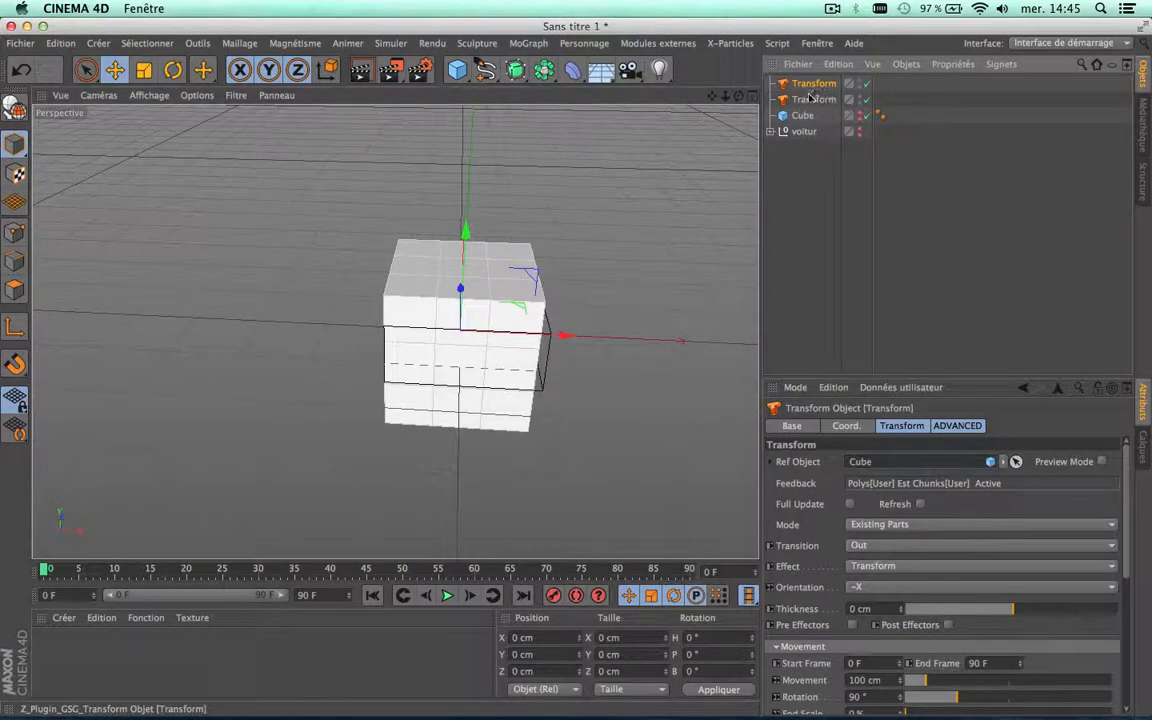
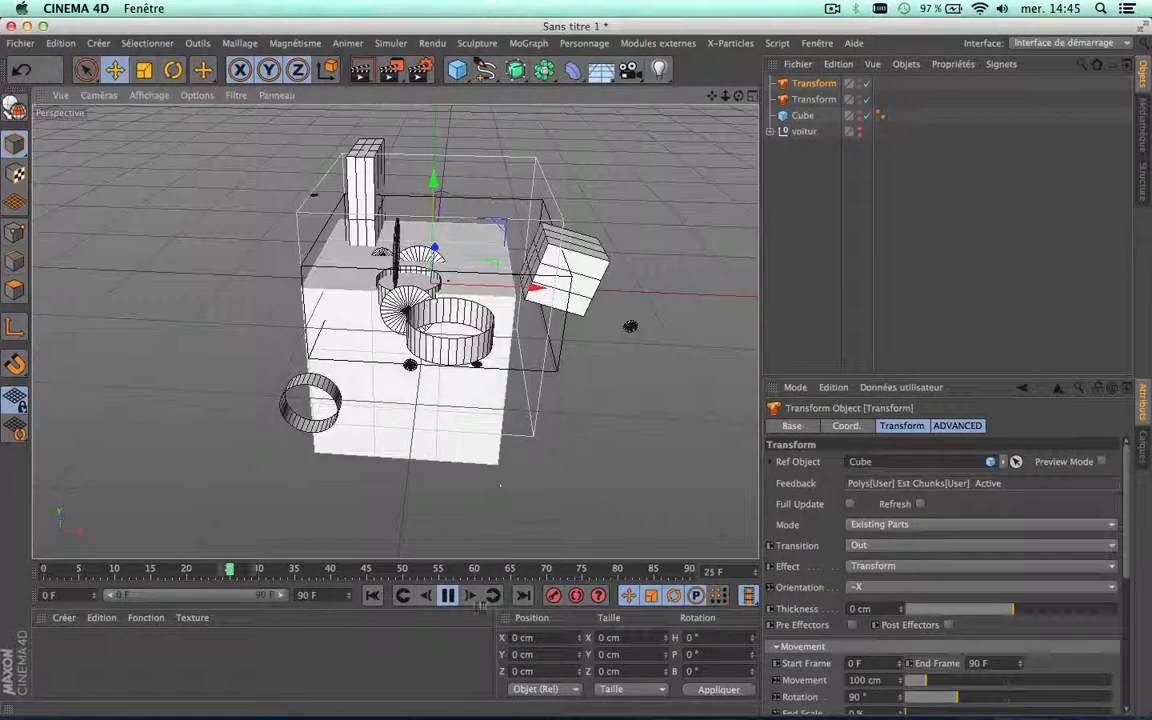
pyautogui.click(447, 595)
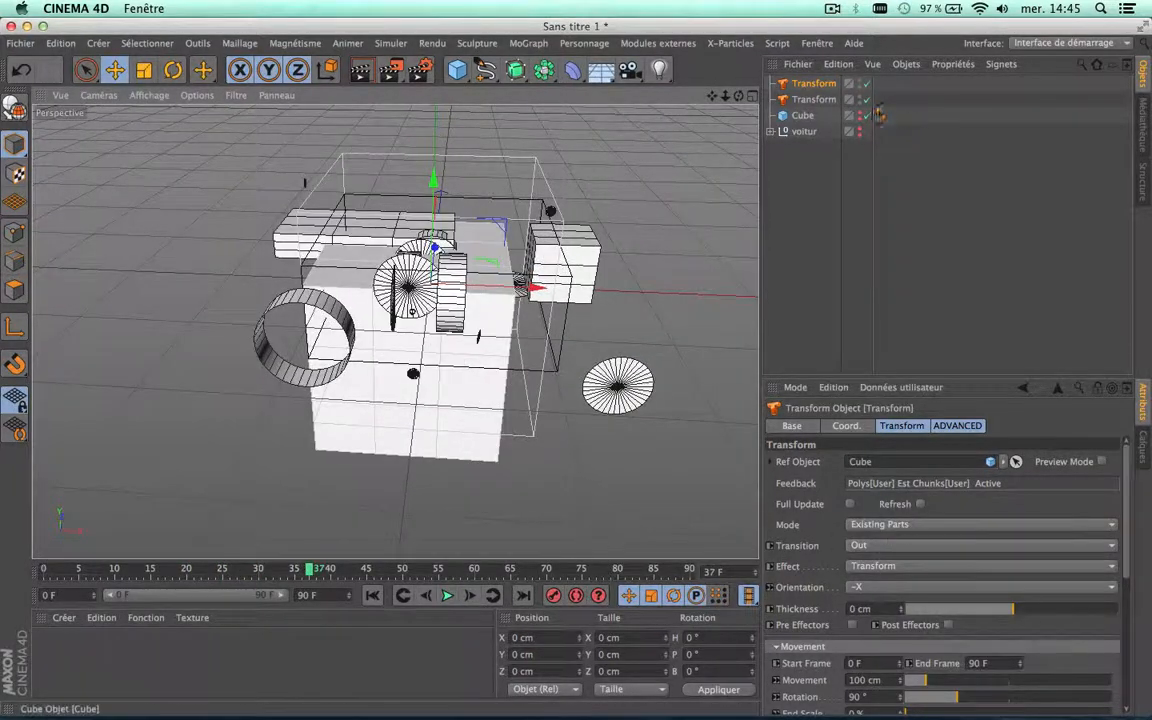
# Set both Transforms to Chunk mode, refresh them, and play the cube-to-car animation from frame 0
pyautogui.keyDown('shift'); pyautogui.click(827, 101); pyautogui.keyUp('shift')
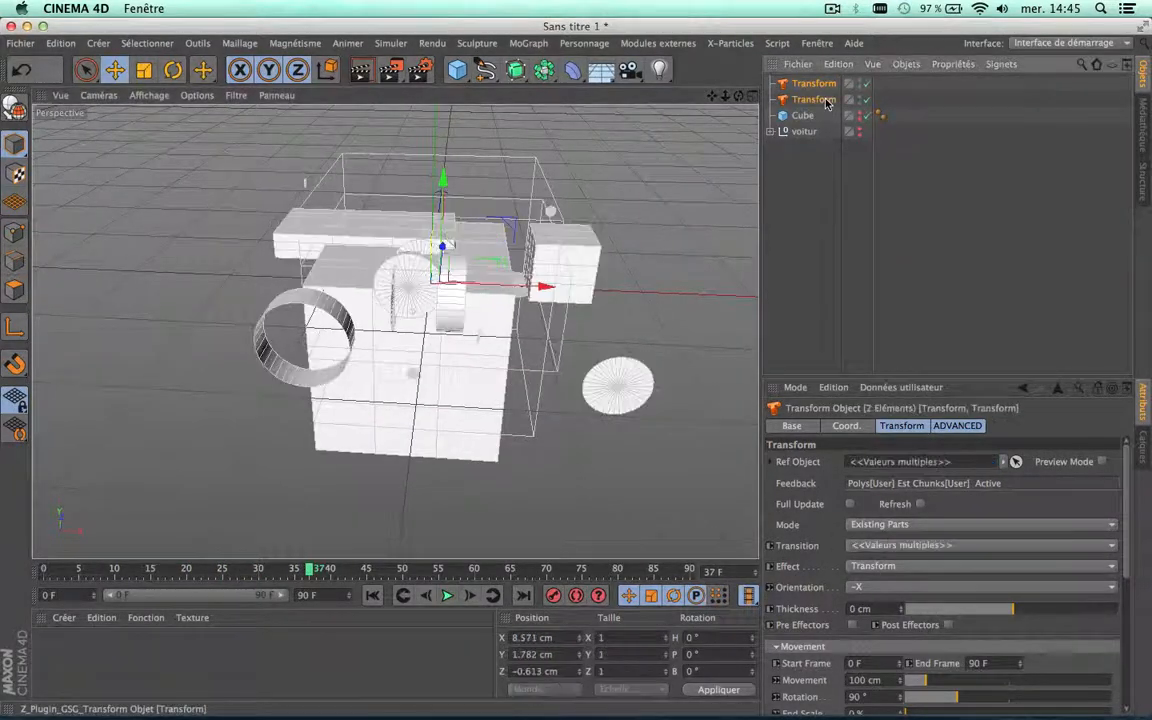
pyautogui.click(910, 524)
pyautogui.click(908, 541)
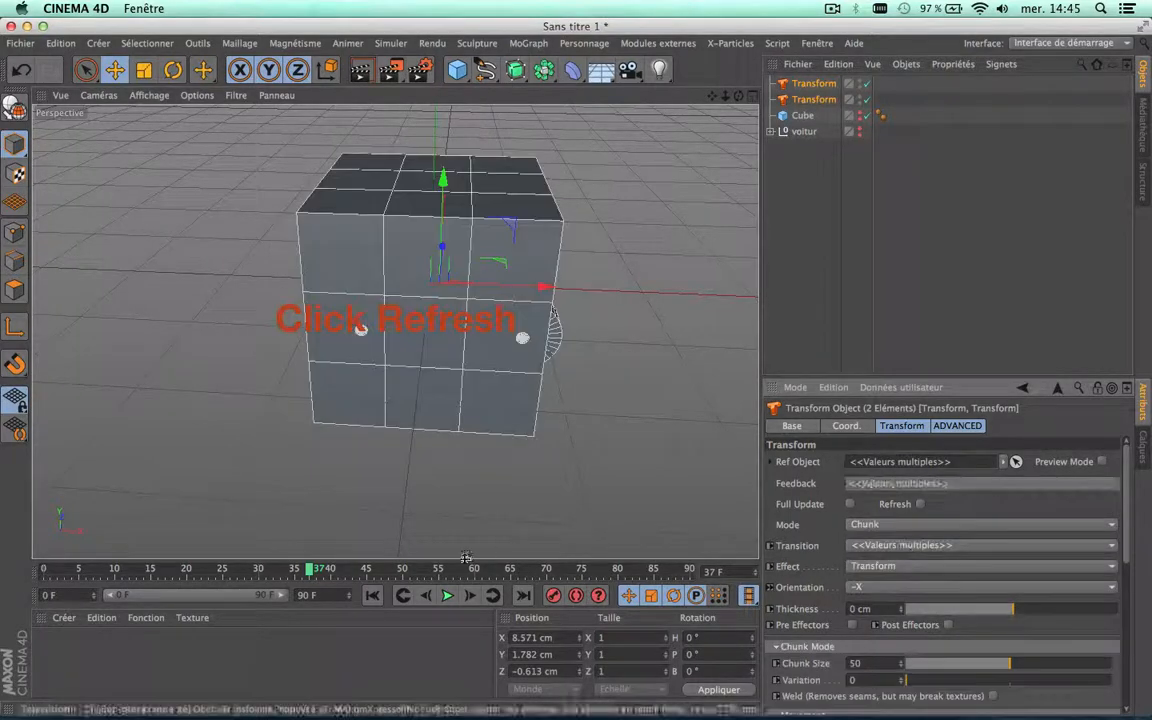
pyautogui.click(921, 504)
pyautogui.click(372, 595)
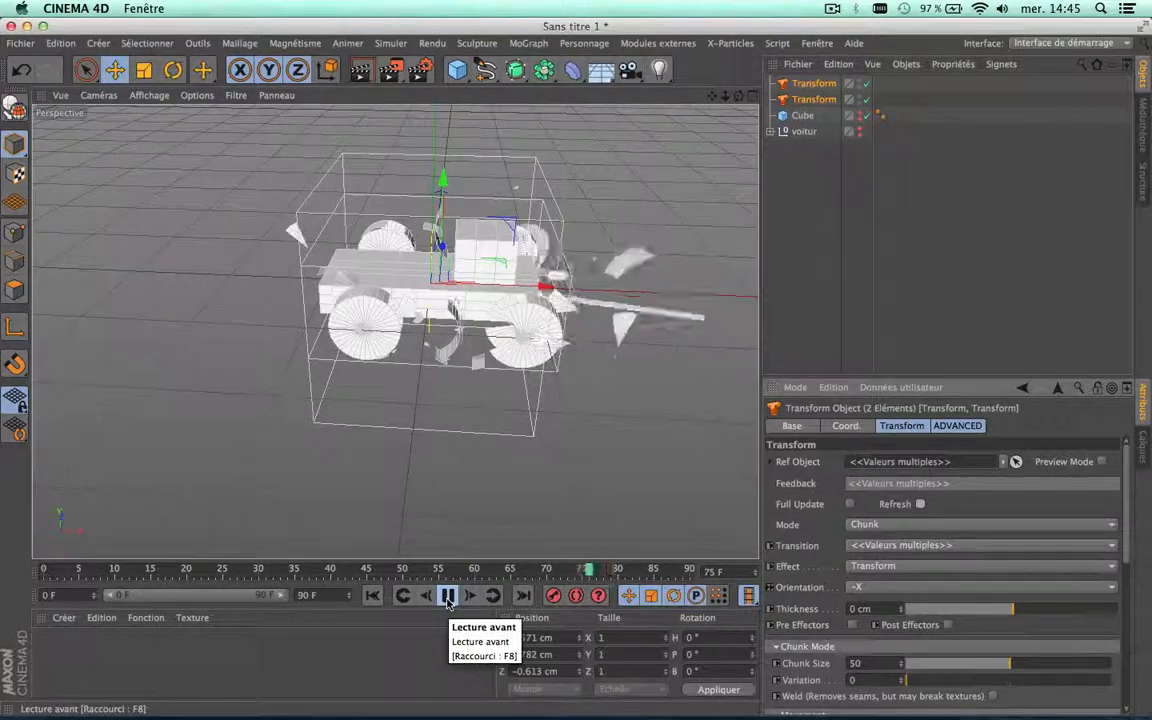
pyautogui.click(448, 597)
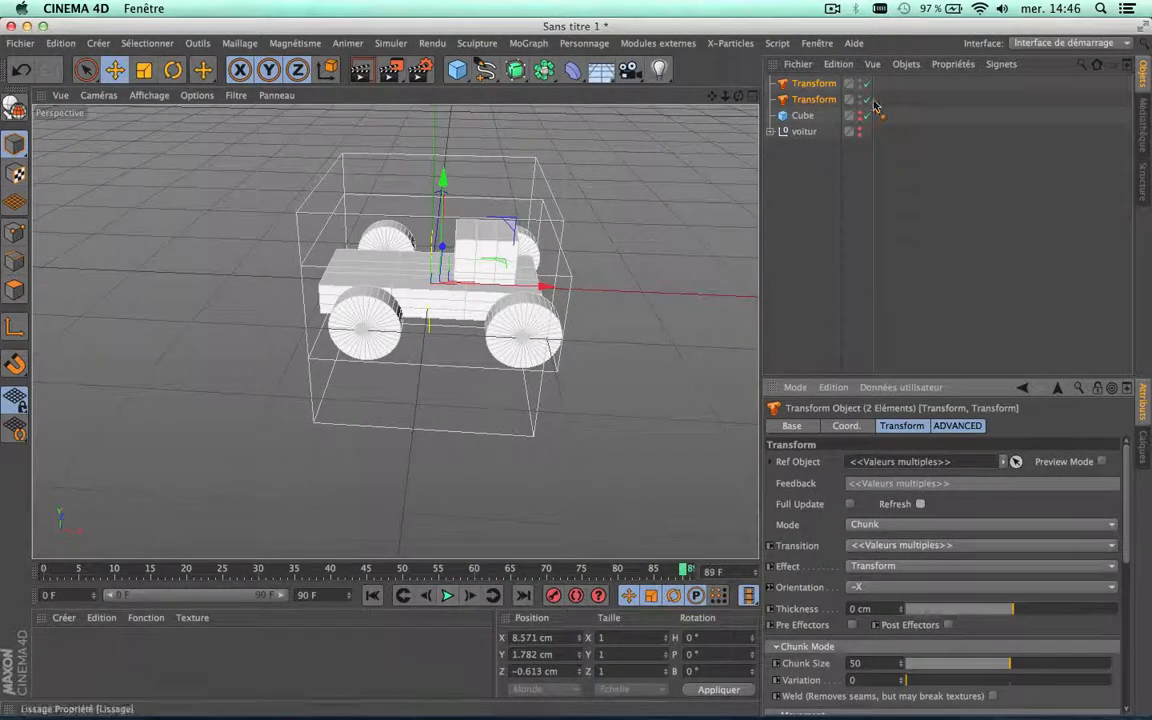
# Delete the cube's Transform and the Cube, keeping only the voitur Transform and its reference group
pyautogui.click(828, 86)
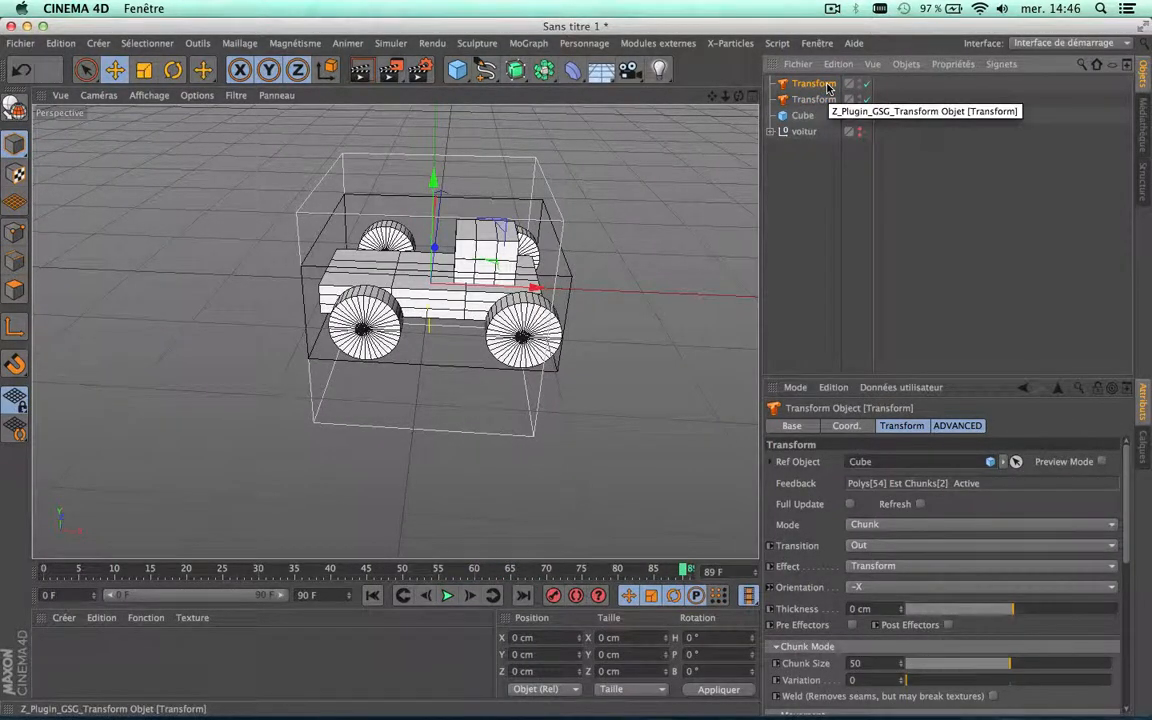
pyautogui.press('Delete')
pyautogui.click(828, 86)
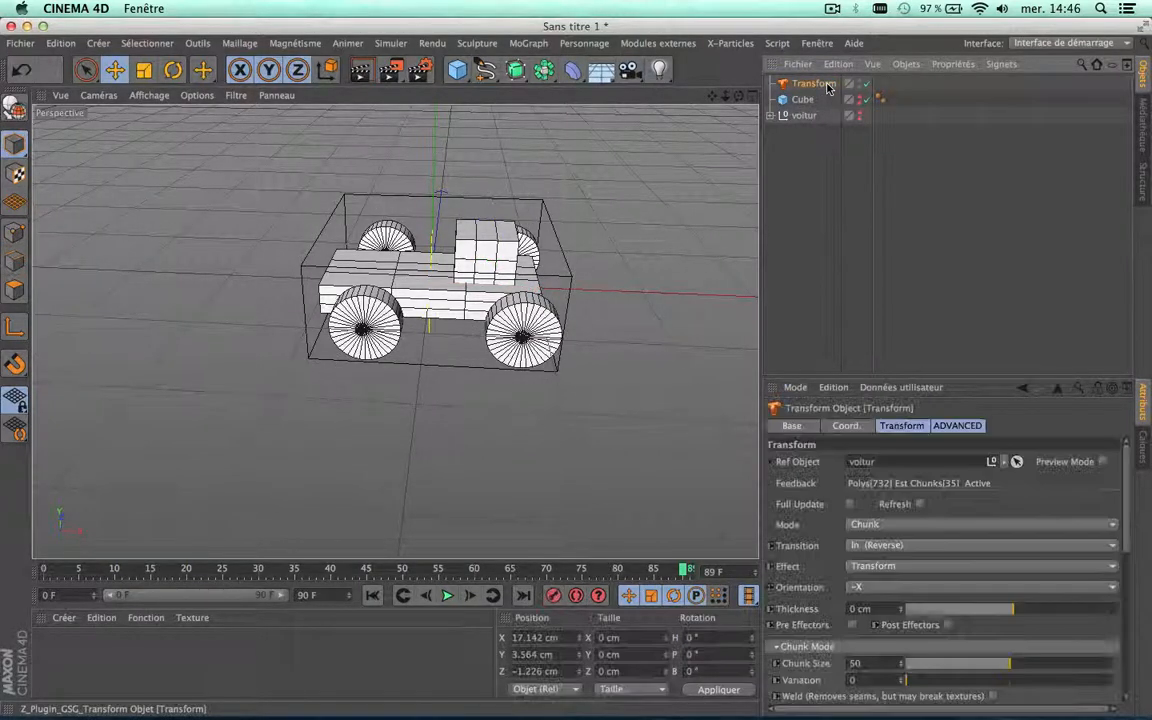
pyautogui.click(801, 99)
pyautogui.press('Delete')
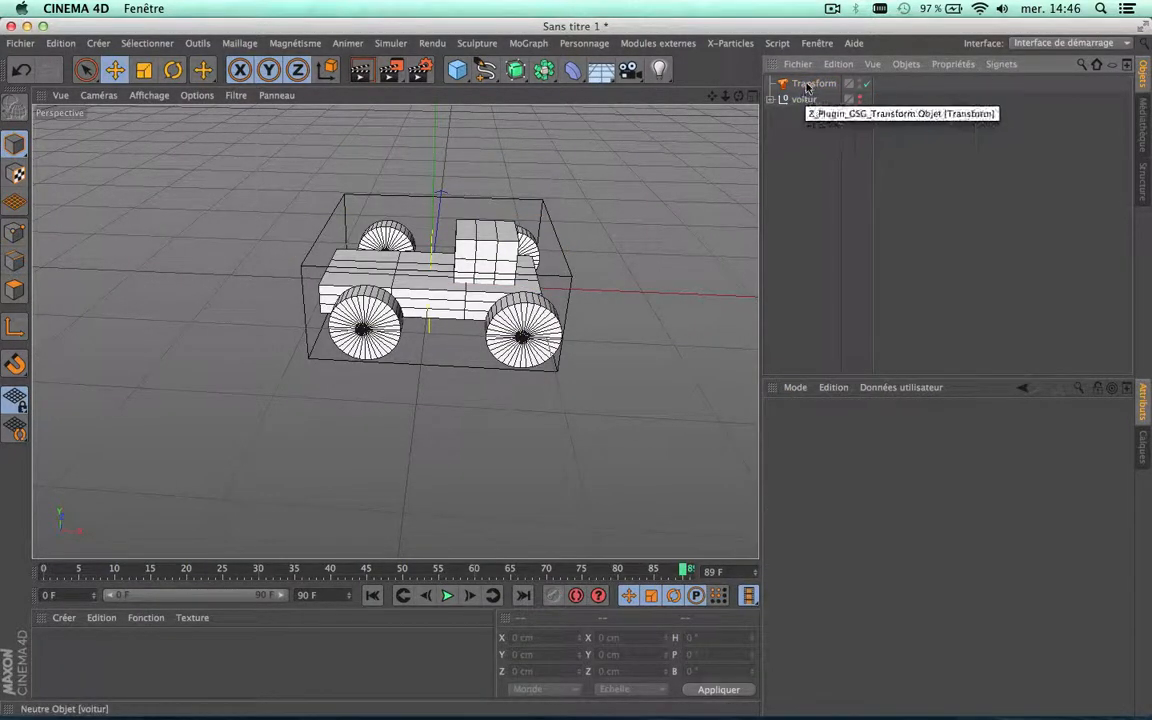
# Return to frame 0 and set the voitur Transform's Effect to Explode All, keeping the In (Reverse) transition
pyautogui.click(806, 85)
pyautogui.click(371, 595)
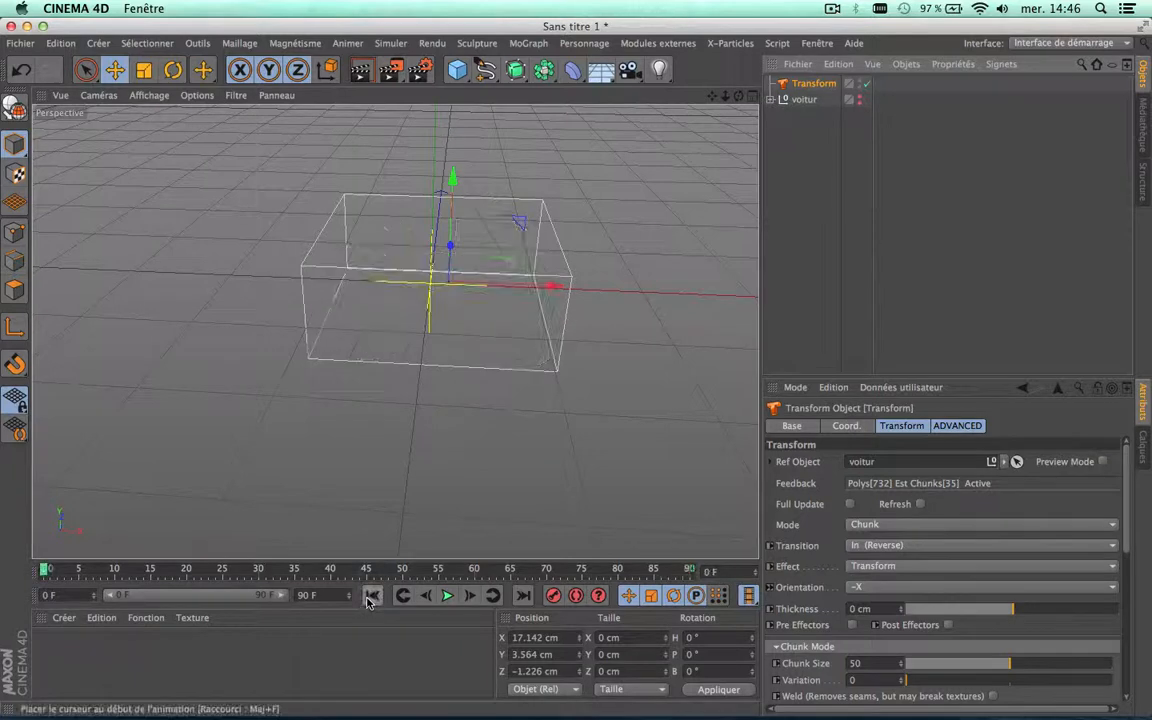
pyautogui.click(911, 546)
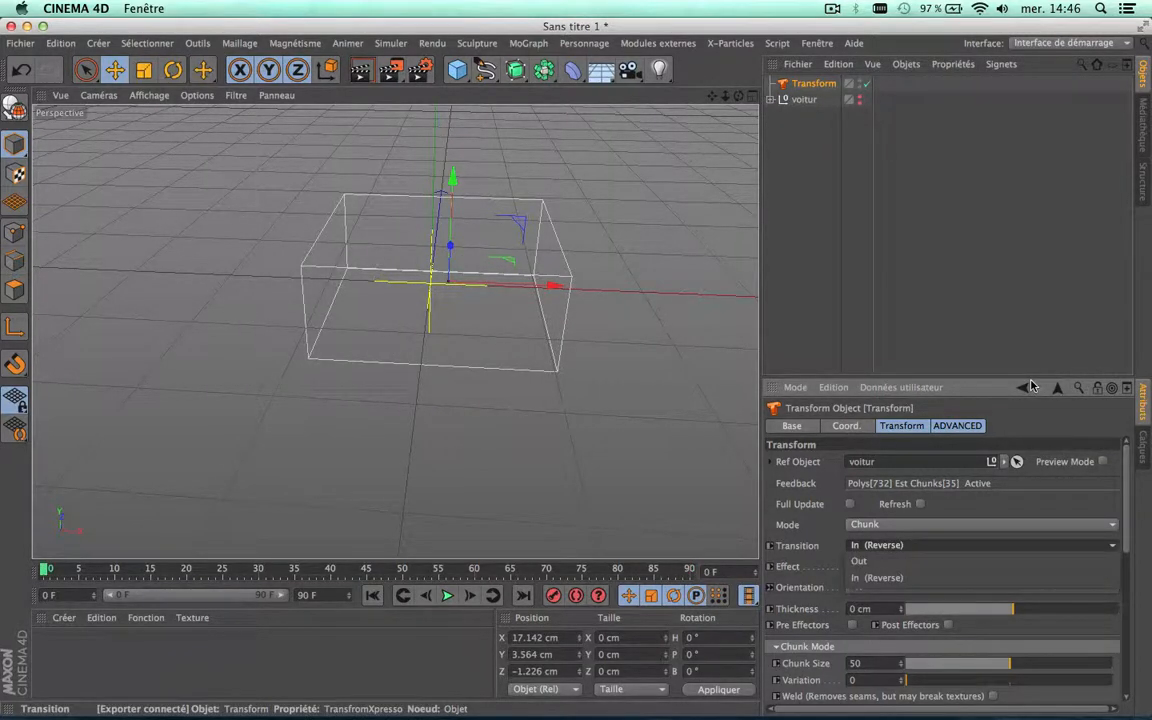
pyautogui.click(1028, 213)
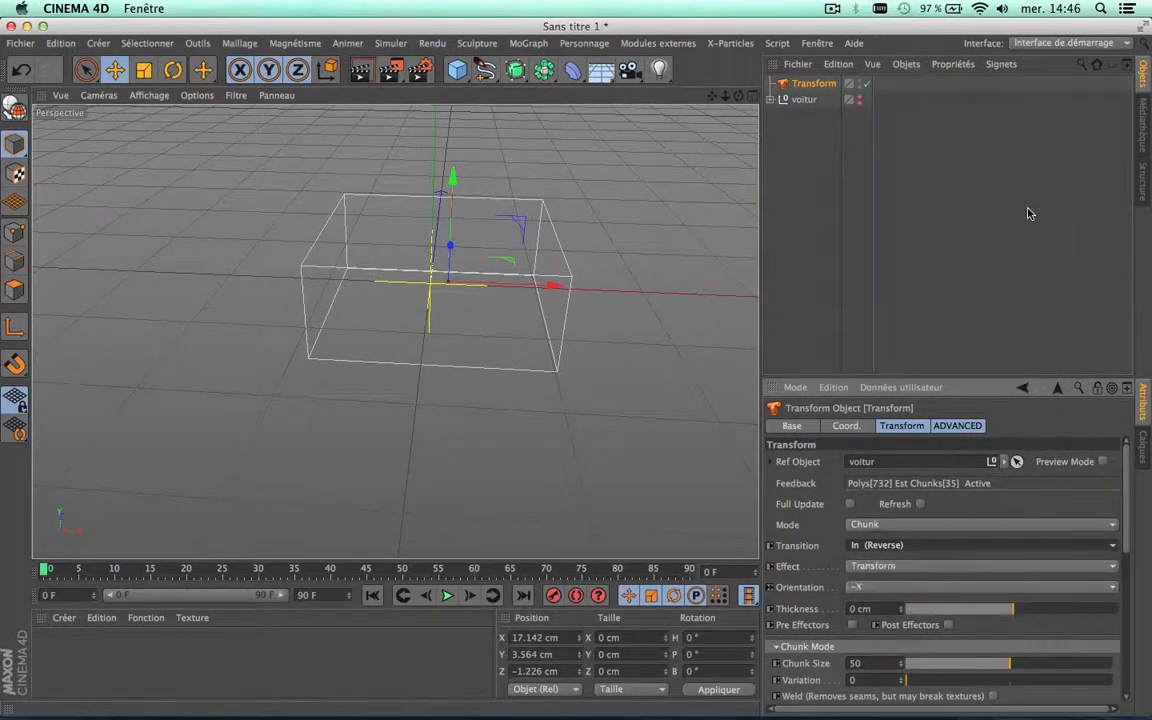
pyautogui.click(910, 566)
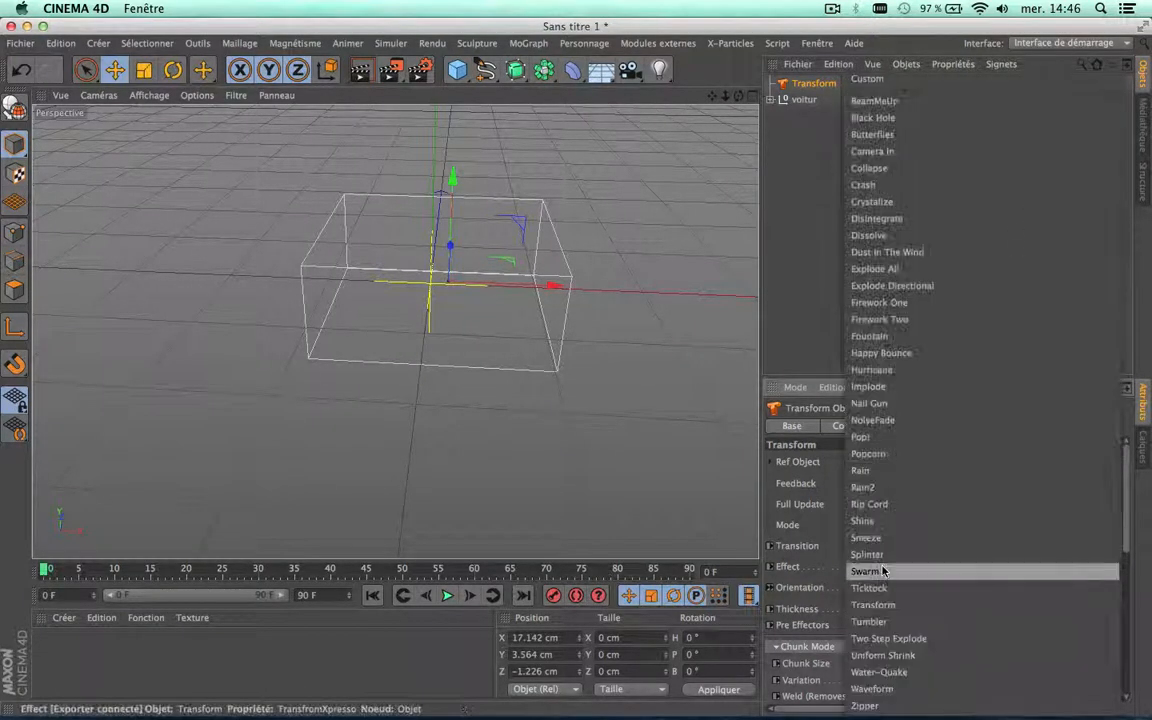
pyautogui.click(905, 272)
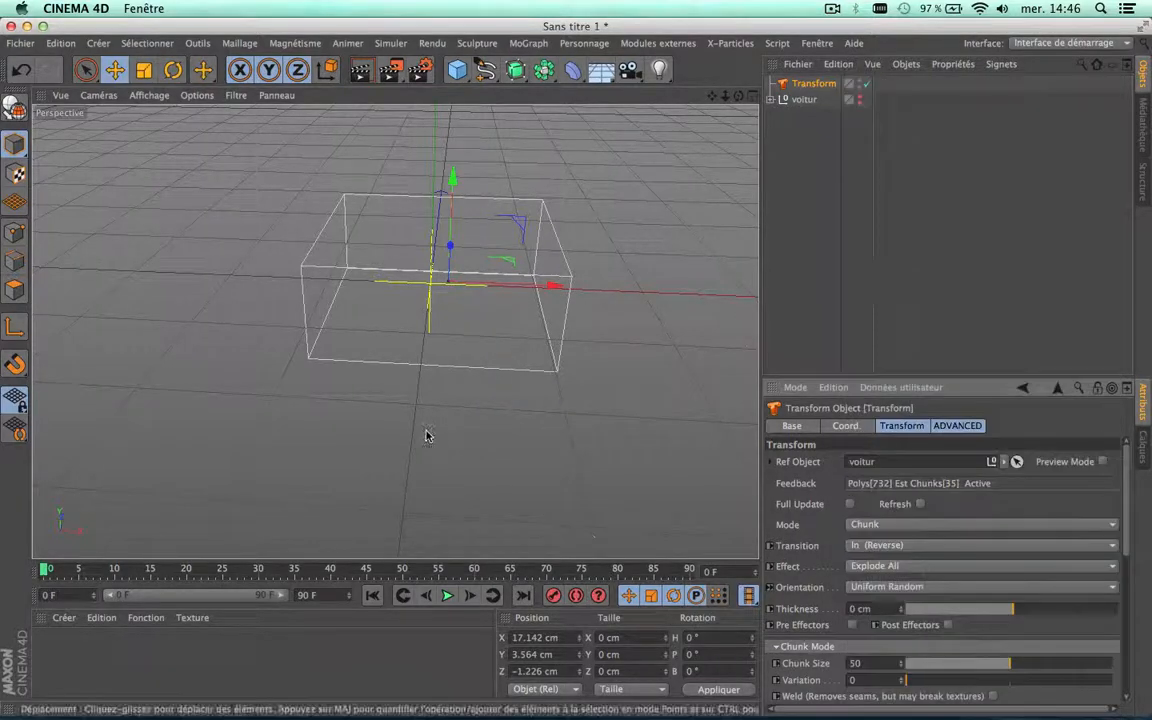
# Play the reversed Explode All animation to examine how the scattered chunks assemble into the car
pyautogui.scroll(-3, 426, 434)
pyautogui.scroll(3, 426, 434)
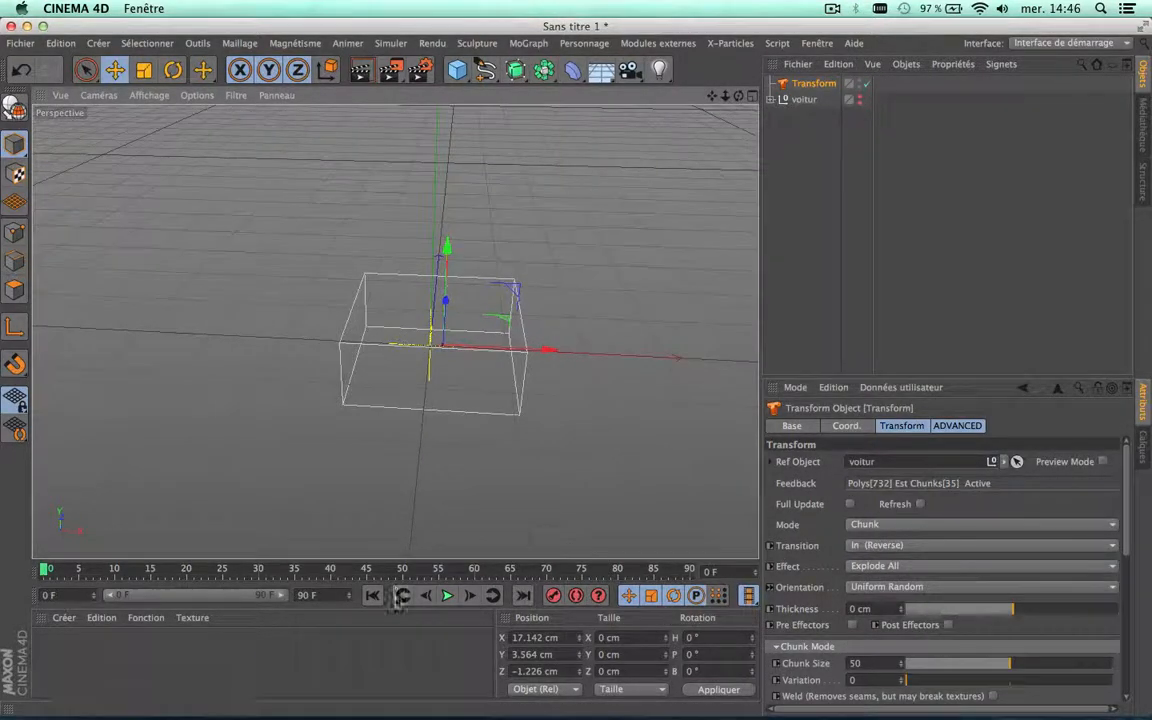
pyautogui.click(446, 595)
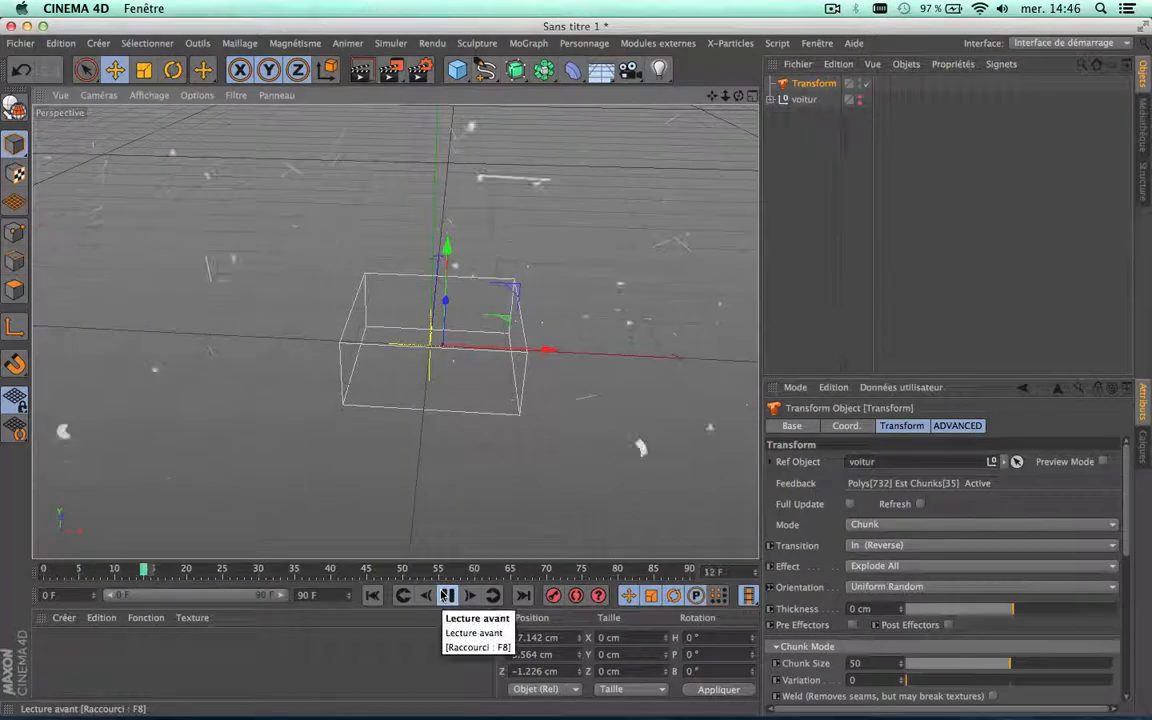
pyautogui.scroll(-3, 475, 465)
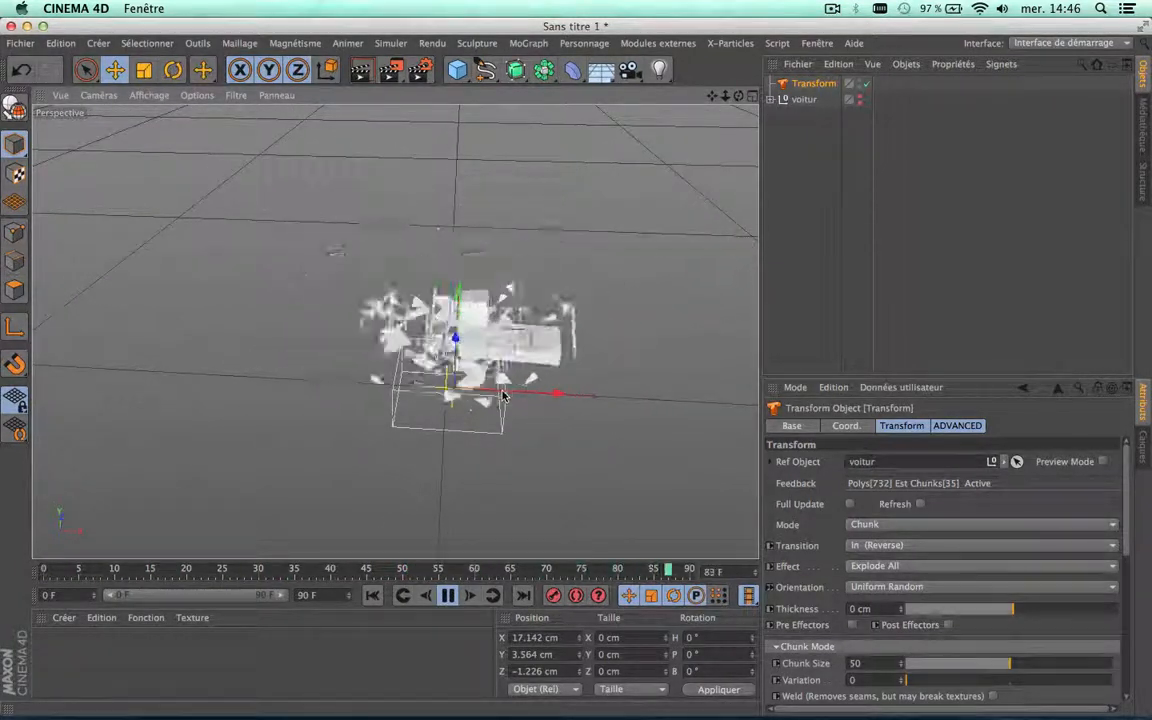
# Stop the playback, extend the animation and its preview range to 130 F, and play on to about frame 104
pyautogui.scroll(2, 483, 393)
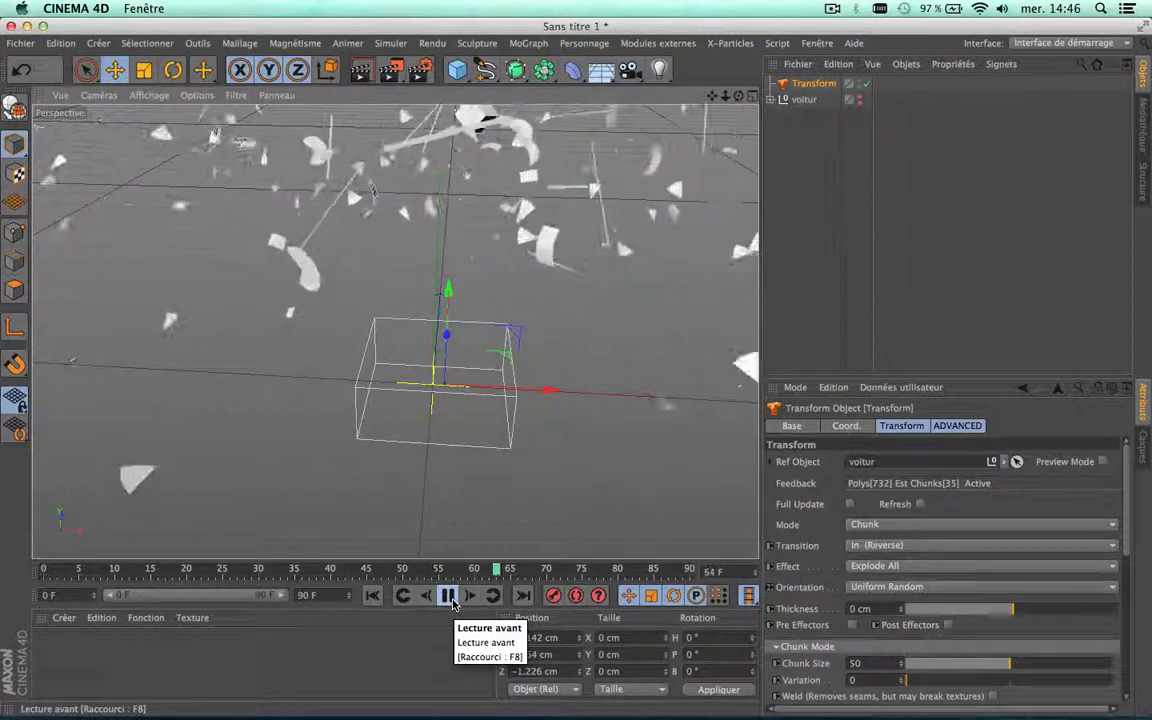
pyautogui.click(450, 598)
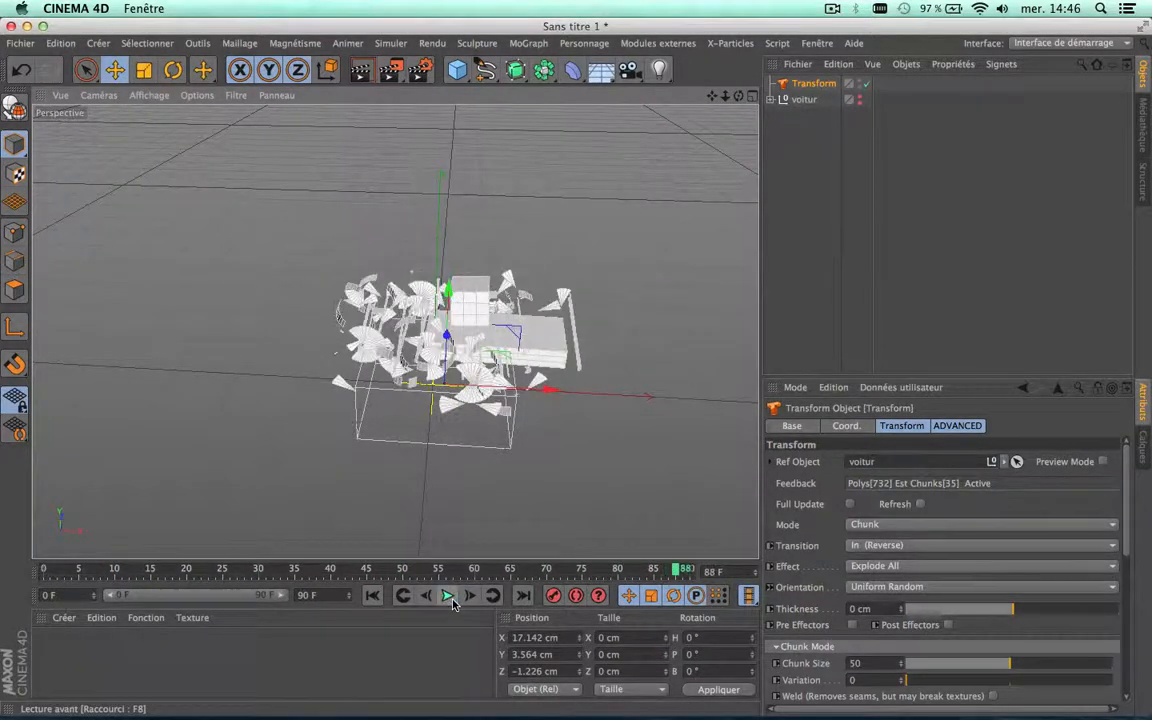
pyautogui.click(450, 597)
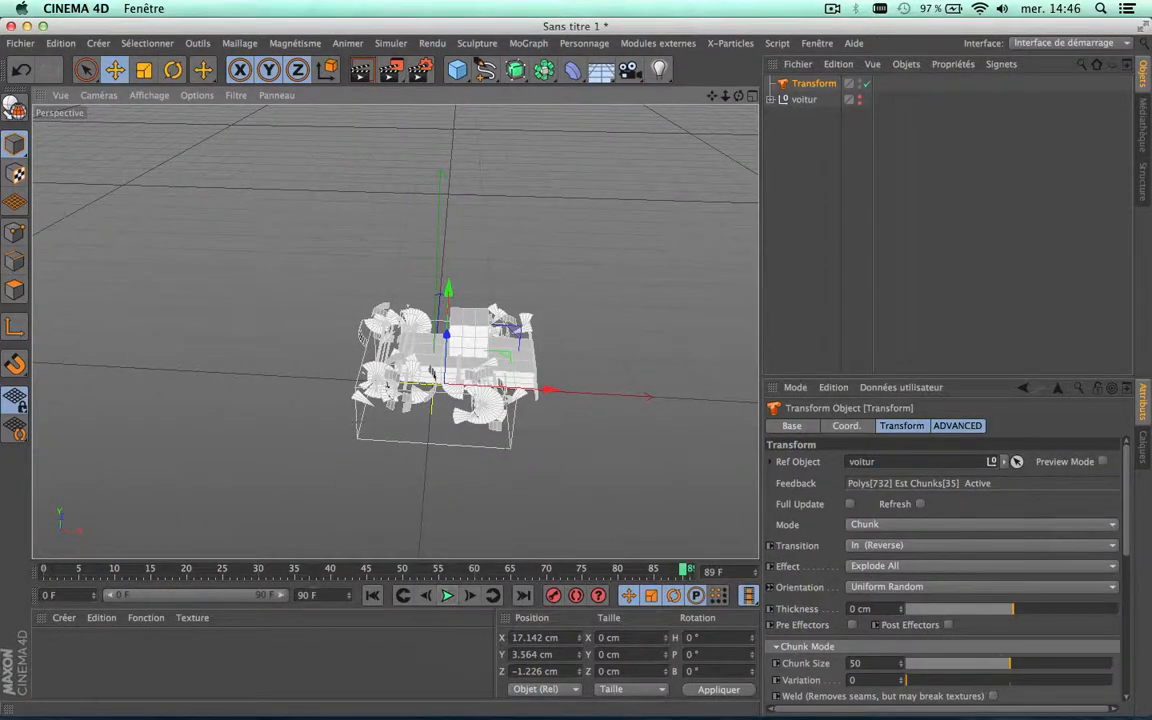
pyautogui.doubleClick(306, 595)
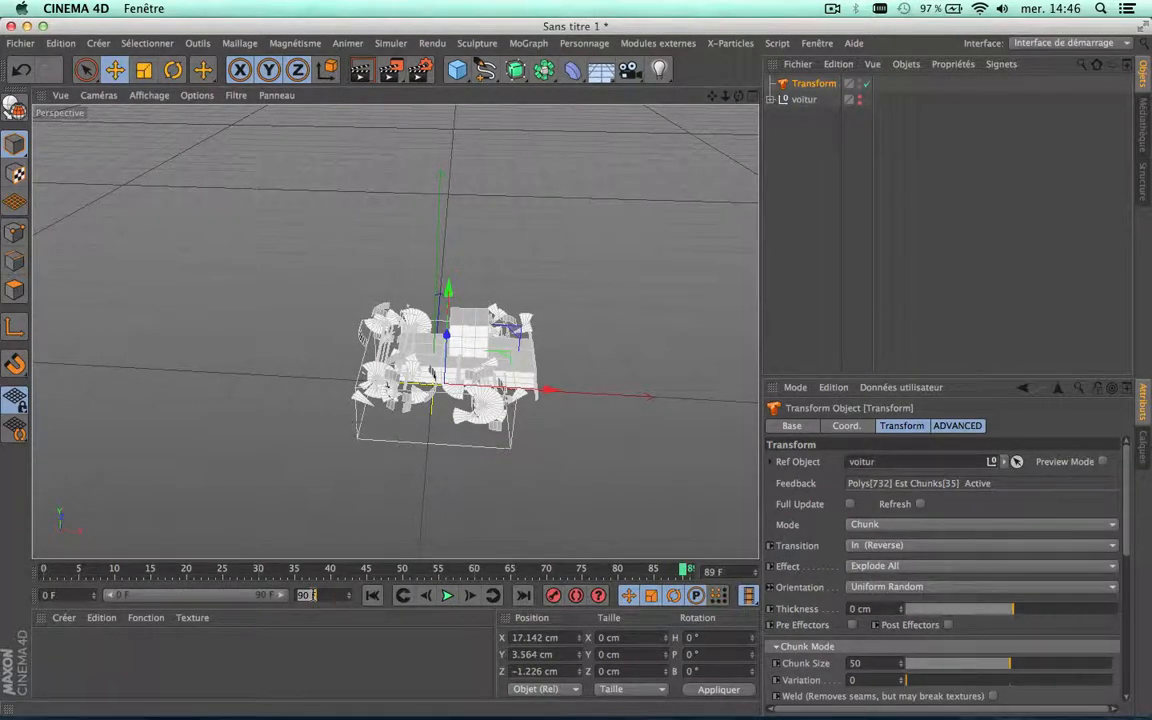
pyautogui.press('Return')
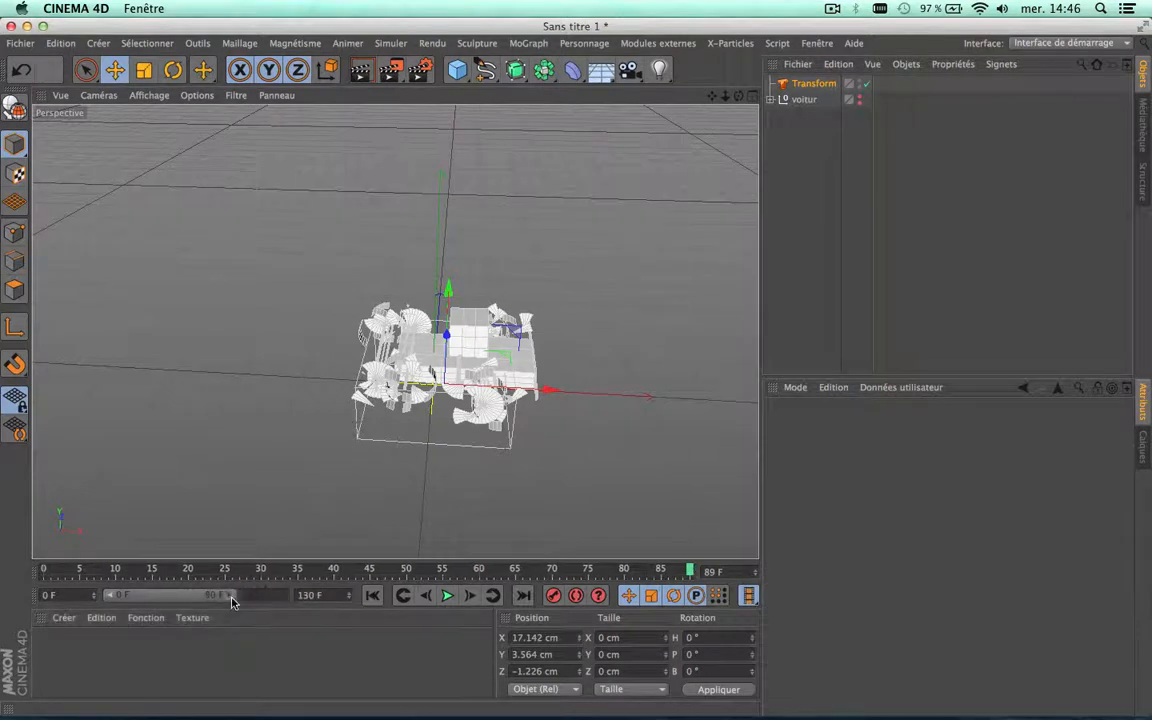
pyautogui.click(446, 596)
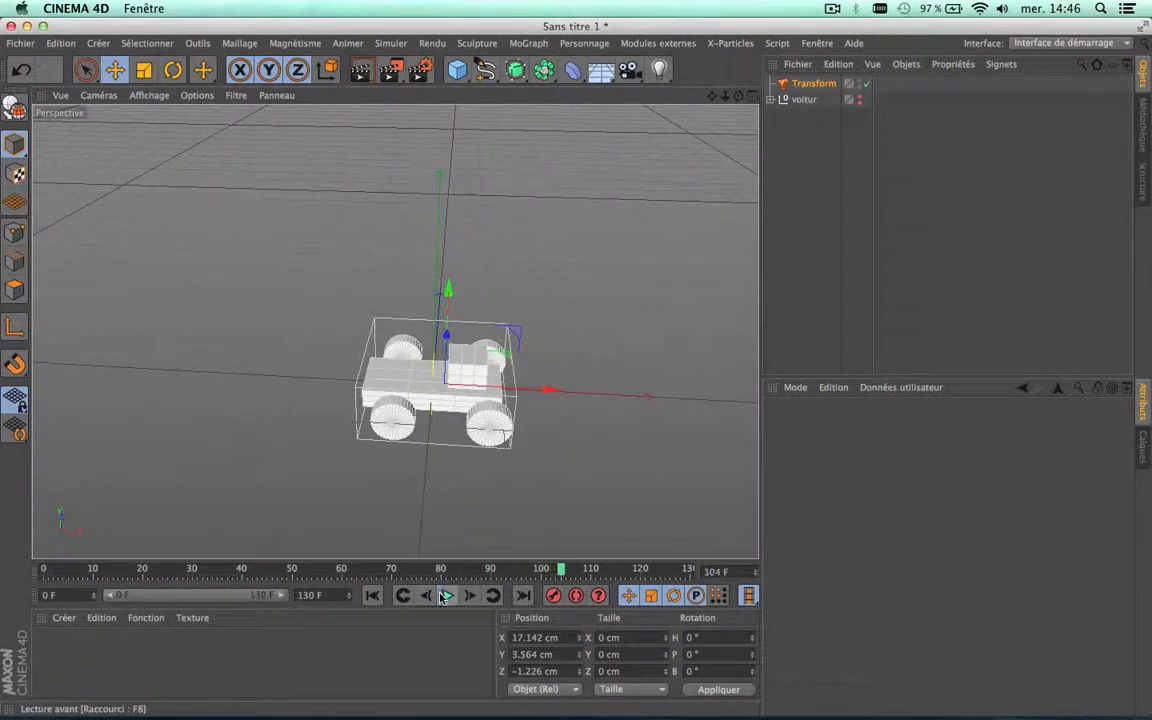
# Switch the voitur Transform's Mode to Existing Parts and refresh it
pyautogui.click(813, 83)
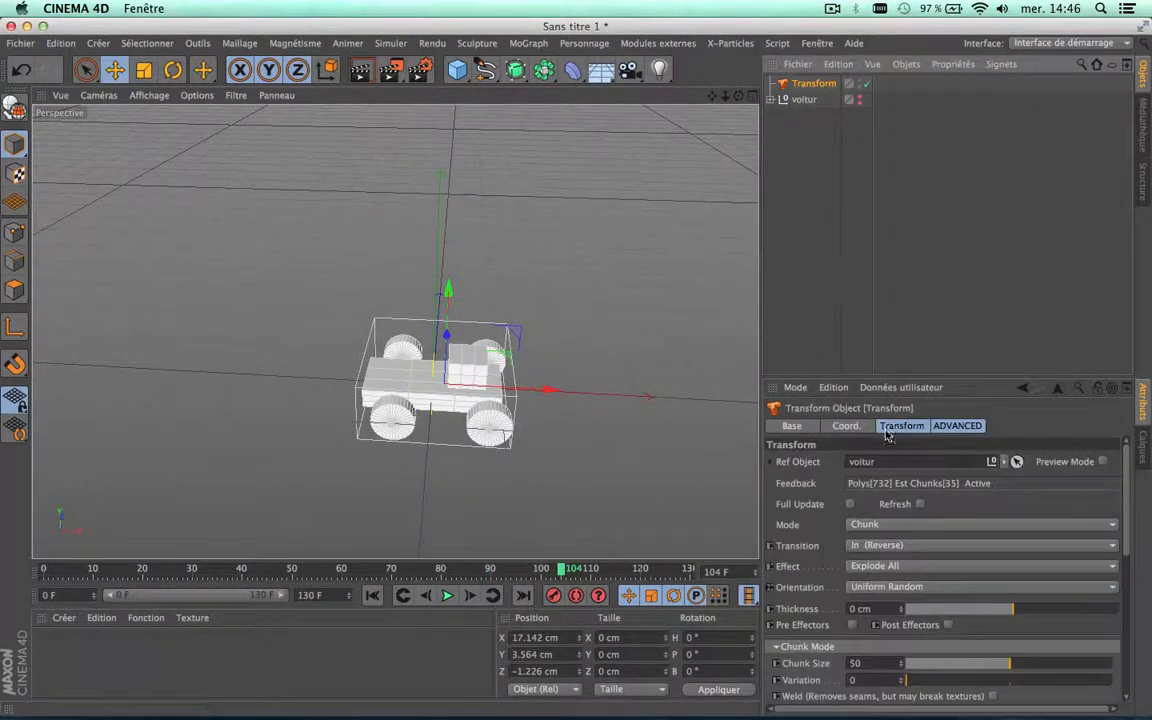
pyautogui.click(872, 526)
pyautogui.click(880, 543)
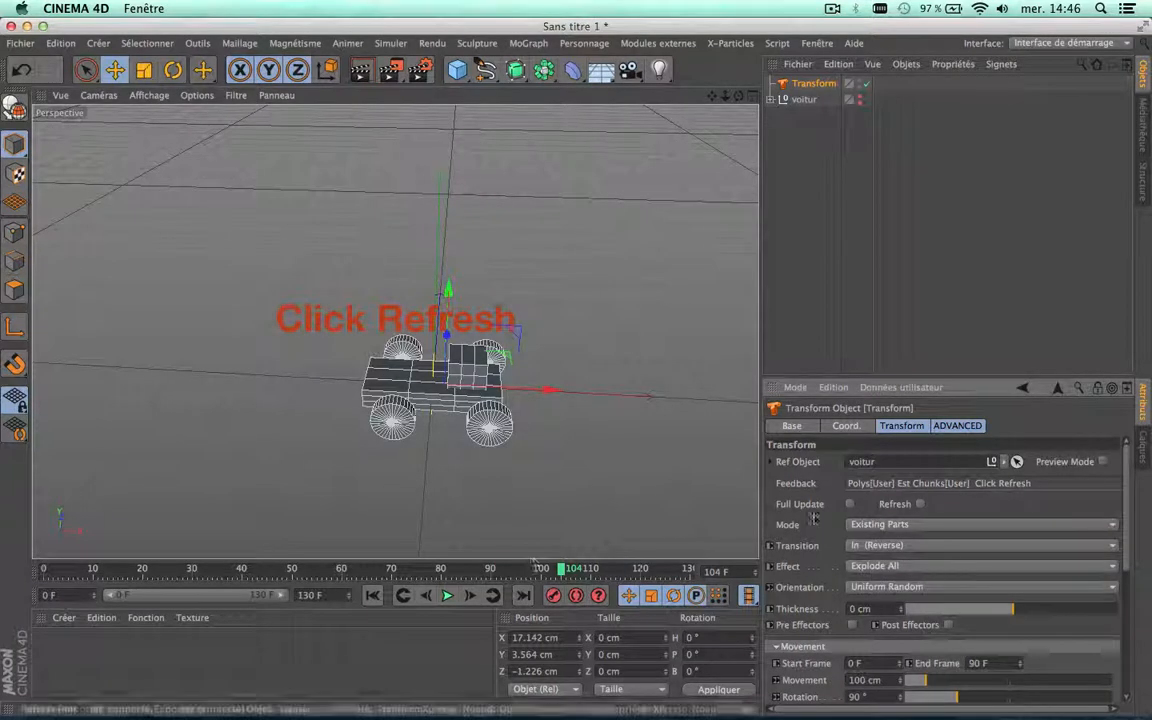
pyautogui.click(920, 504)
# Play the reversed Explode All animation from frame 0 to examine how the car's existing parts reassemble
pyautogui.click(372, 596)
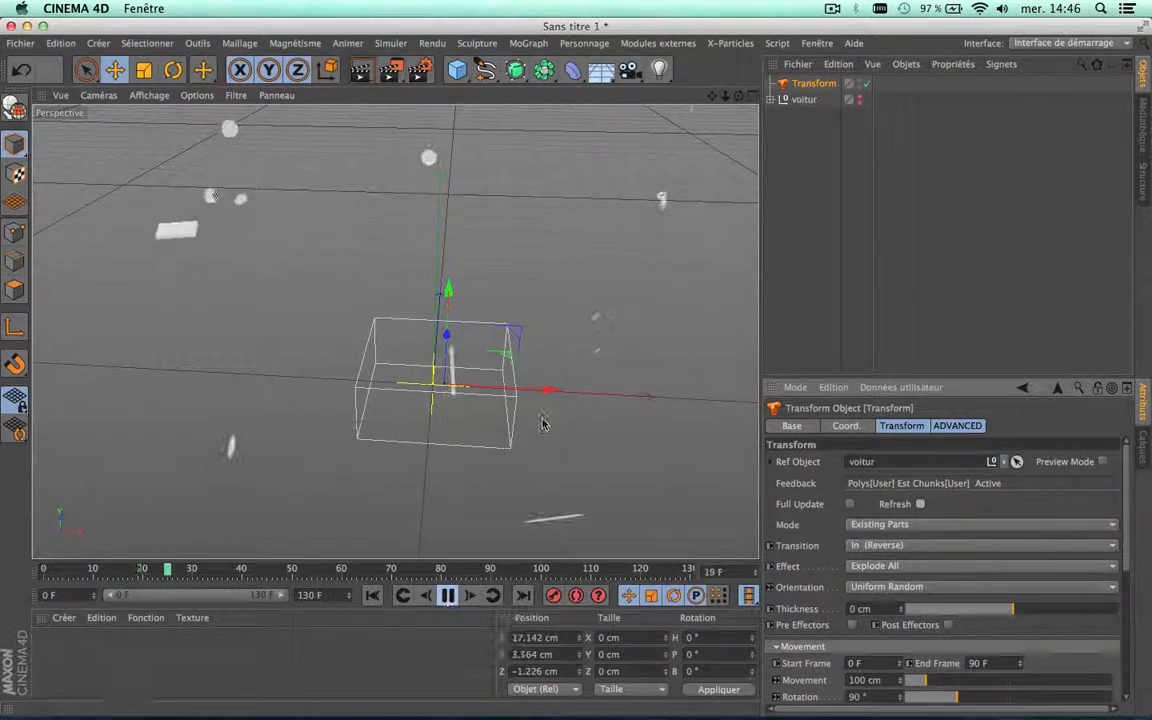
pyautogui.click(447, 595)
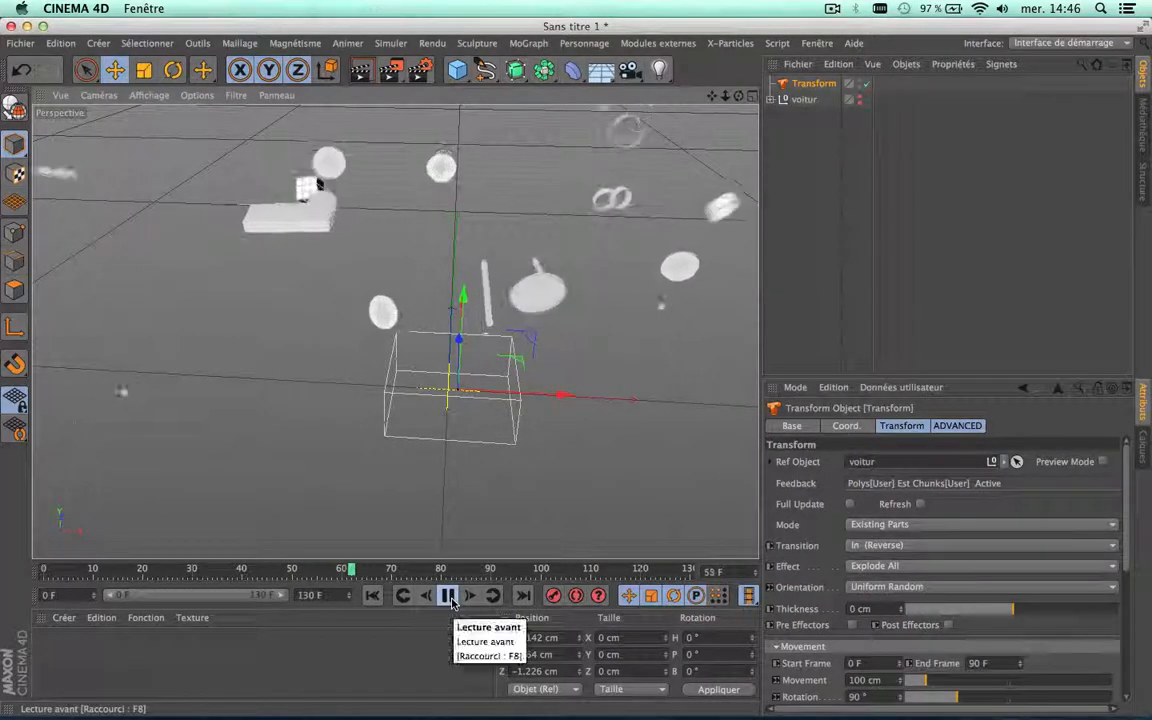
pyautogui.click(450, 596)
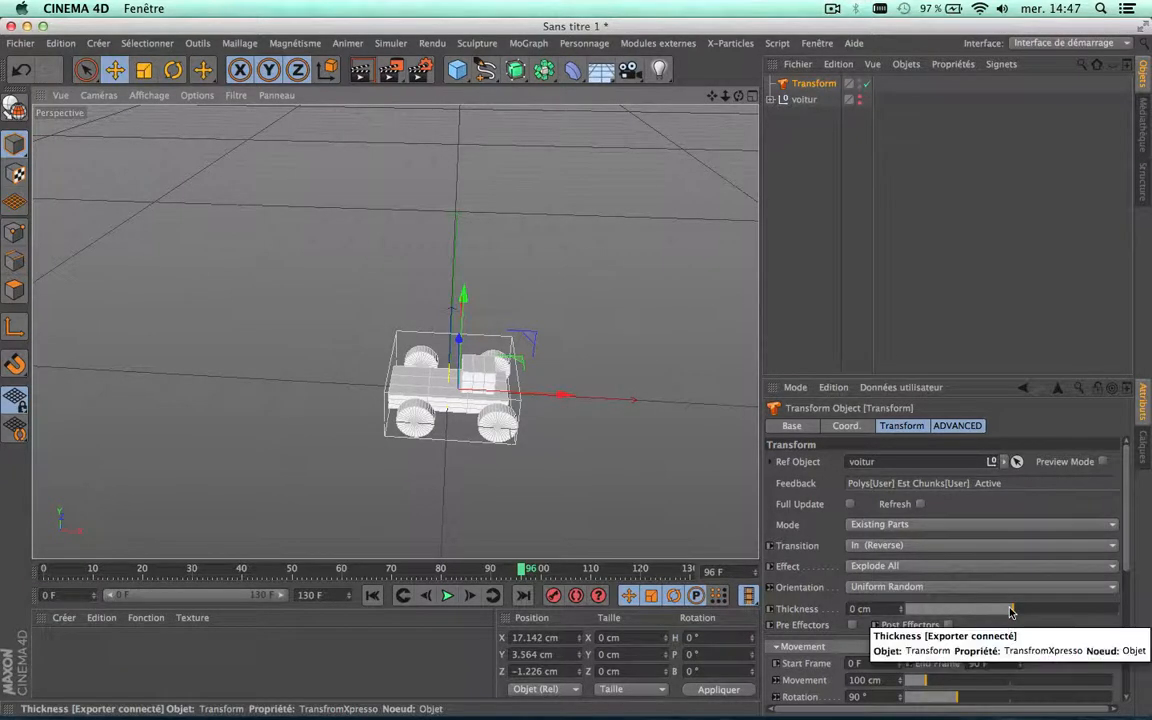
# Set the Transform's Thickness to -5 cm while inspecting the car closely, and replay the reassembly from frame 0
pyautogui.moveTo(1011, 612); pyautogui.dragTo(1006, 612)
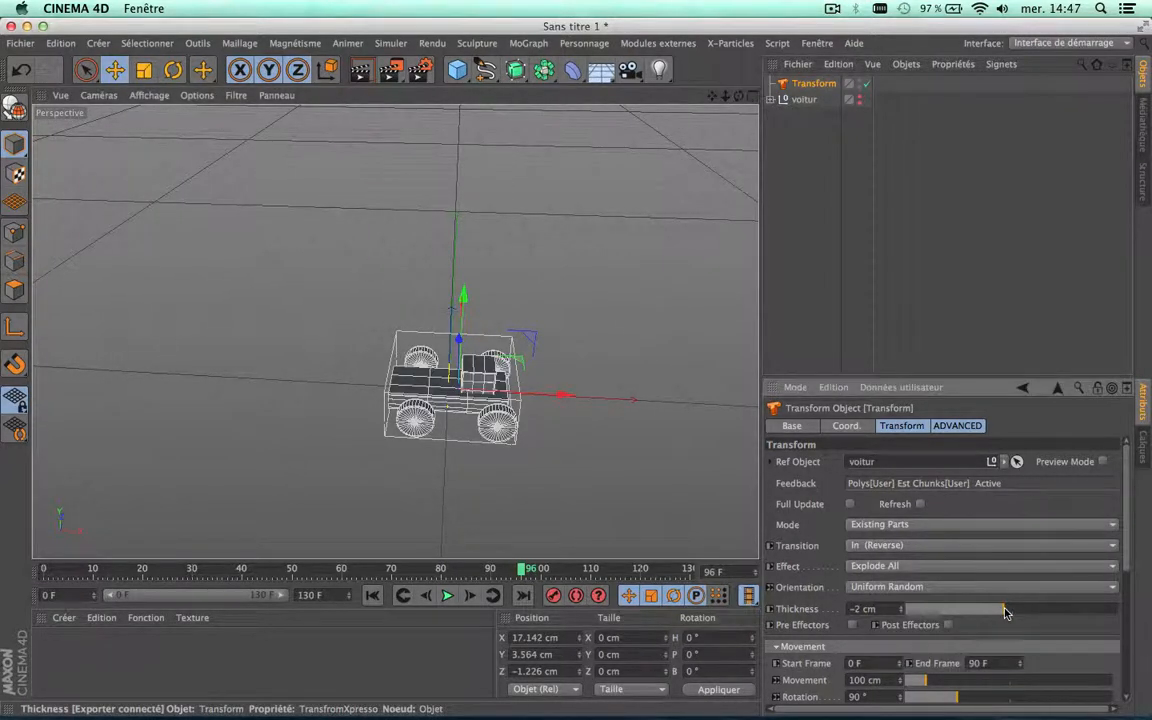
pyautogui.scroll(6, 455, 410)
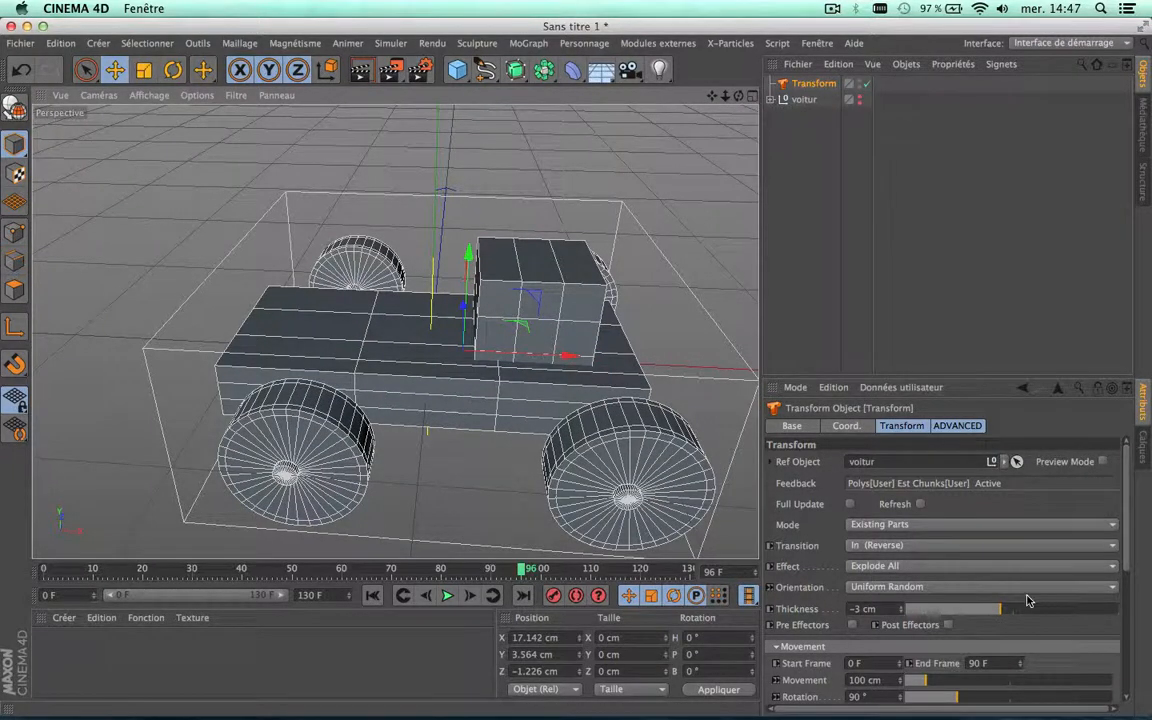
pyautogui.moveTo(980, 609); pyautogui.dragTo(988, 609)
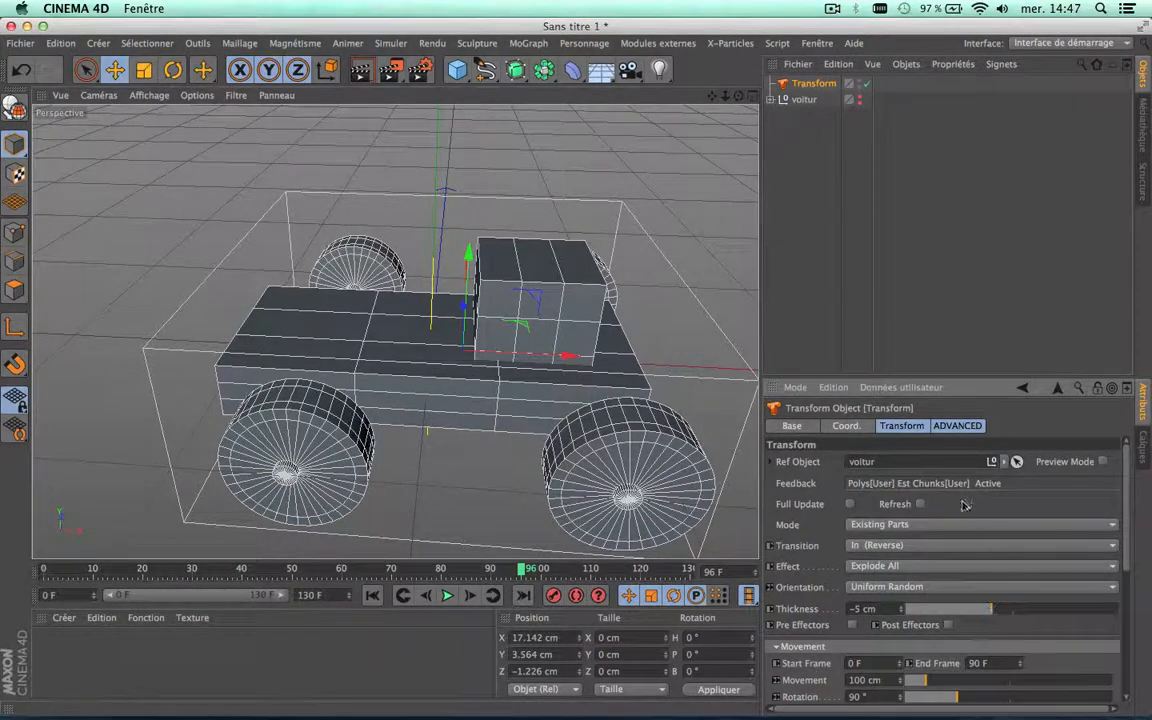
pyautogui.scroll(-4, 494, 448)
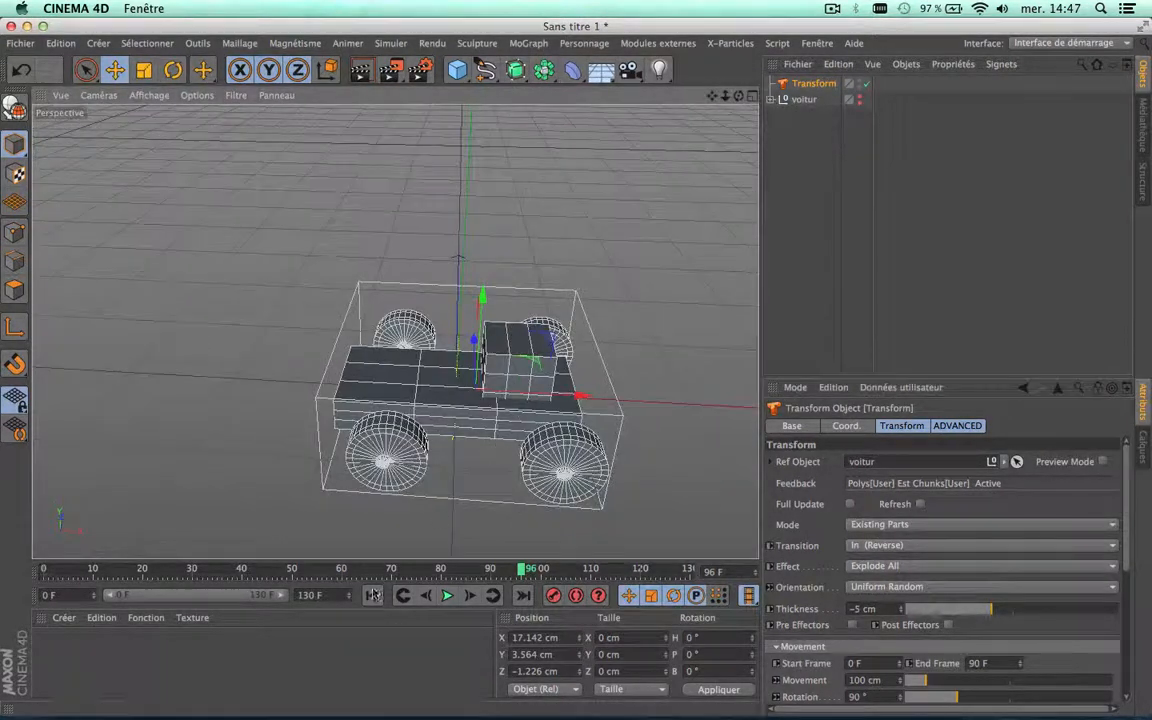
pyautogui.click(372, 598)
pyautogui.scroll(-4, 372, 365)
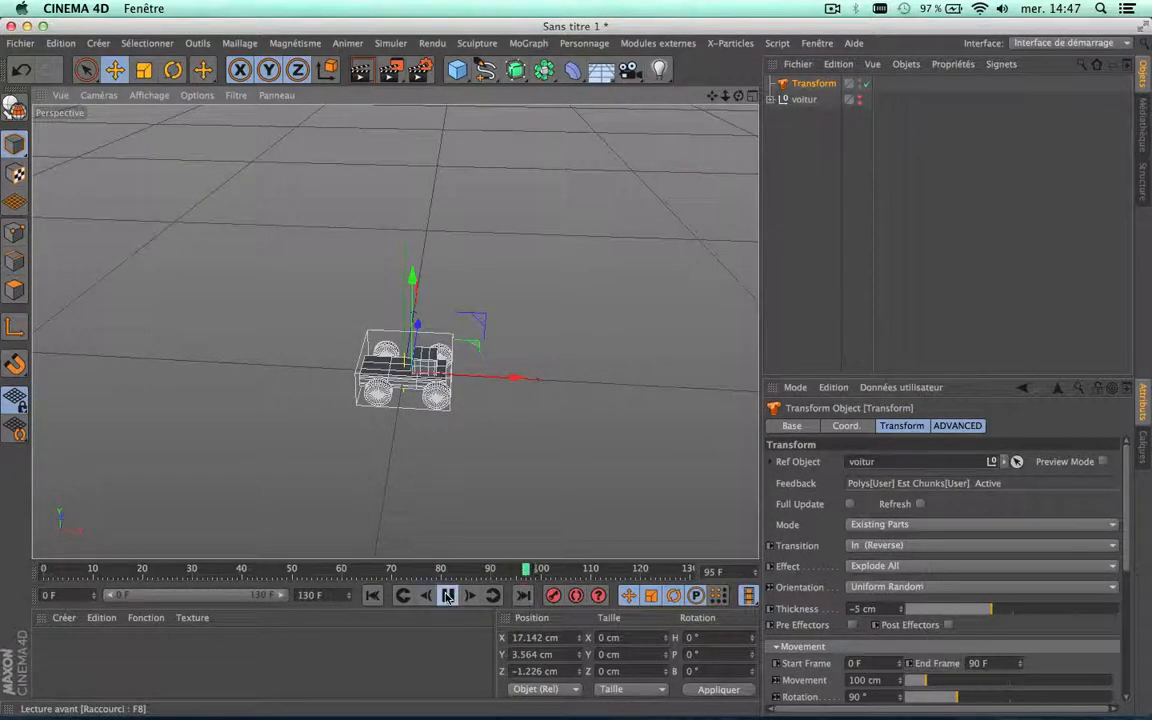
# Change the Transform's Effect to Firework Two and play the animation from frame 0 to about frame 112
pyautogui.click(912, 566)
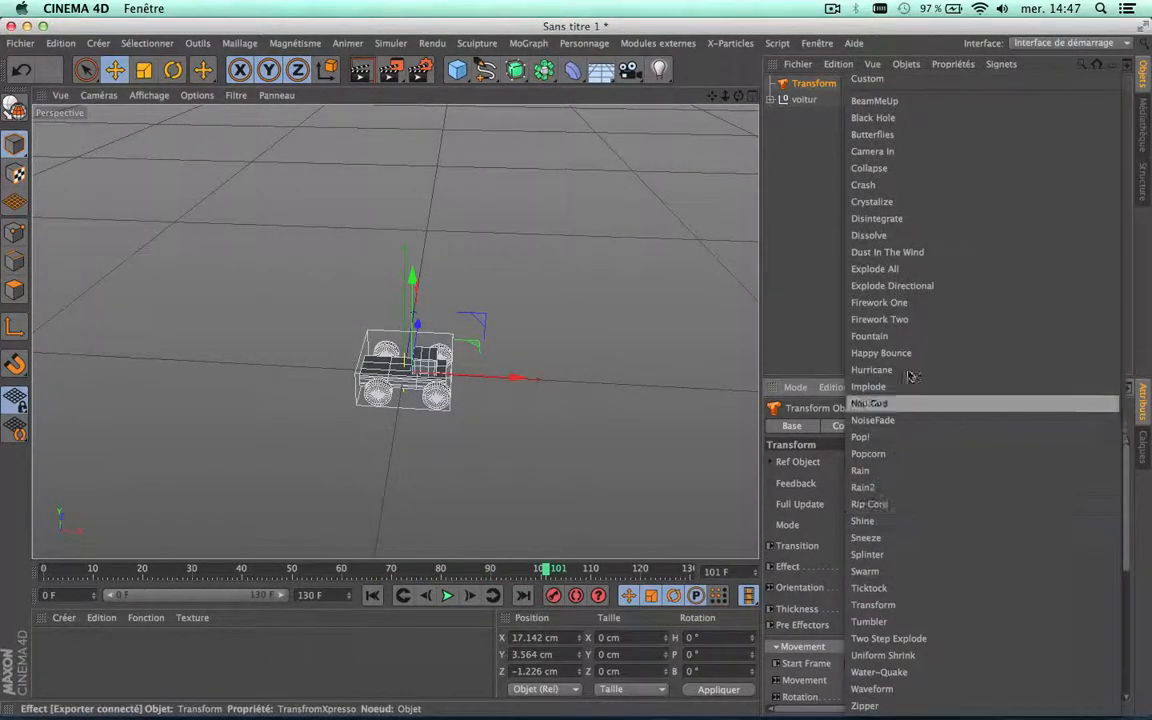
pyautogui.click(880, 319)
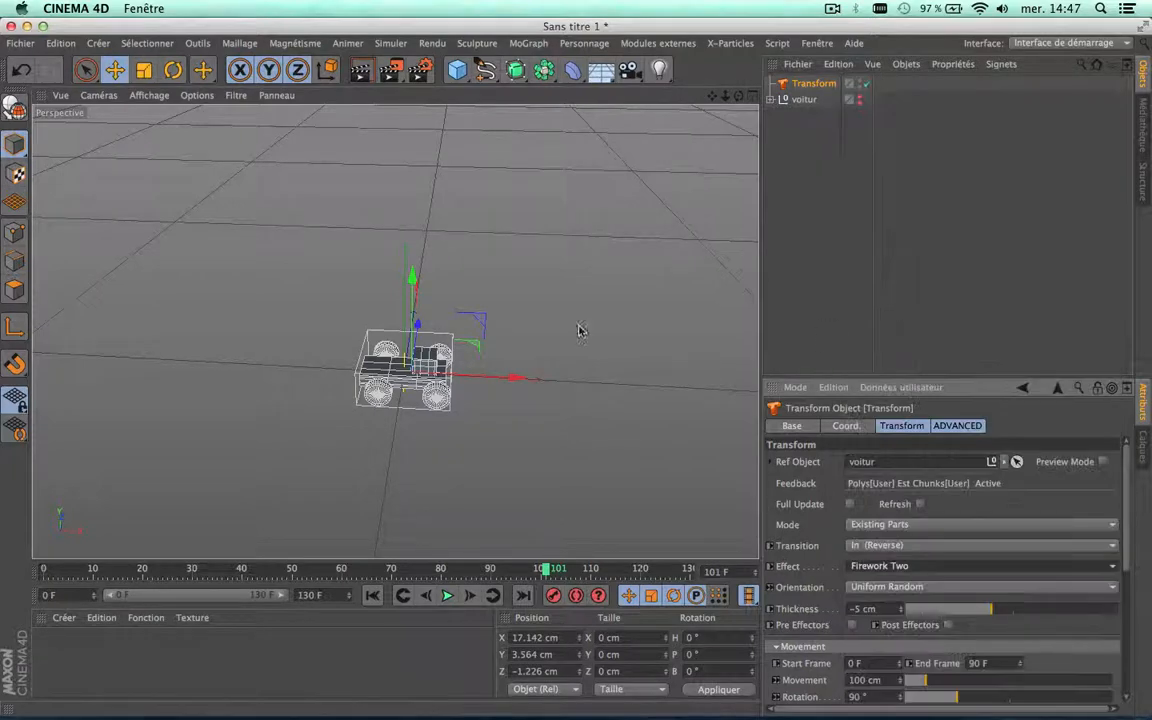
pyautogui.scroll(3, 388, 369)
pyautogui.click(372, 595)
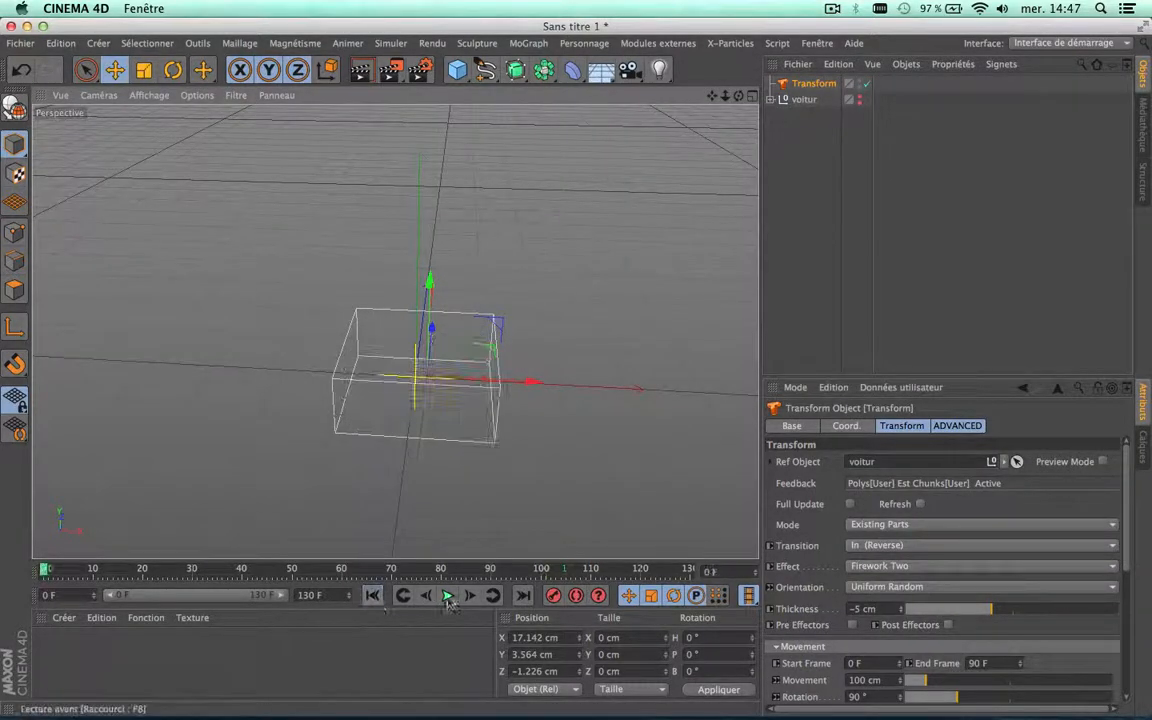
pyautogui.scroll(-3, 463, 485)
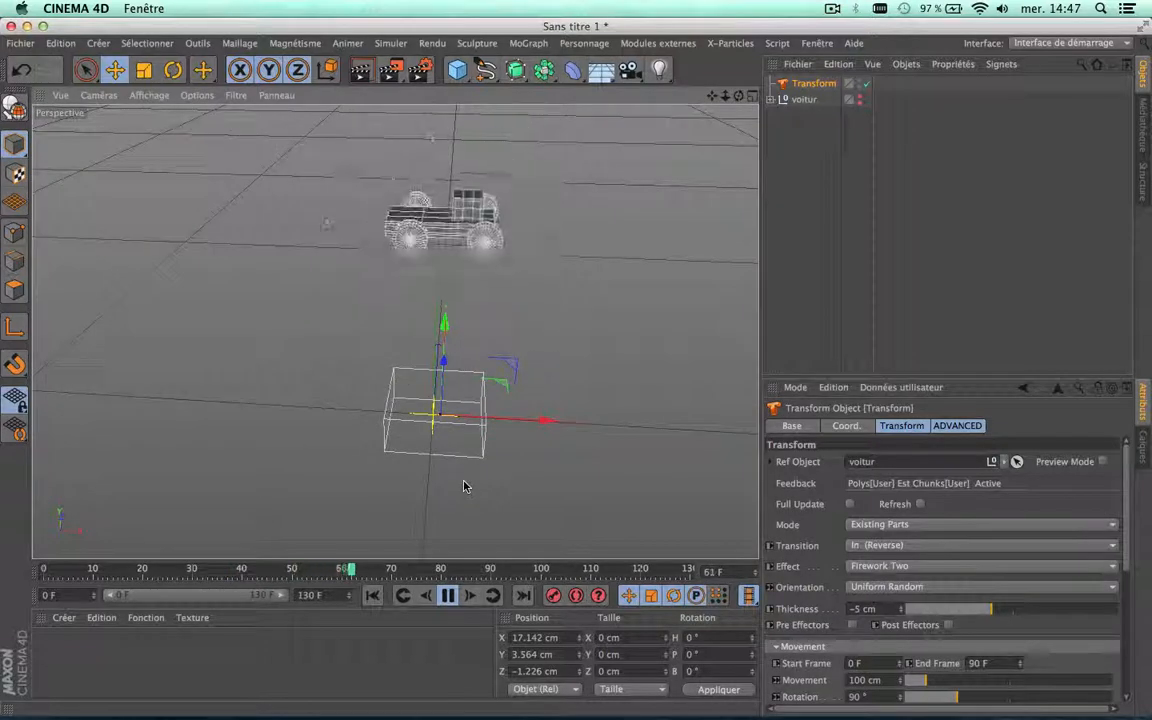
pyautogui.click(448, 596)
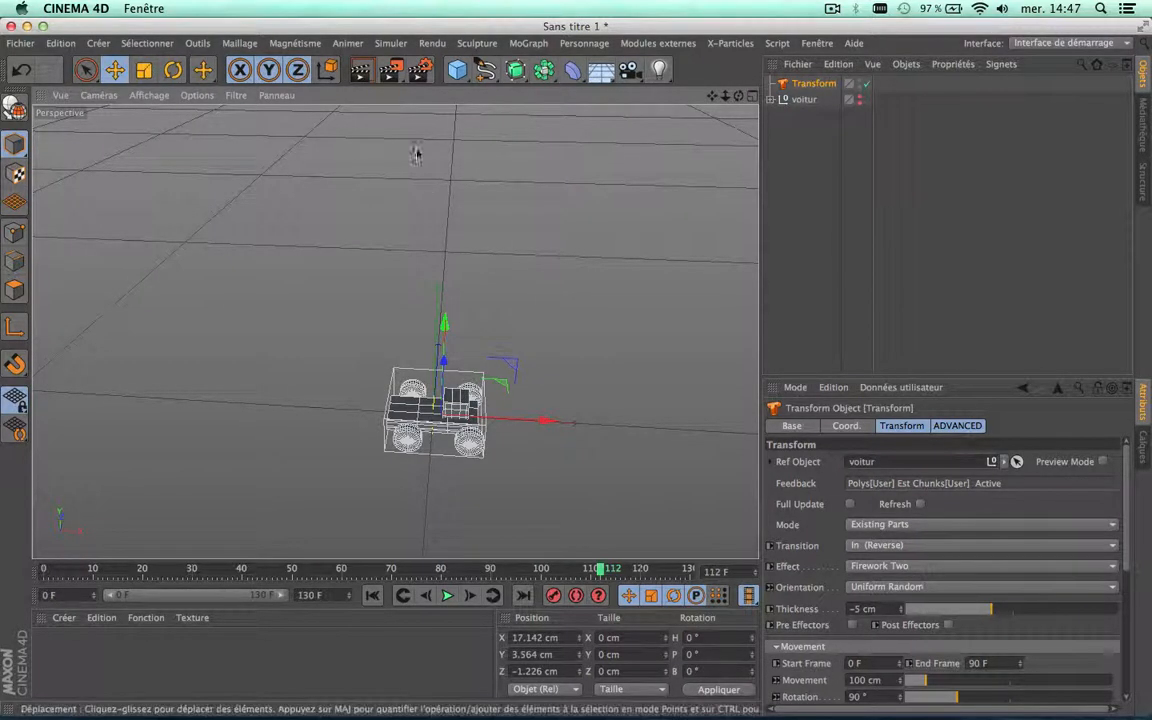
# Switch to Finder and open the "plugin trensforms" folder within Bureau, Mais tuto enregistré and tuto c4D
pyautogui.click(334, 682)
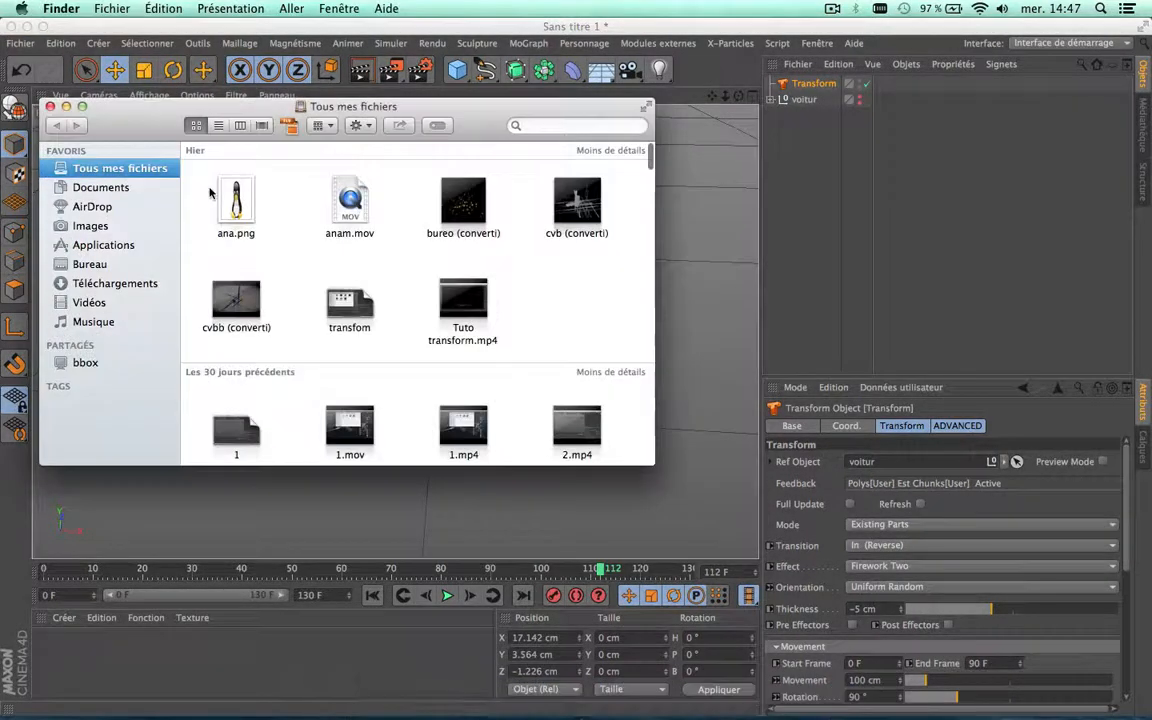
pyautogui.click(92, 265)
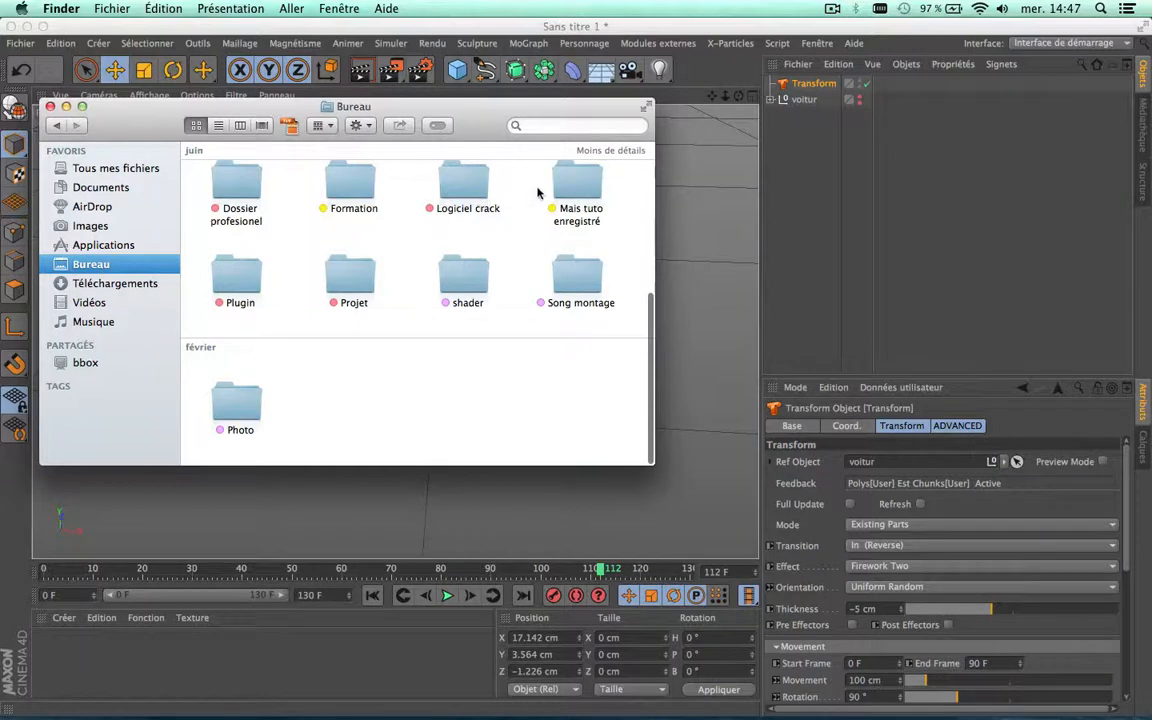
pyautogui.doubleClick(588, 189)
pyautogui.doubleClick(211, 178)
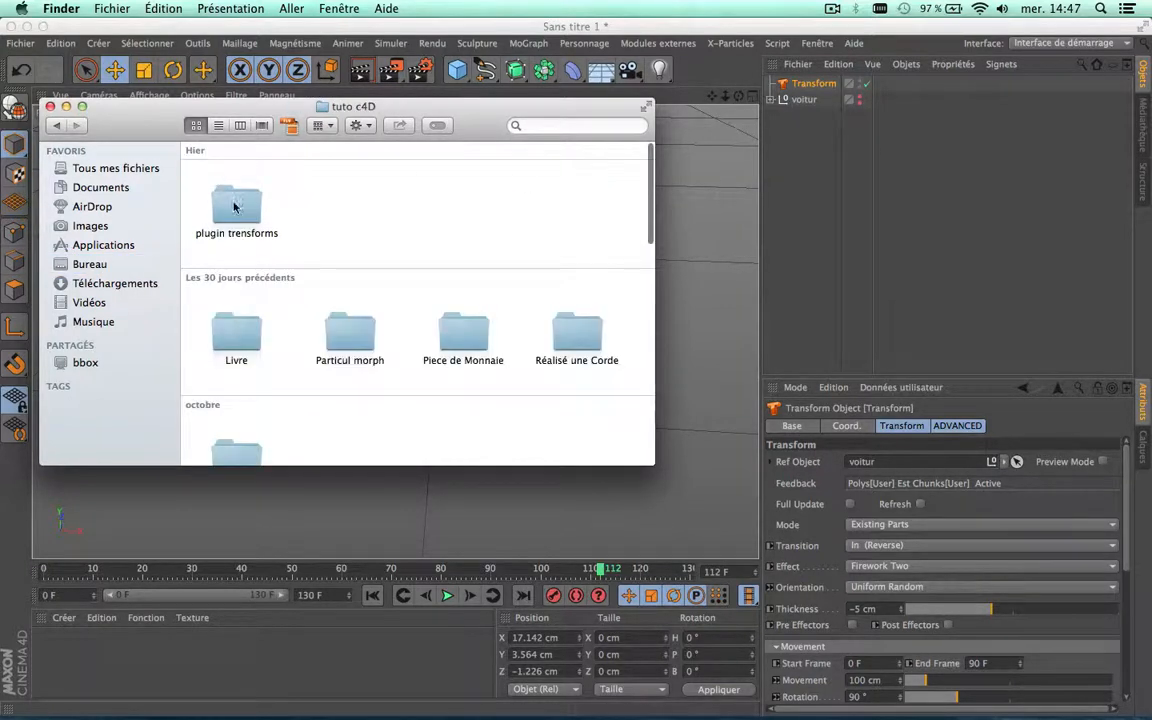
pyautogui.doubleClick(233, 205)
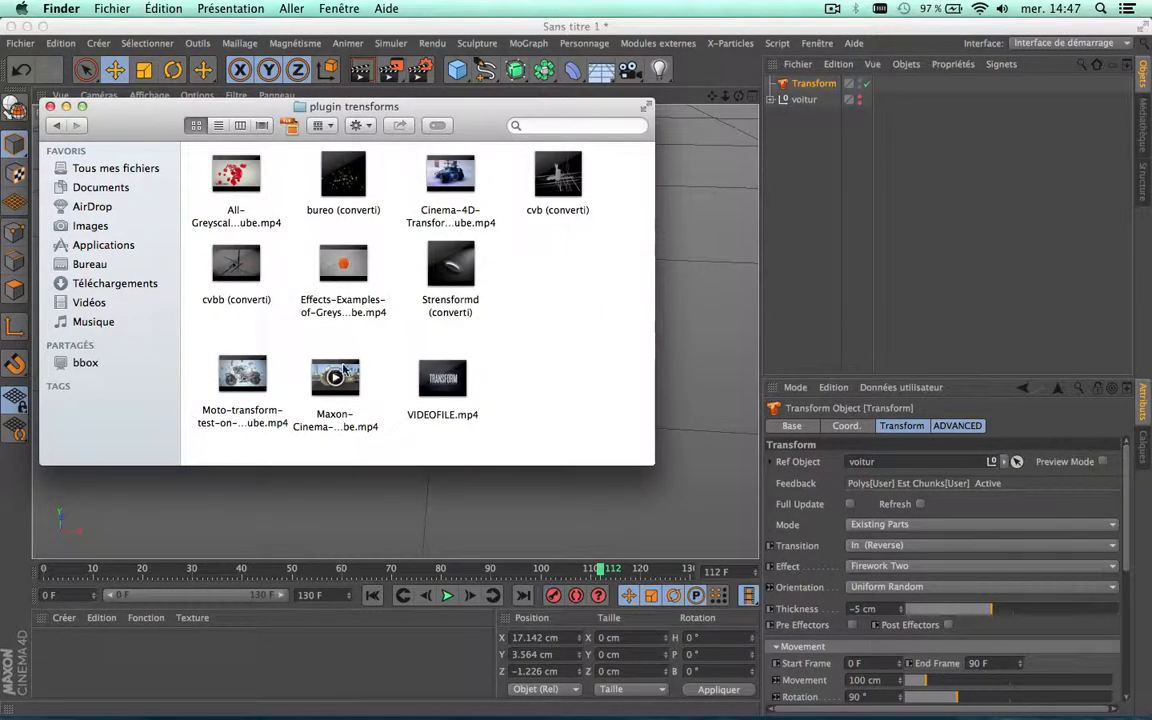
# Watch the Maxon Cinema 4D Red Bull Formula 1 video from about 00:06 to examine its car-part assembly, and close it
pyautogui.doubleClick(337, 377)
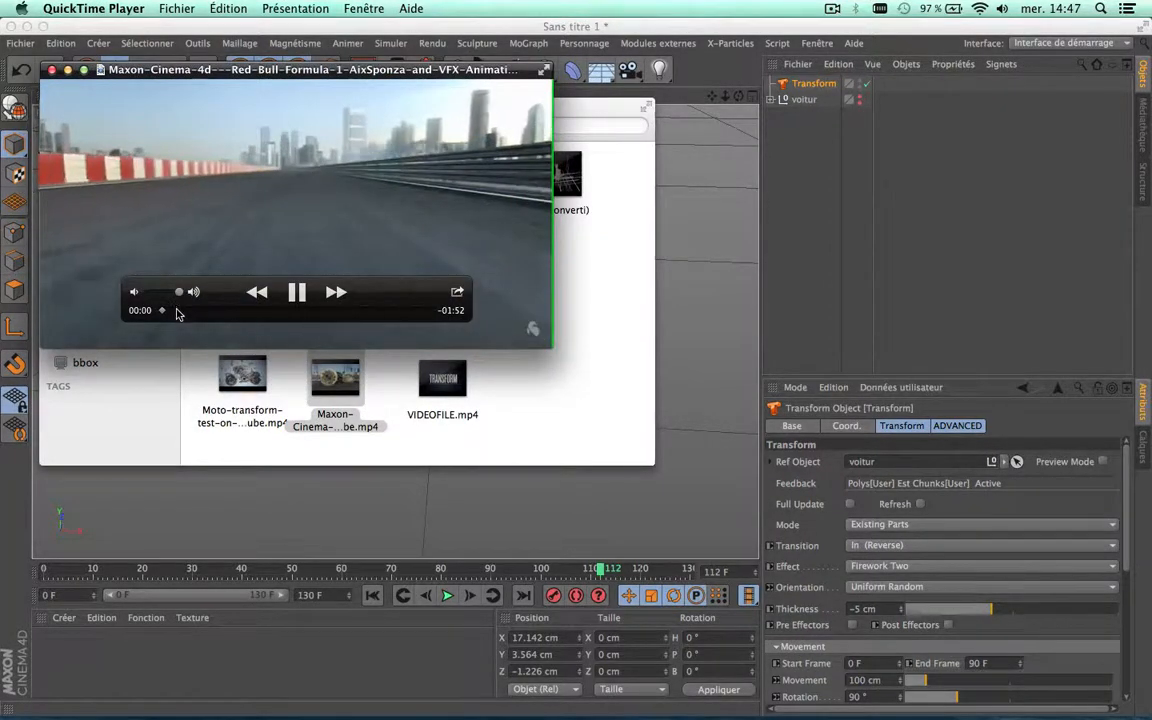
pyautogui.click(176, 312)
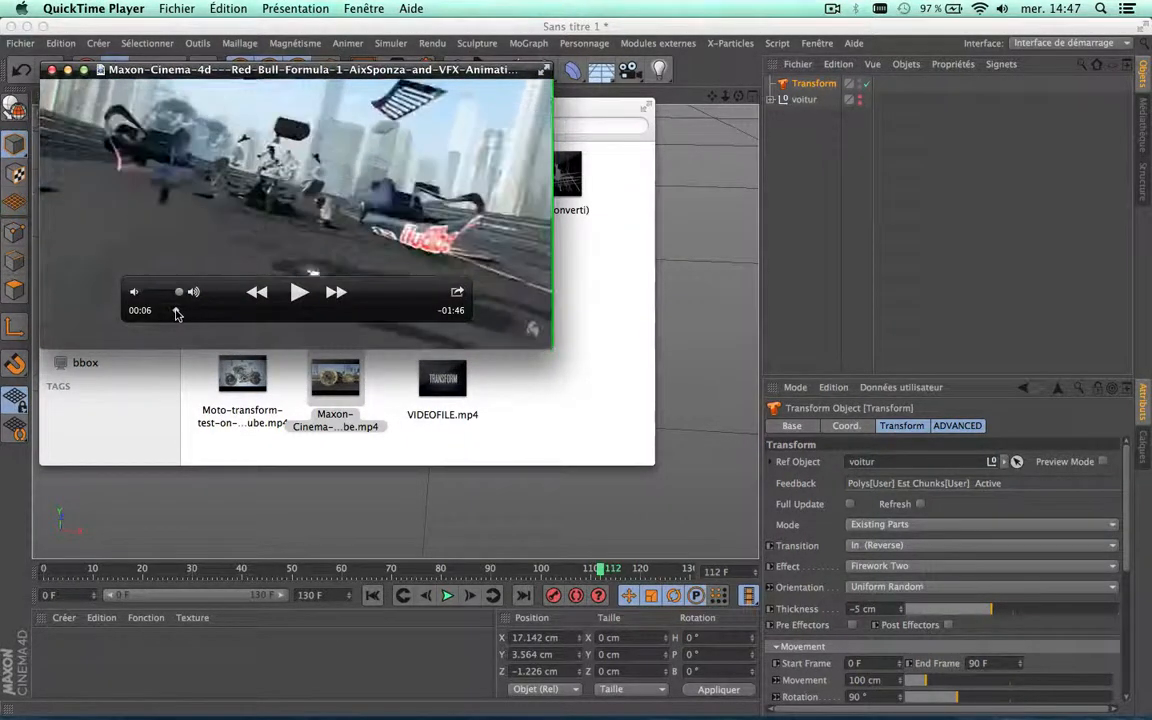
pyautogui.moveTo(176, 310); pyautogui.dragTo(178, 310)
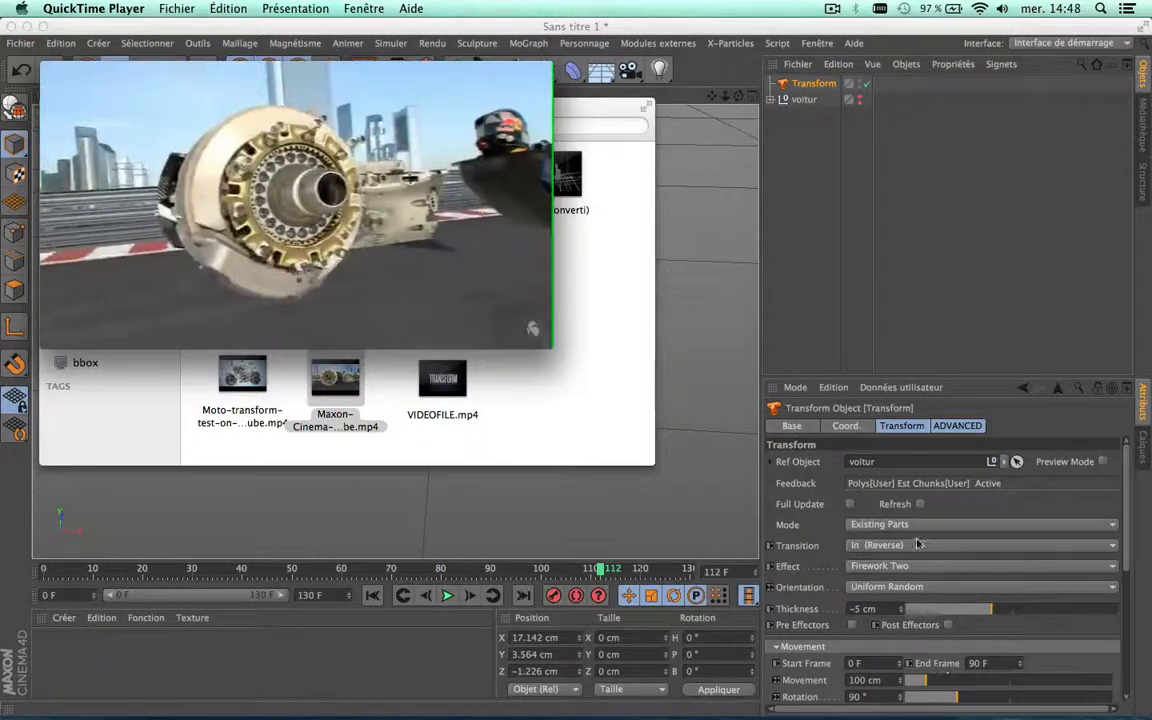
pyautogui.click(53, 71)
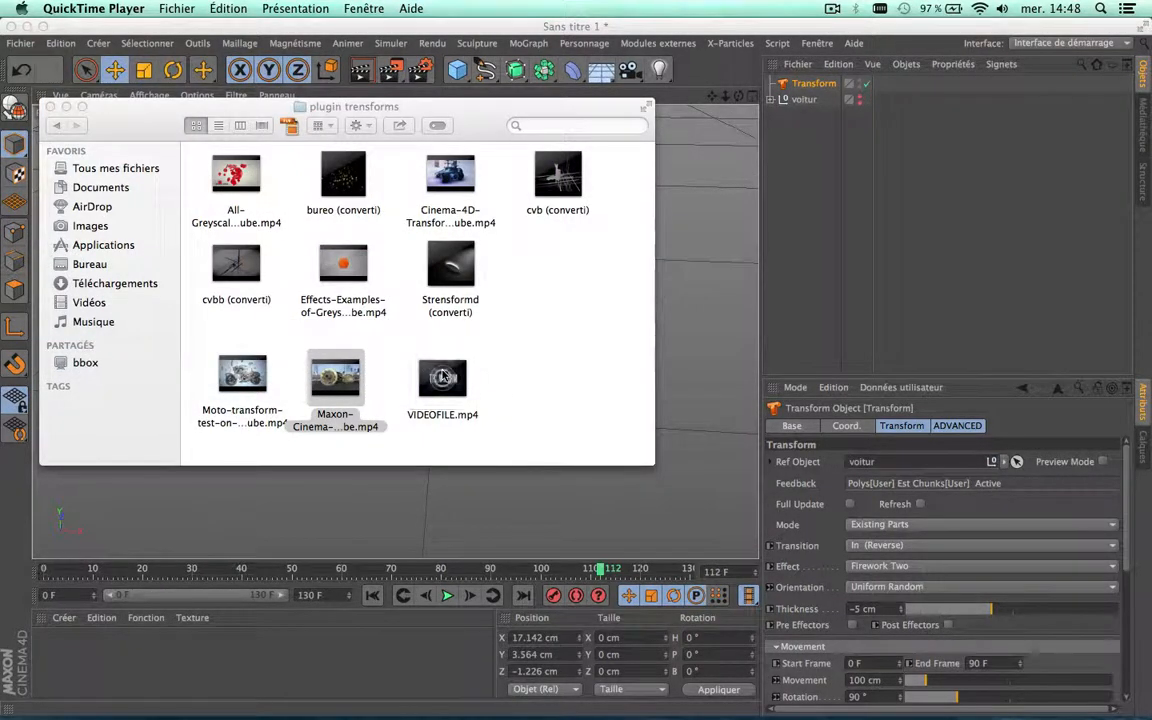
# Skim VIDEOFILE.mp4 through its collapsing-letters and burger examples, close it and Finder, and return to the car in Cinema 4D
pyautogui.doubleClick(443, 375)
pyautogui.click(553, 548)
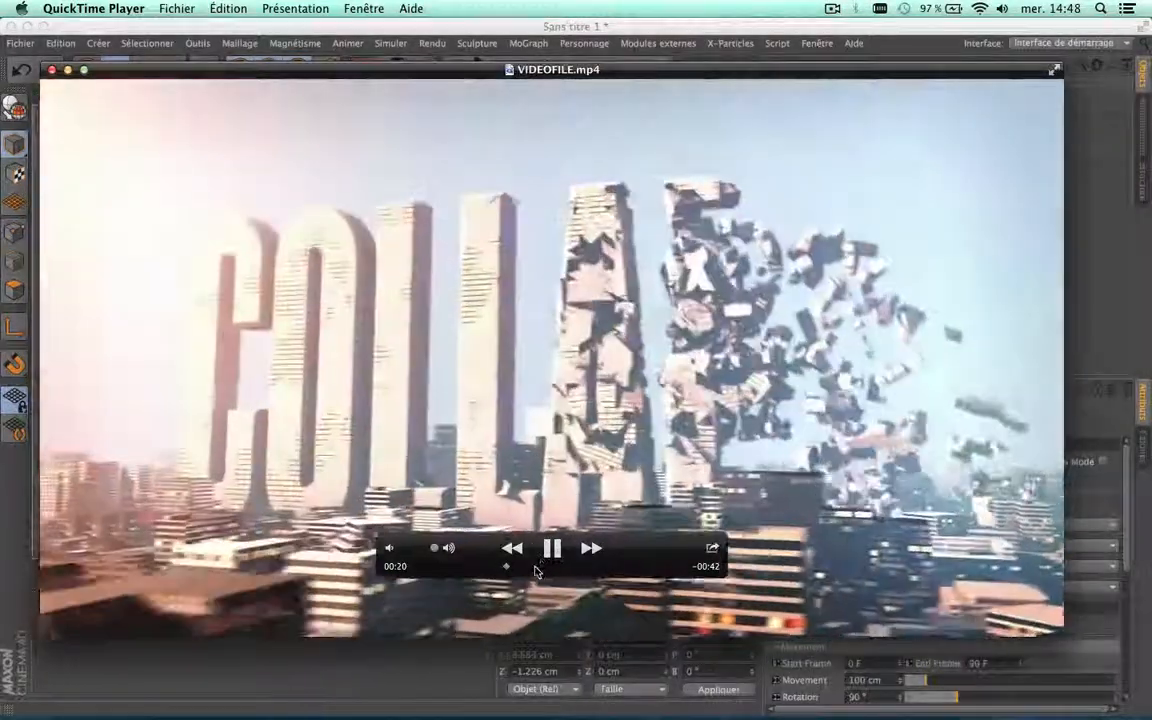
pyautogui.moveTo(535, 566)
pyautogui.mouseDown()
pyautogui.moveTo(548, 566)
pyautogui.moveTo(518, 566)
pyautogui.mouseUp()
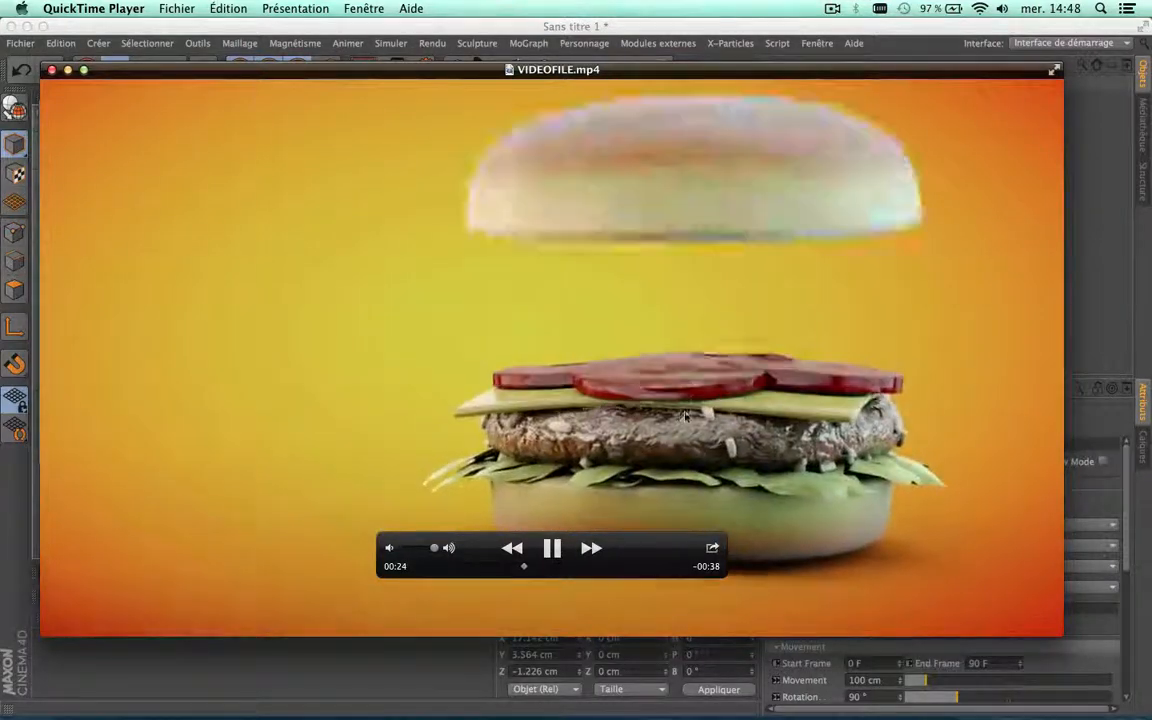
pyautogui.press('space')
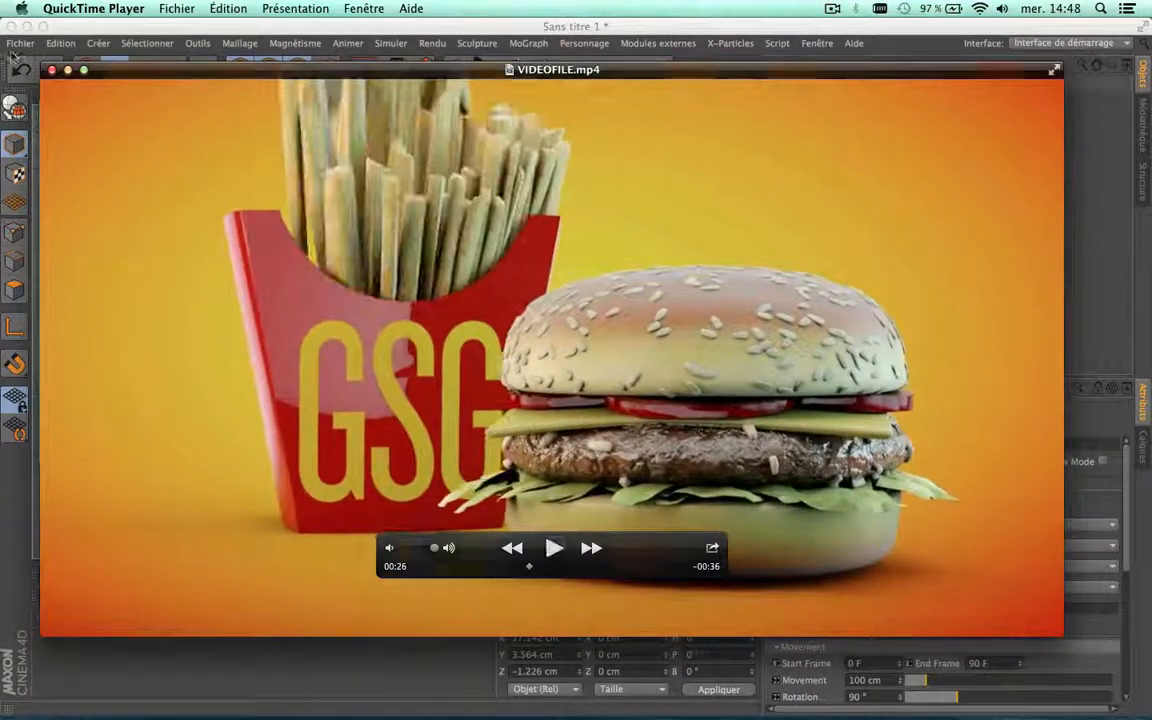
pyautogui.click(52, 71)
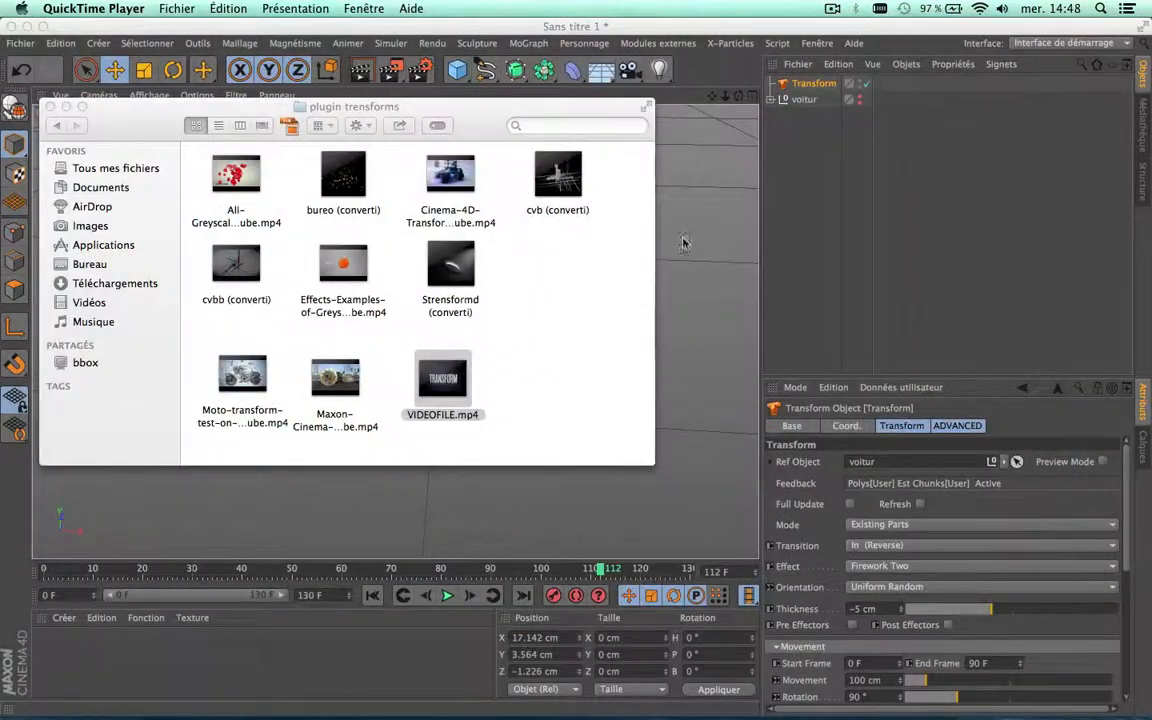
pyautogui.click(52, 107)
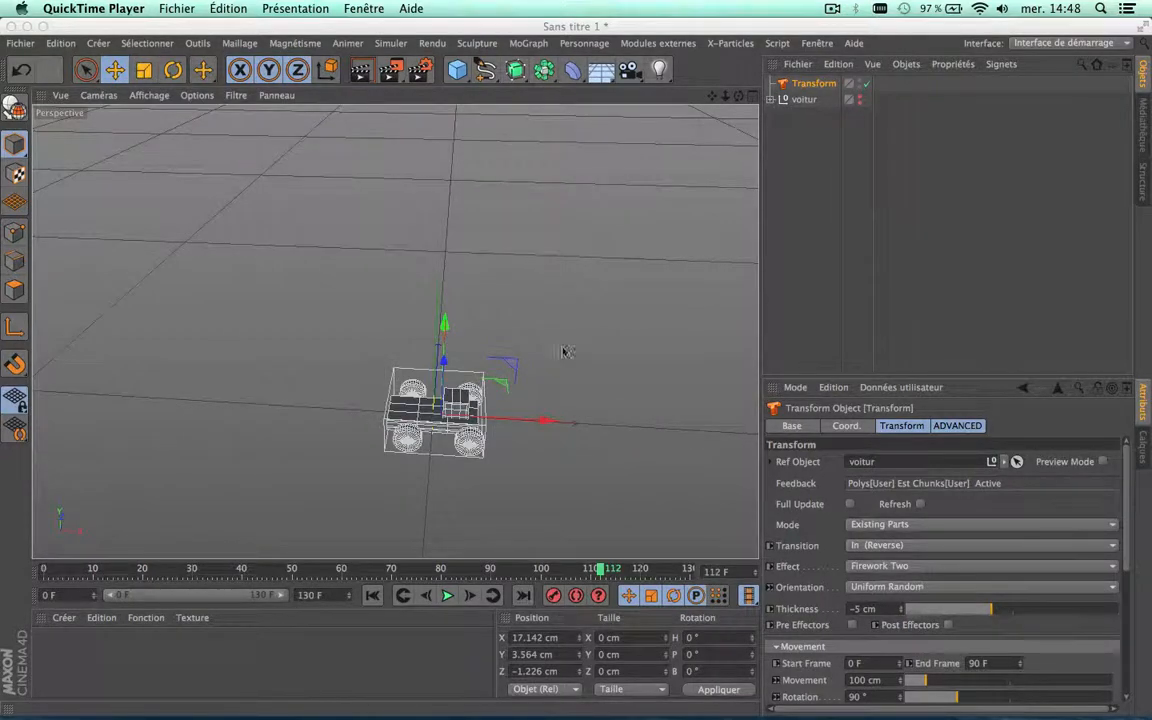
pyautogui.scroll(5, 450, 420)
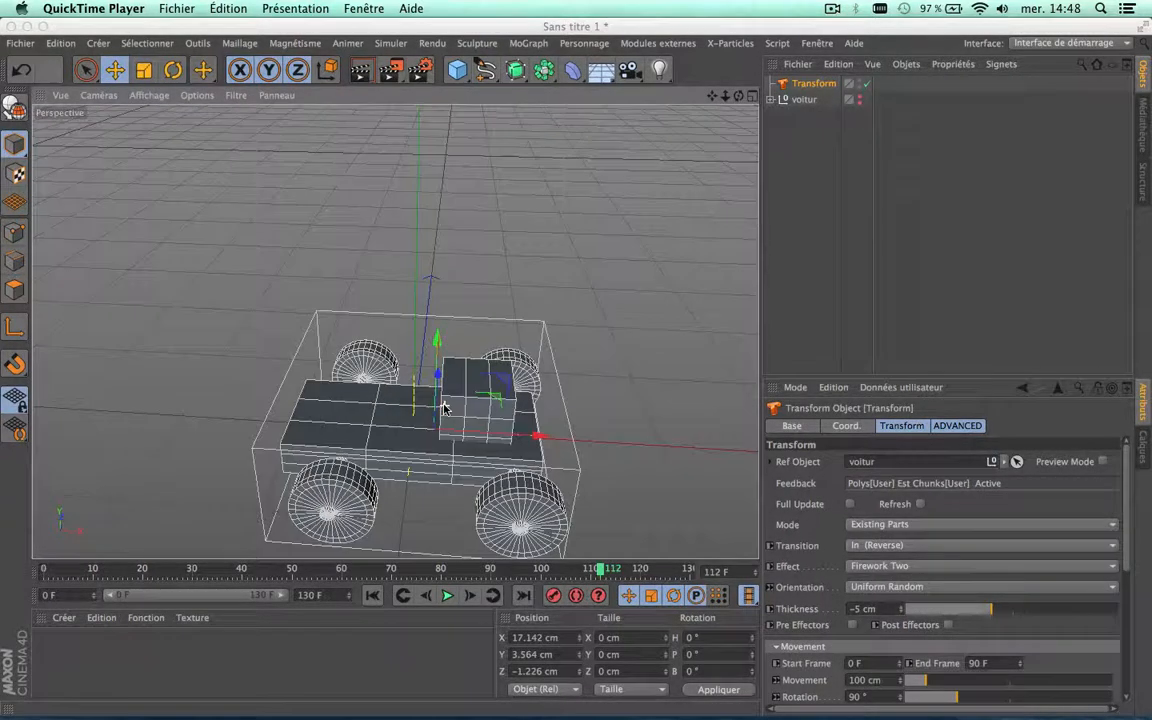
# Delete the "voitur" group and its Transform object from the scene
pyautogui.moveTo(711, 101); pyautogui.dragTo(688, 156)
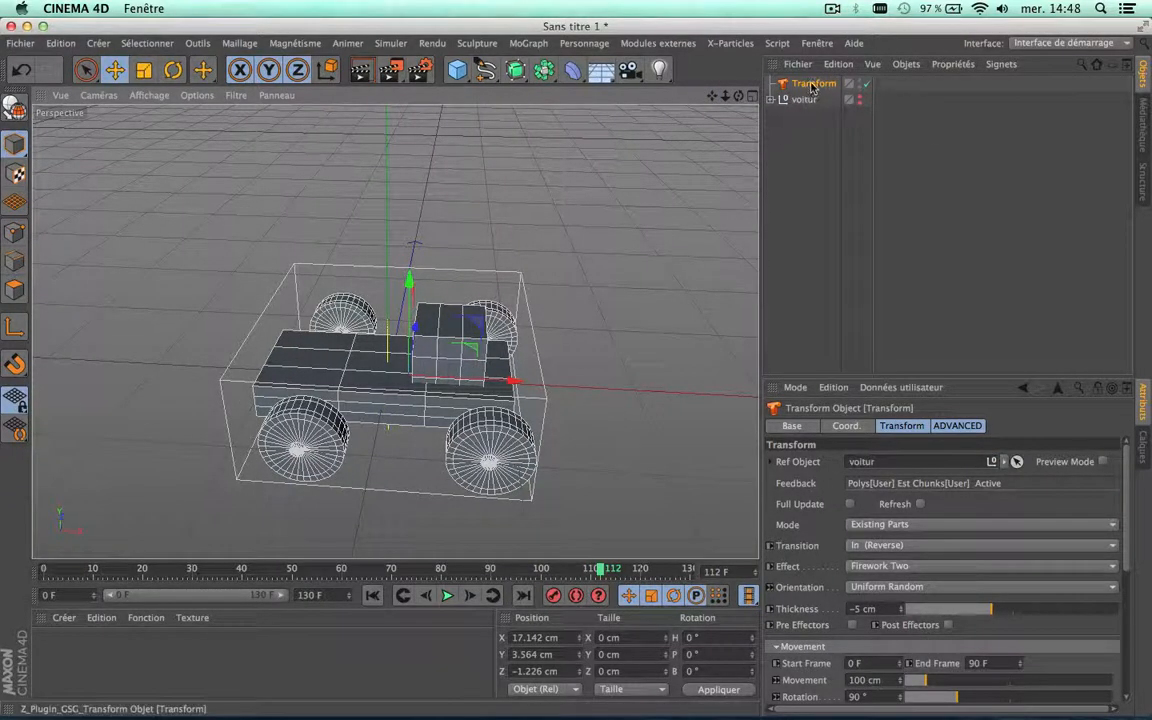
pyautogui.scroll(-3, 508, 327)
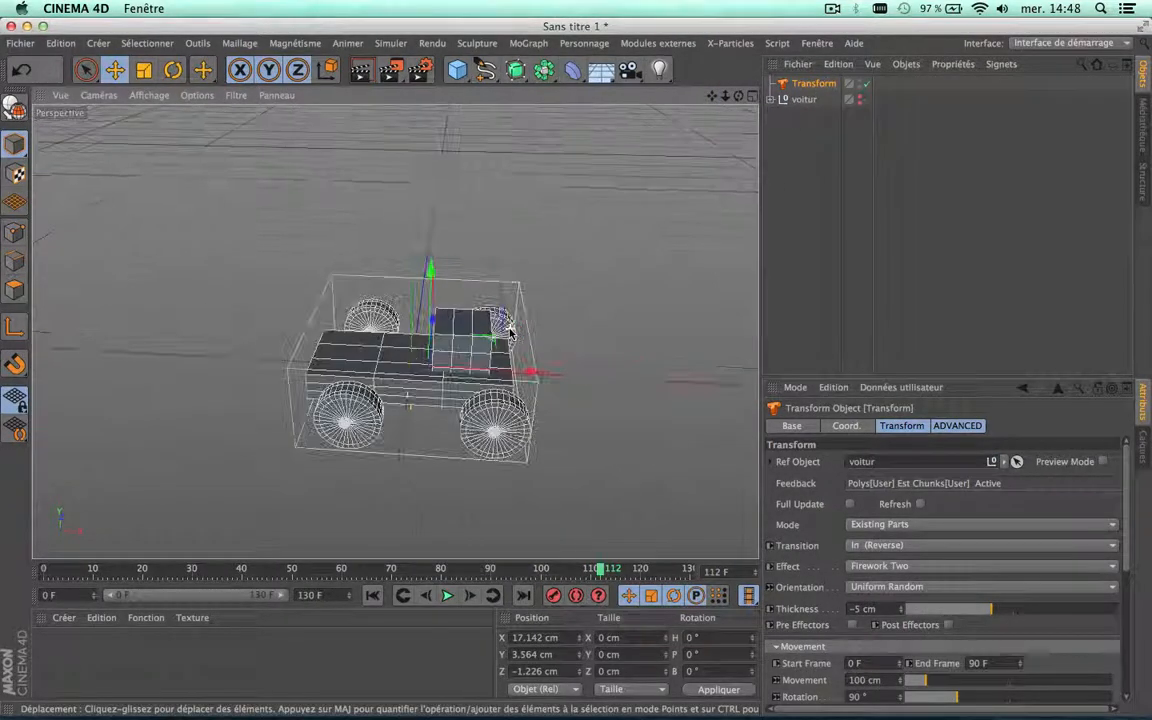
pyautogui.click(528, 43)
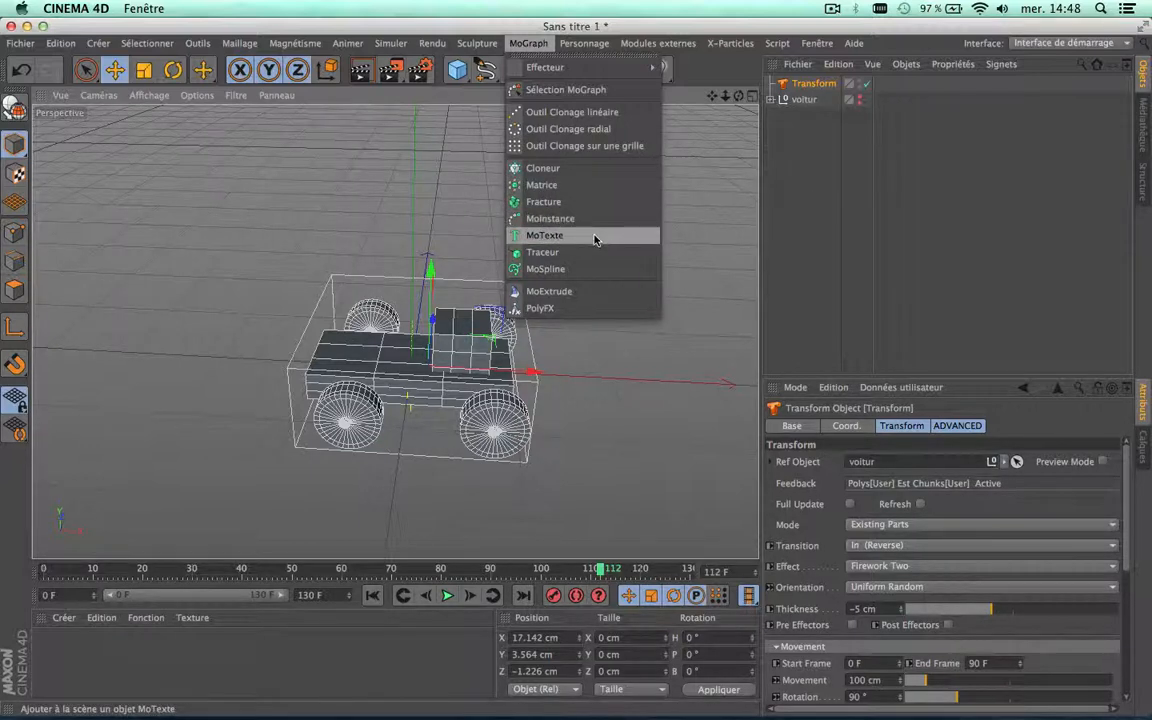
pyautogui.click(834, 142)
pyautogui.click(810, 101)
pyautogui.press('Delete')
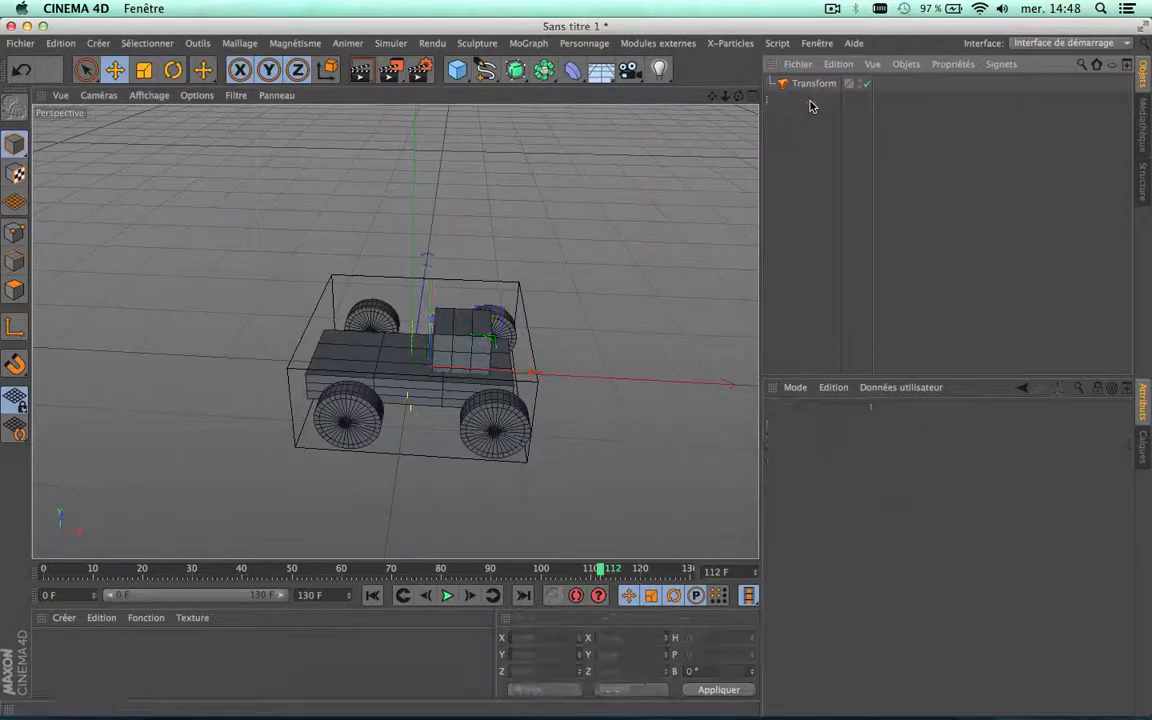
pyautogui.click(808, 84)
pyautogui.press('Delete')
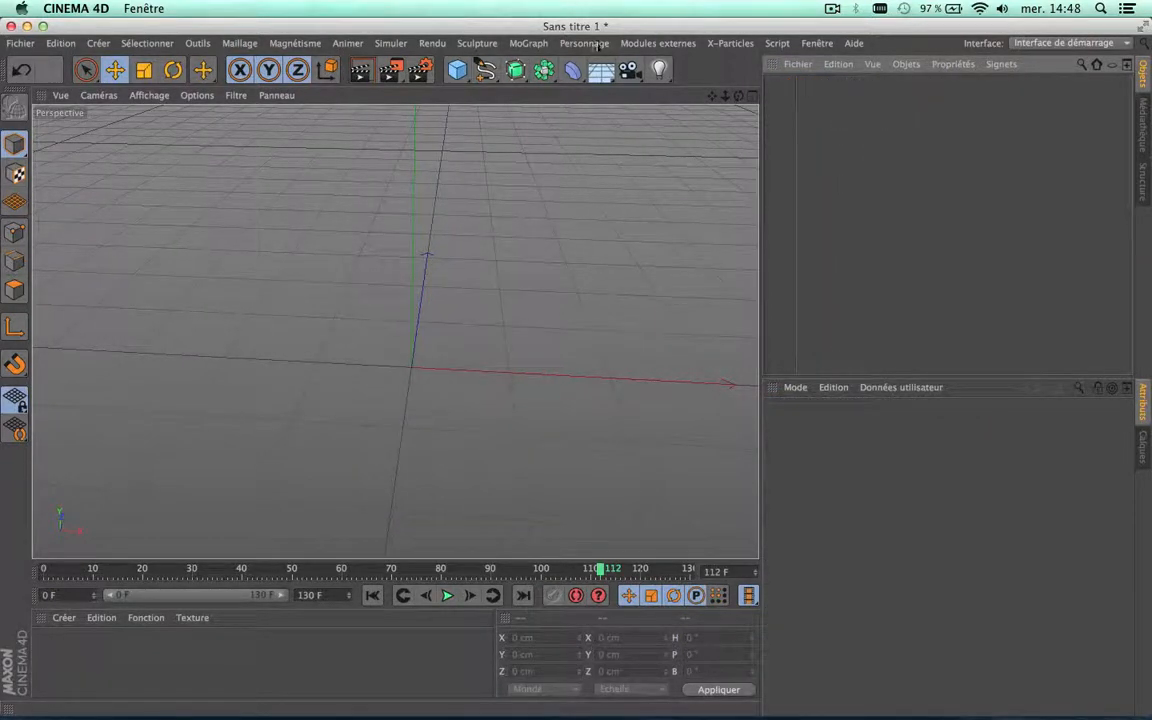
# Add a MoTexte object to the scene and set its Subdivision to 7
pyautogui.click(529, 43)
pyautogui.click(467, 106)
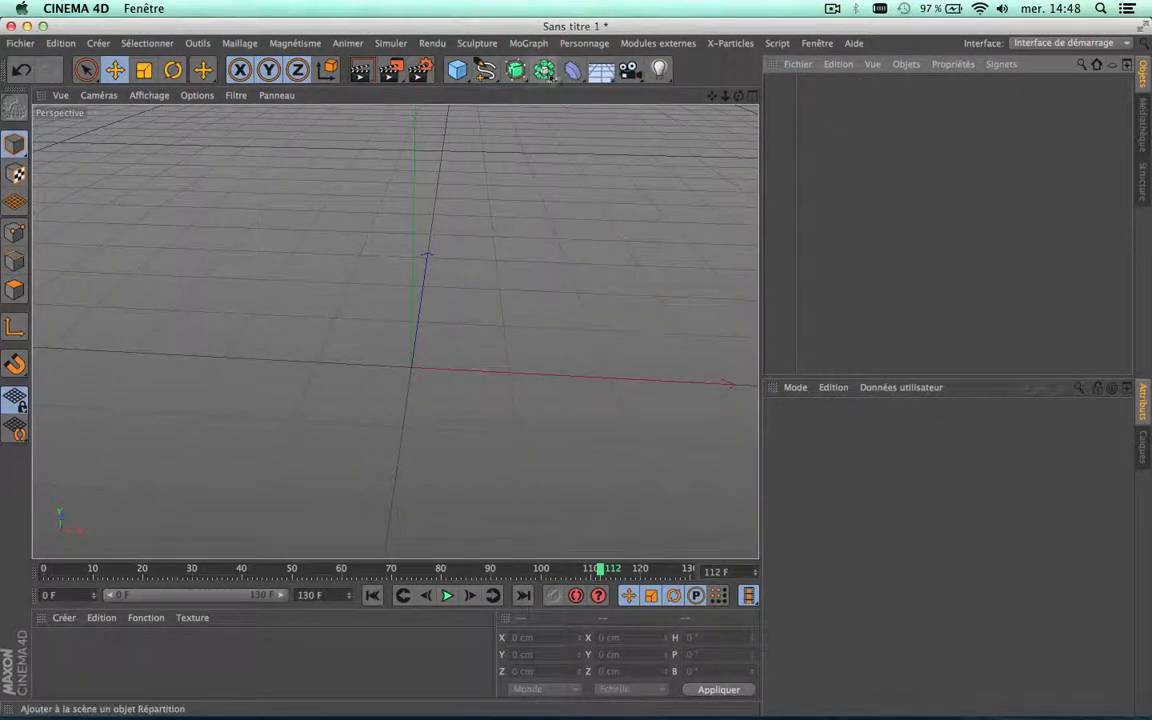
pyautogui.click(529, 43)
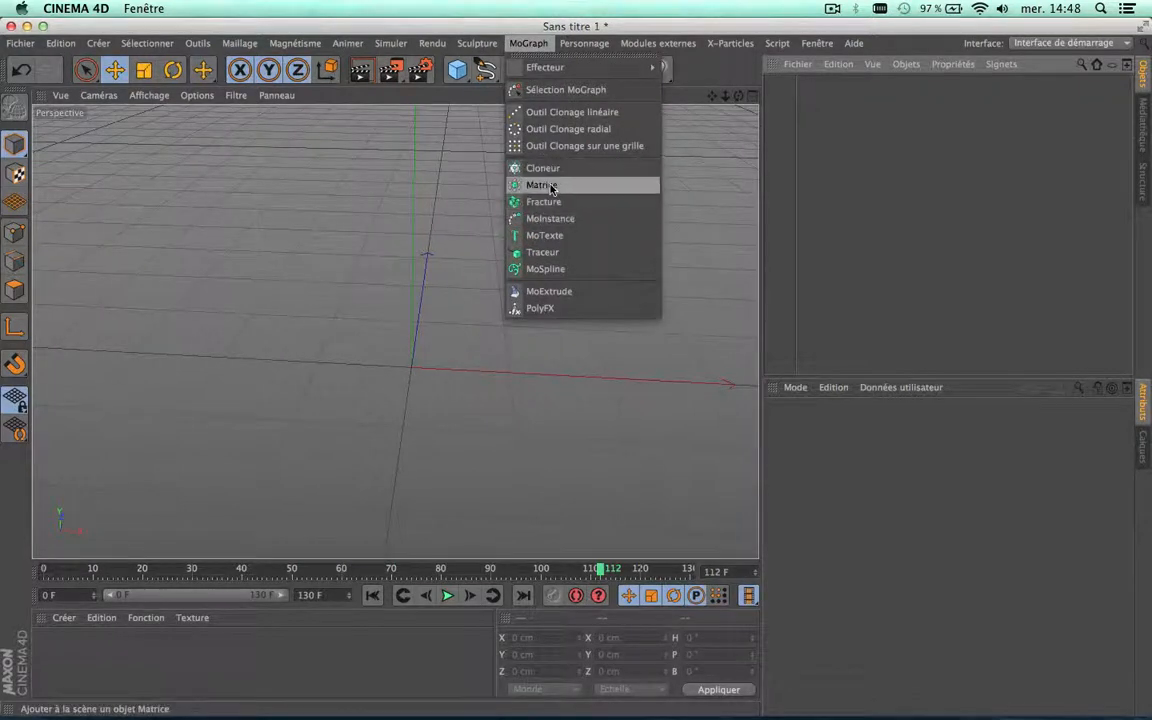
pyautogui.click(572, 237)
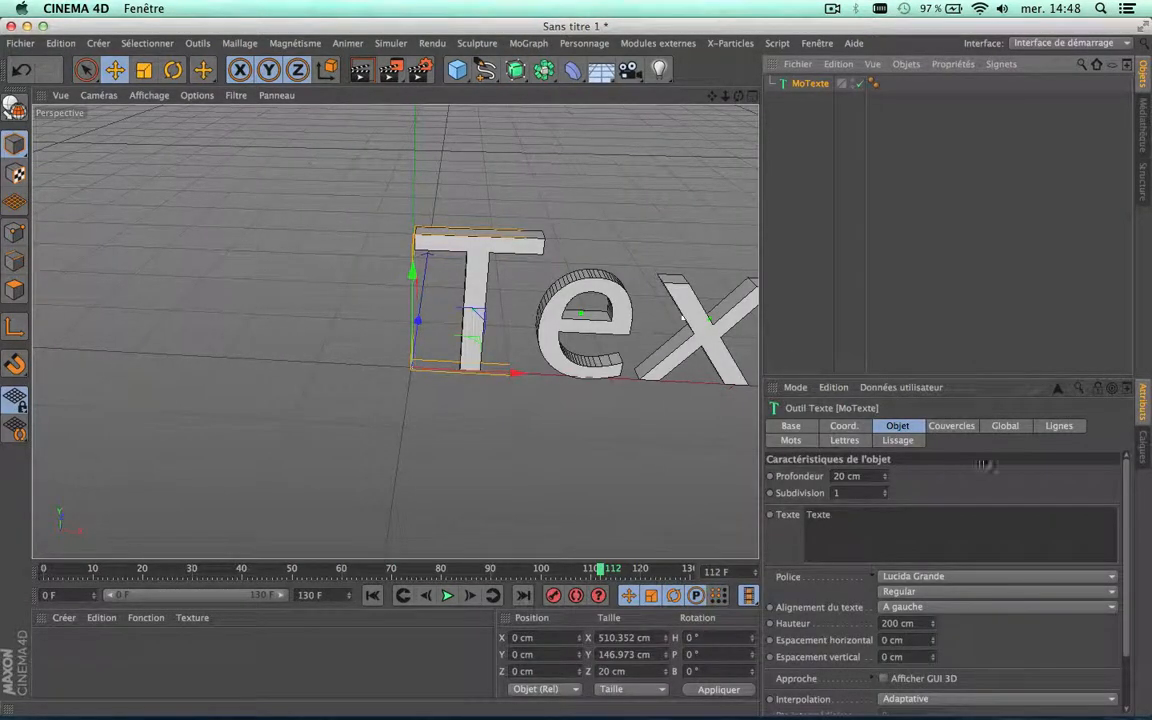
pyautogui.keyDown('alt'); pyautogui.moveTo(593, 352); pyautogui.dragTo(313, 347, button='middle'); pyautogui.keyUp('alt')
pyautogui.scroll(3, 456, 264)
pyautogui.moveTo(885, 495)
pyautogui.mouseDown()
pyautogui.moveTo(885, 470)
pyautogui.moveTo(883, 489)
pyautogui.mouseUp()
pyautogui.scroll(5, 450, 285)
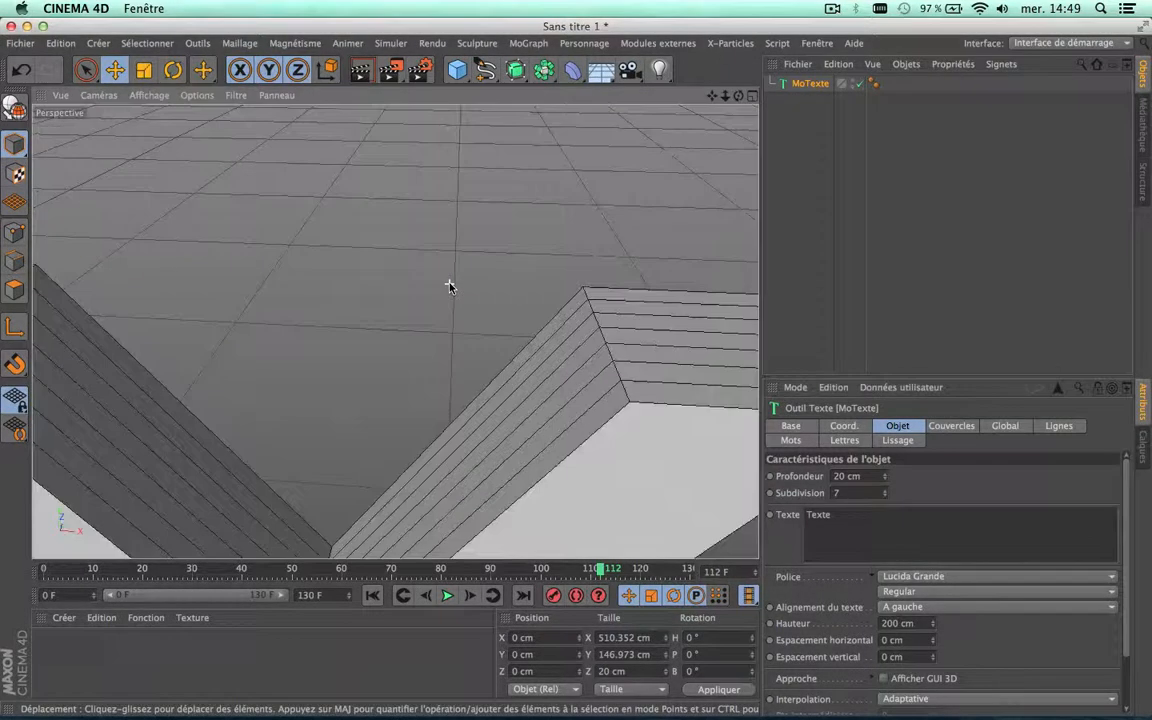
pyautogui.scroll(-8, 617, 301)
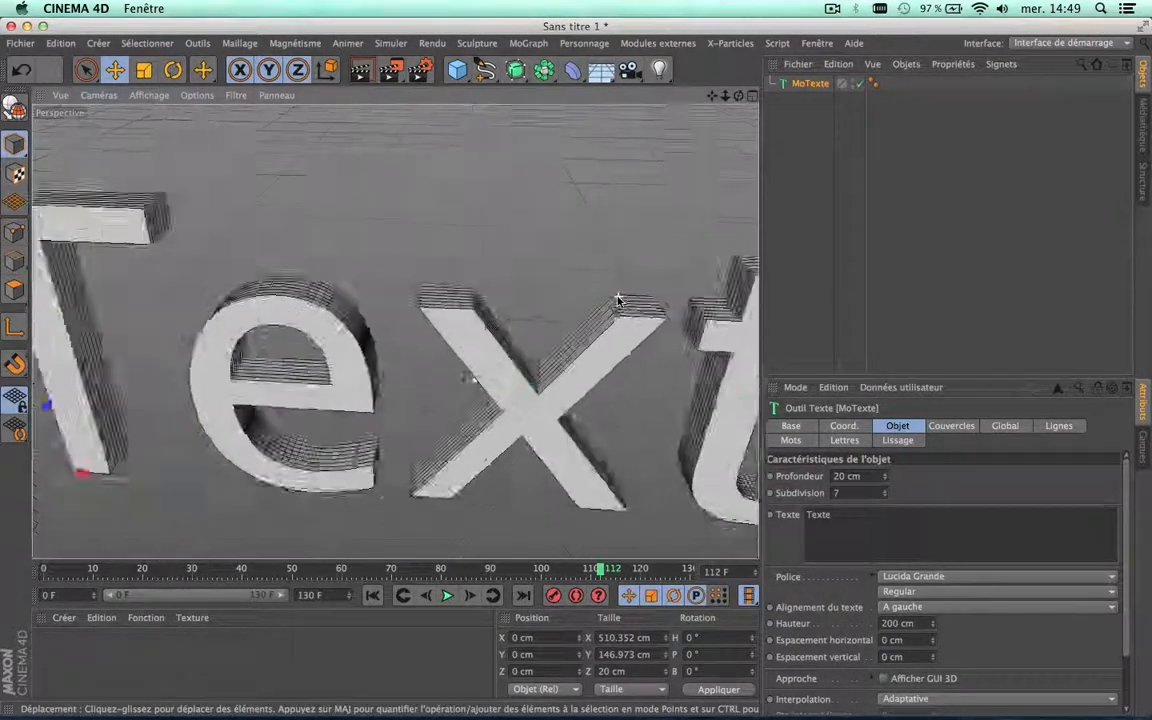
pyautogui.scroll(5, 522, 340)
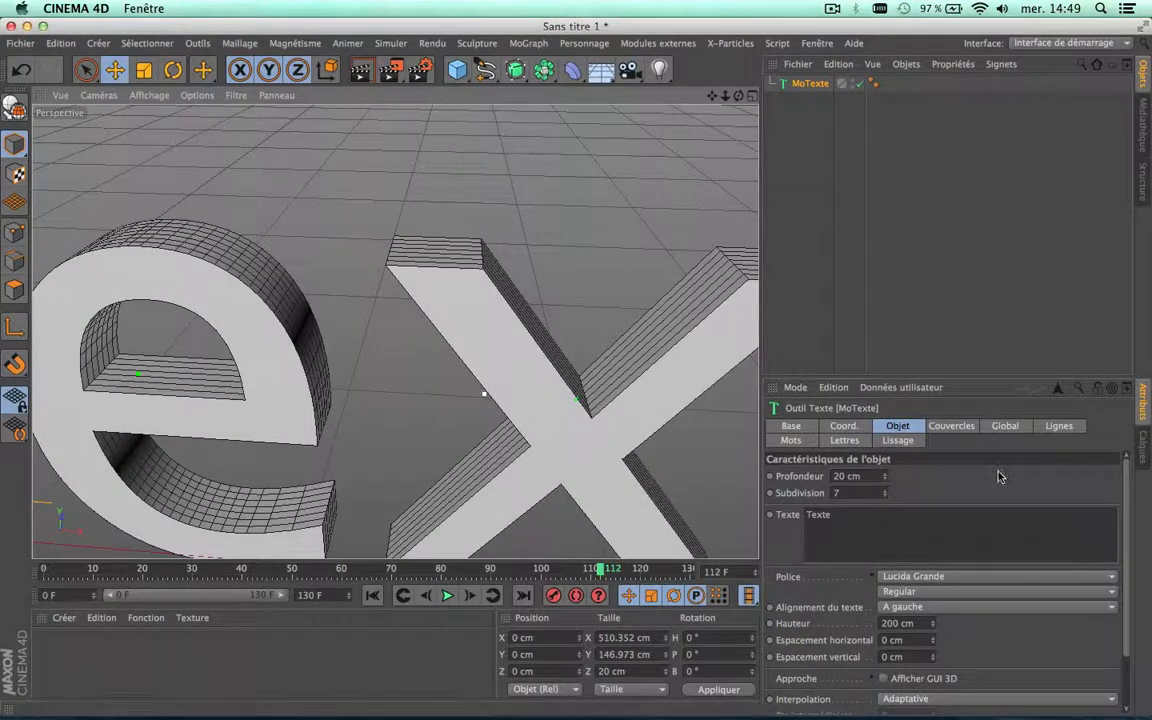
# Set the MoTexte's cap Type to Triangles and enable Grille de découpe with a Largeur of 5 cm
pyautogui.click(952, 426)
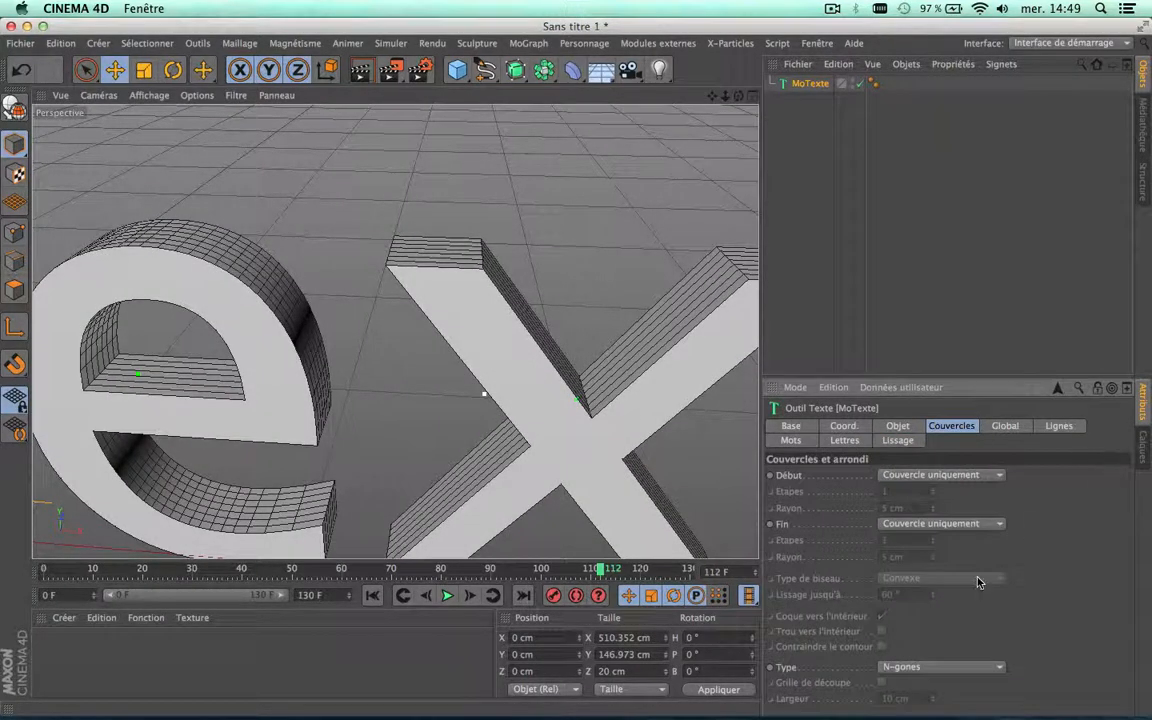
pyautogui.click(962, 672)
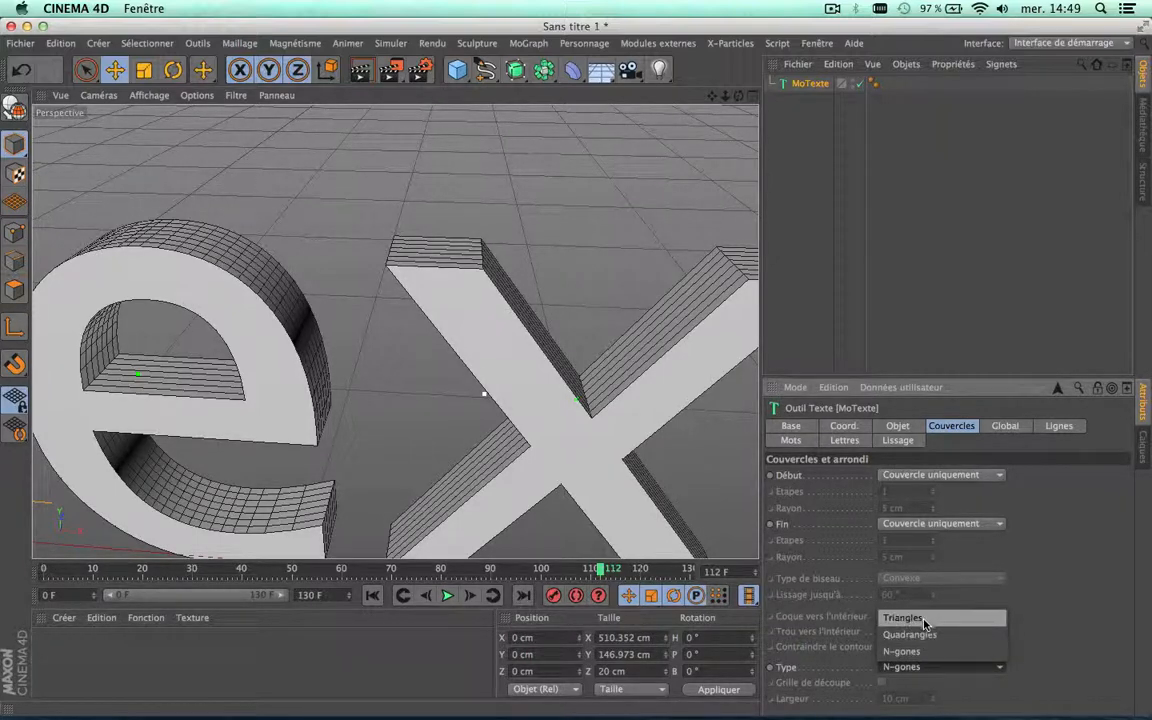
pyautogui.click(925, 619)
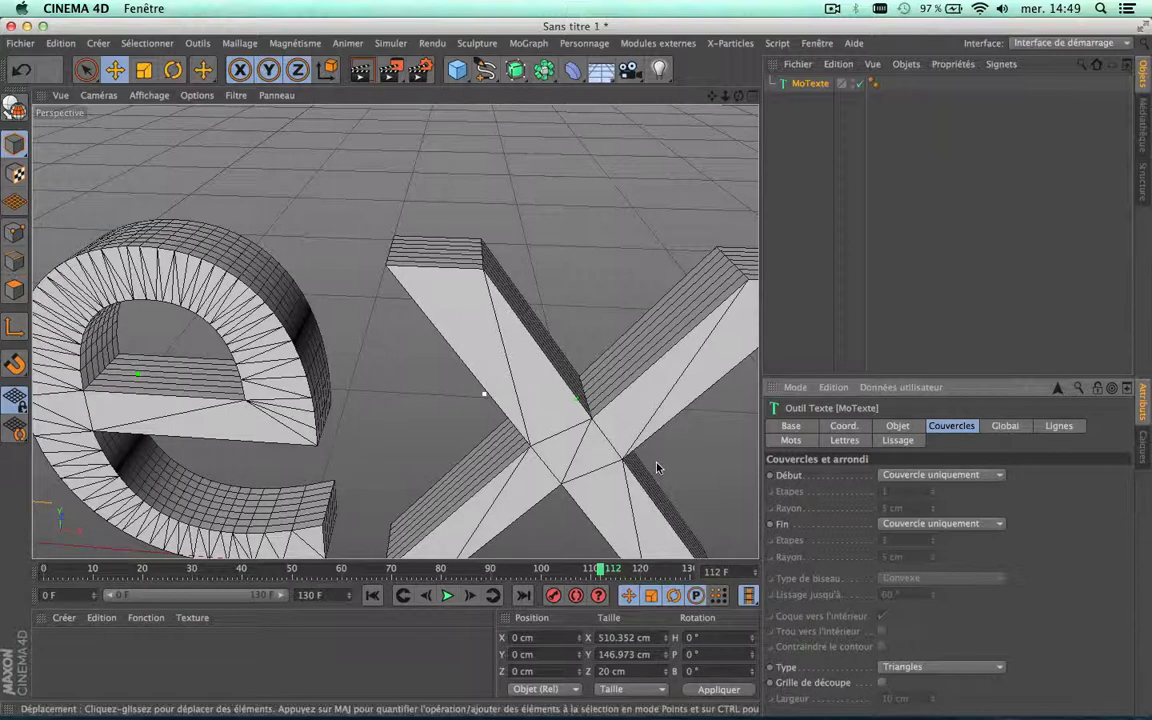
pyautogui.scroll(-1, 656, 463)
pyautogui.scroll(1, 656, 463)
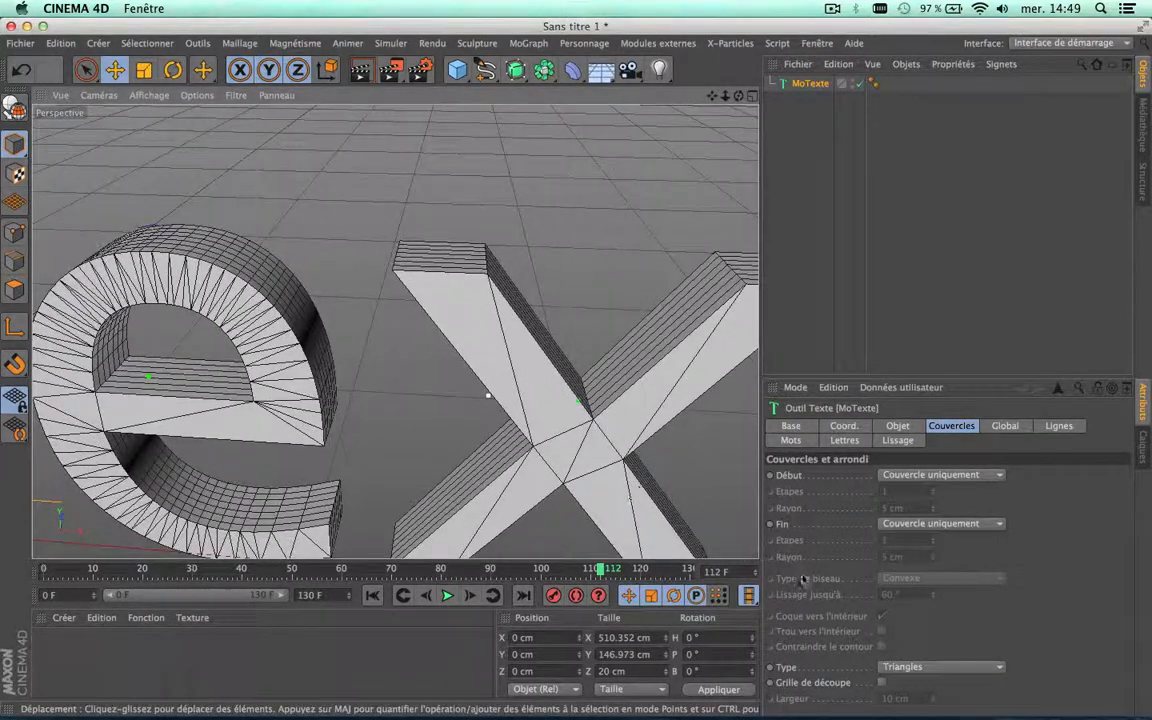
pyautogui.click(881, 683)
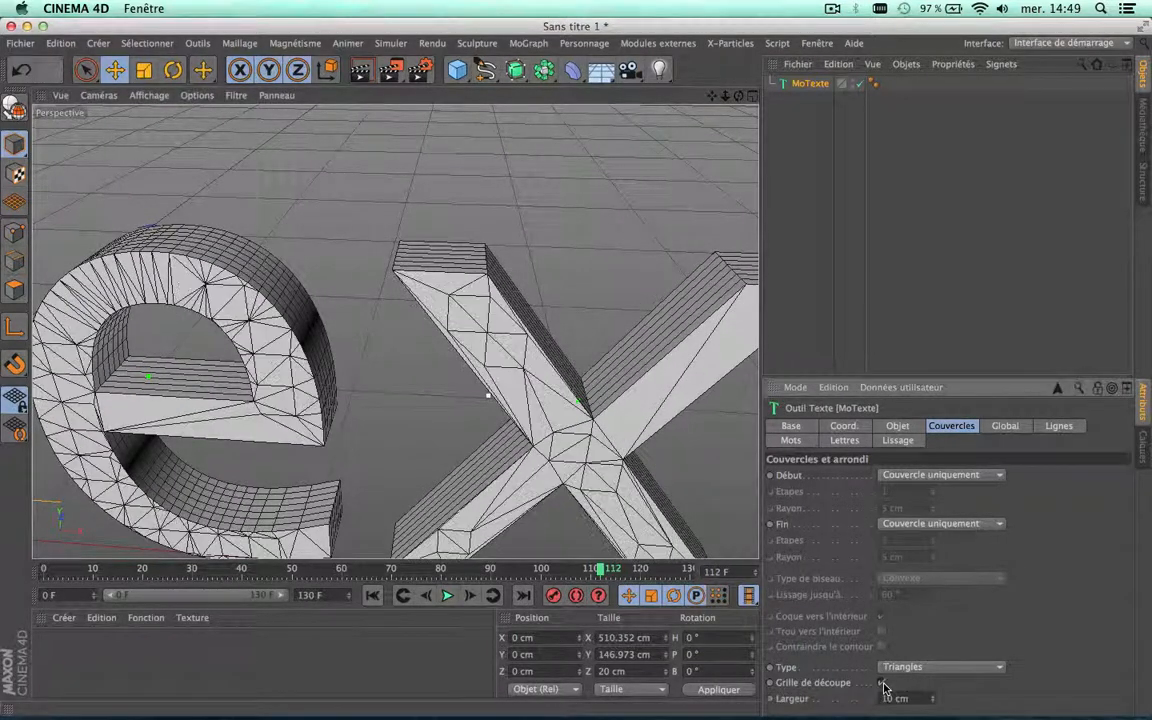
pyautogui.moveTo(932, 702)
pyautogui.mouseDown()
pyautogui.moveTo(932, 717)
pyautogui.moveTo(932, 700)
pyautogui.mouseUp()
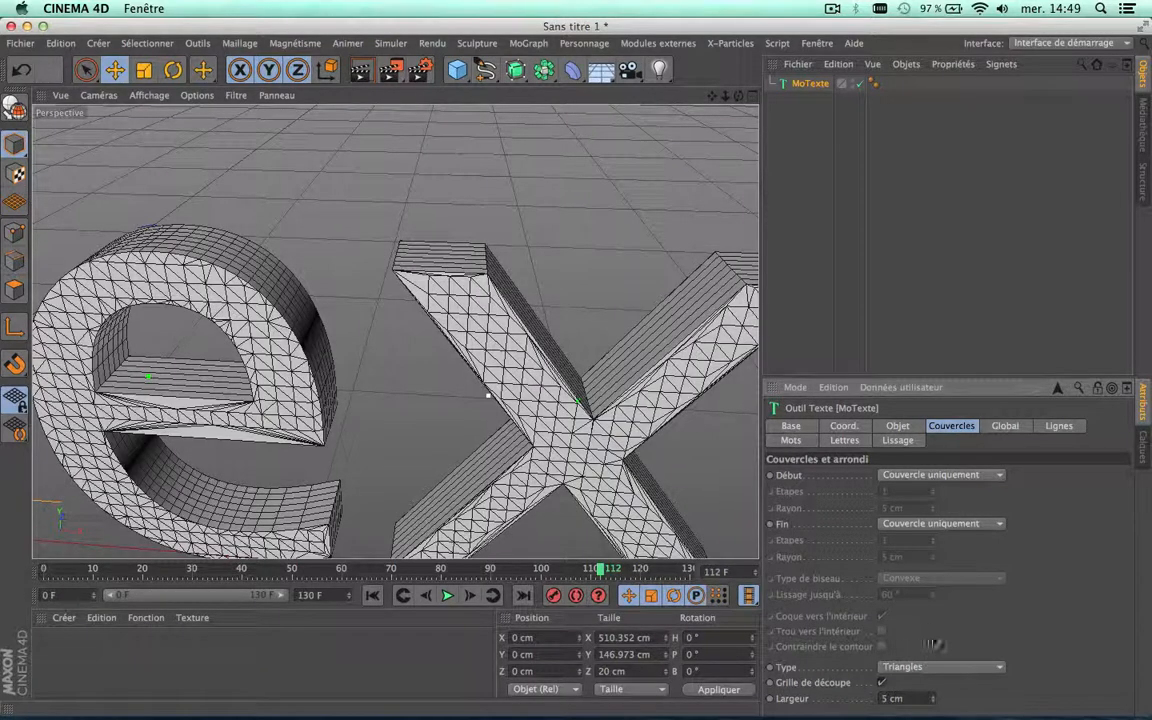
# Change the MoTexte's cap Type to Quadrangles and check the mesh across all the letters
pyautogui.click(938, 666)
pyautogui.click(930, 641)
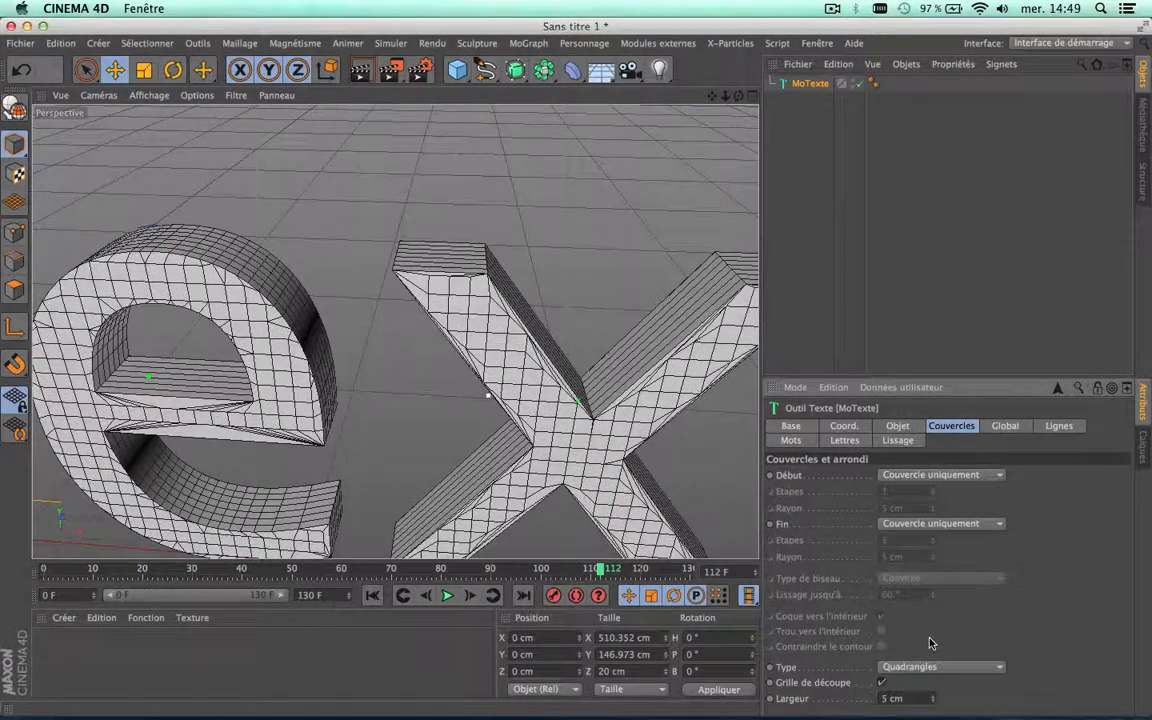
pyautogui.scroll(2, 574, 399)
pyautogui.scroll(-8, 574, 399)
pyautogui.scroll(6, 574, 399)
pyautogui.scroll(-3, 574, 399)
pyautogui.moveTo(716, 95); pyautogui.dragTo(398, 95)
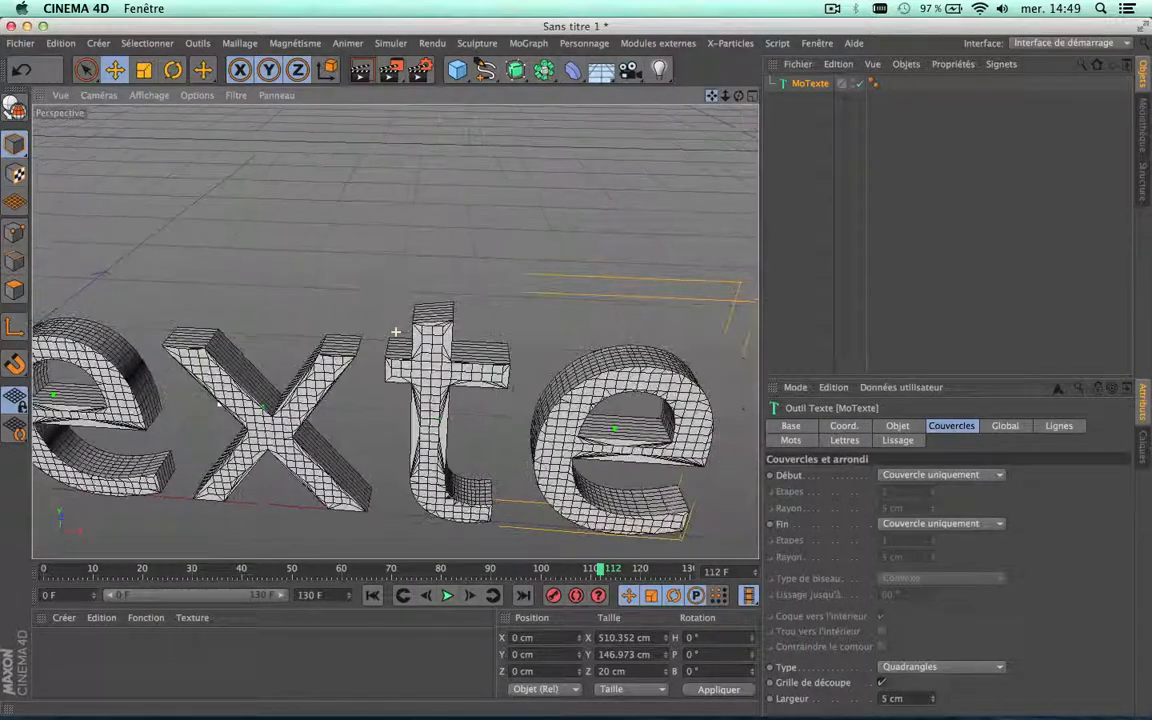
pyautogui.scroll(-4, 447, 290)
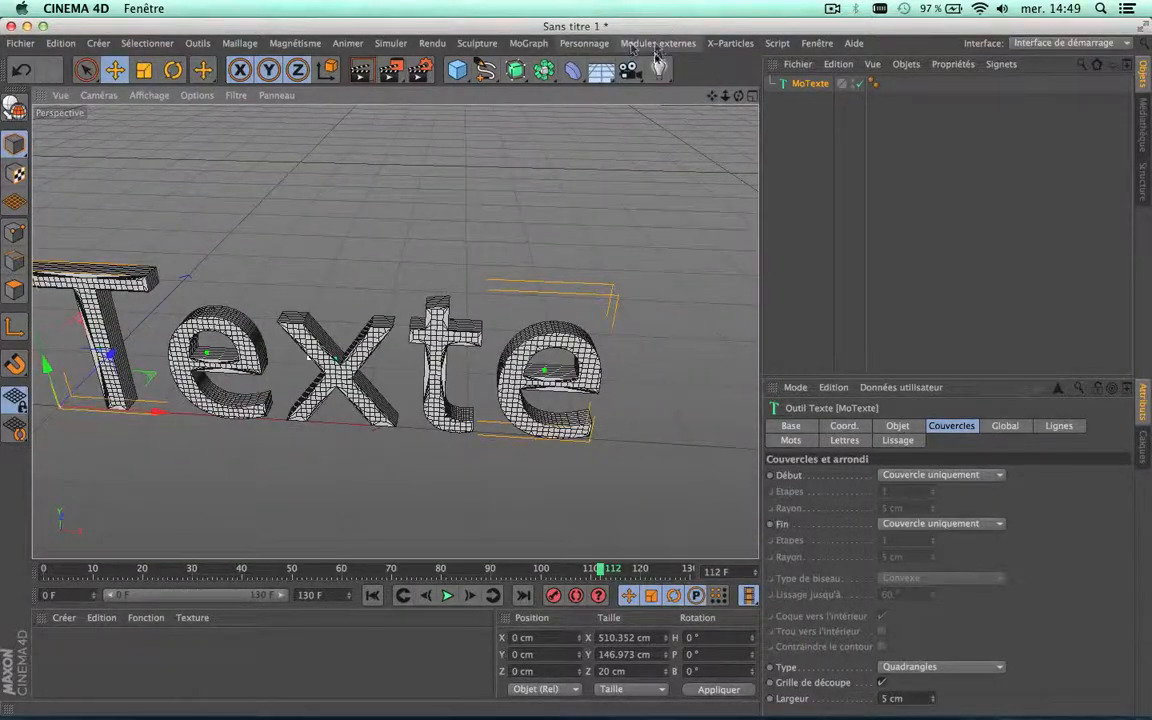
# Add a Transform object with MoTexte as its Ref Object, set the Mode to Chunk and refresh it
pyautogui.click(657, 45)
pyautogui.click(596, 160)
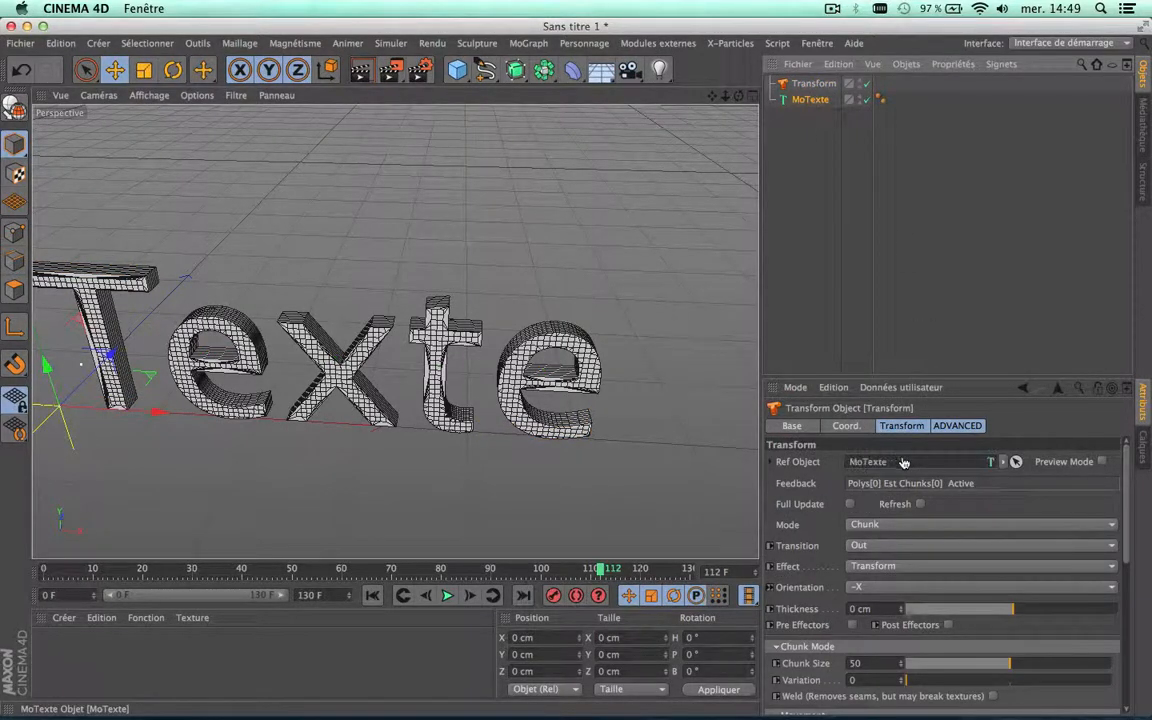
pyautogui.click(920, 504)
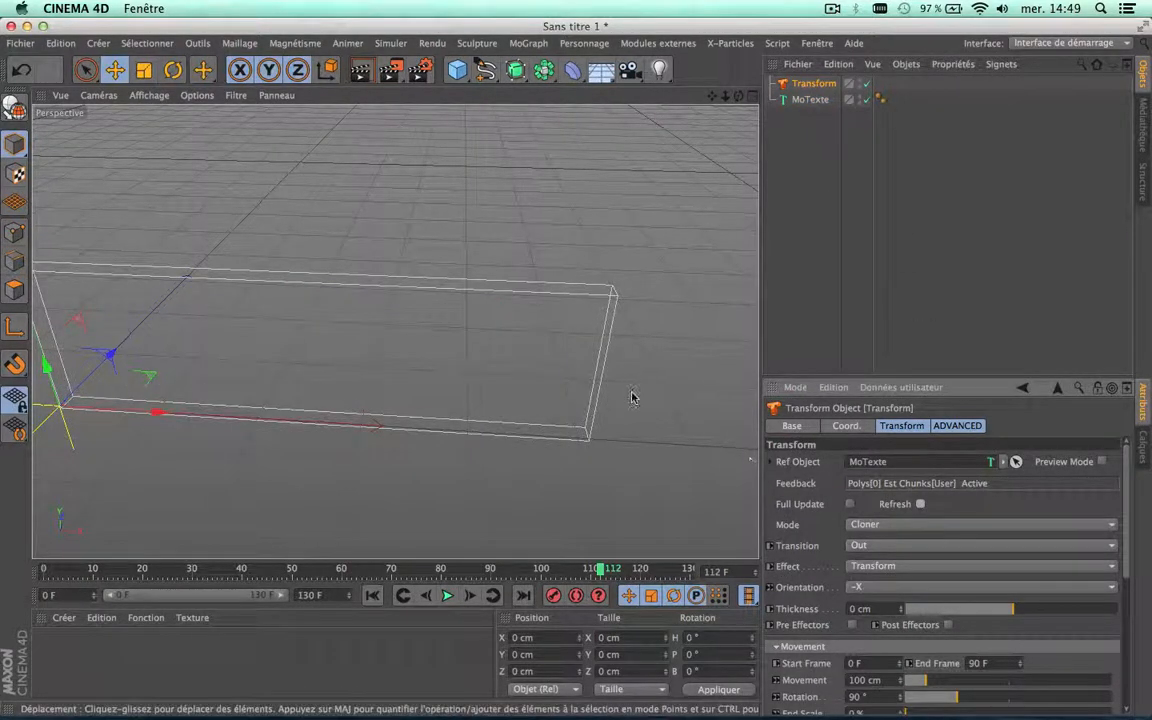
pyautogui.click(905, 524)
pyautogui.click(907, 544)
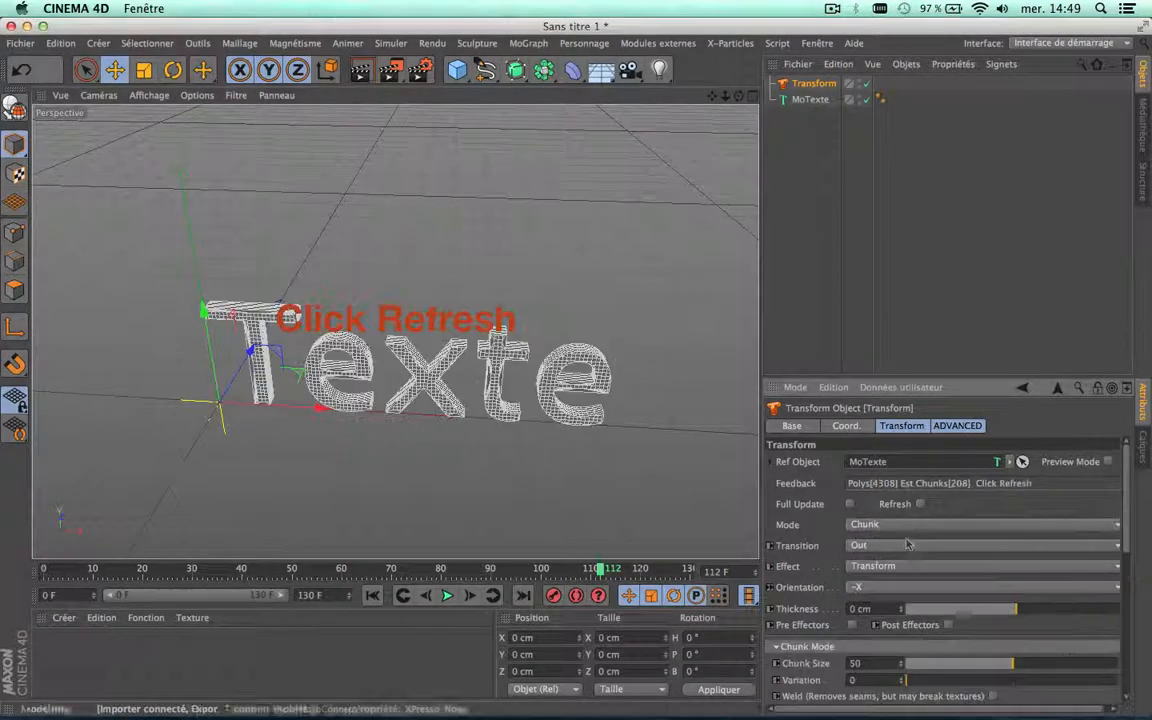
pyautogui.click(920, 504)
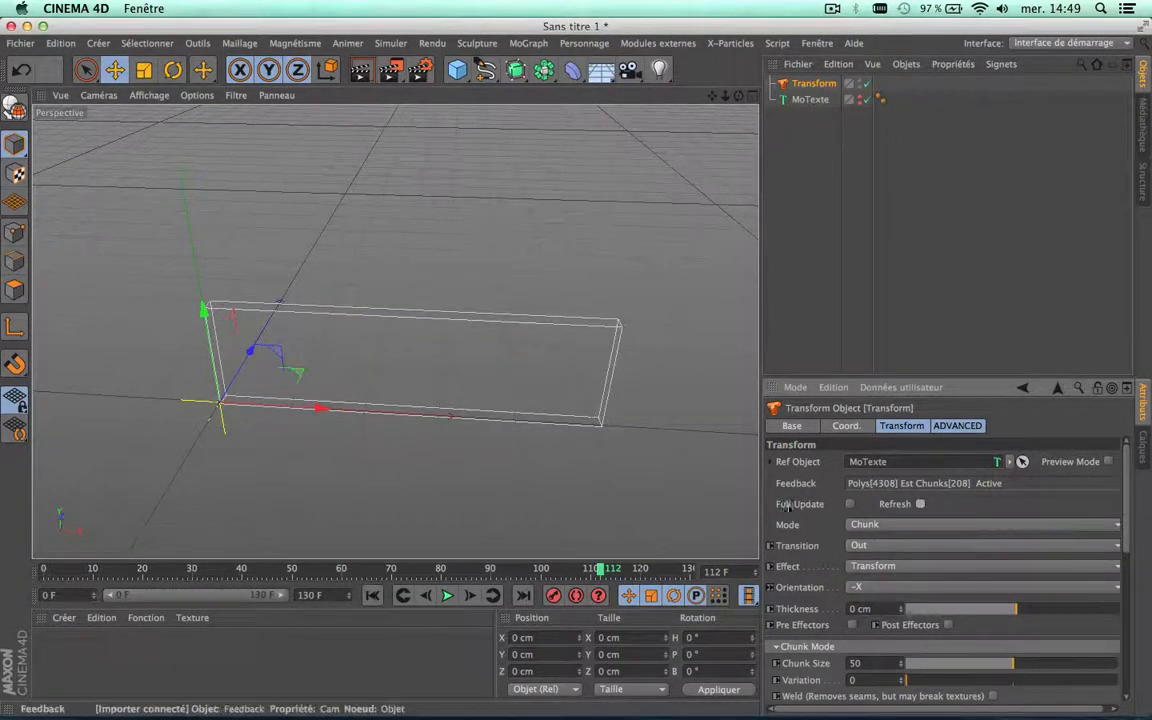
# Try the In (Reverse) transition, rewind the animation to frame 0 and set the Transition back to Out
pyautogui.click(872, 546)
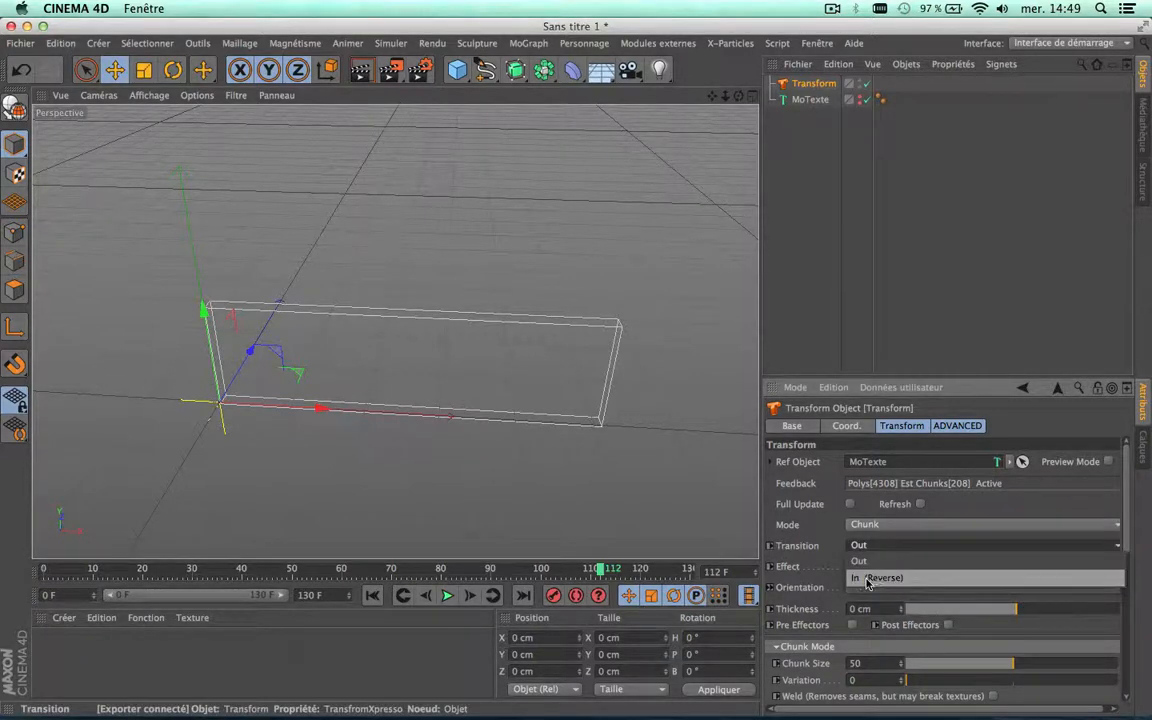
pyautogui.click(866, 586)
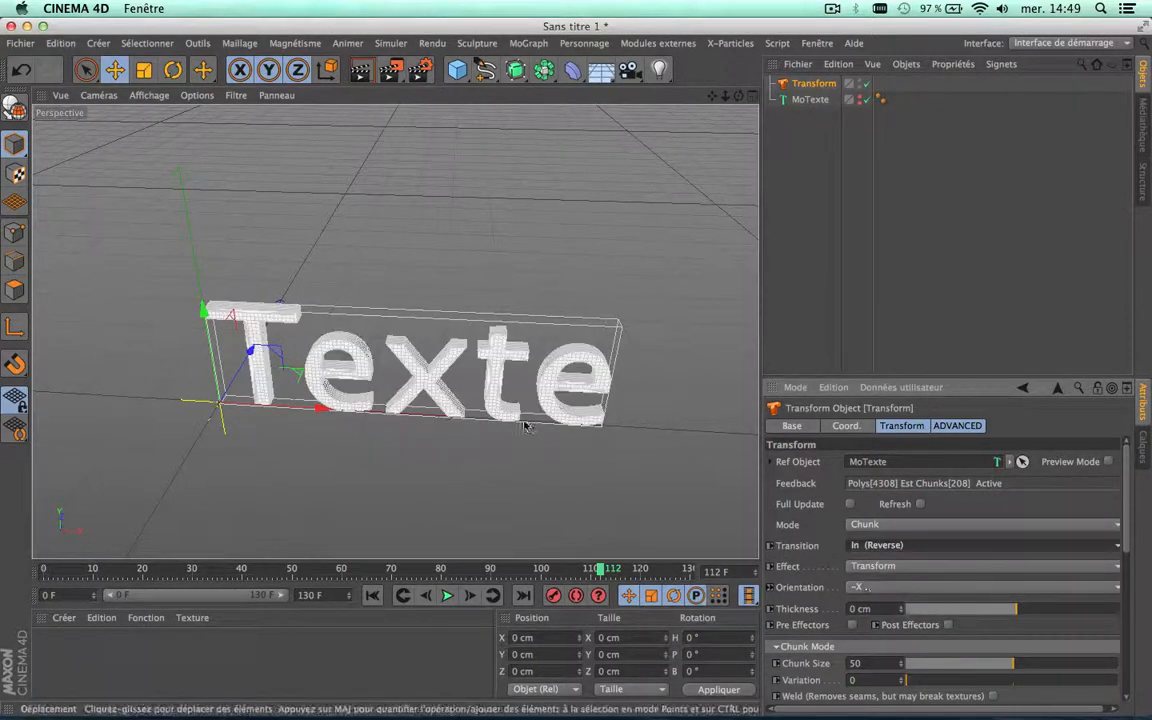
pyautogui.click(372, 596)
pyautogui.click(872, 546)
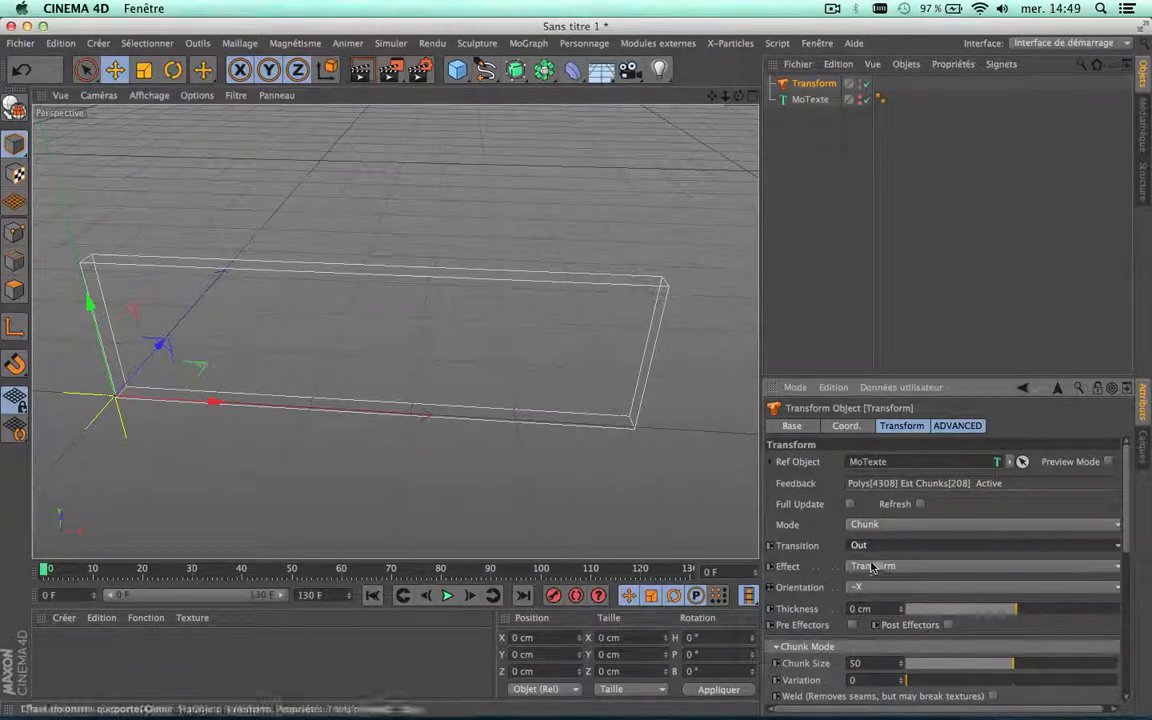
pyautogui.click(875, 563)
# Play the text's Chunk explosion to about frame 83 and rewind to frame 0
pyautogui.scroll(5, 342, 355)
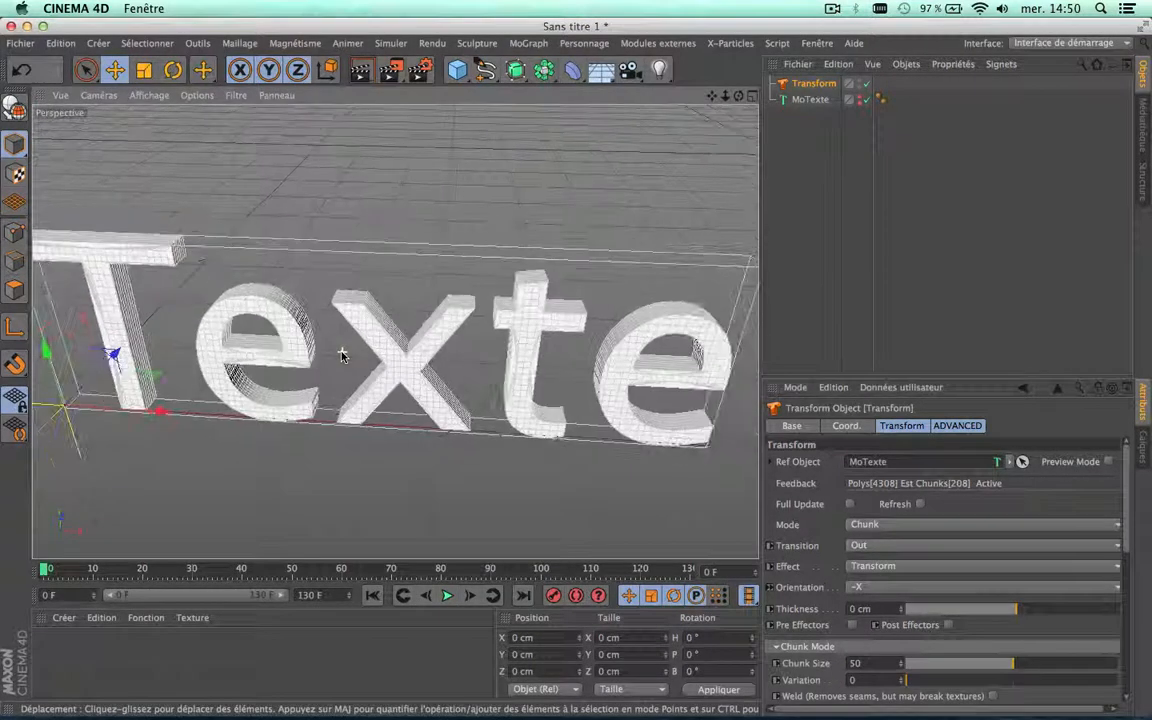
pyautogui.click(447, 596)
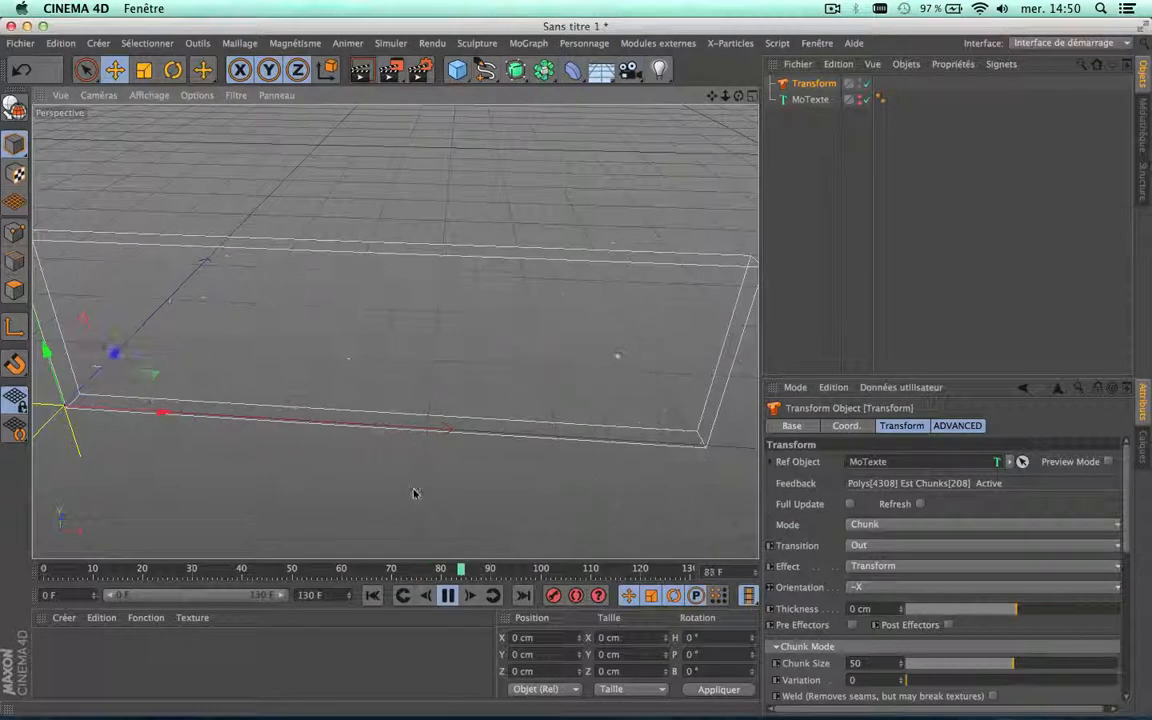
pyautogui.click(377, 598)
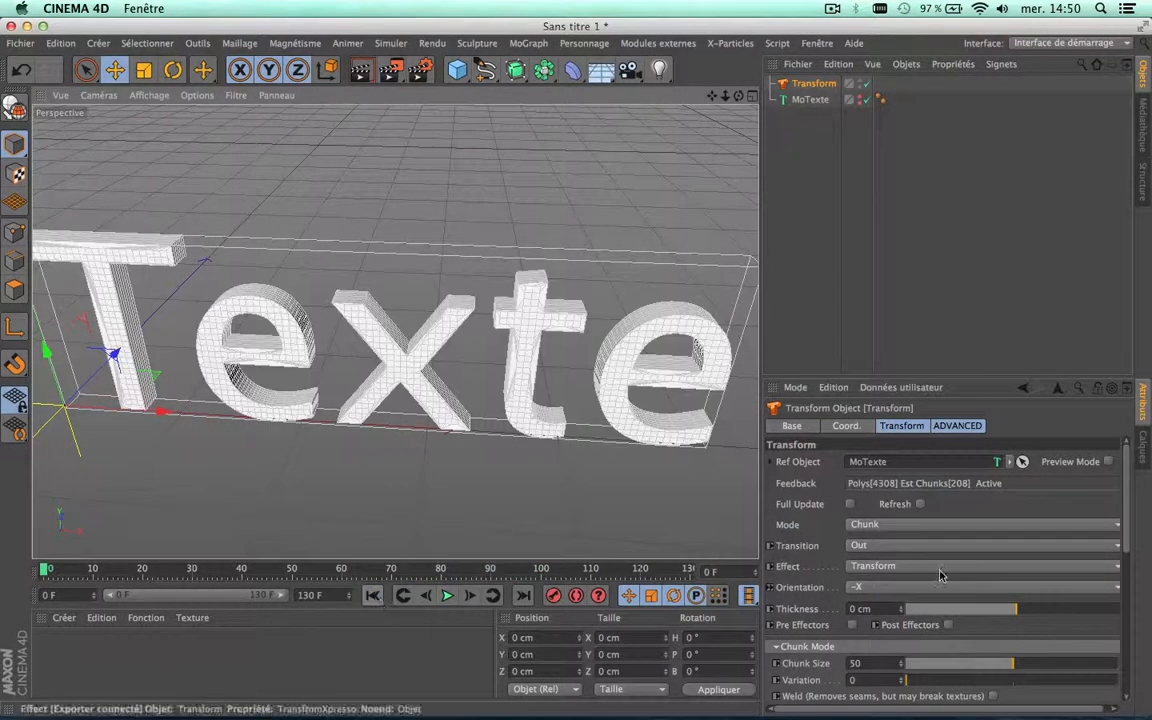
# Set the Transform's Thickness to -5 cm and Chunk Size to 20, preview the explosion and rewind to frame 0
pyautogui.scroll(-4, 1135, 532)
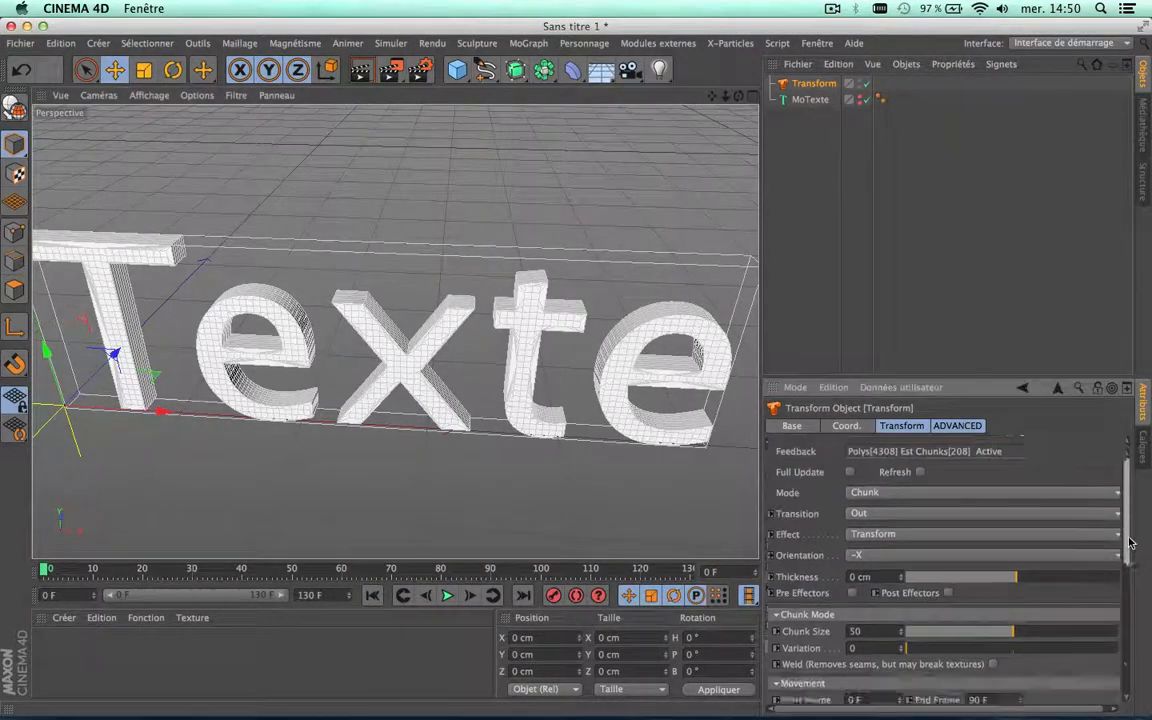
pyautogui.moveTo(1006, 531); pyautogui.dragTo(996, 533)
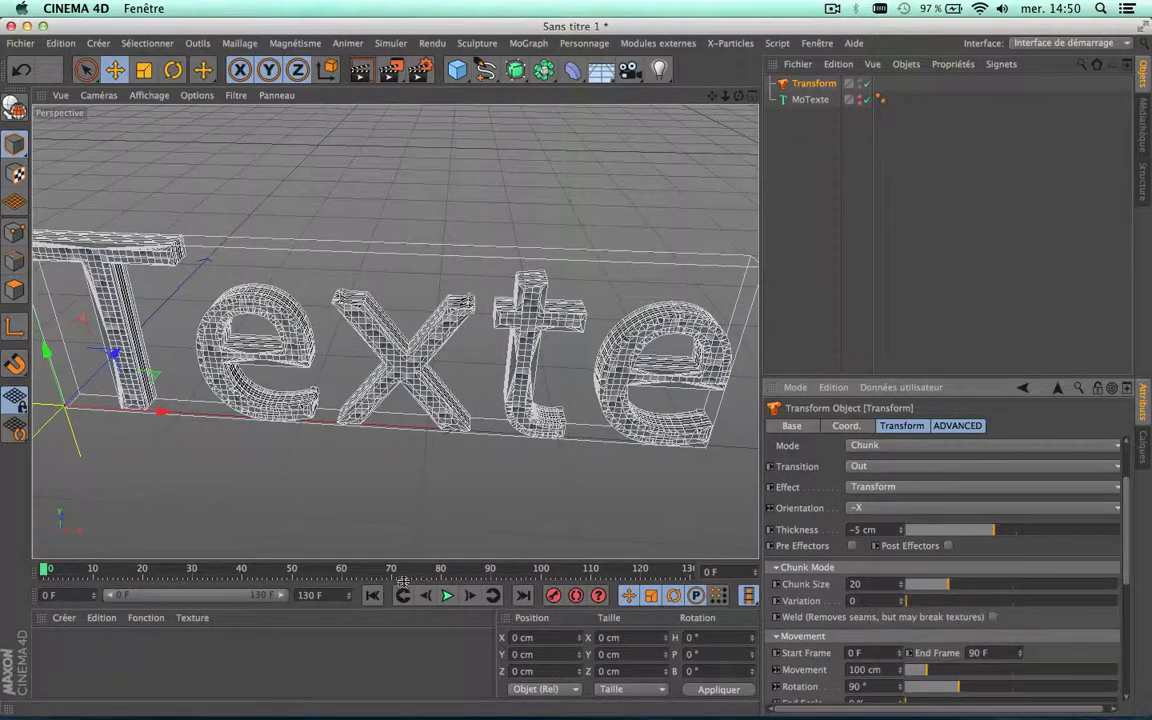
pyautogui.click(447, 597)
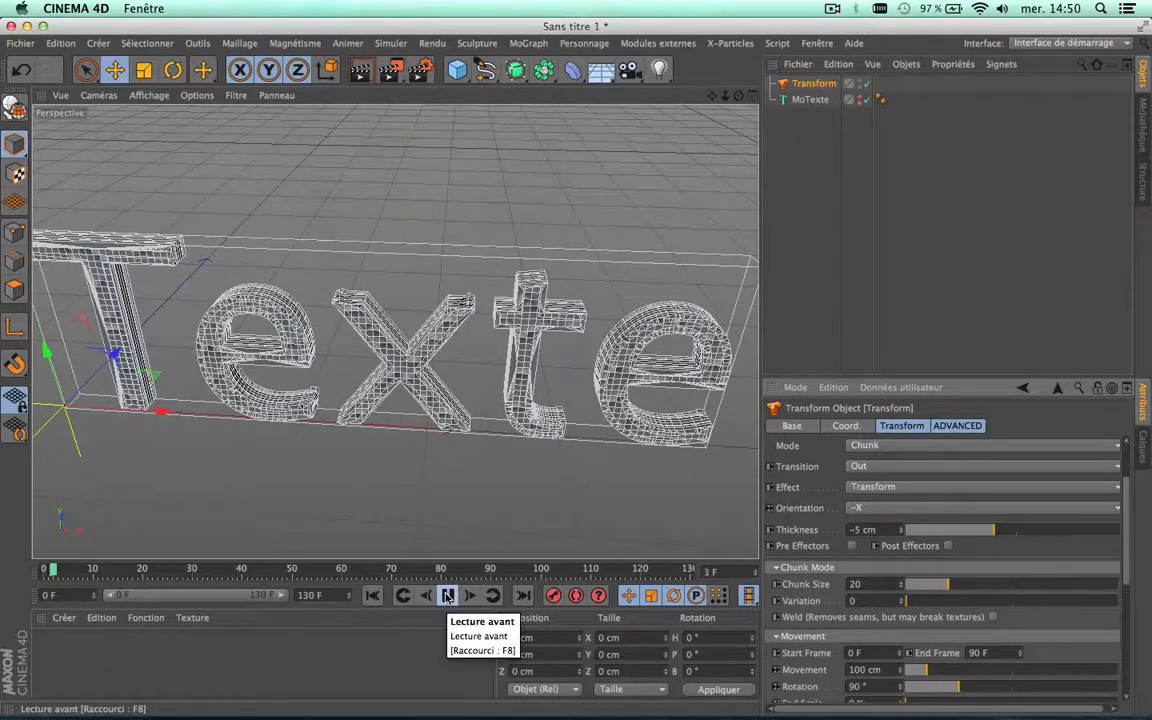
pyautogui.click(424, 454)
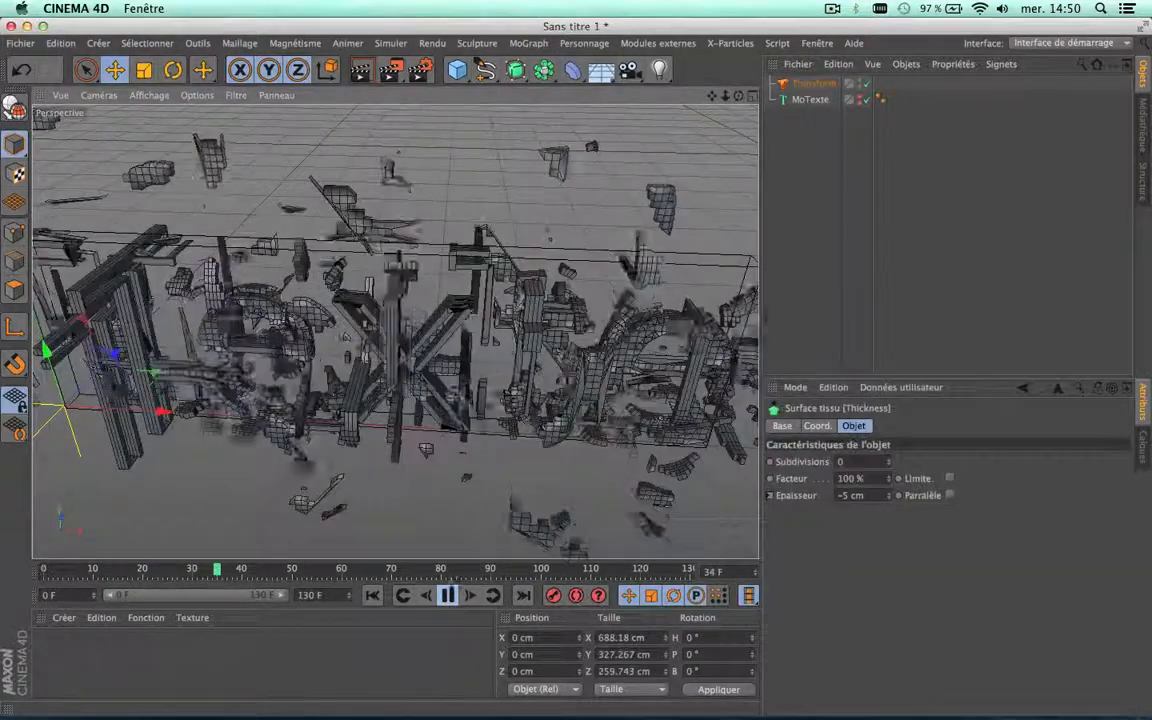
pyautogui.click(447, 596)
pyautogui.click(375, 597)
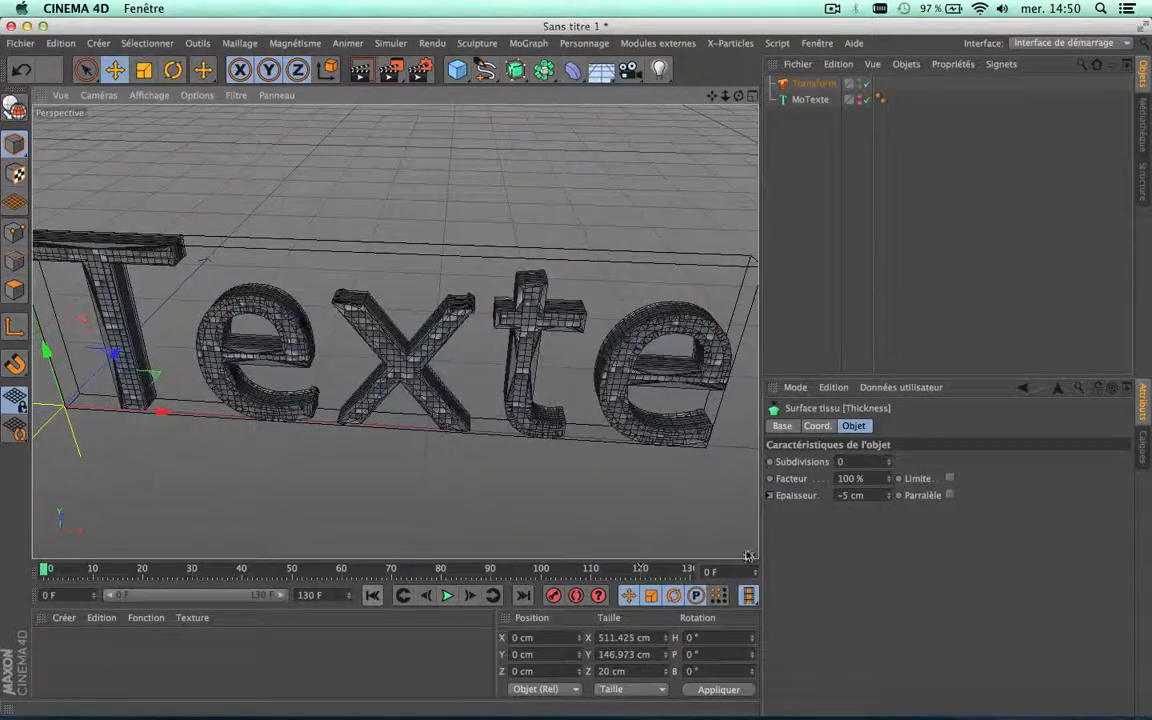
# Set the Transform object's Effect to Fountain and enable Preview Mode
pyautogui.click(813, 83)
pyautogui.click(898, 566)
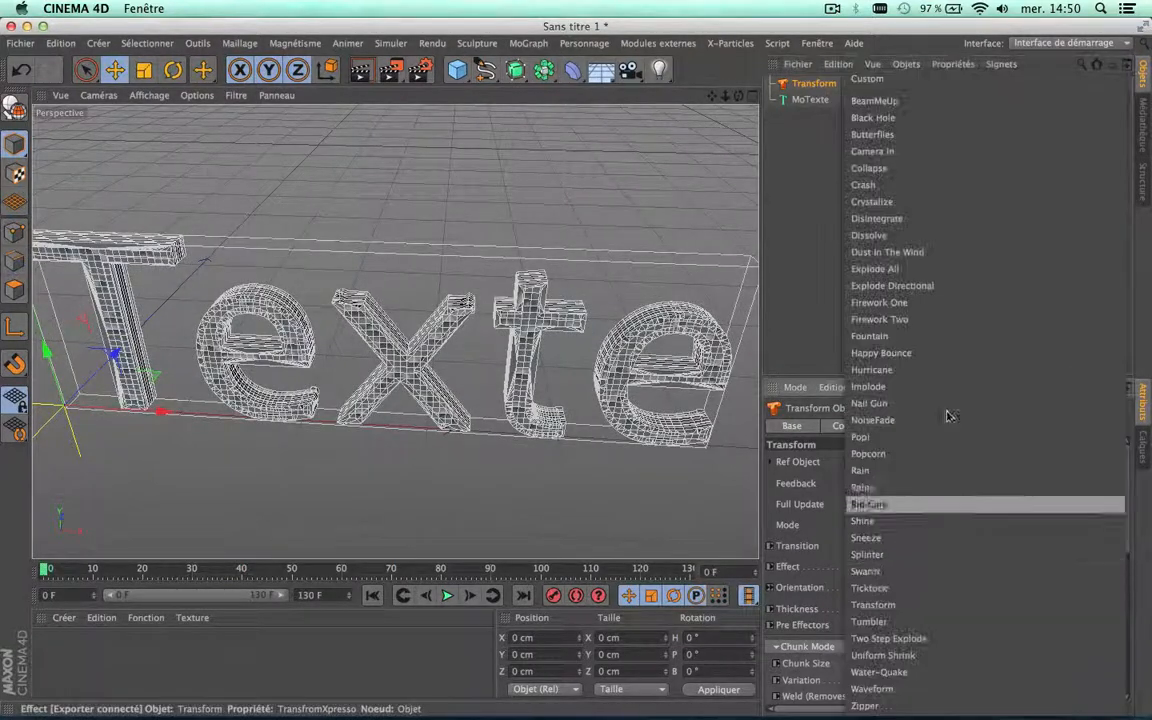
pyautogui.click(918, 336)
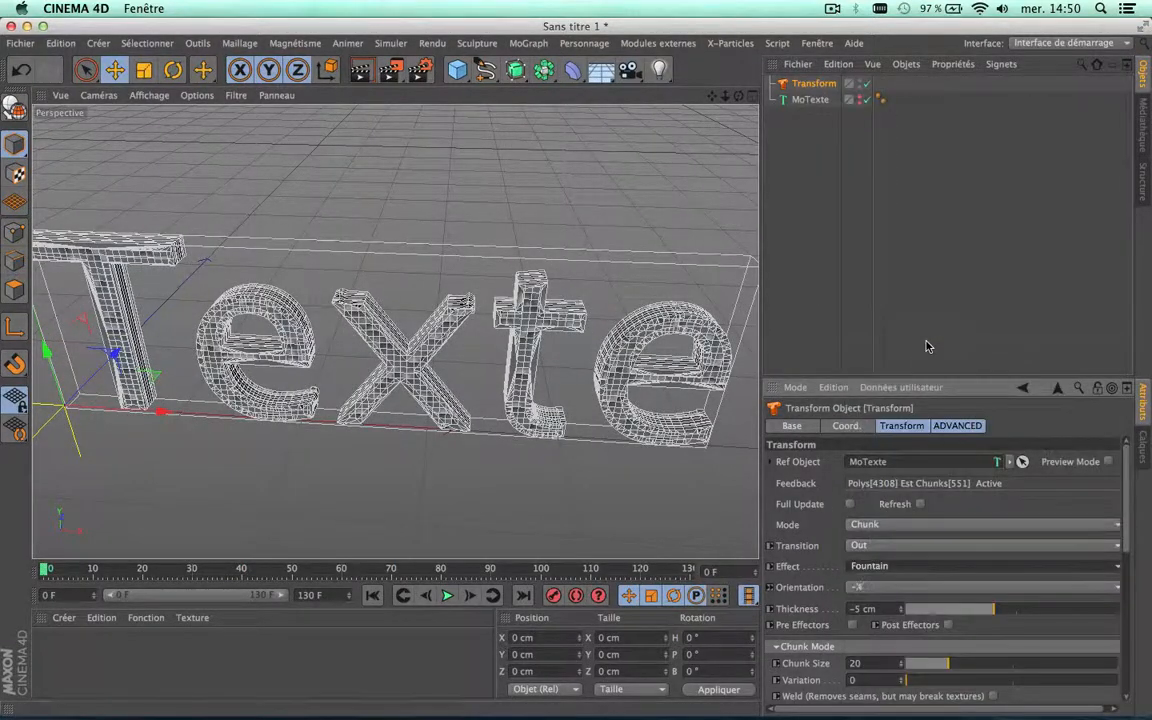
pyautogui.click(1107, 462)
pyautogui.scroll(-5, 525, 291)
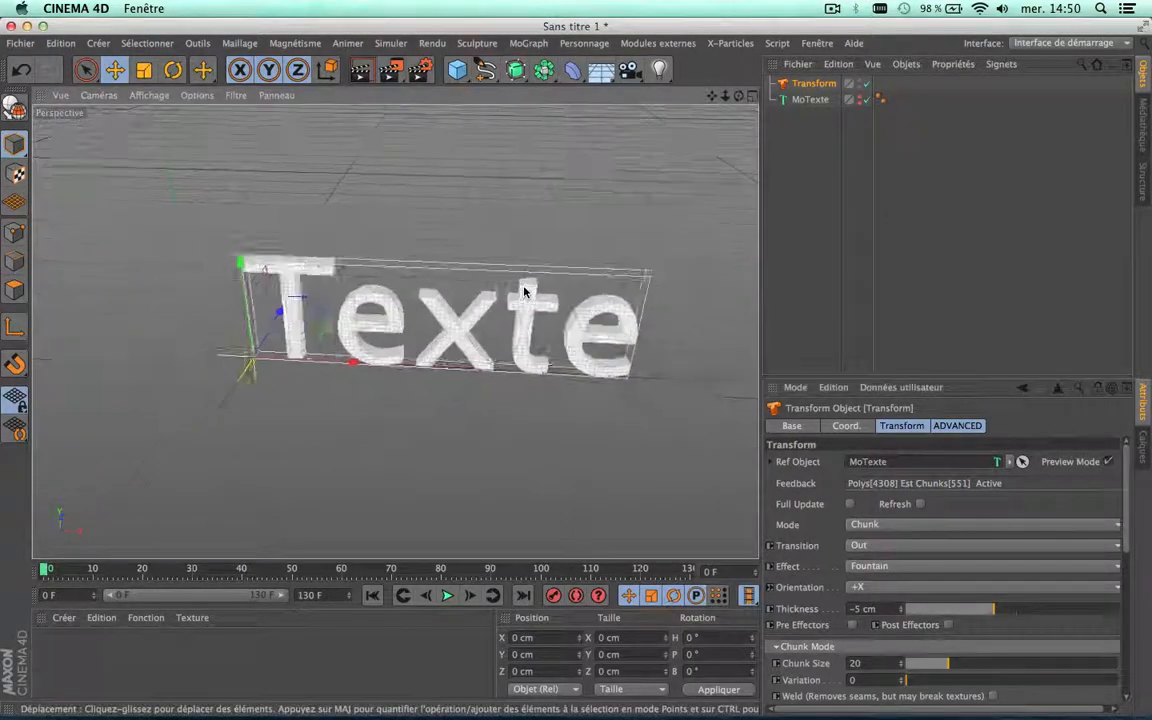
pyautogui.moveTo(713, 95); pyautogui.dragTo(645, 168)
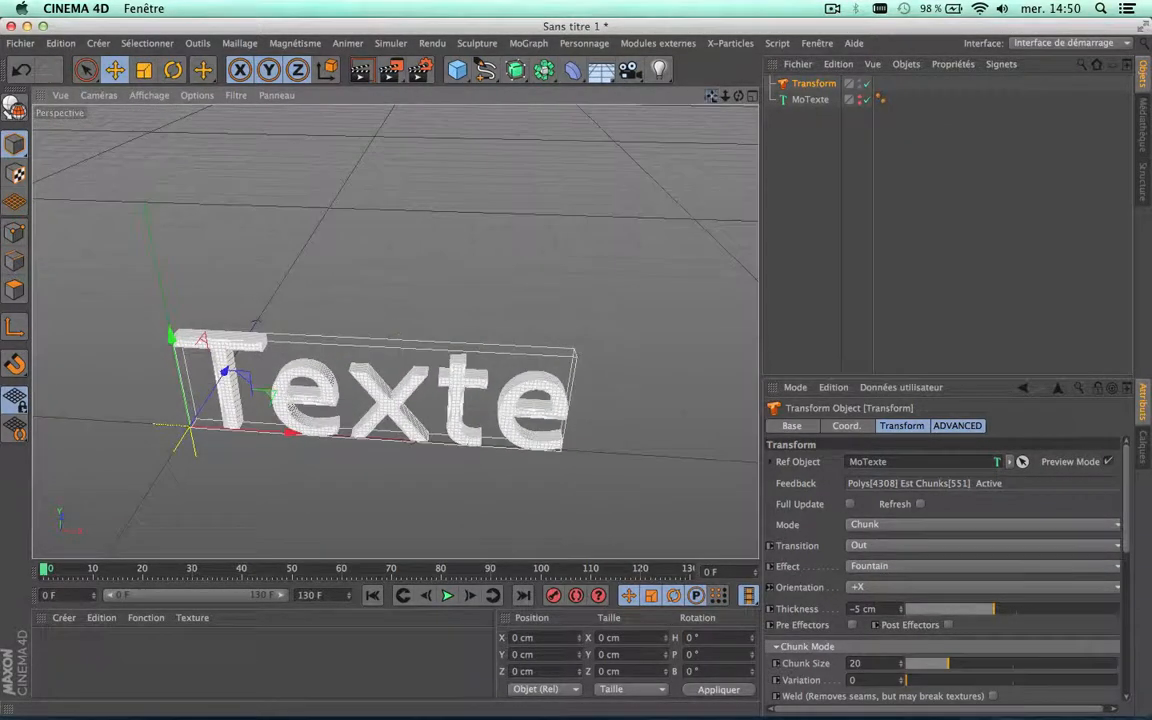
# Play the text's Fountain animation several times, stopping the last playback at frame 90
pyautogui.click(448, 597)
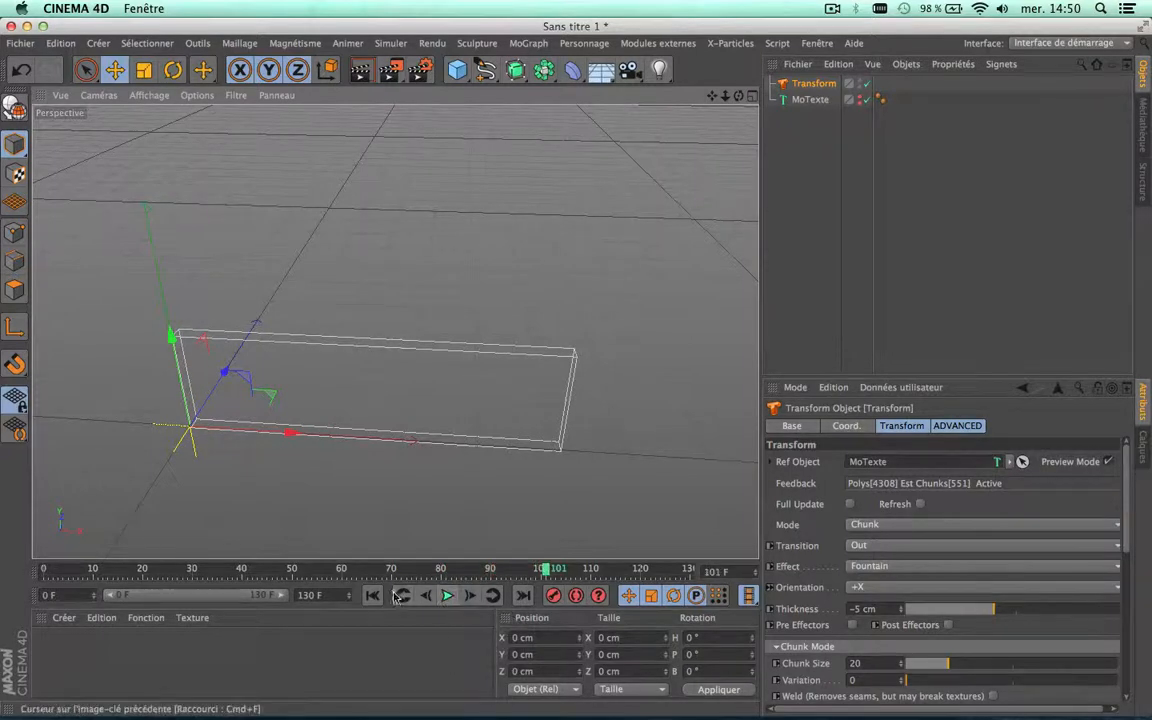
pyautogui.click(453, 599)
pyautogui.click(451, 597)
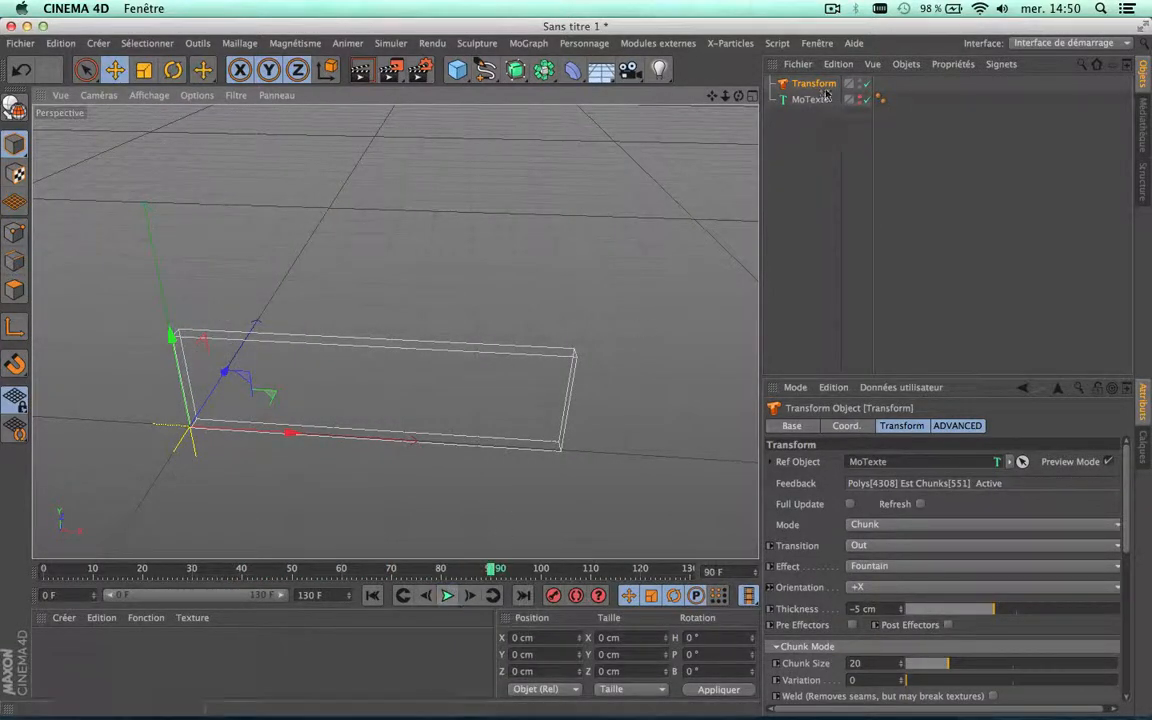
# Delete the Transform and MoTexte objects from the scene
pyautogui.moveTo(802, 119); pyautogui.dragTo(807, 84)
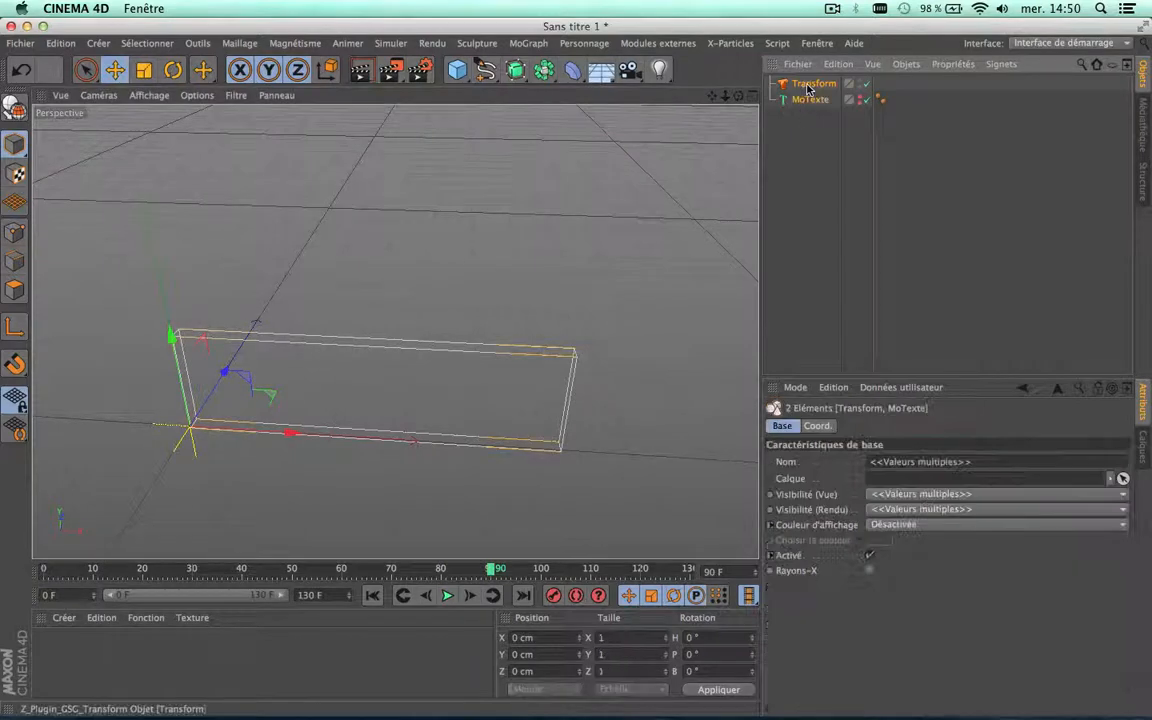
pyautogui.press('Delete')
pyautogui.moveTo(740, 101); pyautogui.dragTo(738, 170)
pyautogui.keyDown('alt'); pyautogui.moveTo(488, 302); pyautogui.dragTo(439, 325, button='right'); pyautogui.keyUp('alt')
pyautogui.scroll(8, 290, 396)
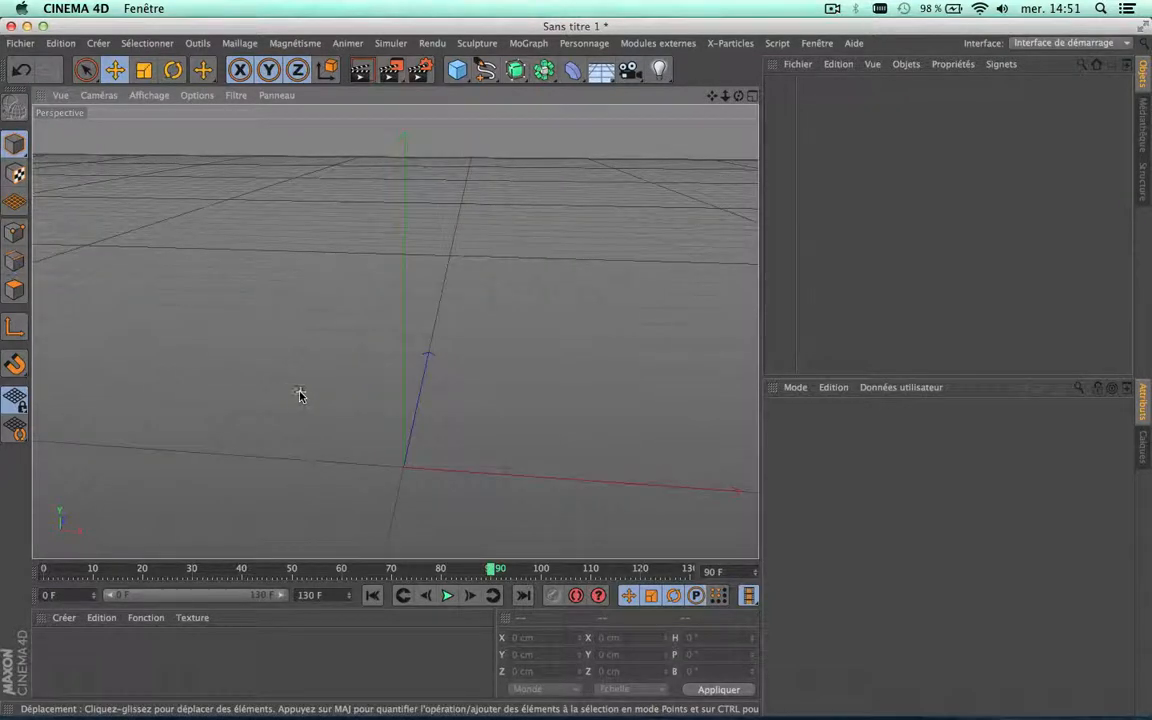
pyautogui.scroll(1, 418, 460)
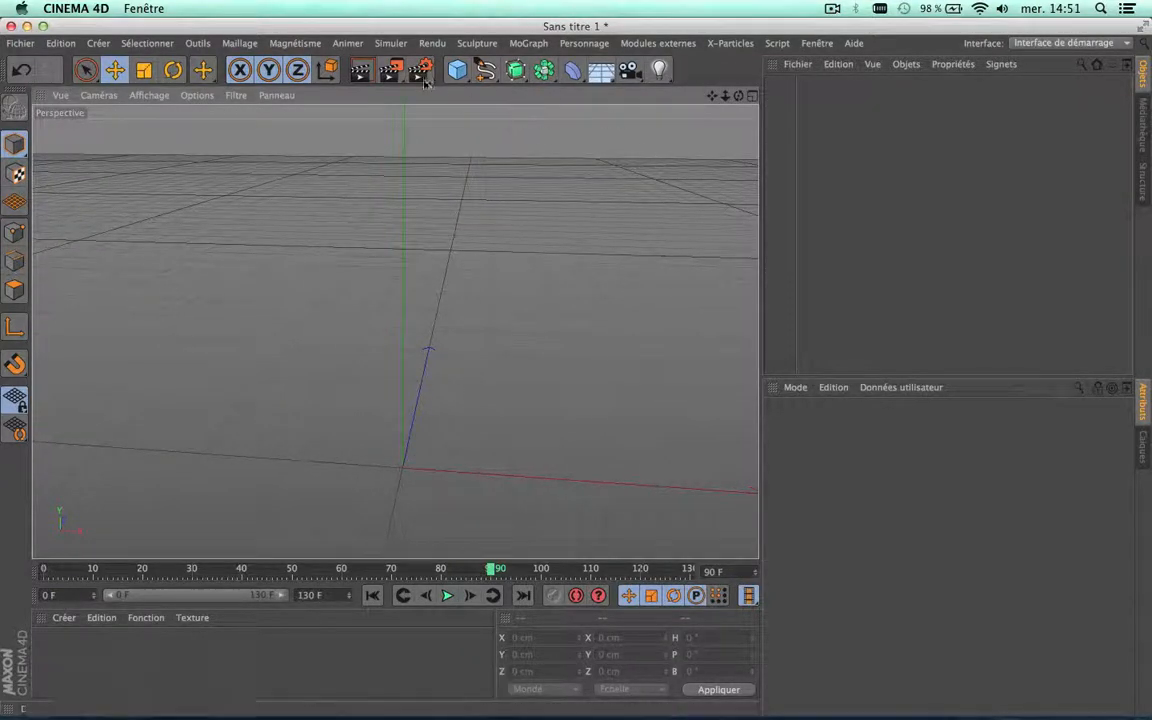
# Add a cube and a MoGraph Cloner, and make the cube a child of the Cloner
pyautogui.click(456, 69)
pyautogui.scroll(-4, 465, 225)
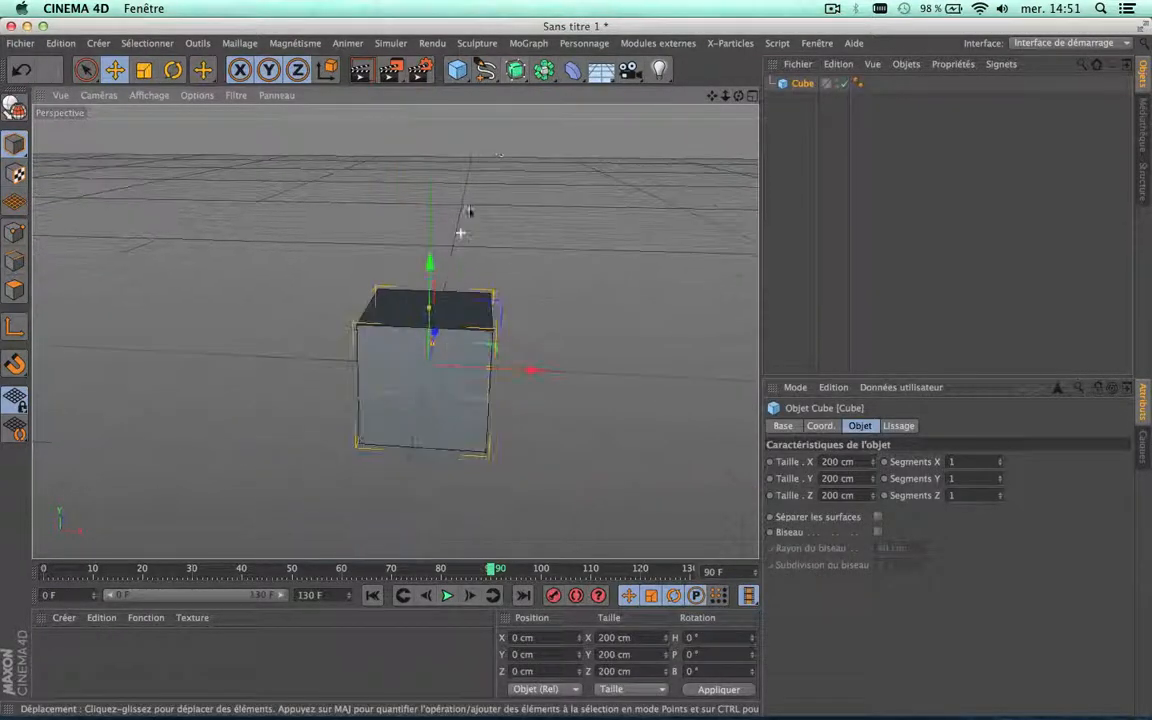
pyautogui.click(528, 43)
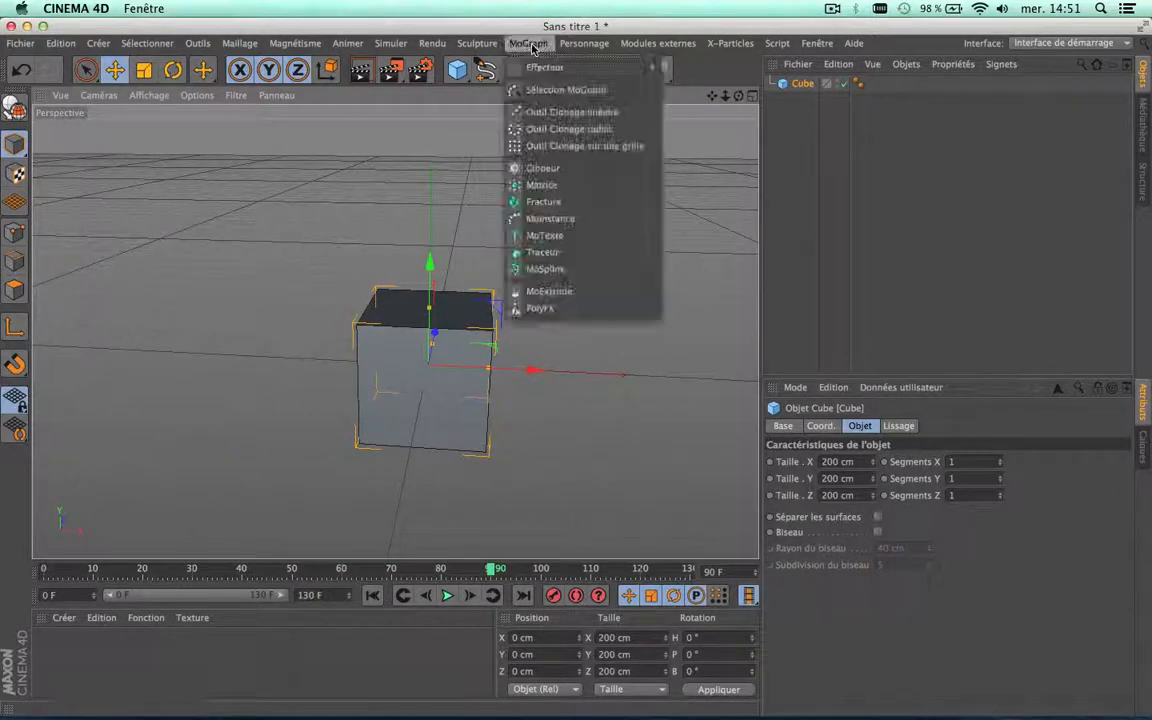
pyautogui.click(552, 164)
pyautogui.moveTo(800, 88); pyautogui.dragTo(806, 84)
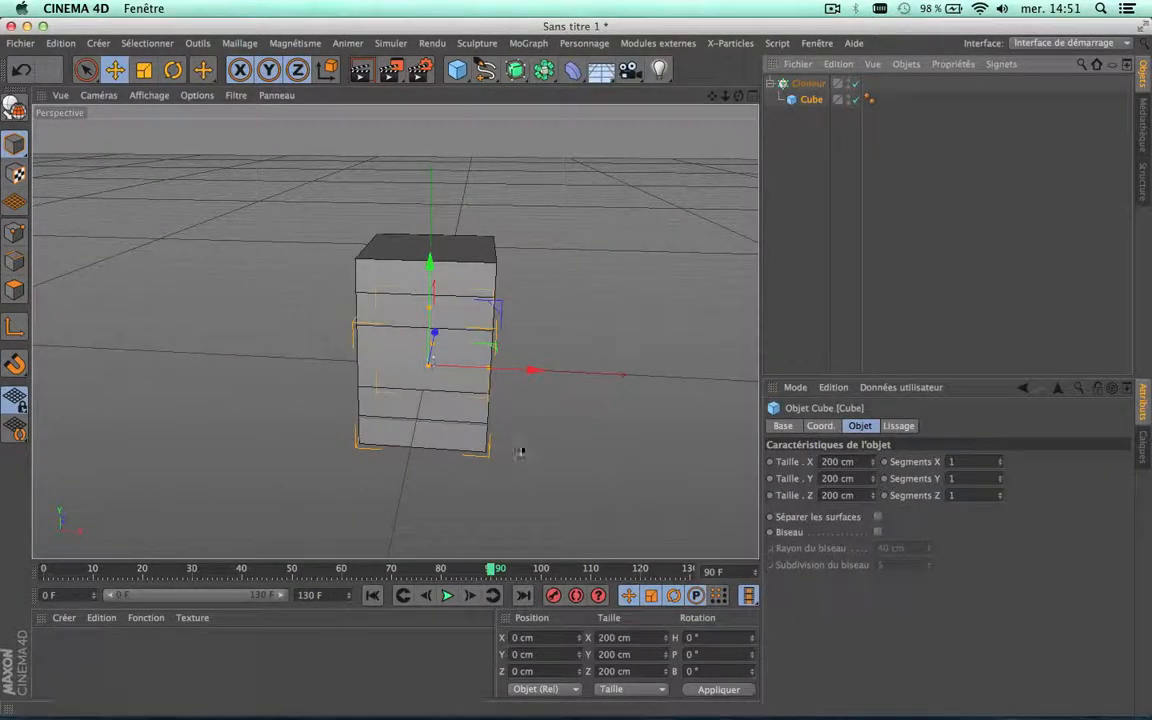
# Set the Cloner's mode to Radial with a Décalage of 43° and a Rayon of 355 cm
pyautogui.click(804, 84)
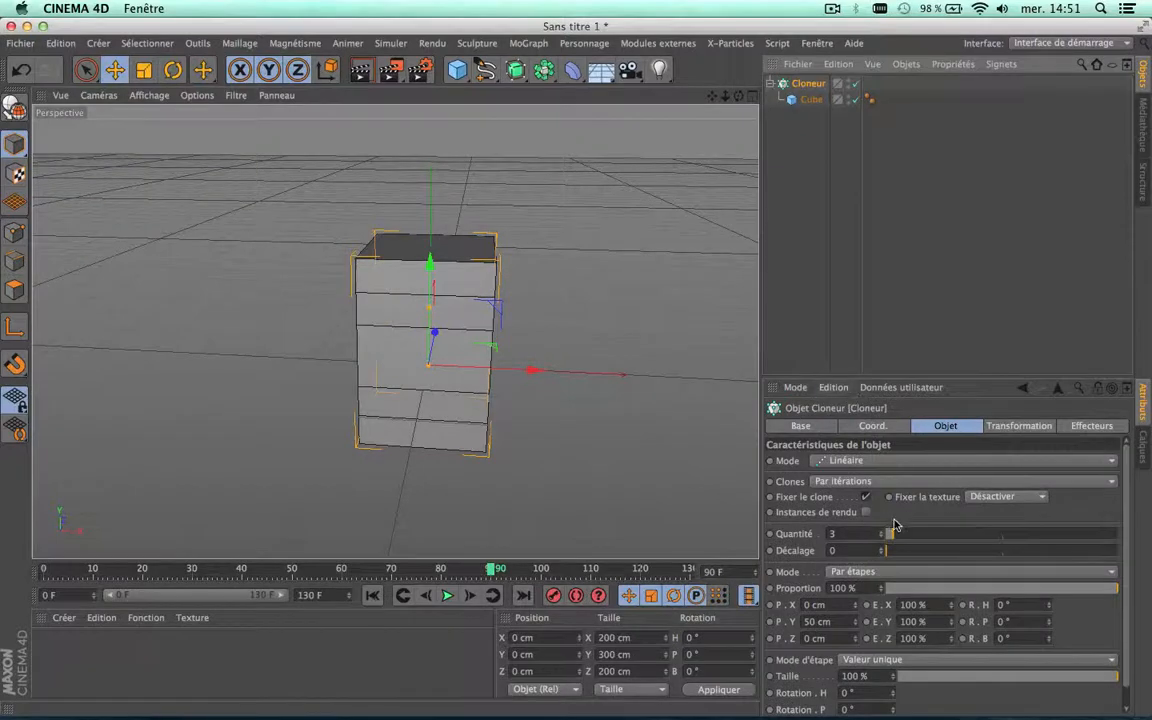
pyautogui.moveTo(897, 555); pyautogui.dragTo(886, 550)
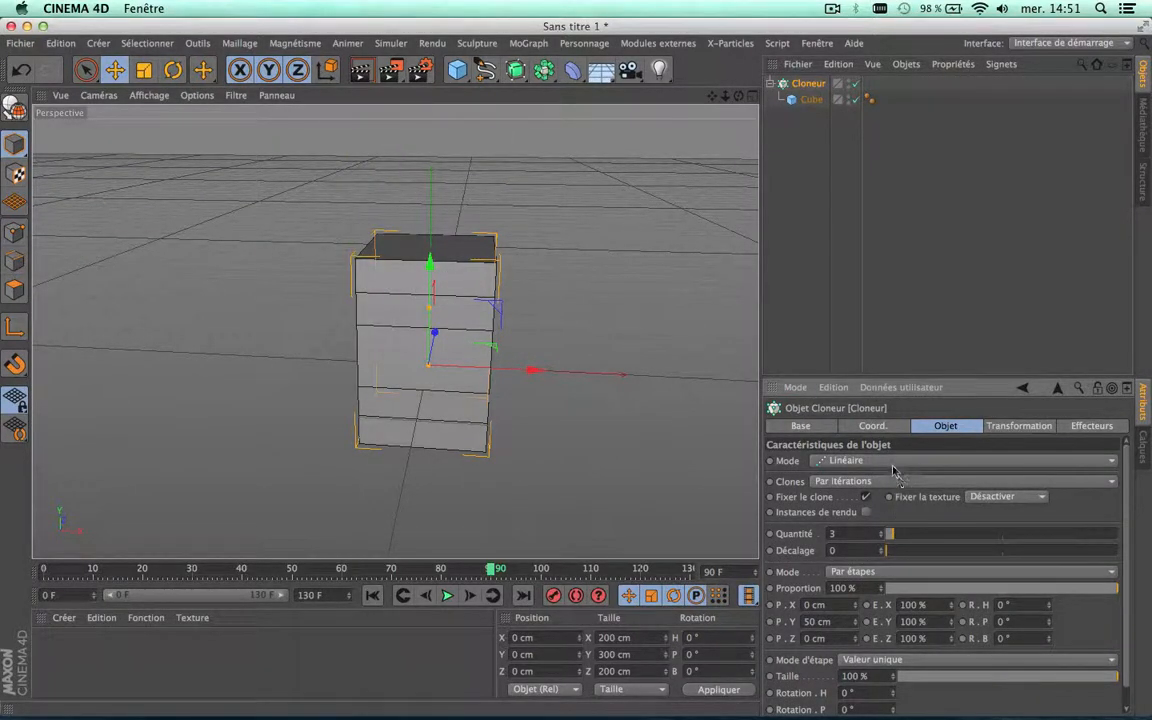
pyautogui.click(896, 462)
pyautogui.click(880, 507)
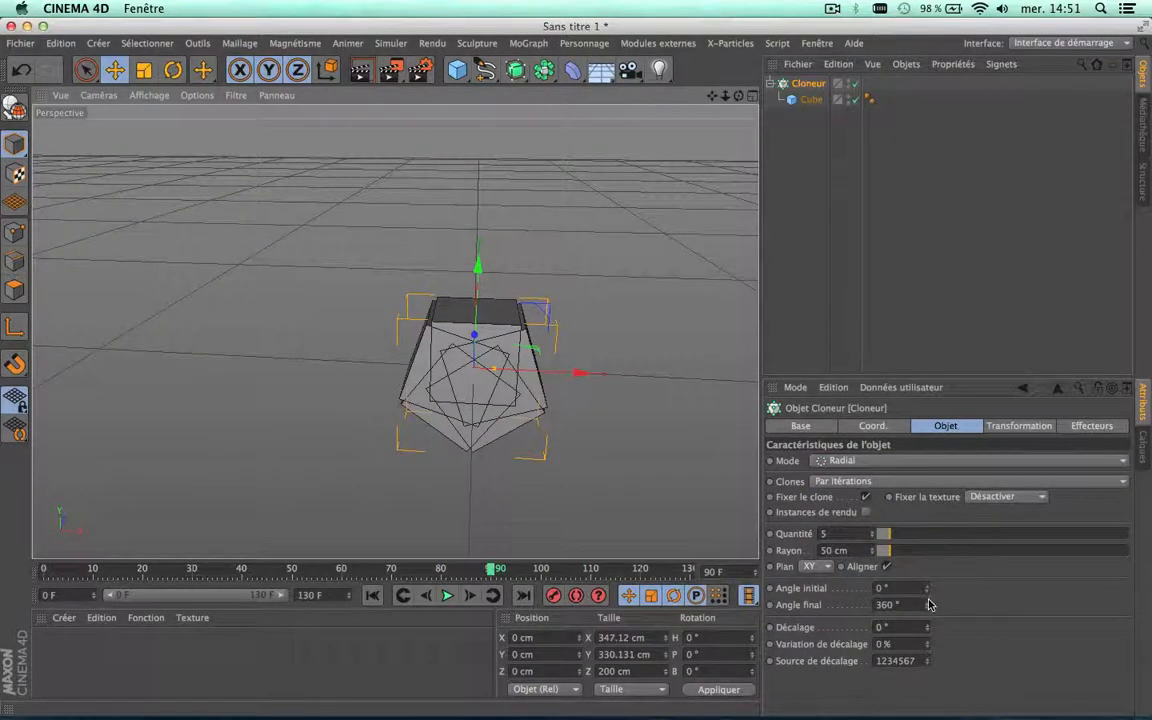
pyautogui.moveTo(925, 625); pyautogui.dragTo(926, 628)
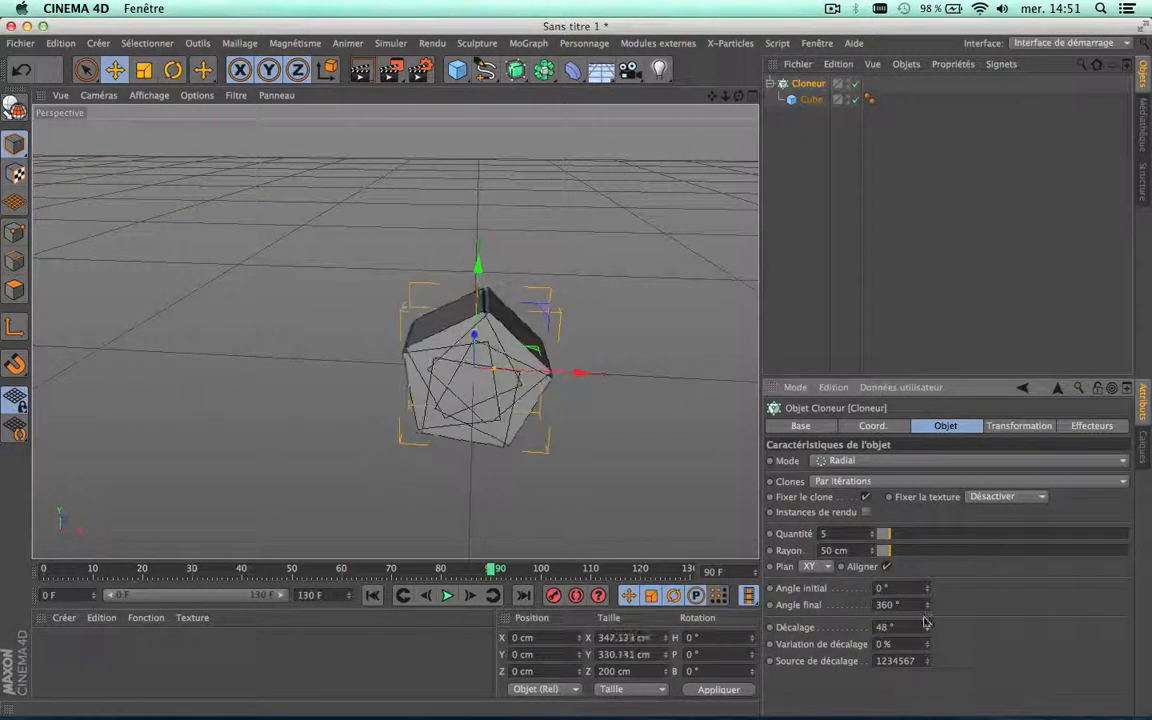
pyautogui.moveTo(908, 547); pyautogui.dragTo(967, 551)
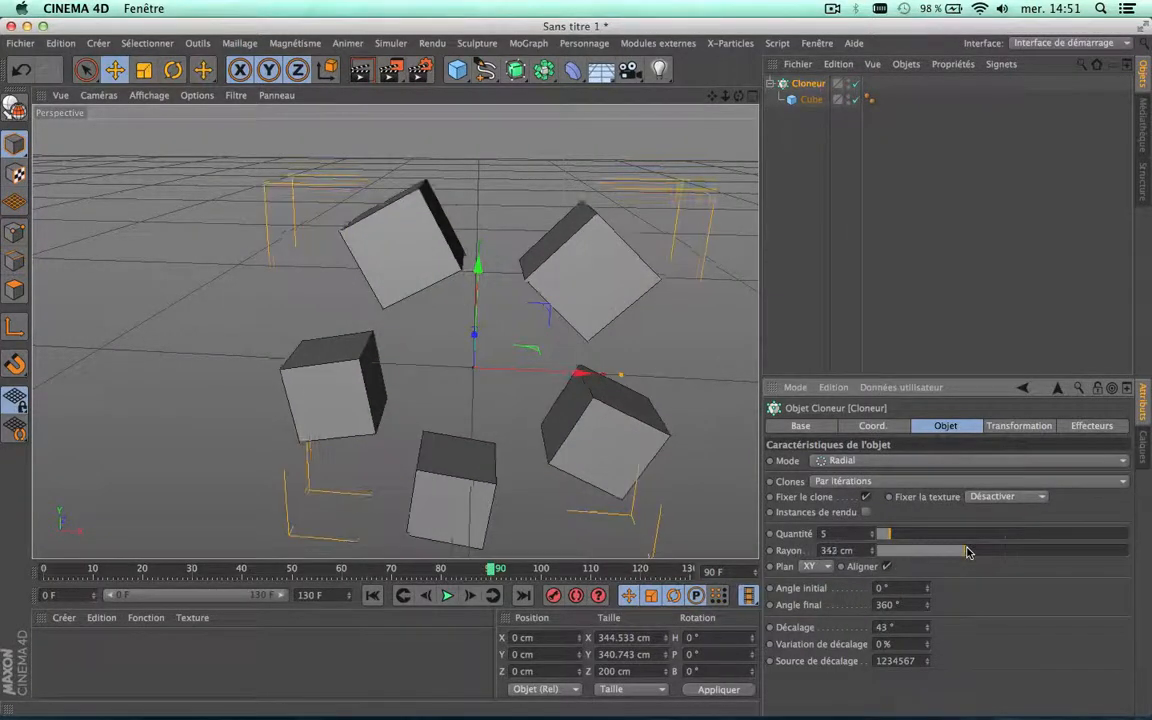
pyautogui.scroll(-1, 543, 430)
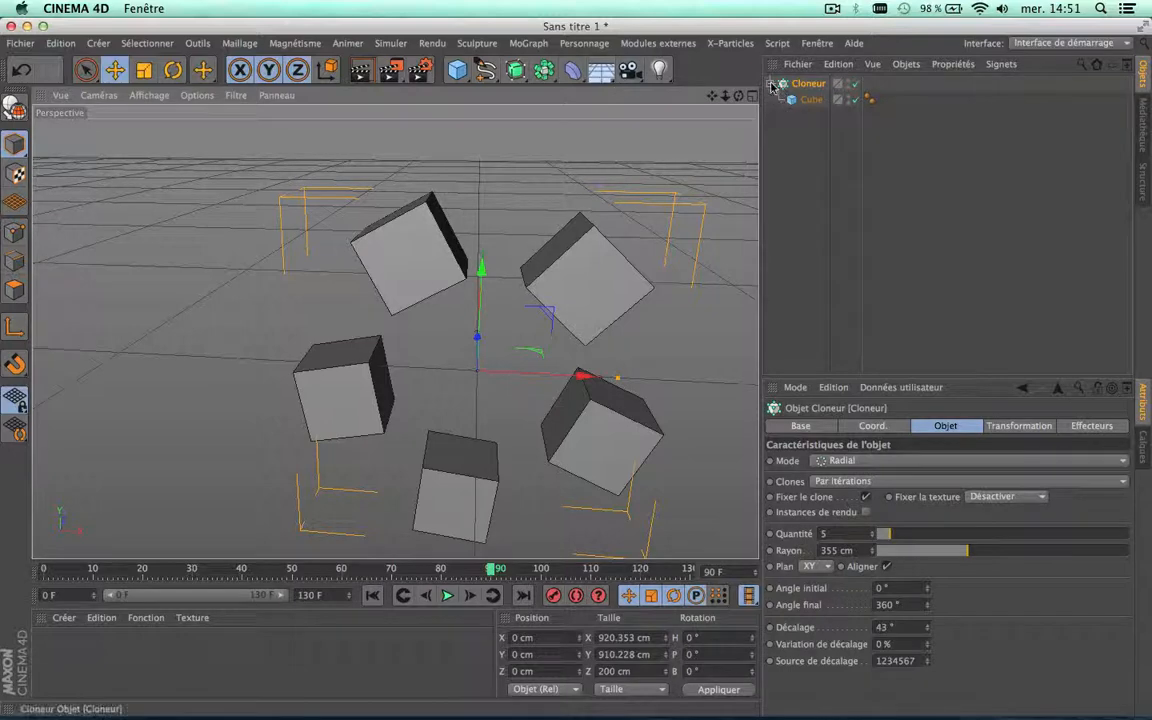
# Add a Transform object with the Cloneur as its Ref Object in Cloner mode, refresh it and play the animation from frame 0
pyautogui.click(771, 84)
pyautogui.click(617, 44)
pyautogui.click(660, 178)
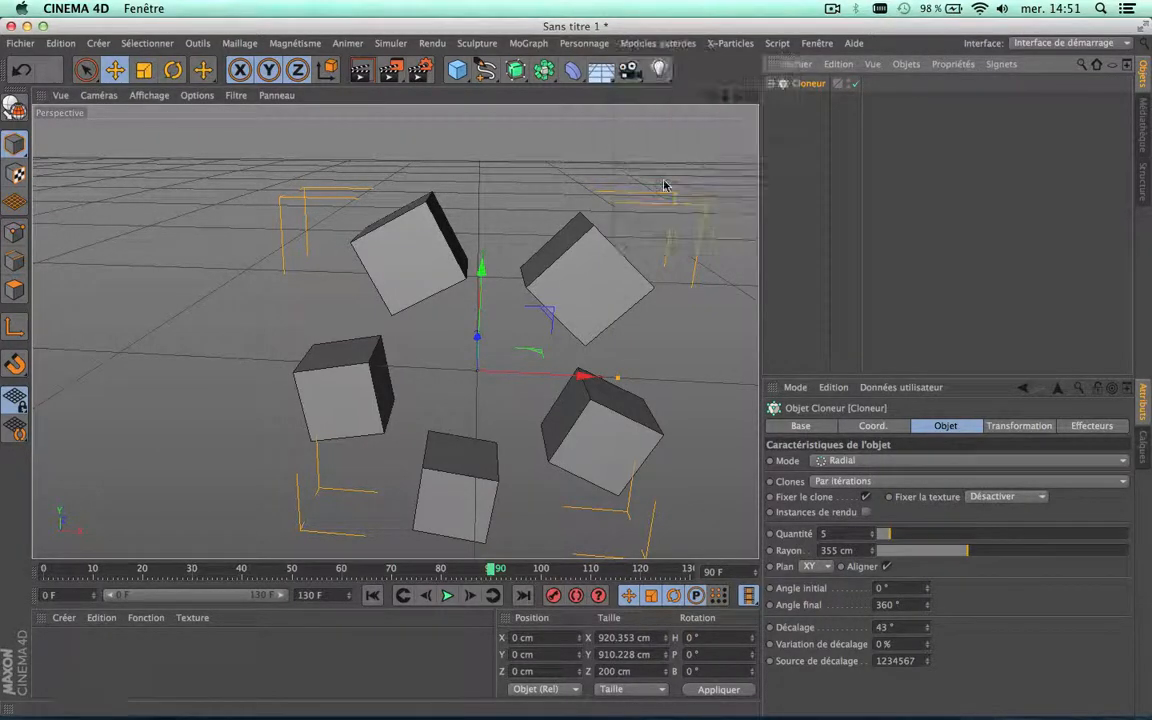
pyautogui.click(792, 100)
pyautogui.click(811, 86)
pyautogui.moveTo(925, 464); pyautogui.dragTo(922, 463)
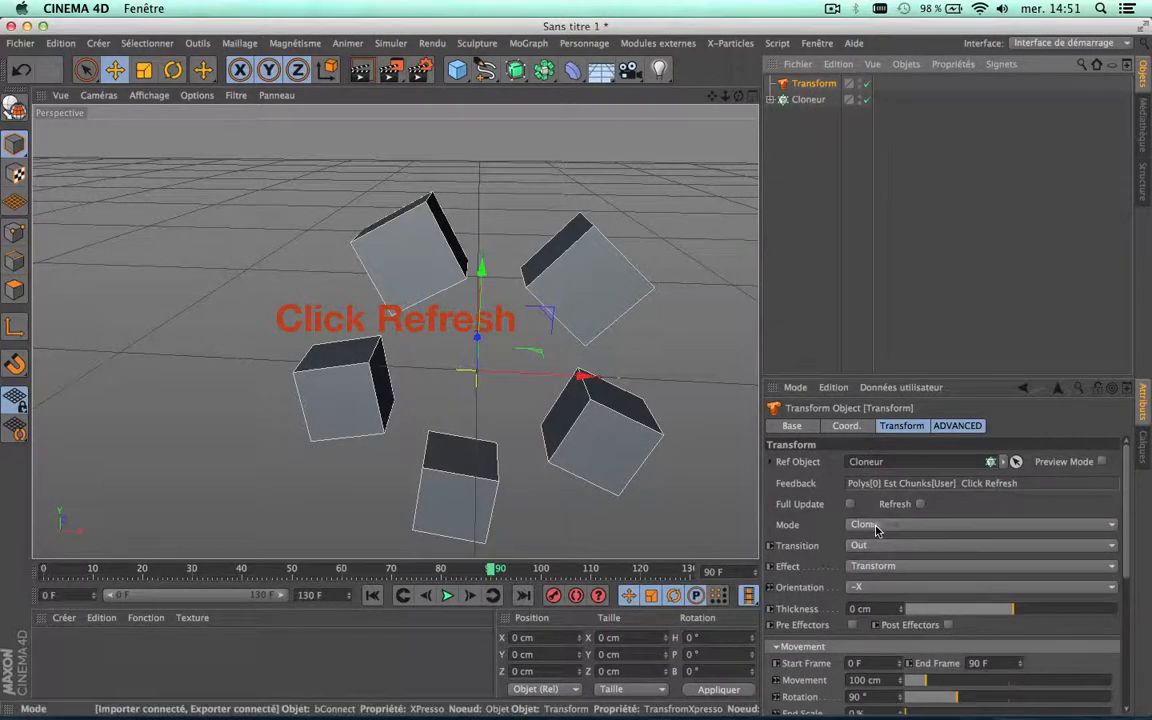
pyautogui.click(922, 504)
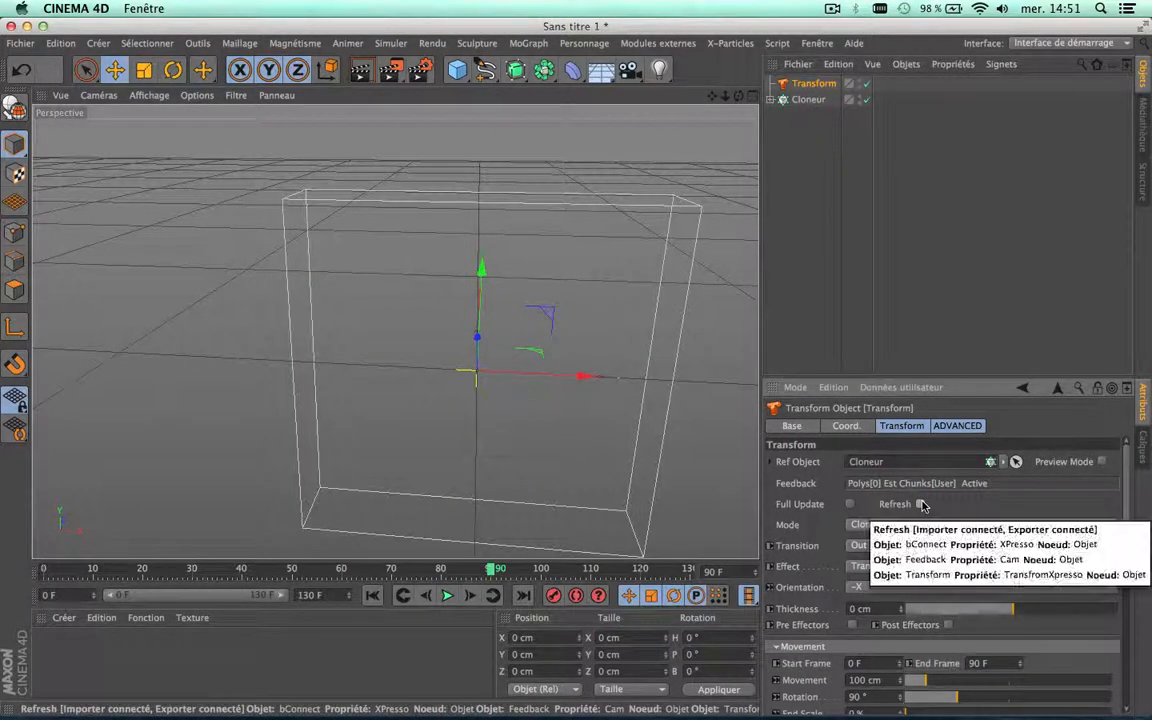
pyautogui.click(375, 597)
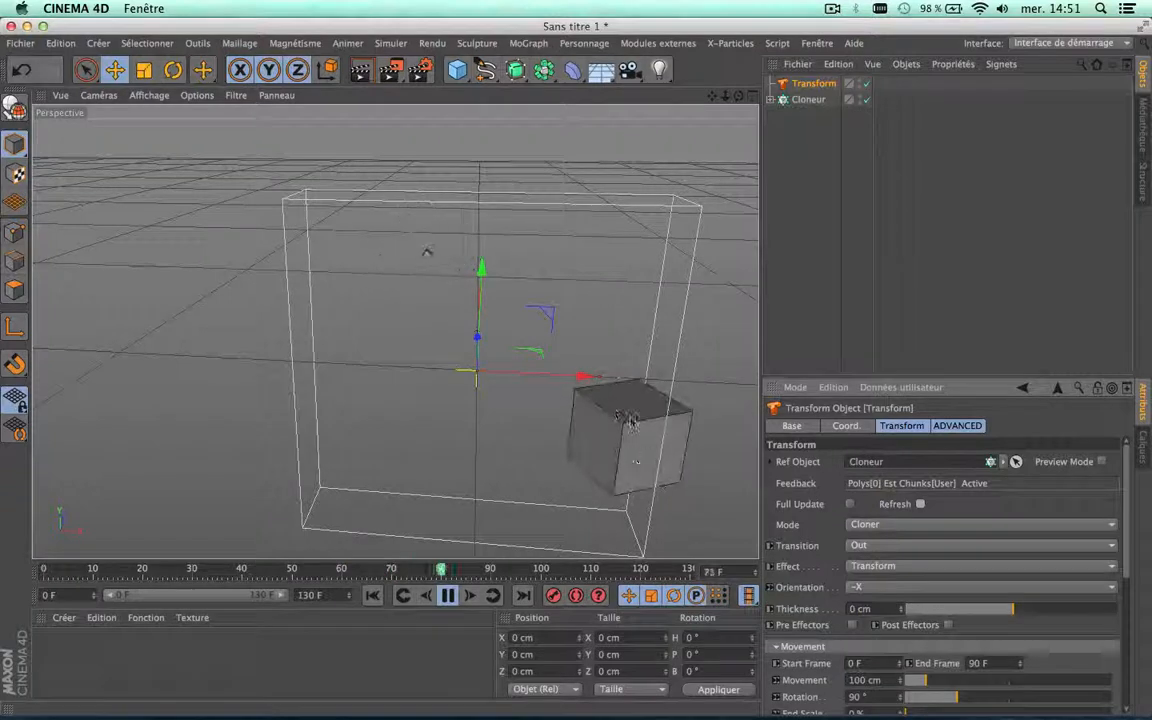
pyautogui.click(446, 596)
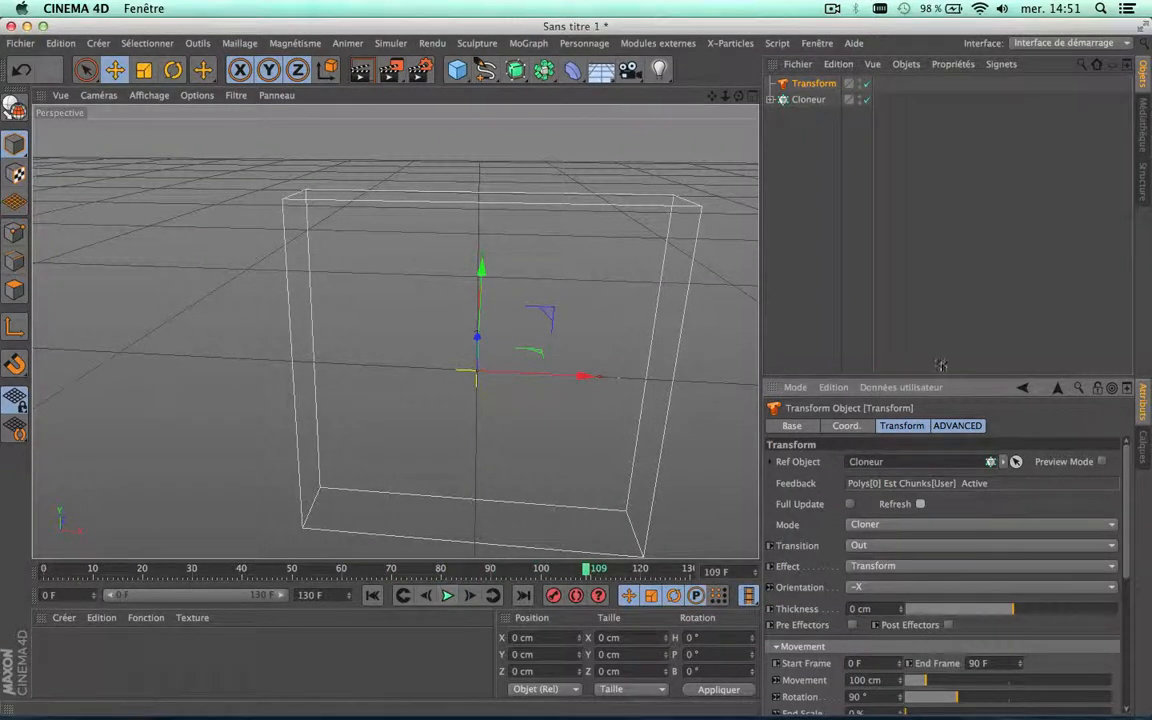
# Delete the Transform and Cloneur objects to empty the scene
pyautogui.click(805, 101)
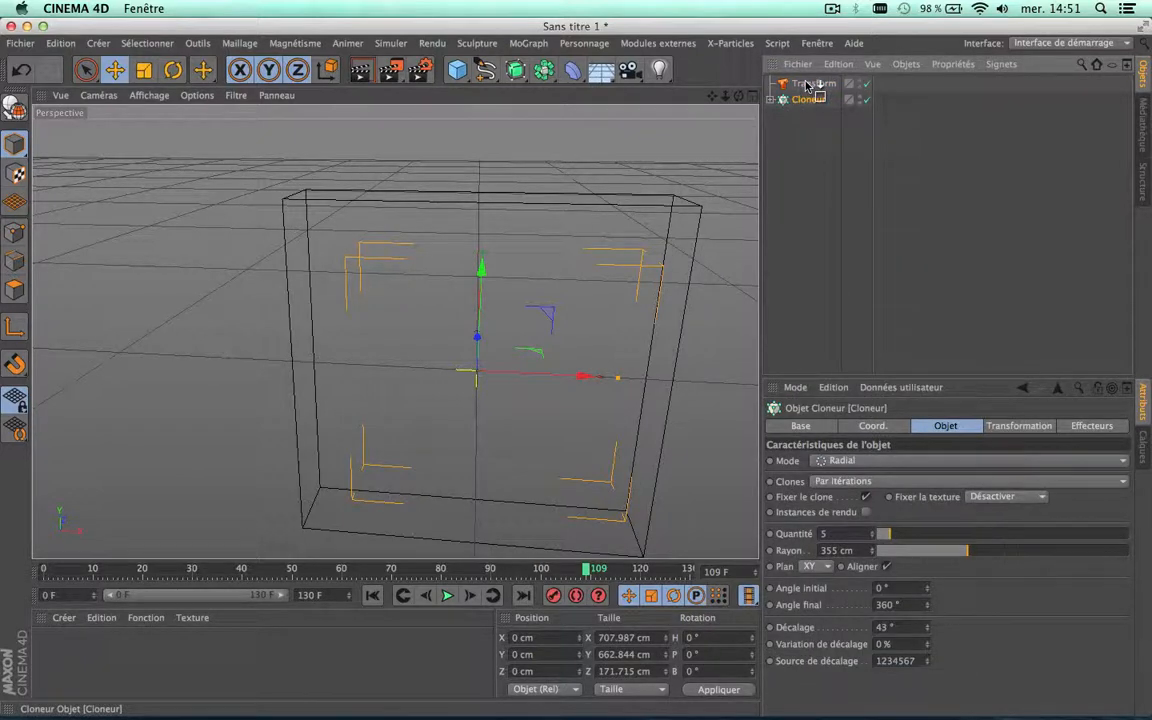
pyautogui.keyDown('shift'); pyautogui.click(803, 84); pyautogui.keyUp('shift')
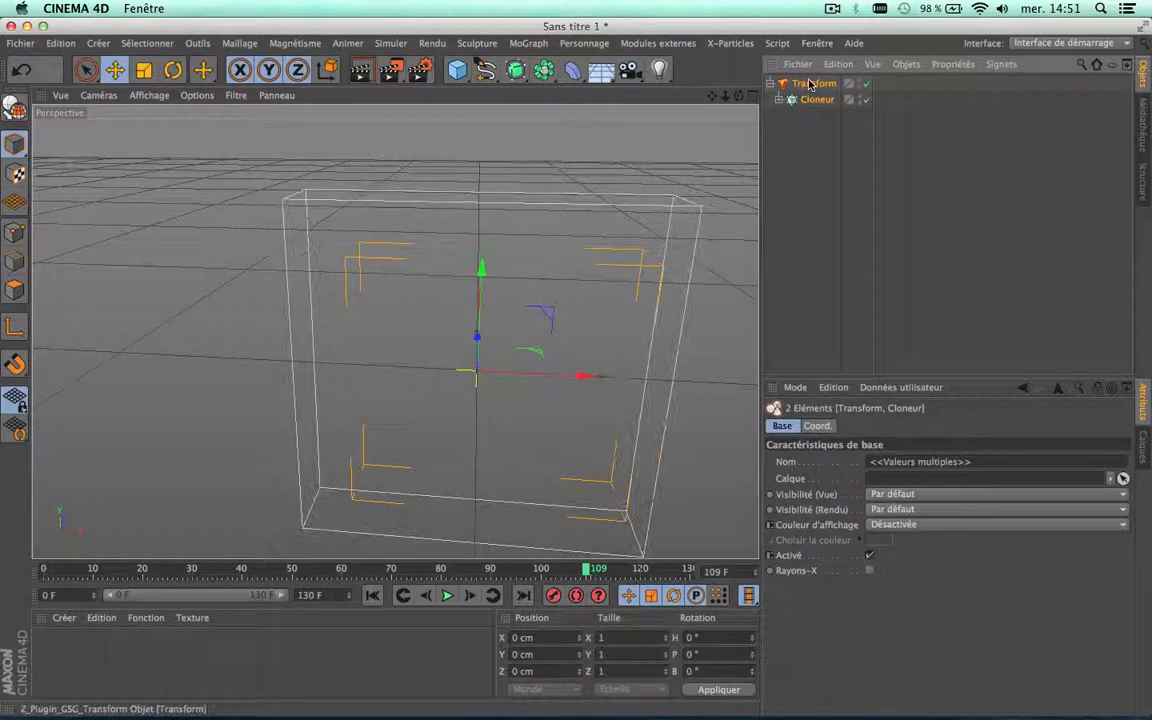
pyautogui.press('Delete')
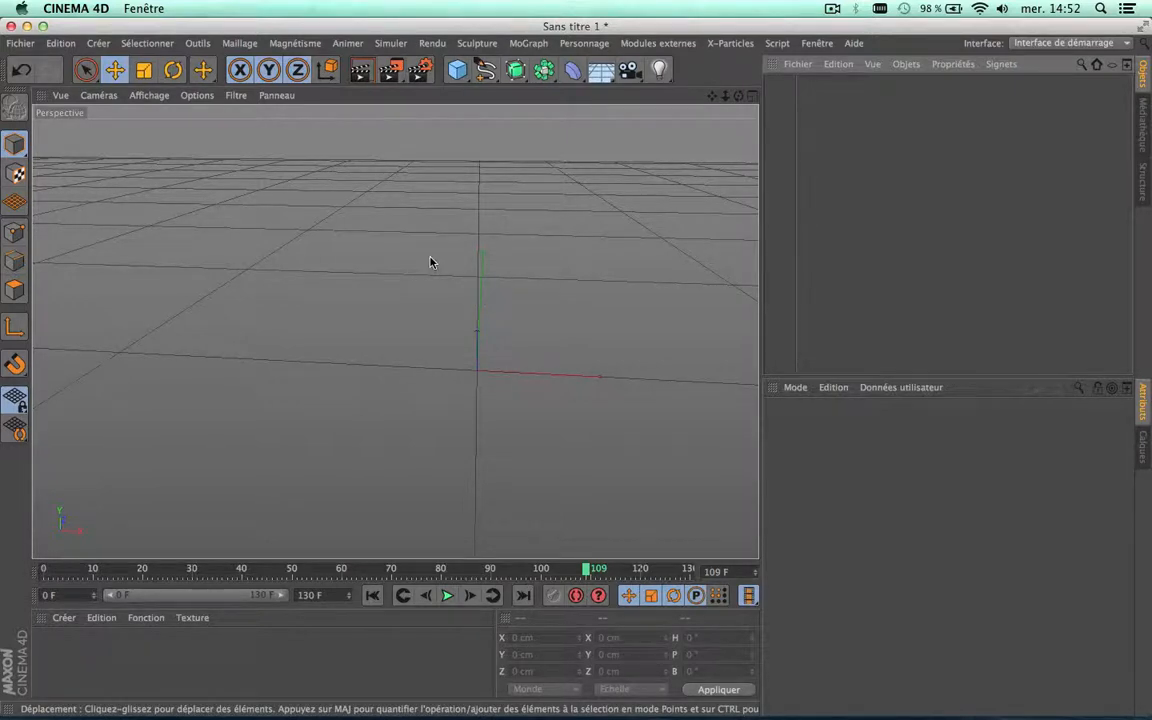
pyautogui.scroll(-4, 465, 188)
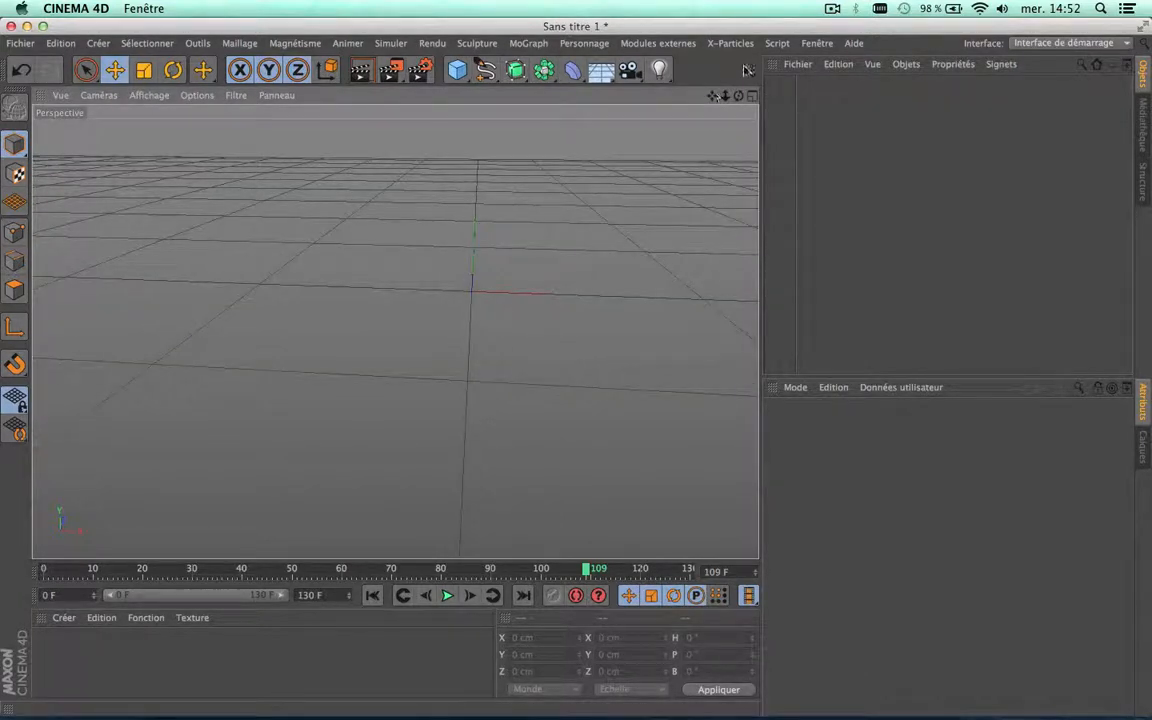
pyautogui.moveTo(712, 95); pyautogui.dragTo(425, 418)
pyautogui.scroll(3, 426, 418)
pyautogui.scroll(-2, 426, 418)
pyautogui.scroll(-2, 426, 391)
pyautogui.scroll(1, 426, 391)
pyautogui.scroll(-3, 426, 390)
pyautogui.scroll(3, 427, 390)
pyautogui.scroll(-1, 427, 390)
pyautogui.moveTo(738, 96); pyautogui.dragTo(395, 331)
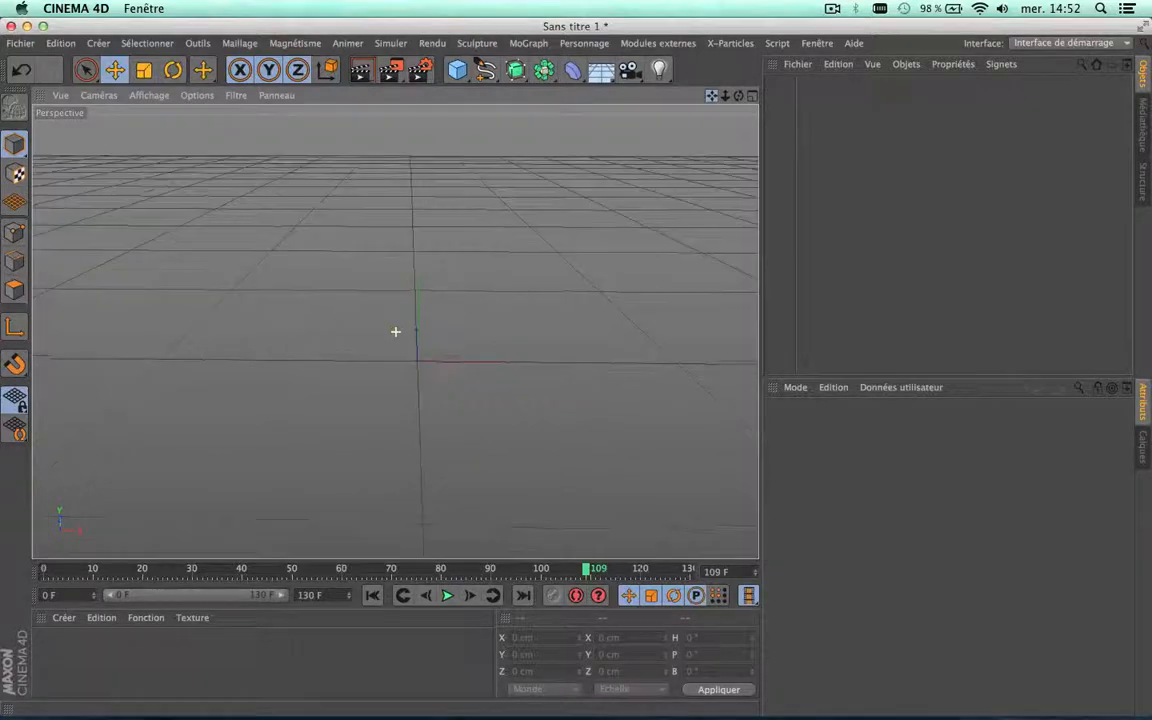
pyautogui.click(750, 96)
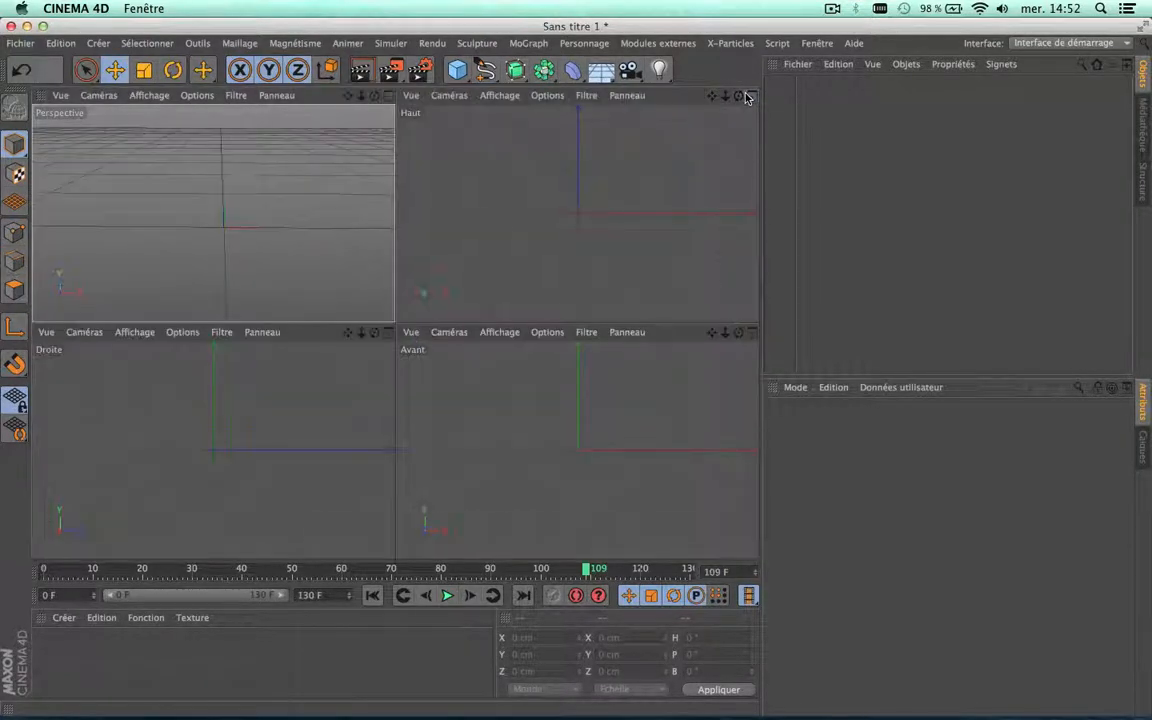
pyautogui.click(385, 96)
pyautogui.moveTo(741, 97)
pyautogui.mouseDown()
pyautogui.moveTo(772, 86)
pyautogui.moveTo(710, 99)
pyautogui.moveTo(738, 95)
pyautogui.mouseUp()
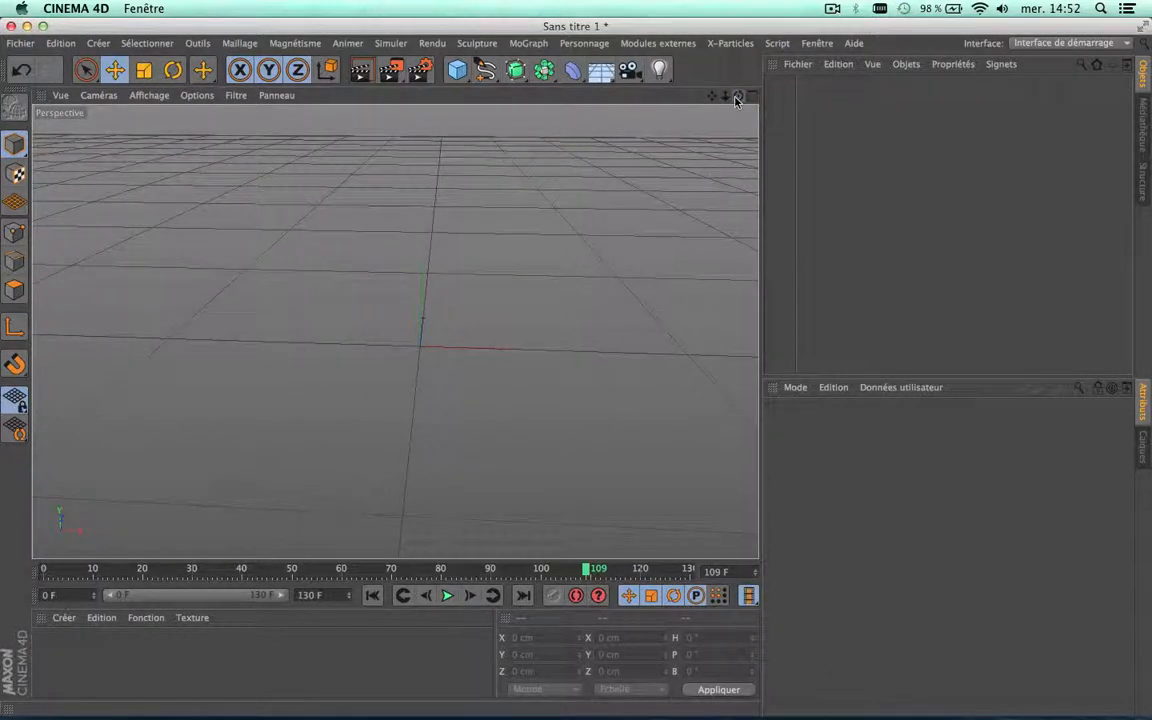